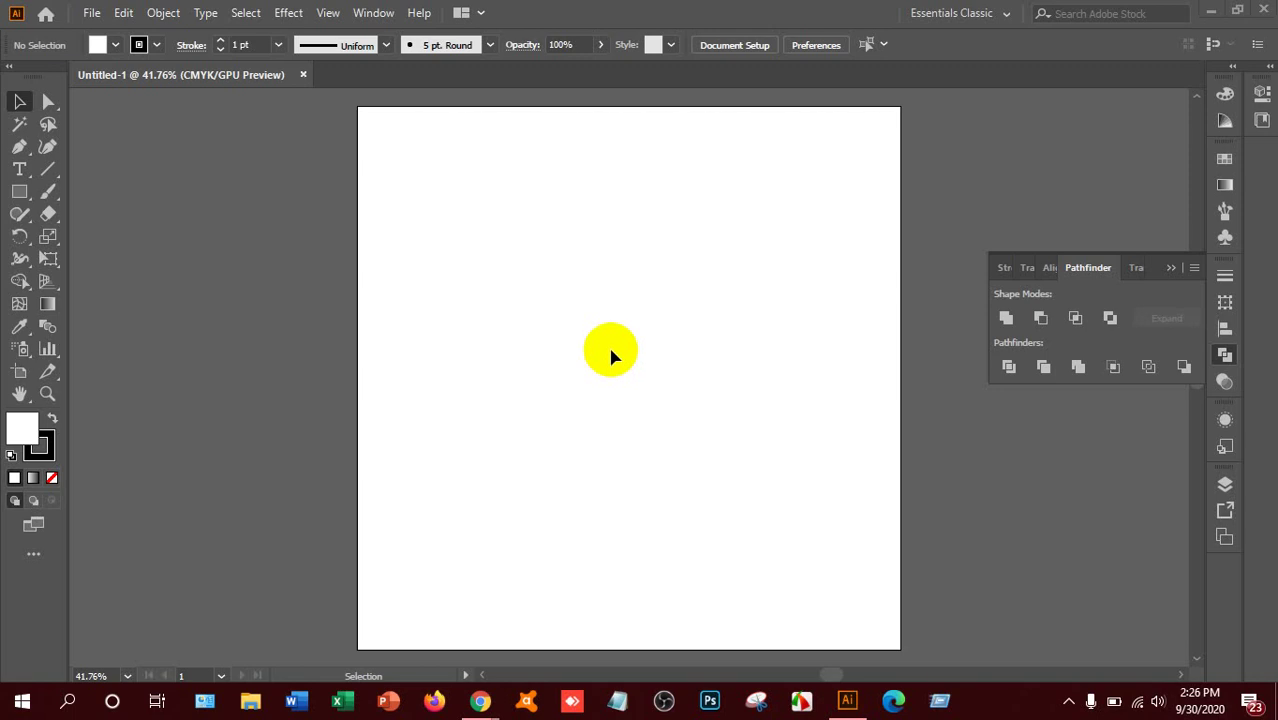
Open the New Document settings and close them without creating a document.
click(90, 12)
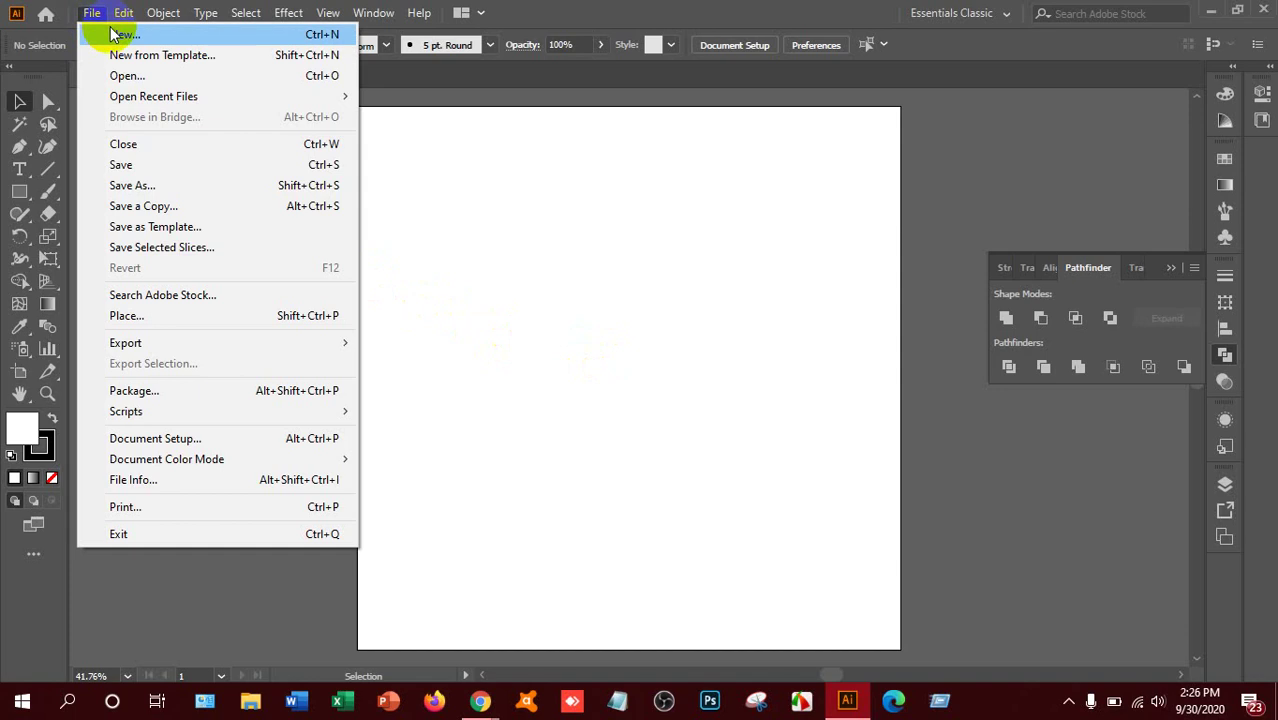
click(113, 35)
click(58, 58)
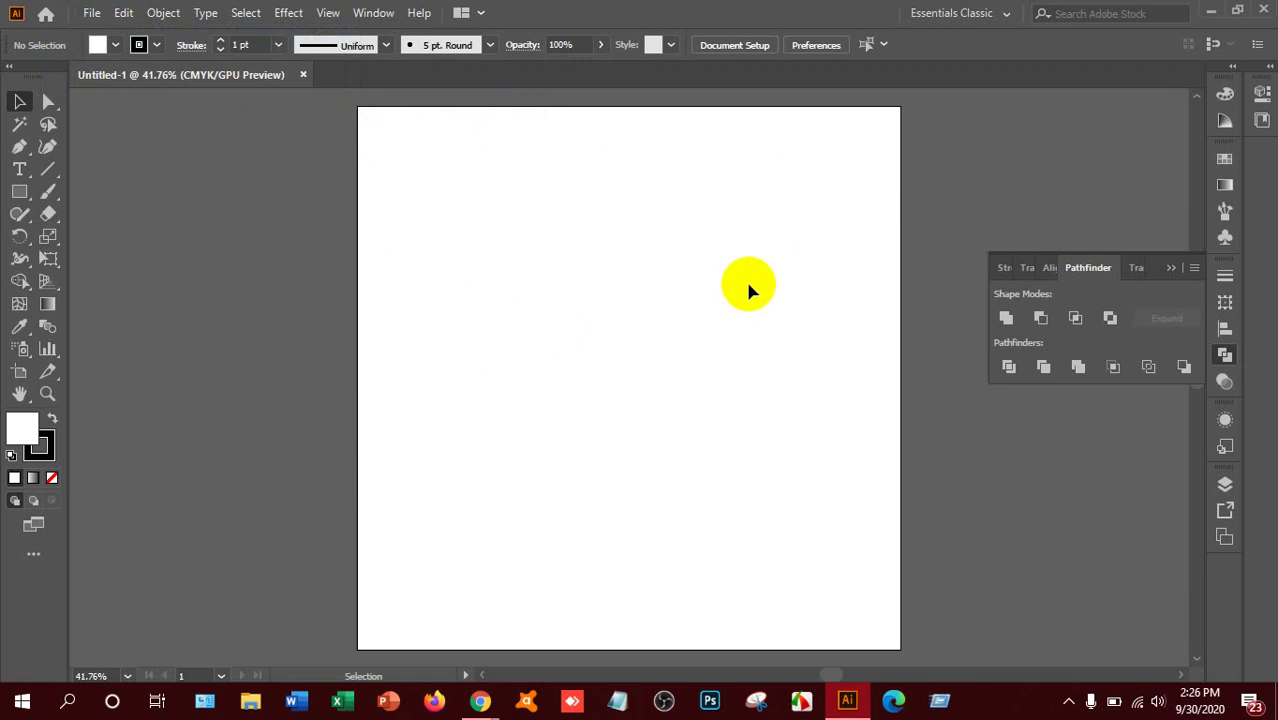
key(ctrl+n)
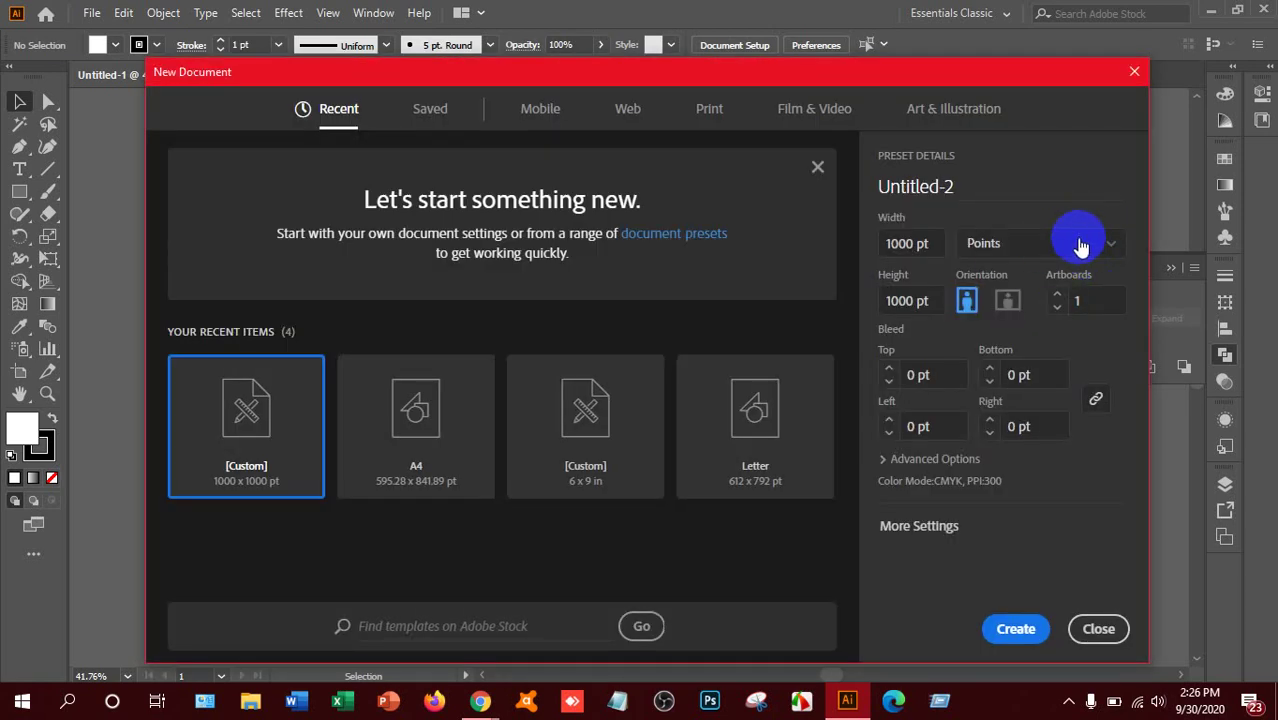
click(1100, 630)
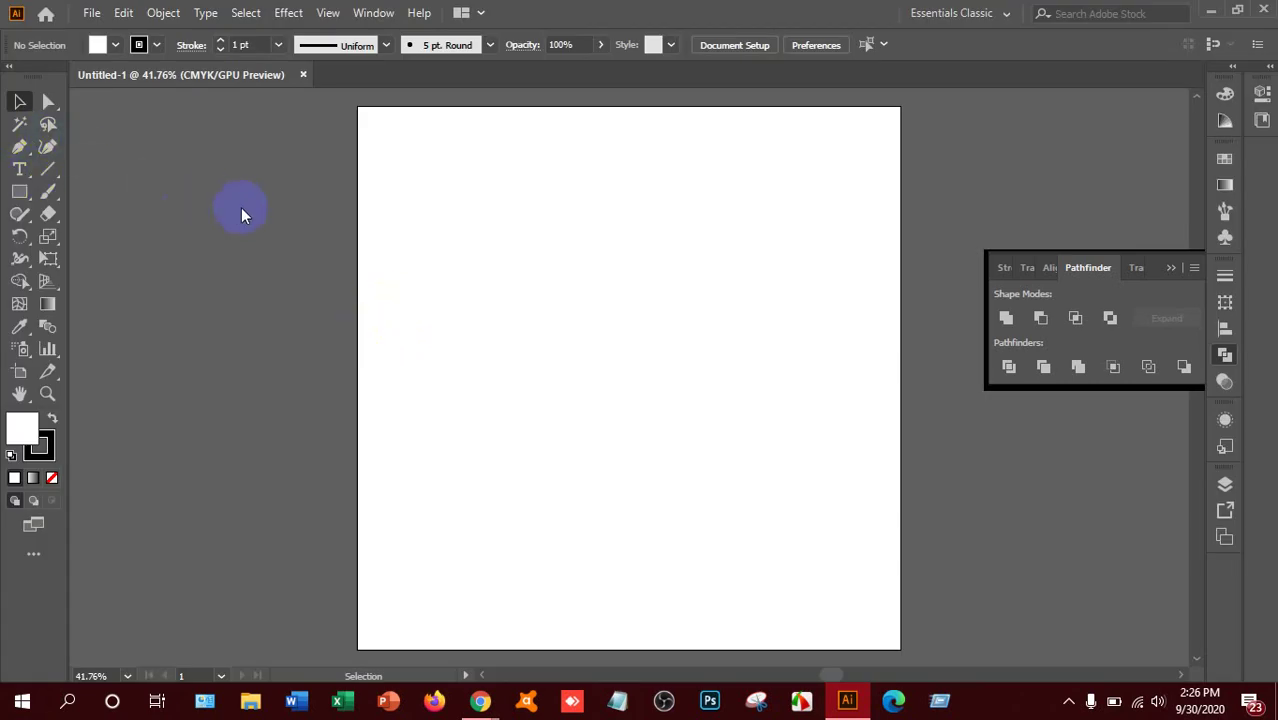
Type the word CONNECTING on the artboard with the Type tool.
key(t)
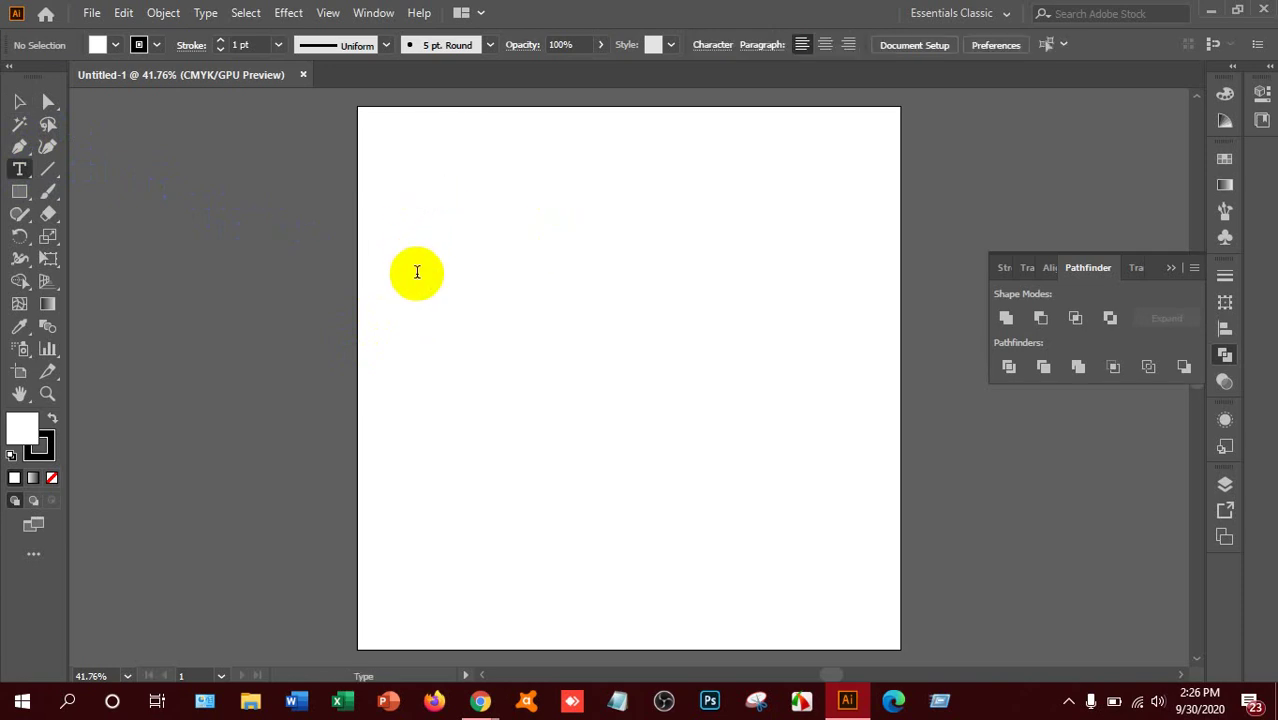
click(417, 272)
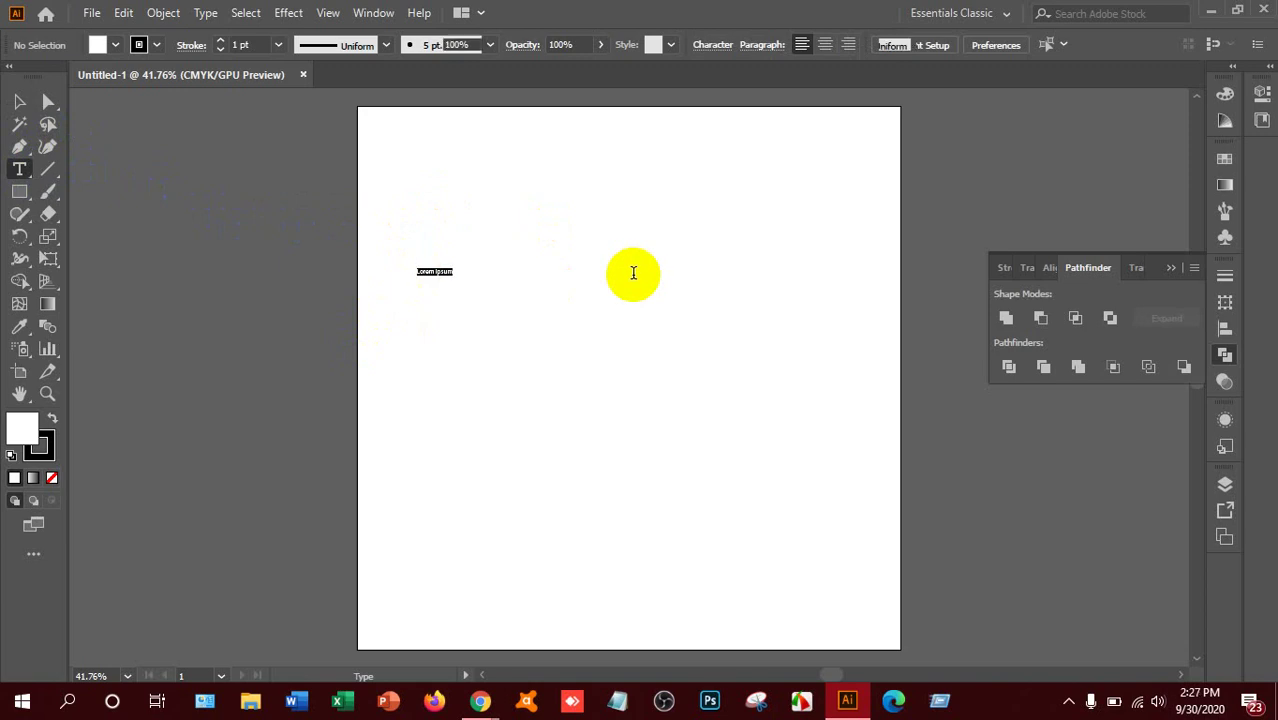
text(CONNECTING)
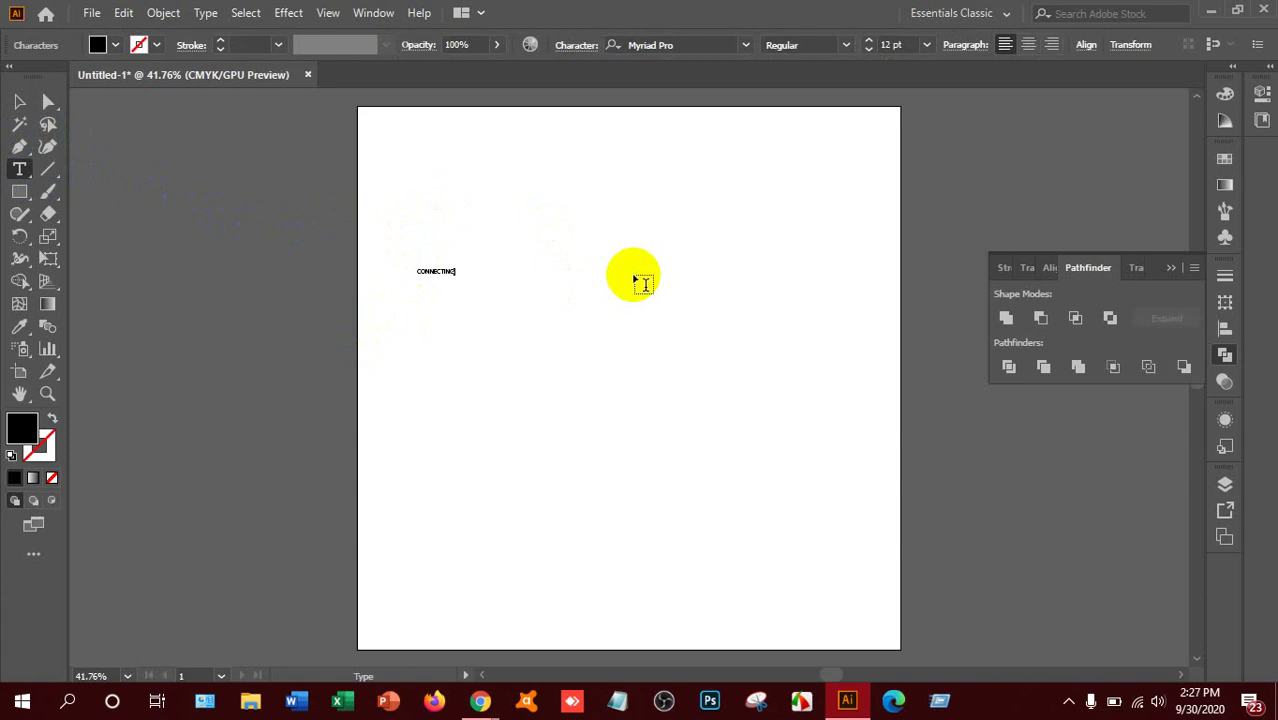
Select all of the CONNECTING text and set its font size to 100 pt.
key(ctrl+a)
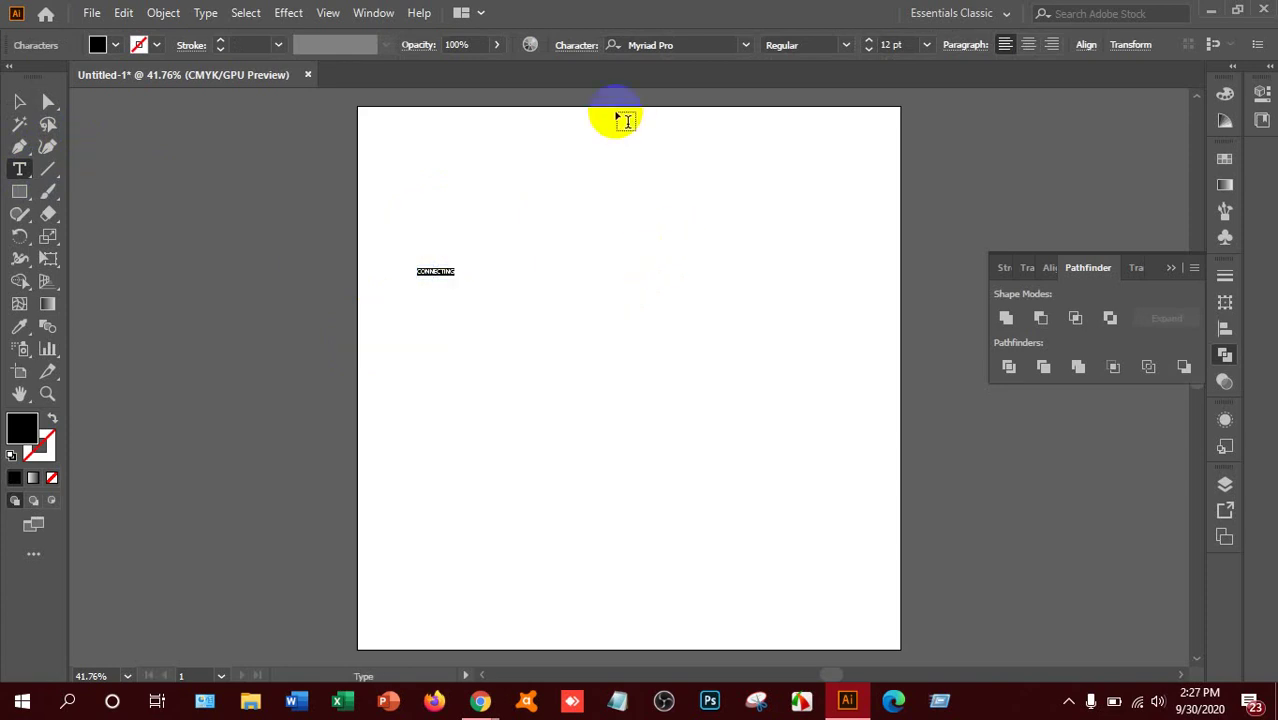
click(890, 44)
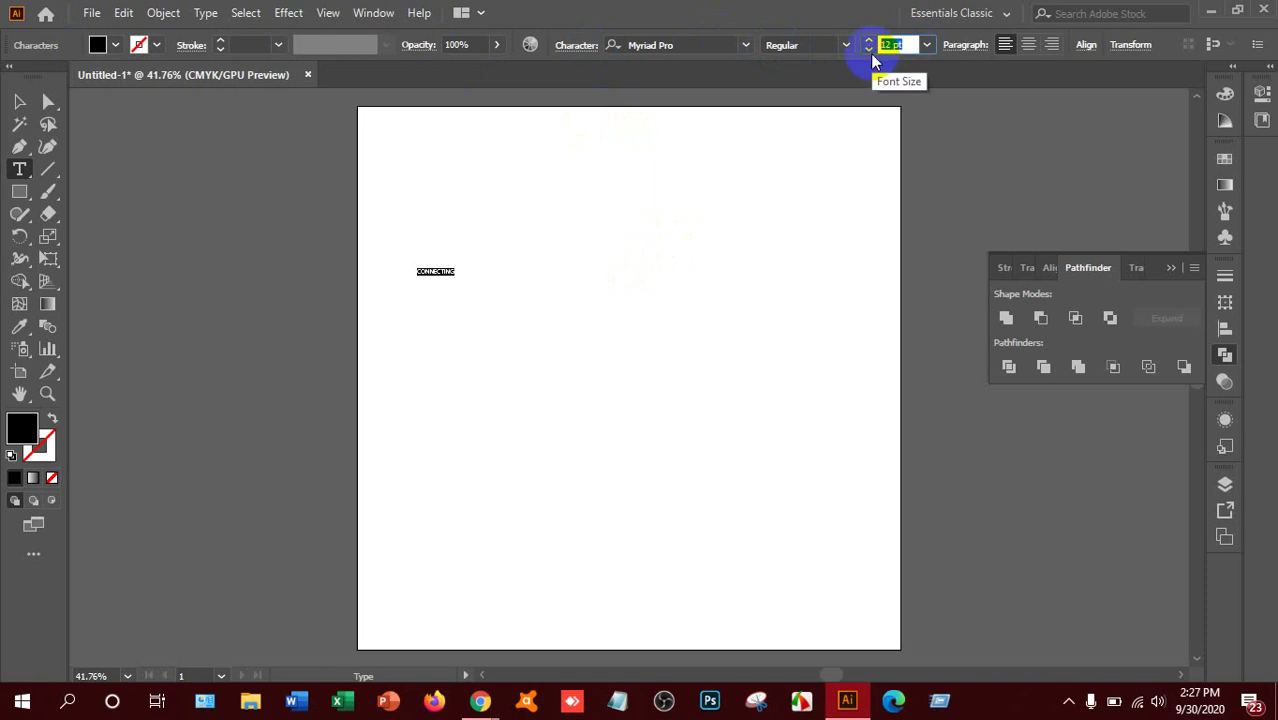
text(1000)
key(BackSpace)
key(Return)
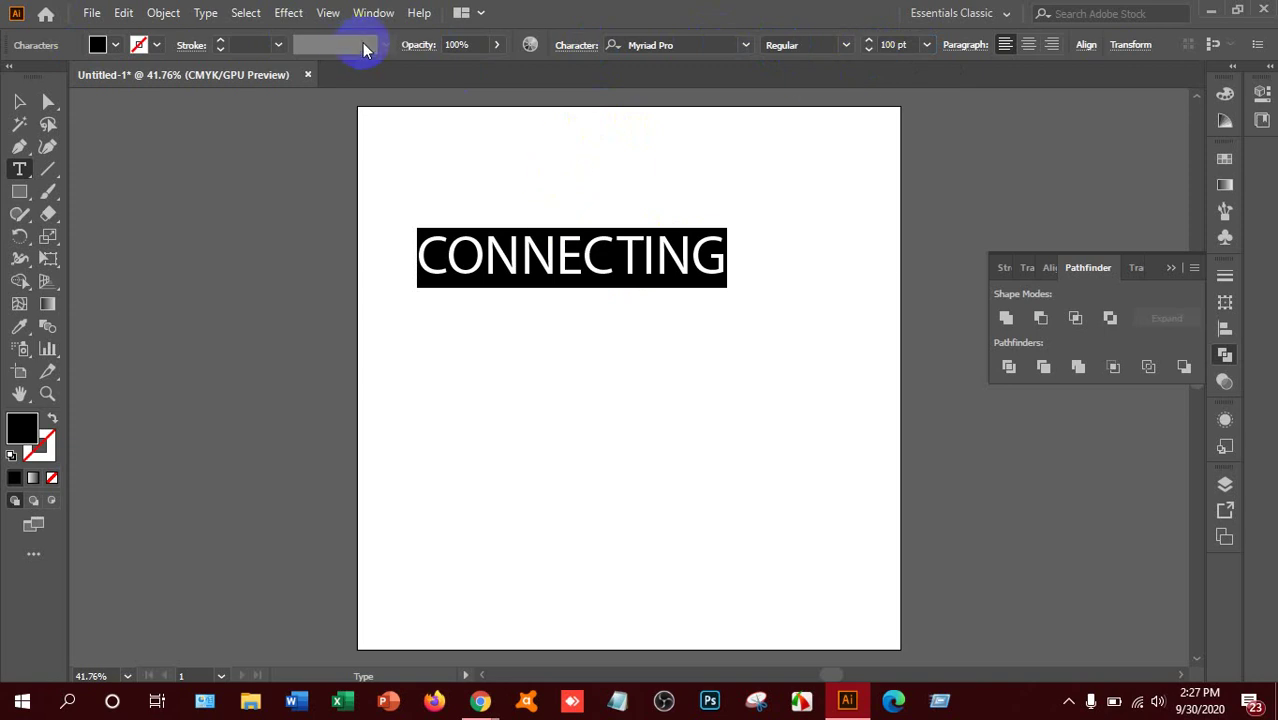
Switch the CONNECTING font from Myriad Pro to TYPOGRAPH PRO ExtraBold, then deselect the text.
click(678, 45)
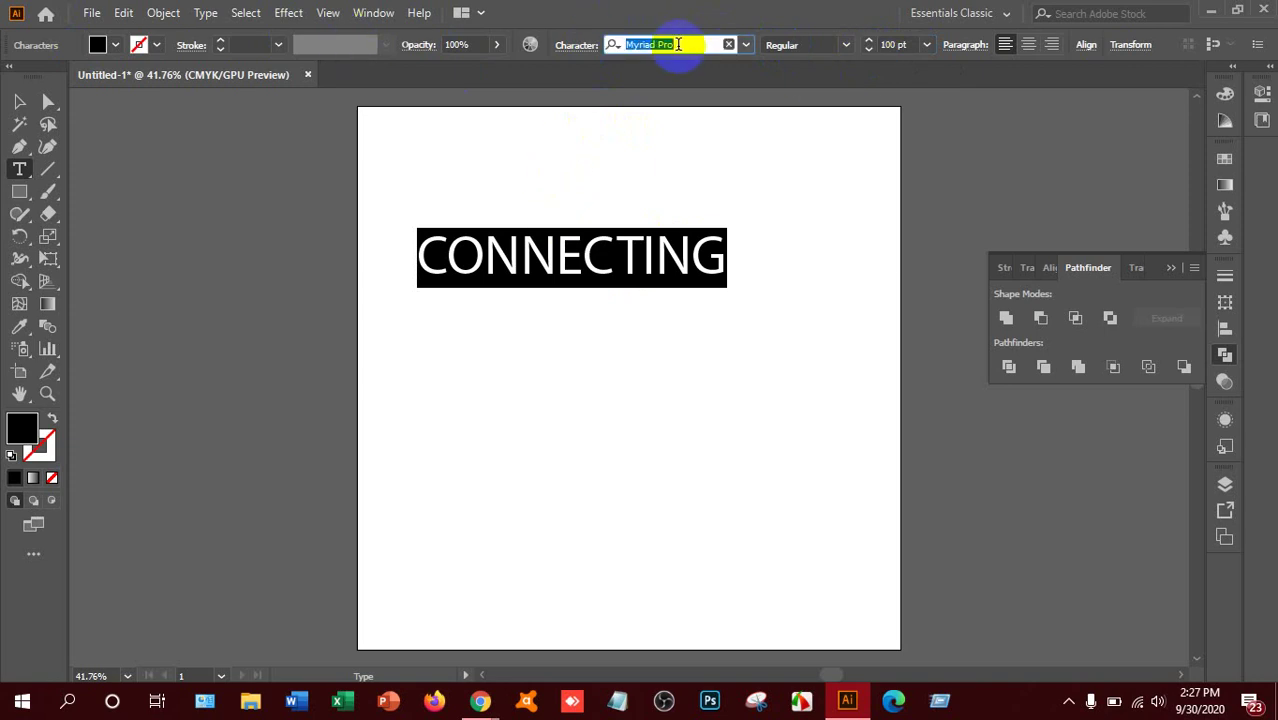
text(ty)
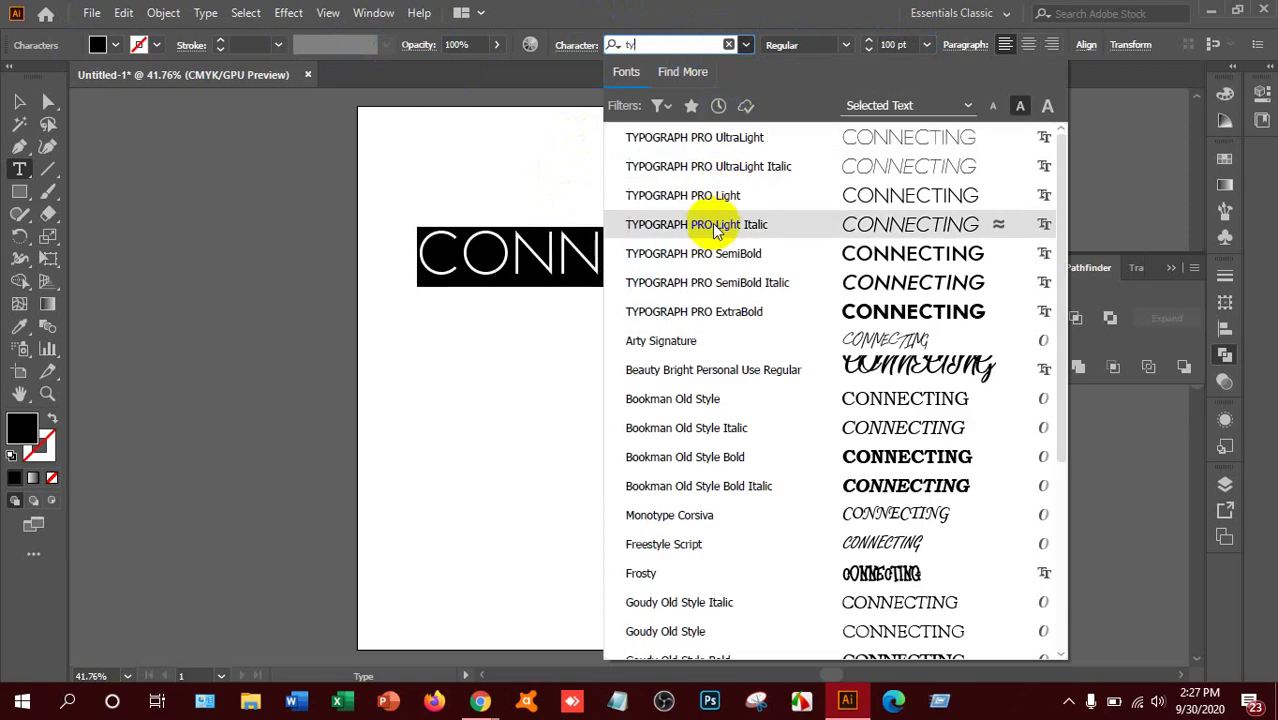
click(745, 314)
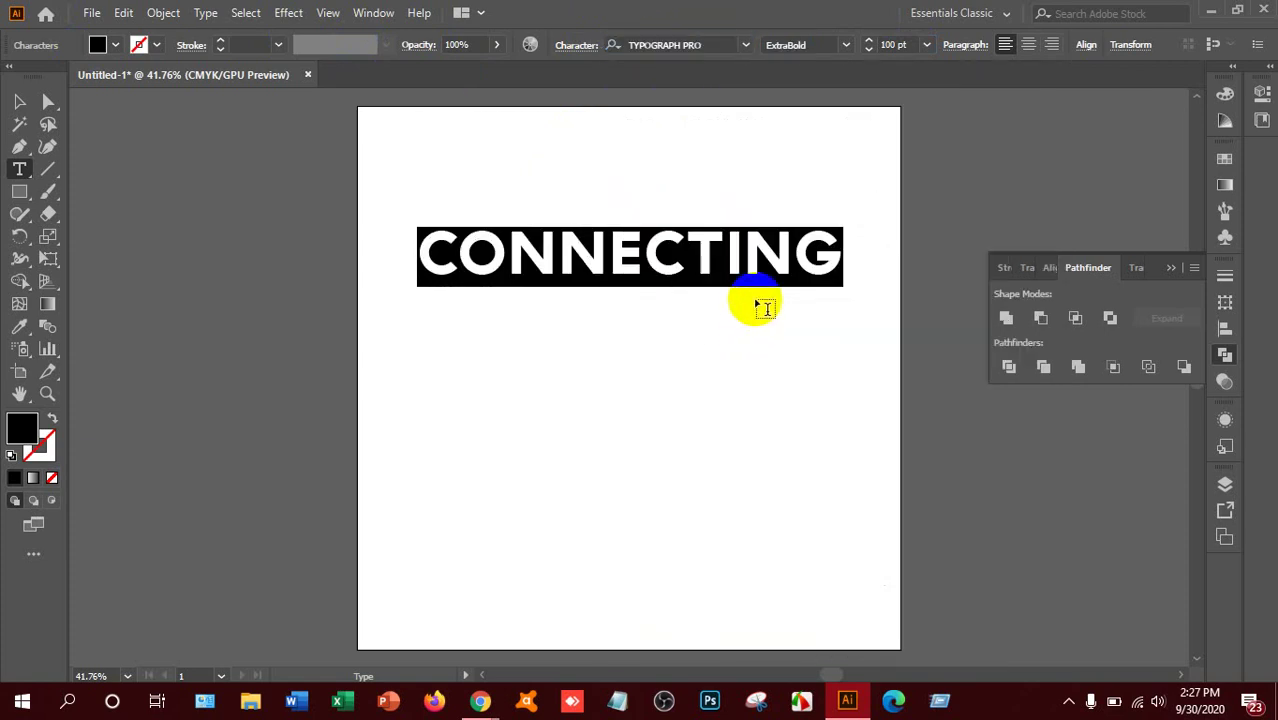
click(751, 258)
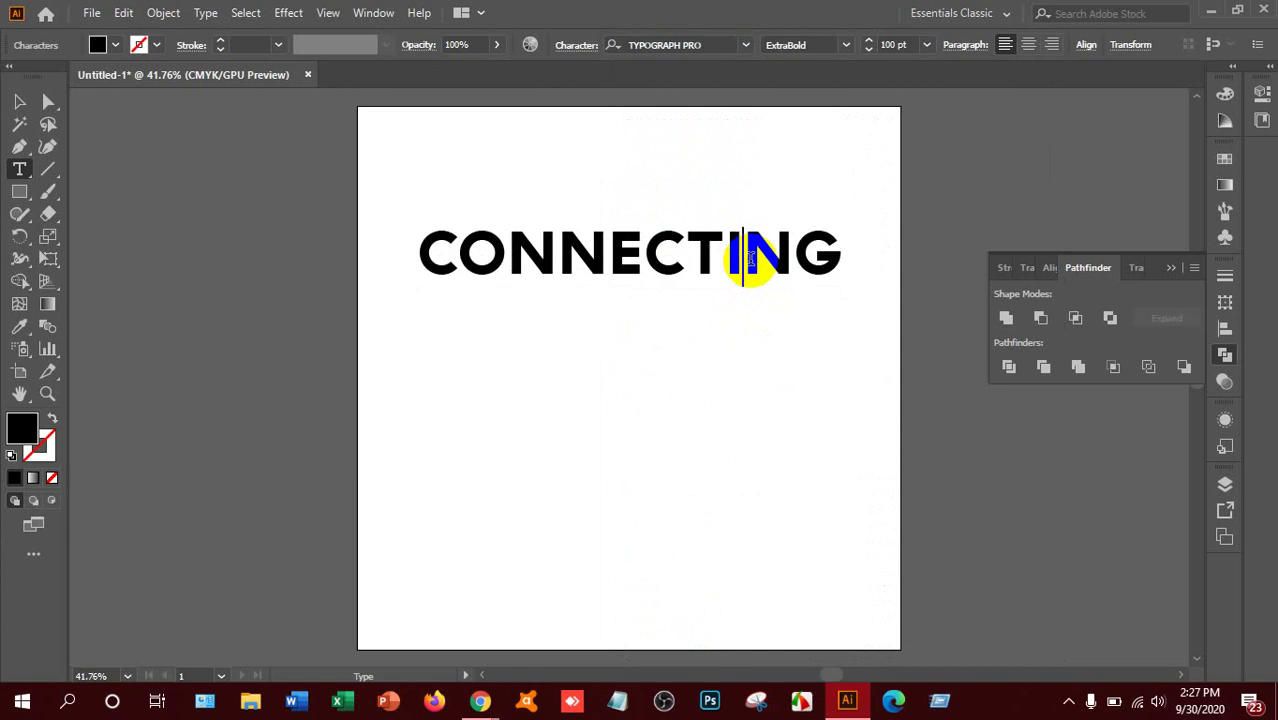
Drag CONNECTING down to the artboard's middle and expand it into outlines with Object > Expand.
click(19, 101)
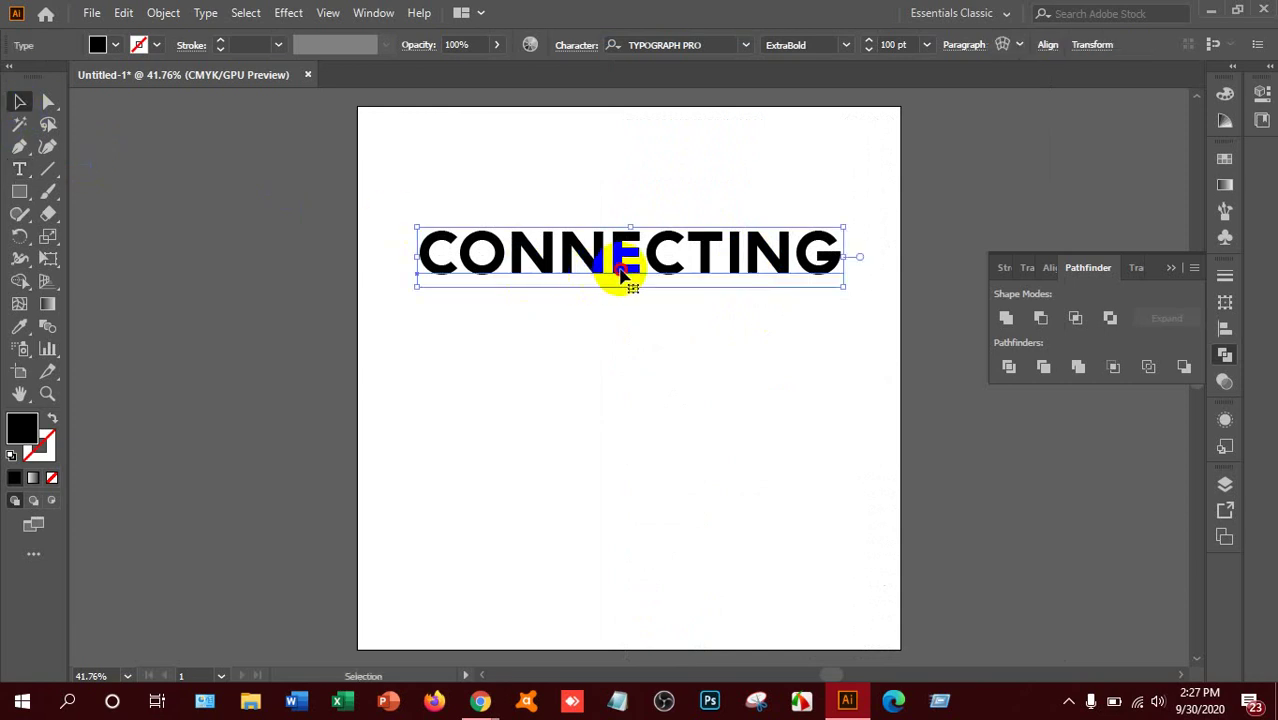
drag(619, 277, 540, 375)
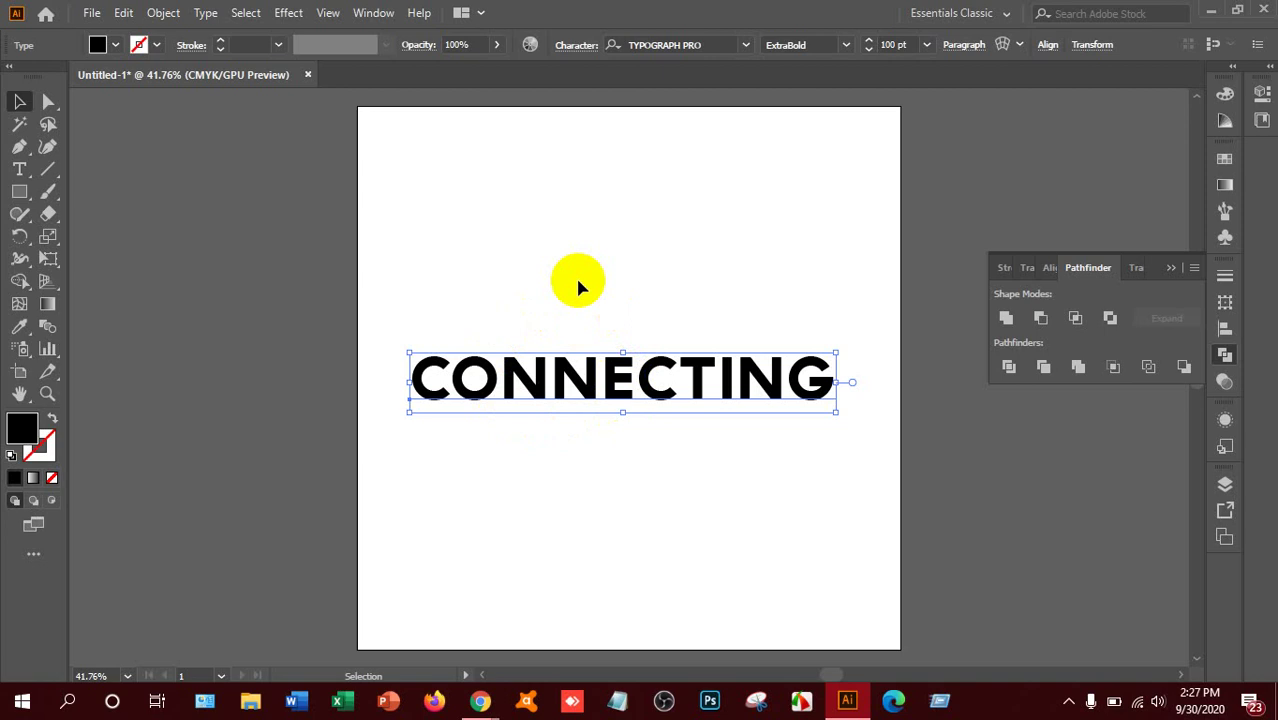
click(164, 13)
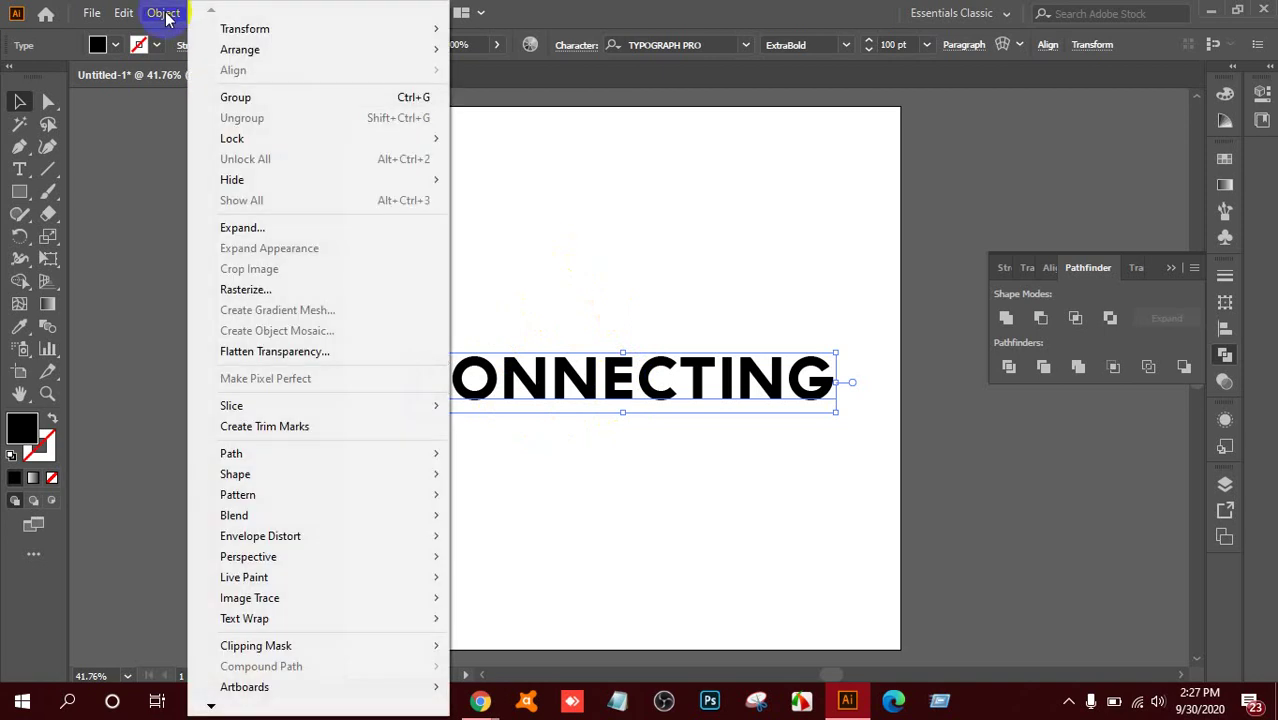
click(236, 227)
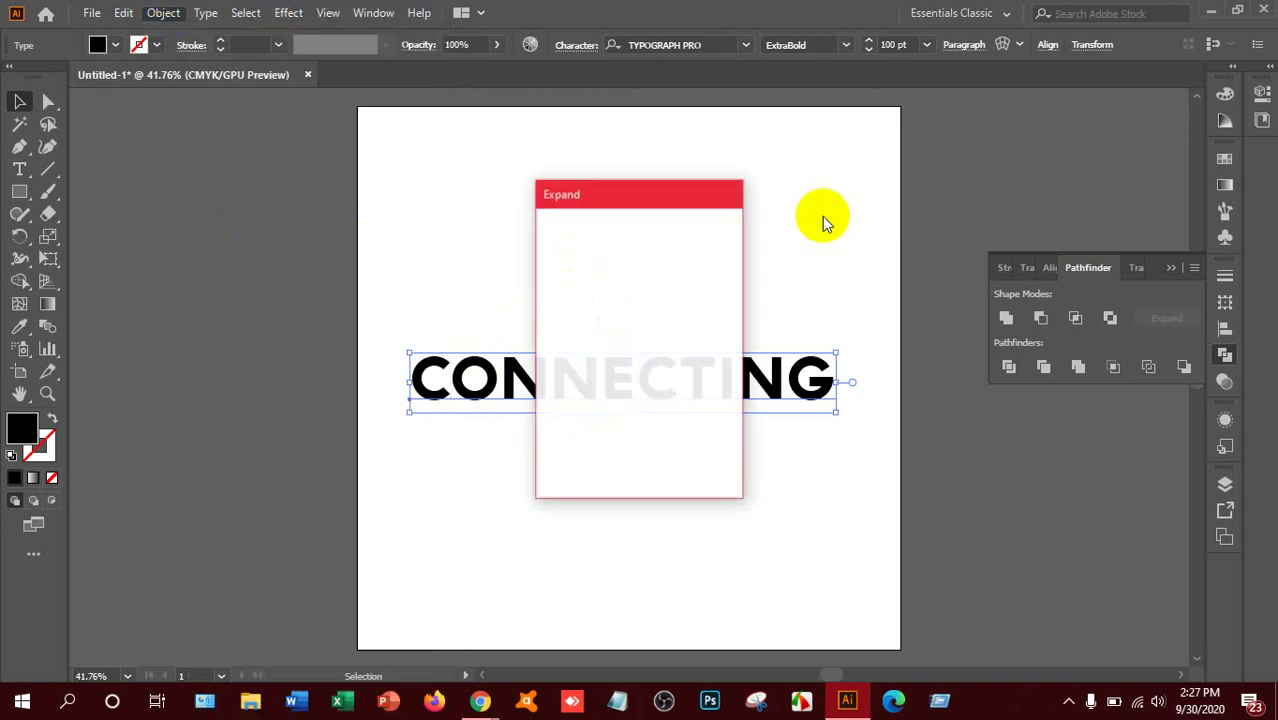
click(595, 458)
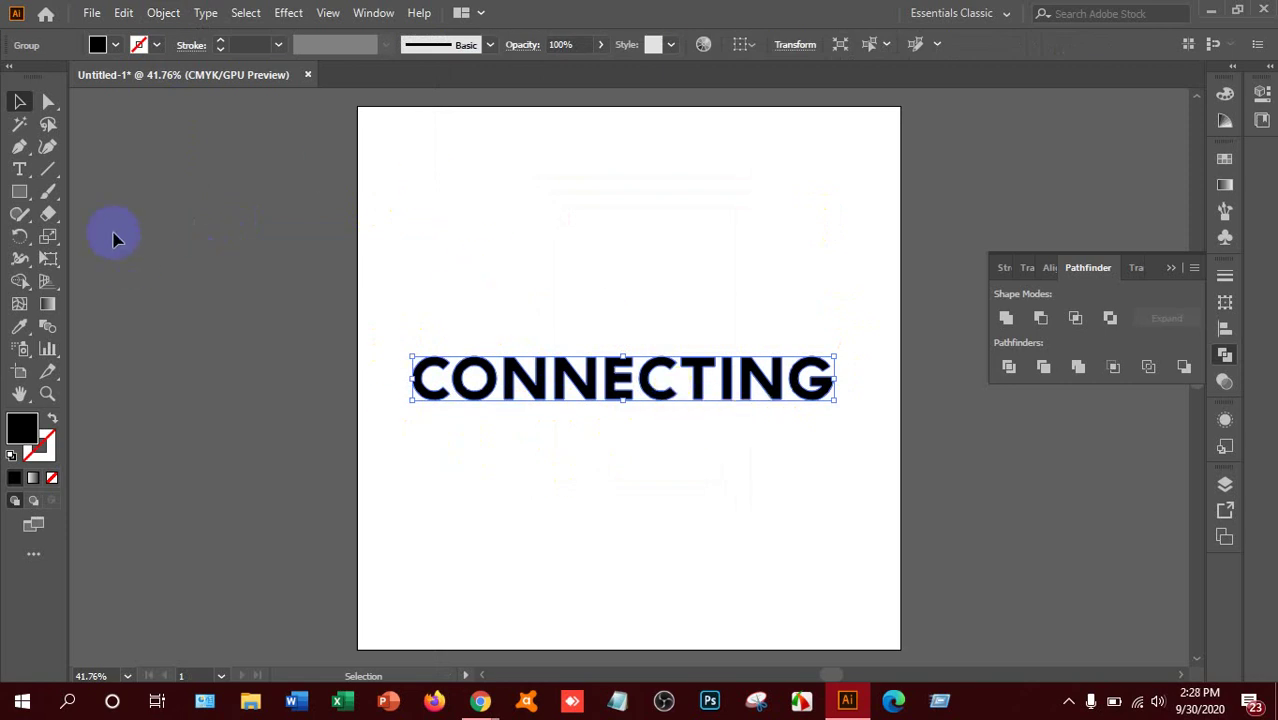
Draw a large circle with the Ellipse tool over the middle of CONNECTING.
click(31, 213)
drag(19, 193, 89, 242)
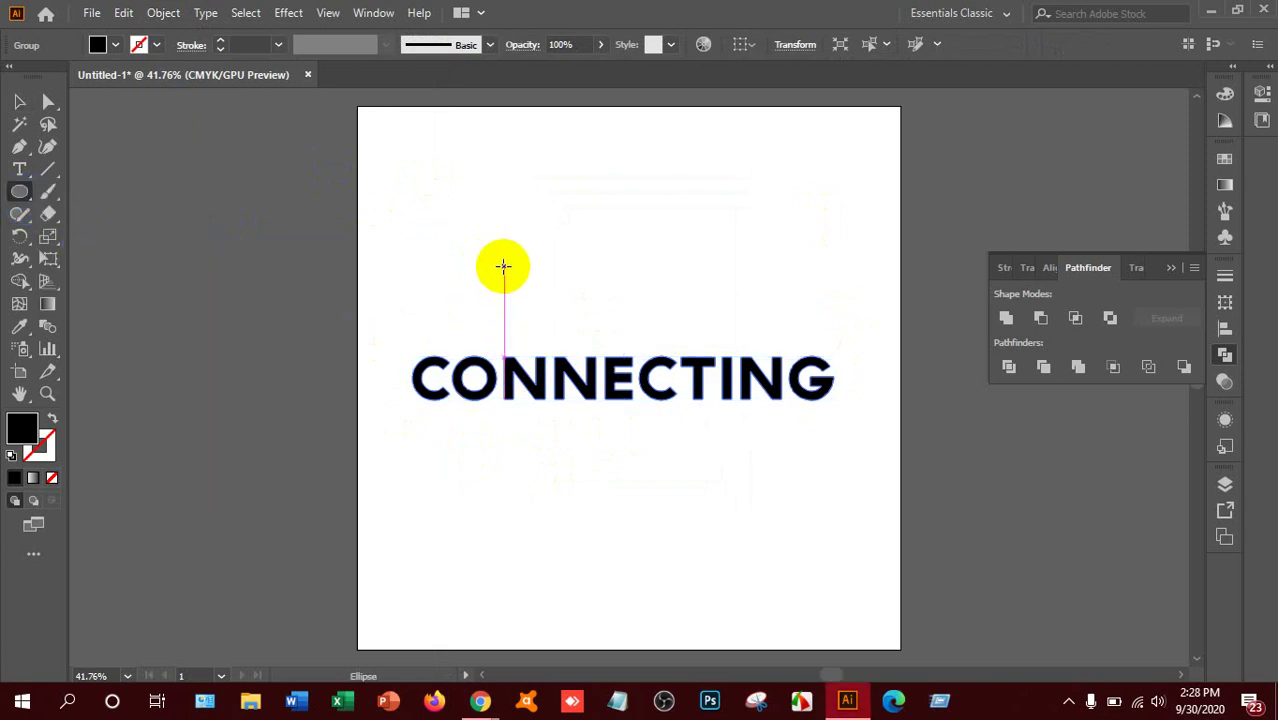
drag(503, 256, 780, 519)
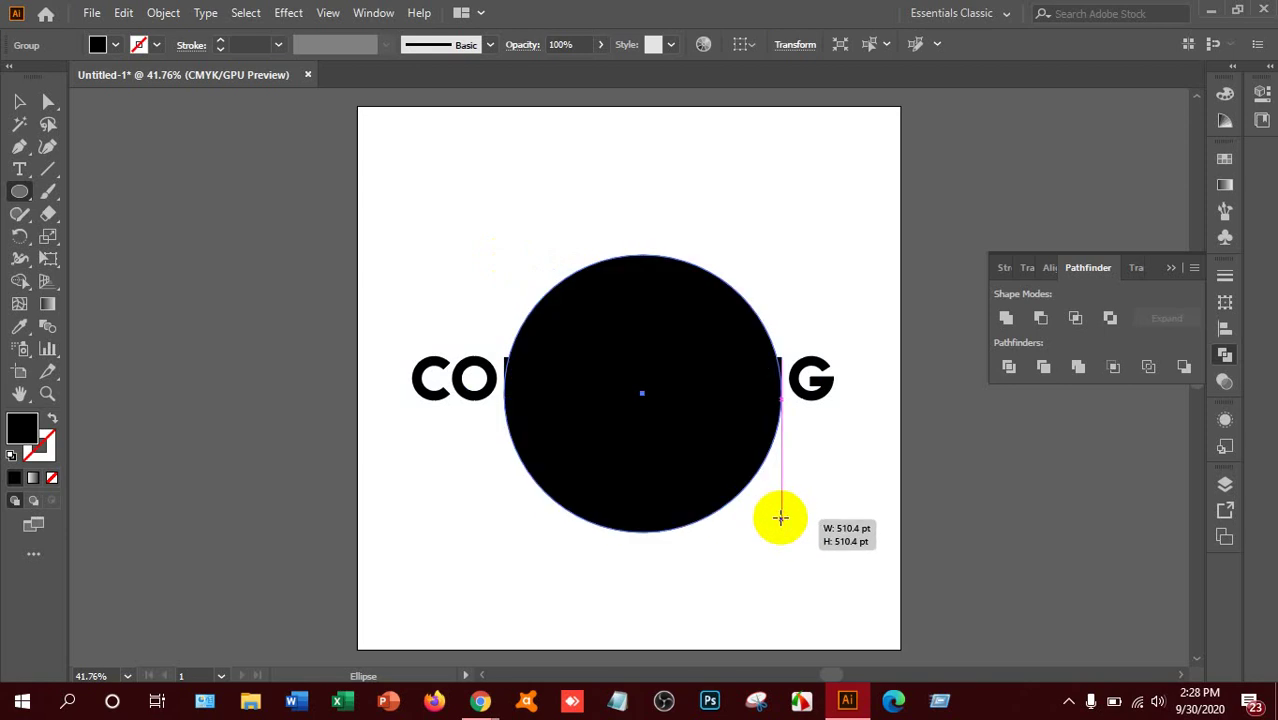
Give the circle a CMYK Blue stroke and no fill.
click(155, 47)
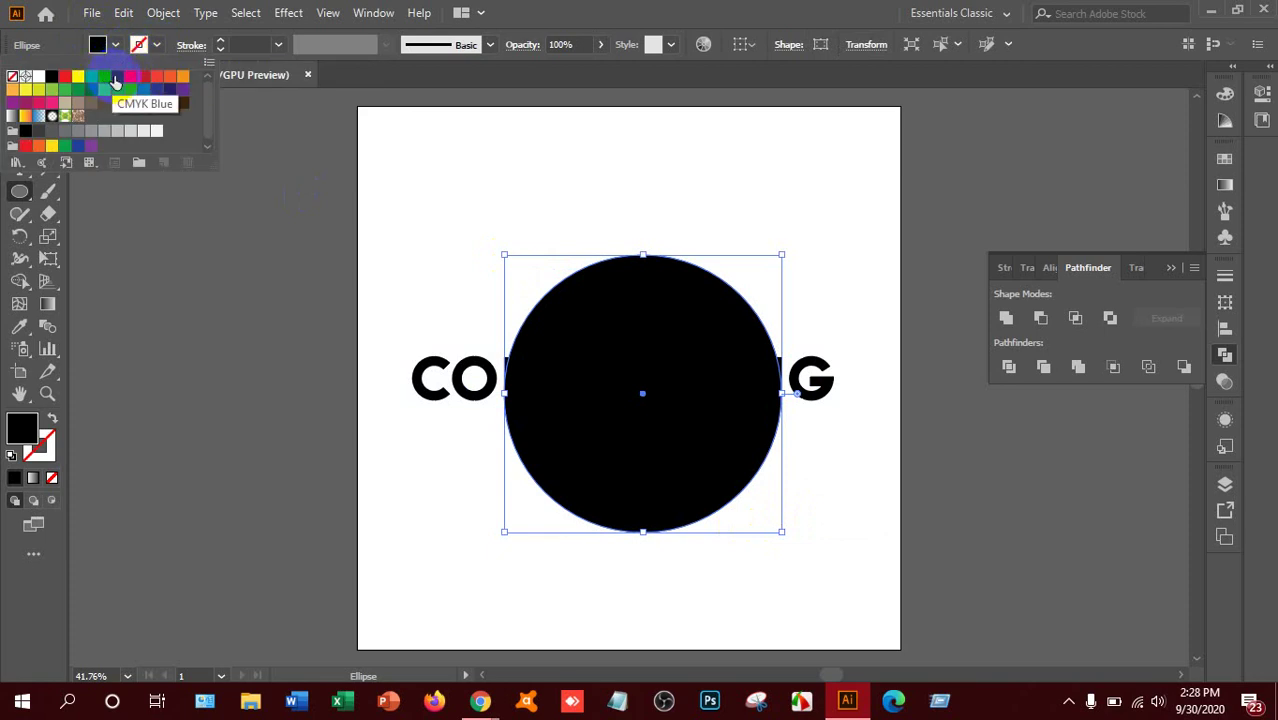
click(115, 80)
click(115, 47)
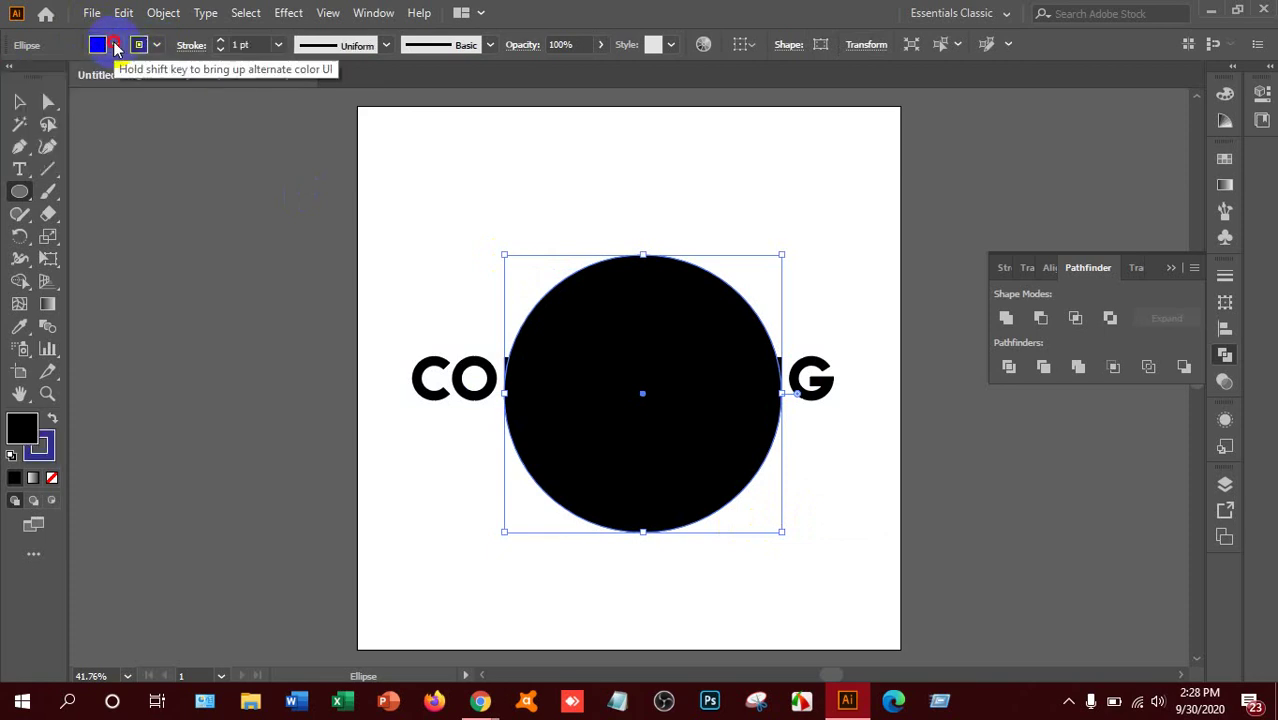
click(115, 47)
click(11, 78)
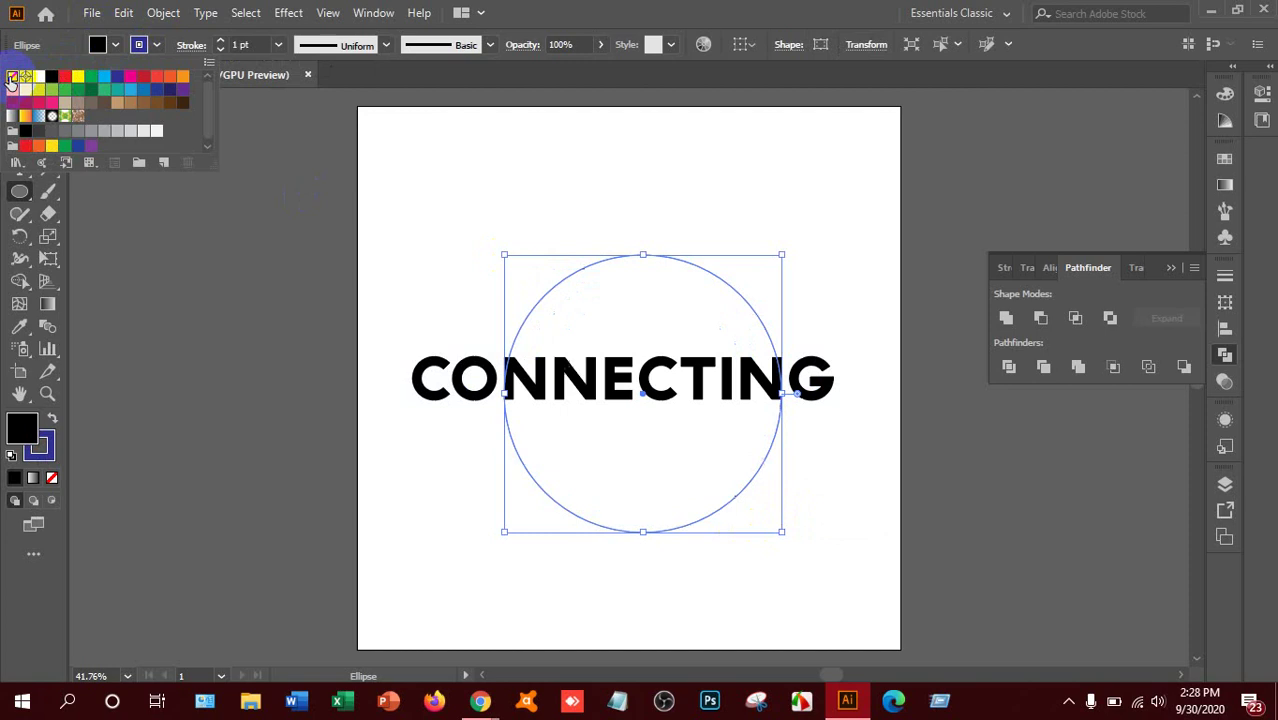
Step the circle's stroke weight up and down, settling on 19 pt.
click(221, 45)
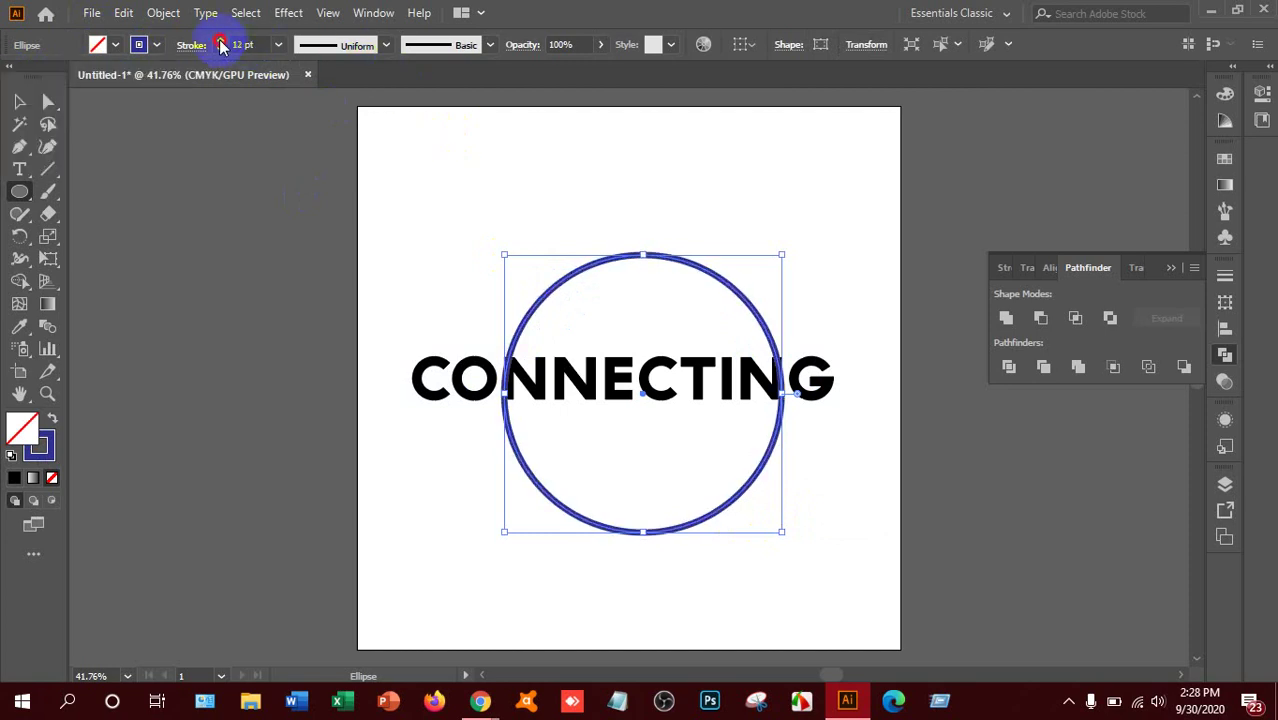
click(221, 45)
click(221, 45)
click(221, 45)
click(221, 45)
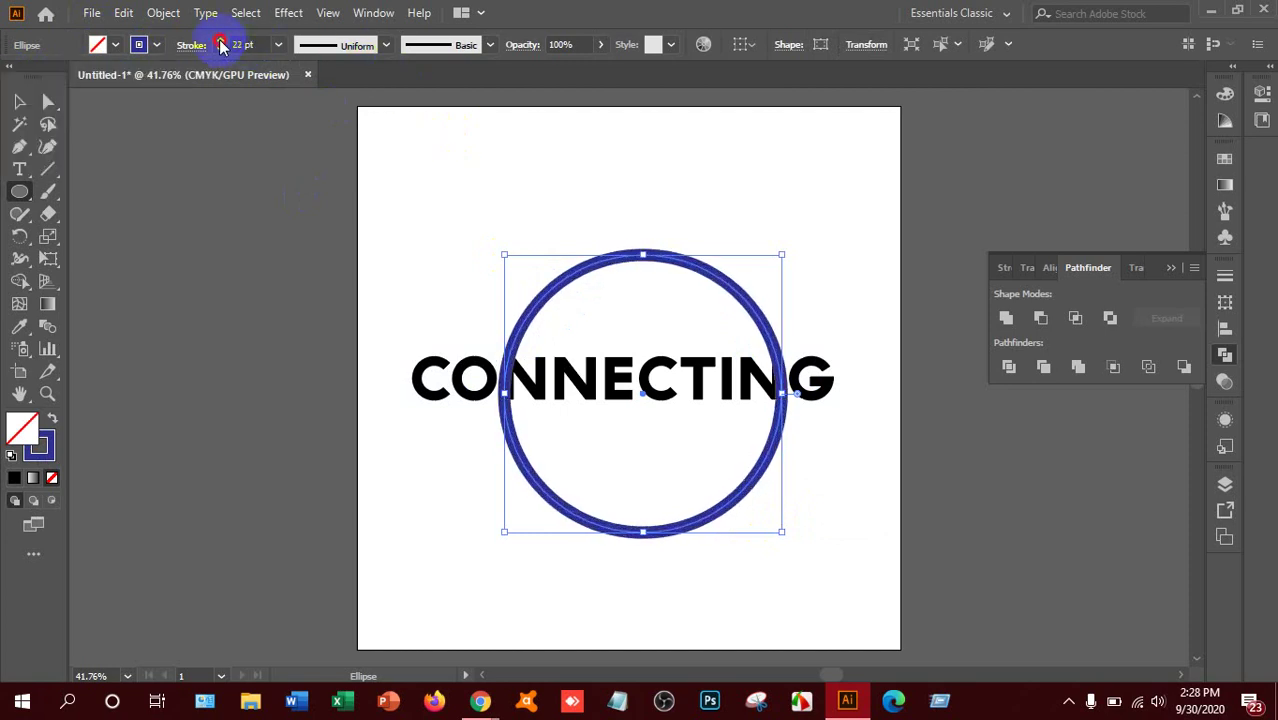
click(221, 45)
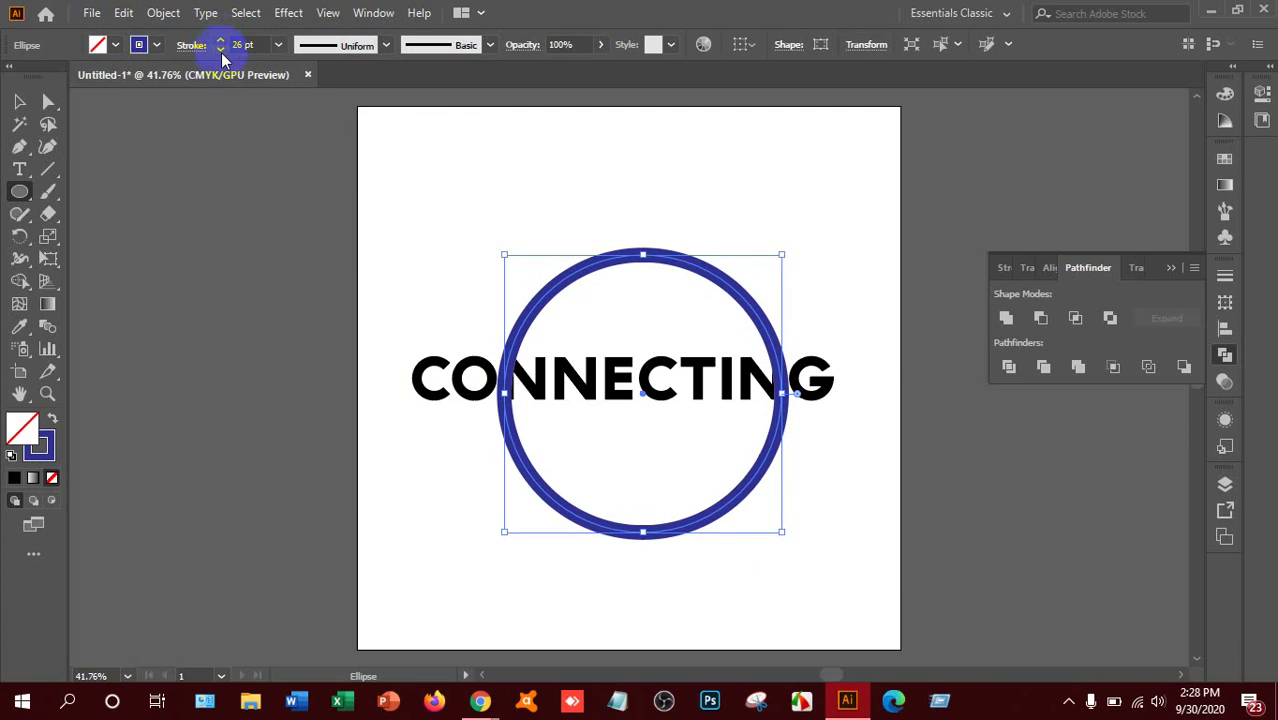
click(221, 50)
click(221, 50)
click(222, 51)
click(222, 51)
click(222, 51)
click(222, 51)
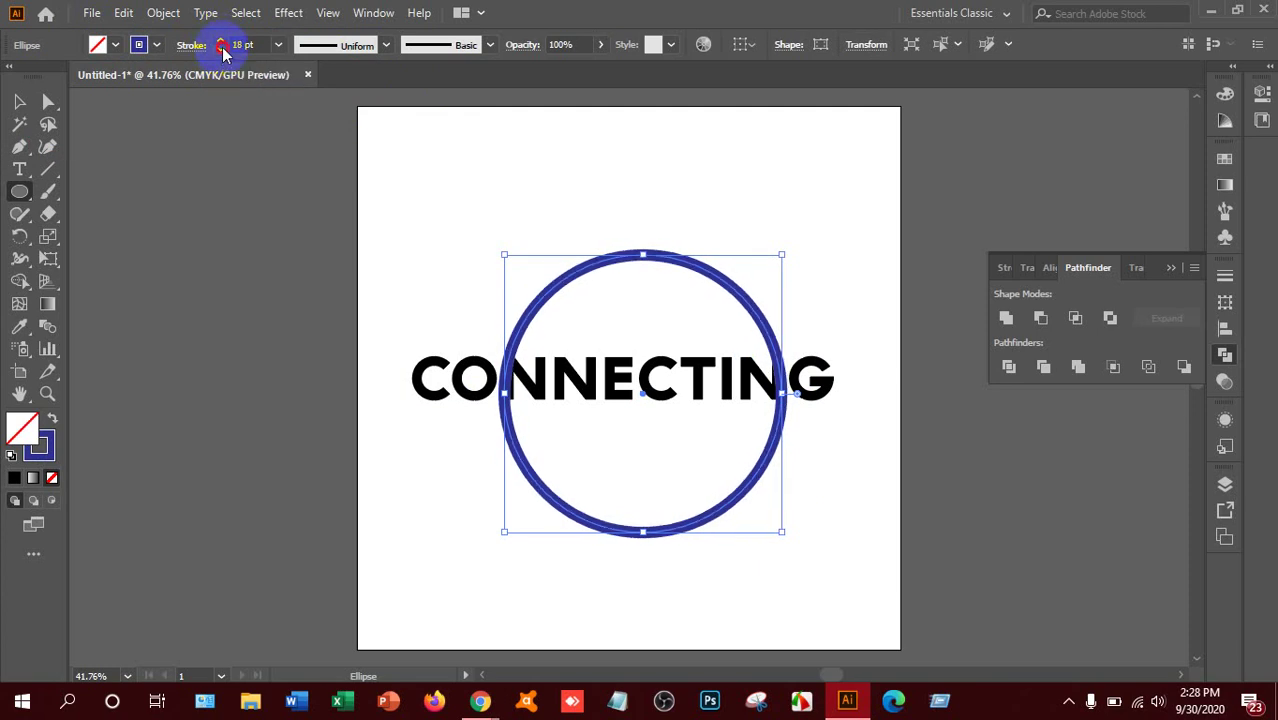
click(222, 51)
click(222, 51)
click(222, 51)
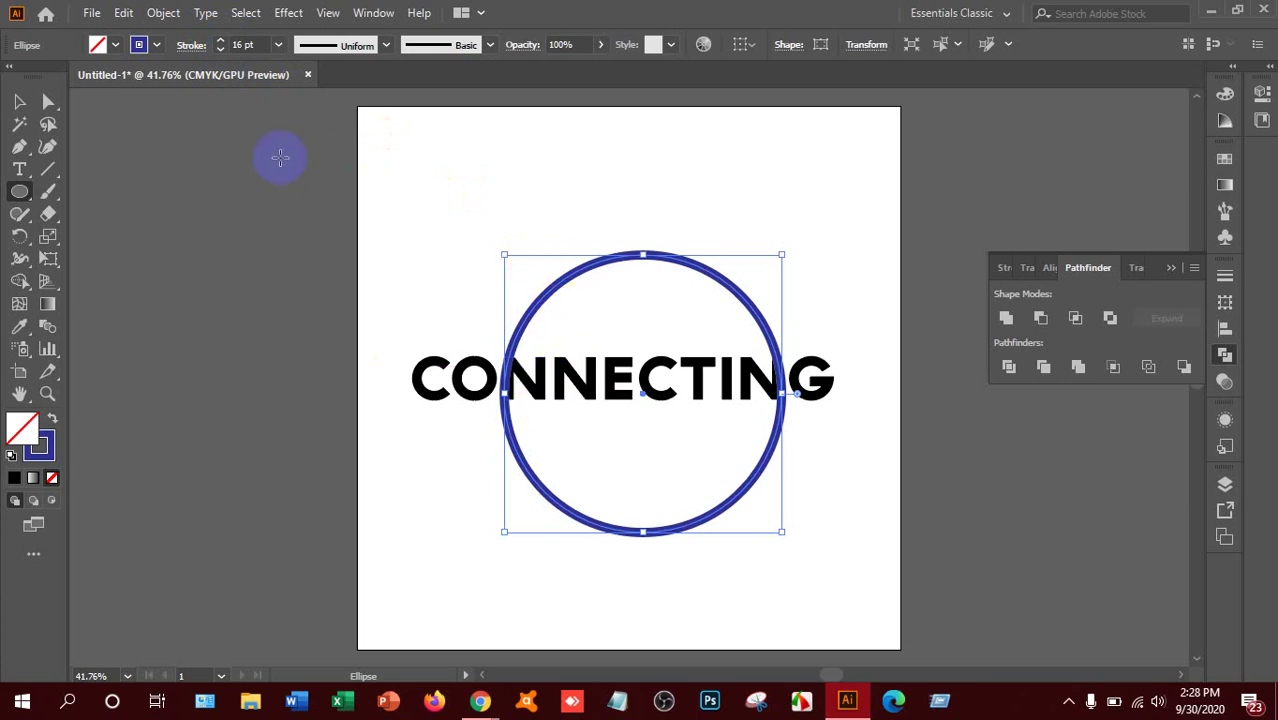
click(220, 41)
click(220, 41)
click(220, 41)
click(220, 41)
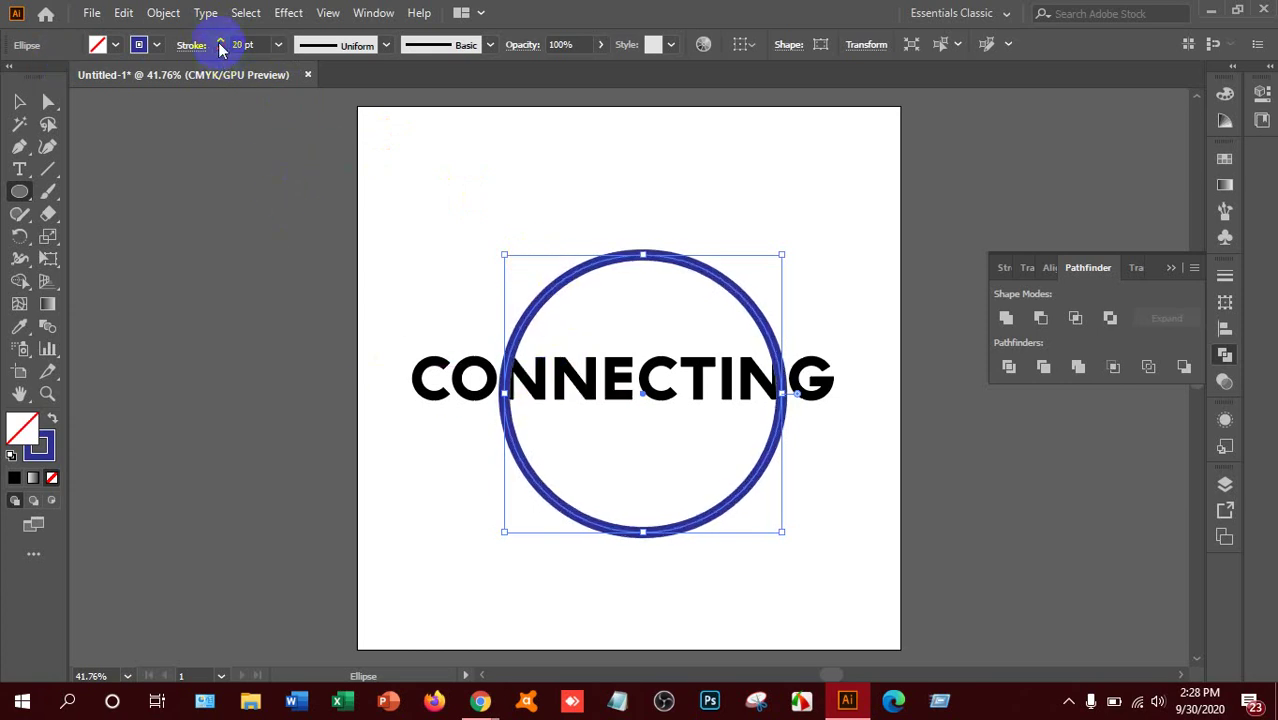
click(220, 41)
click(220, 41)
click(220, 49)
click(220, 49)
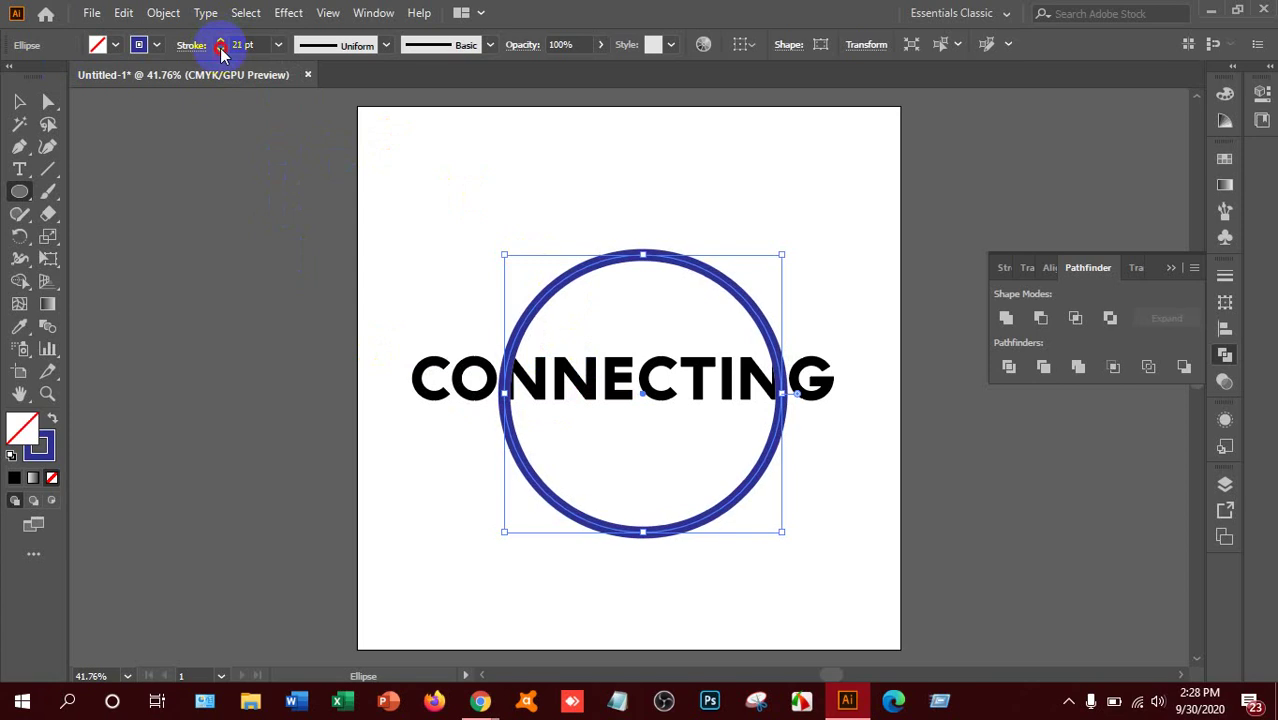
click(220, 49)
click(16, 100)
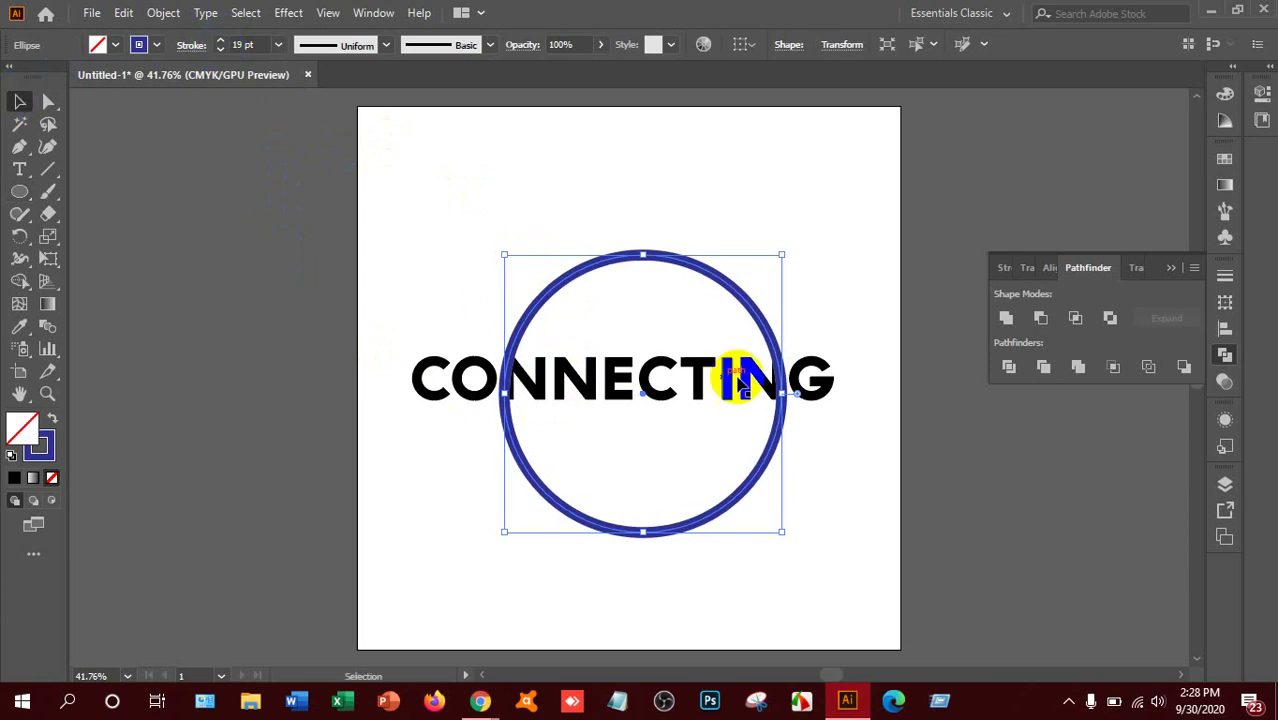
Move the blue circle slightly up and left and zoom in on it.
click(848, 441)
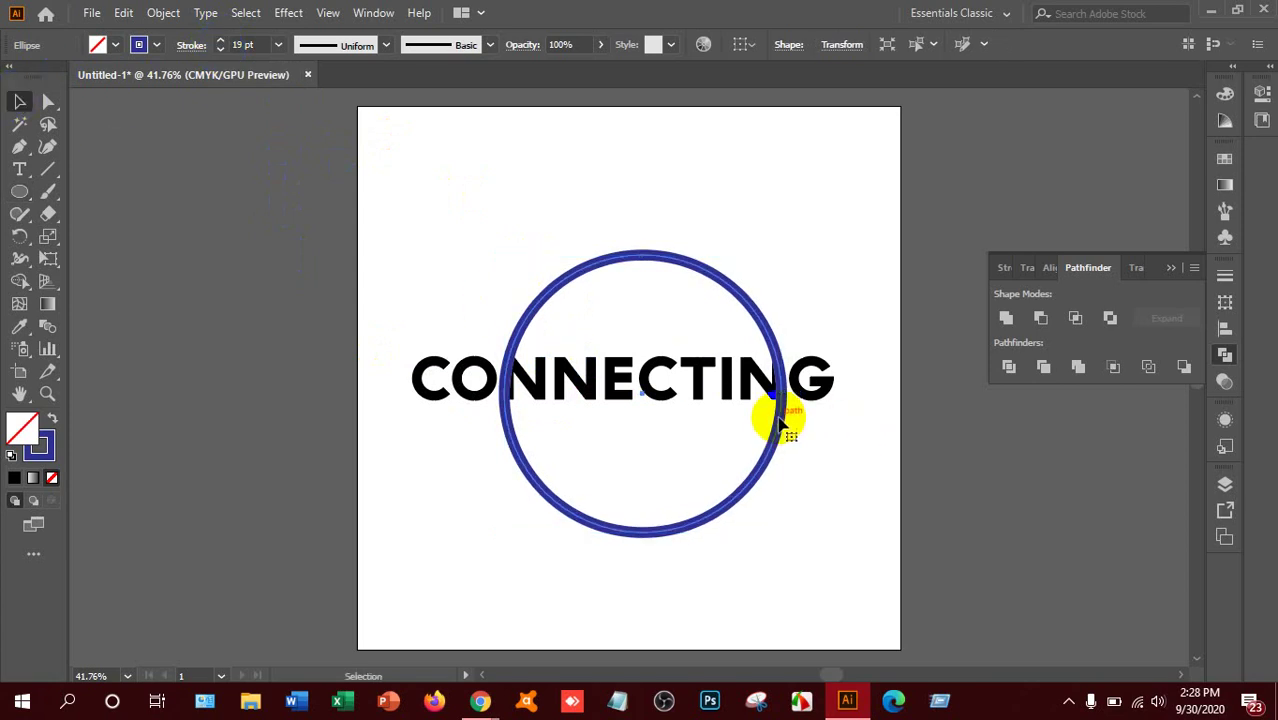
click(781, 421)
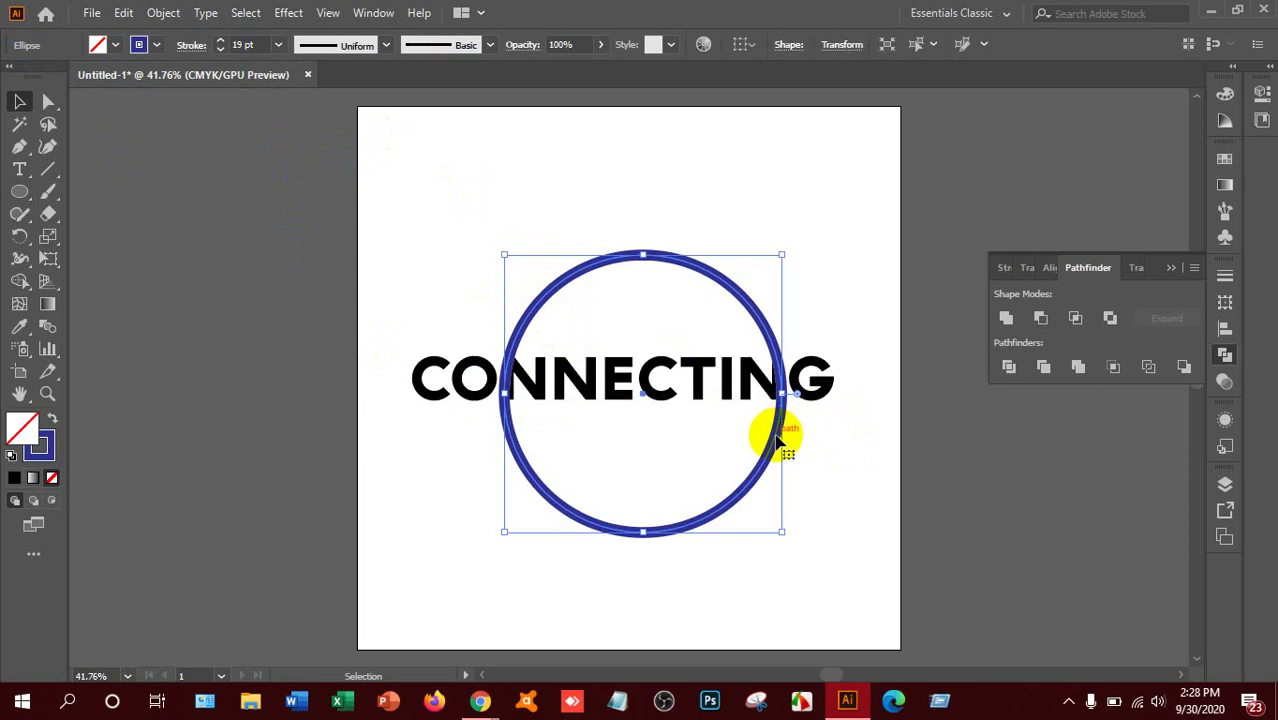
drag(776, 428, 773, 430)
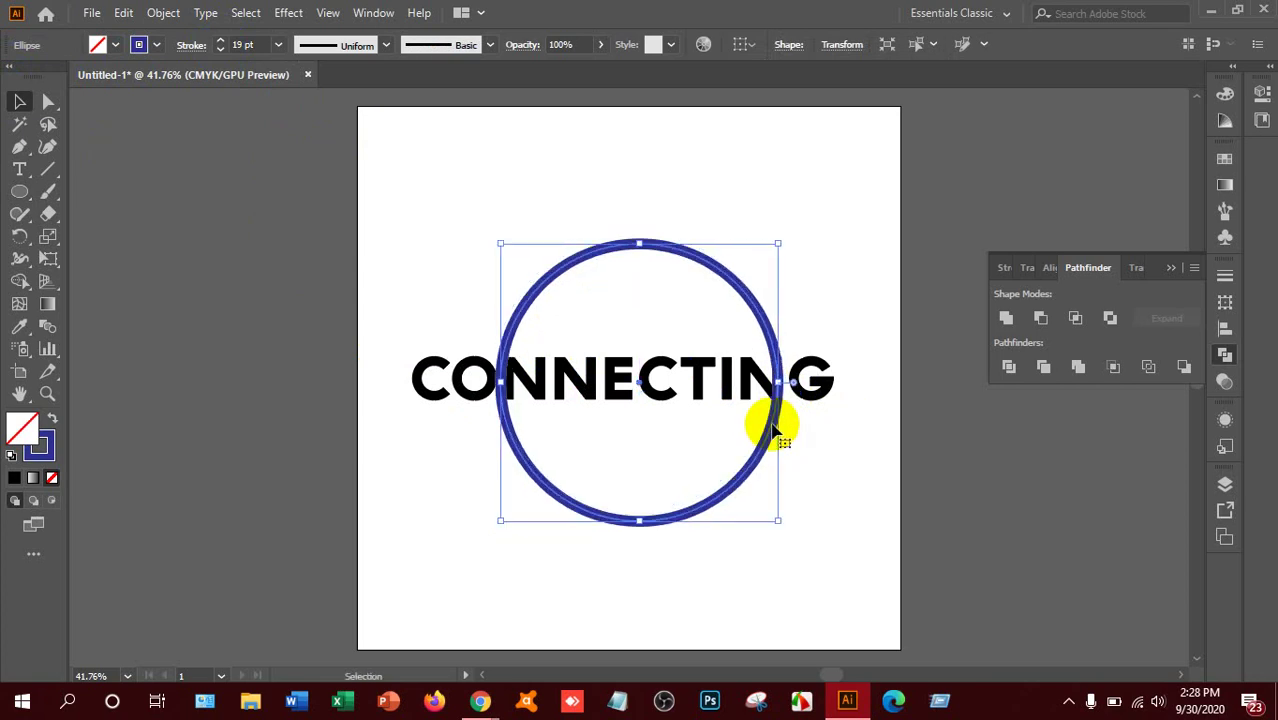
key(ctrl+equal)
key(ctrl+equal)
key(ctrl+equal)
key(ctrl+equal)
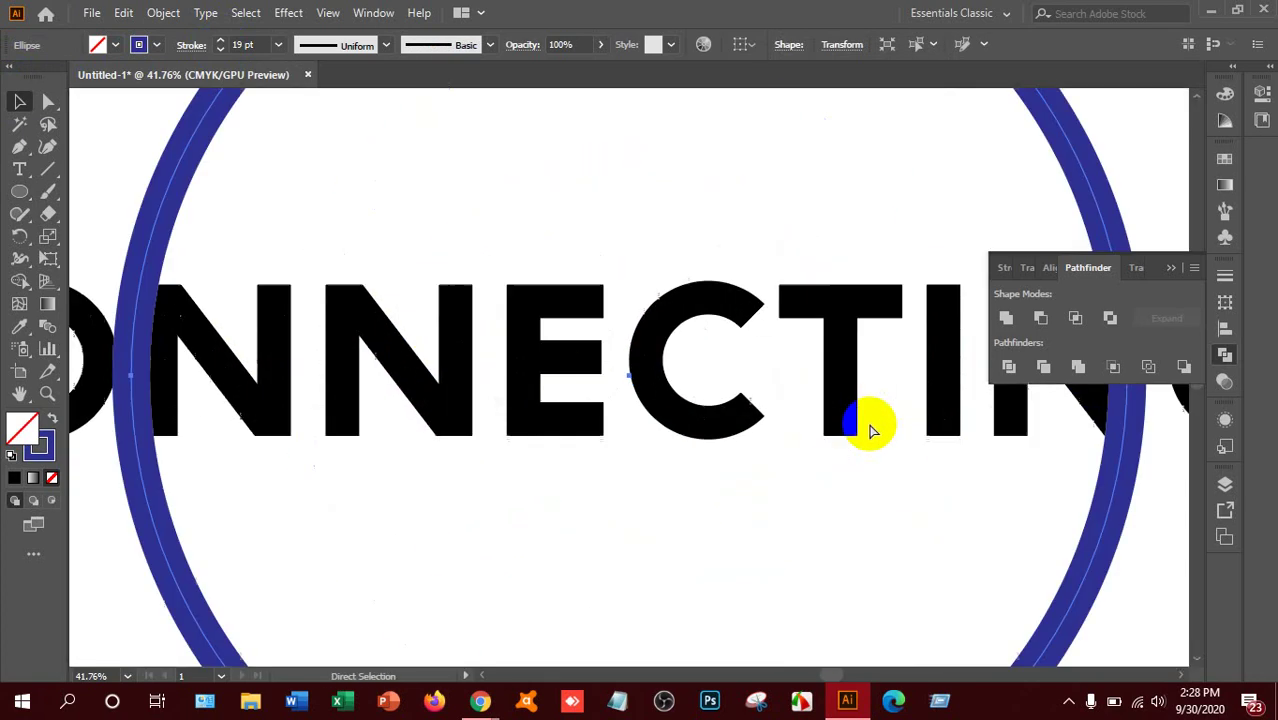
click(1180, 676)
click(1179, 677)
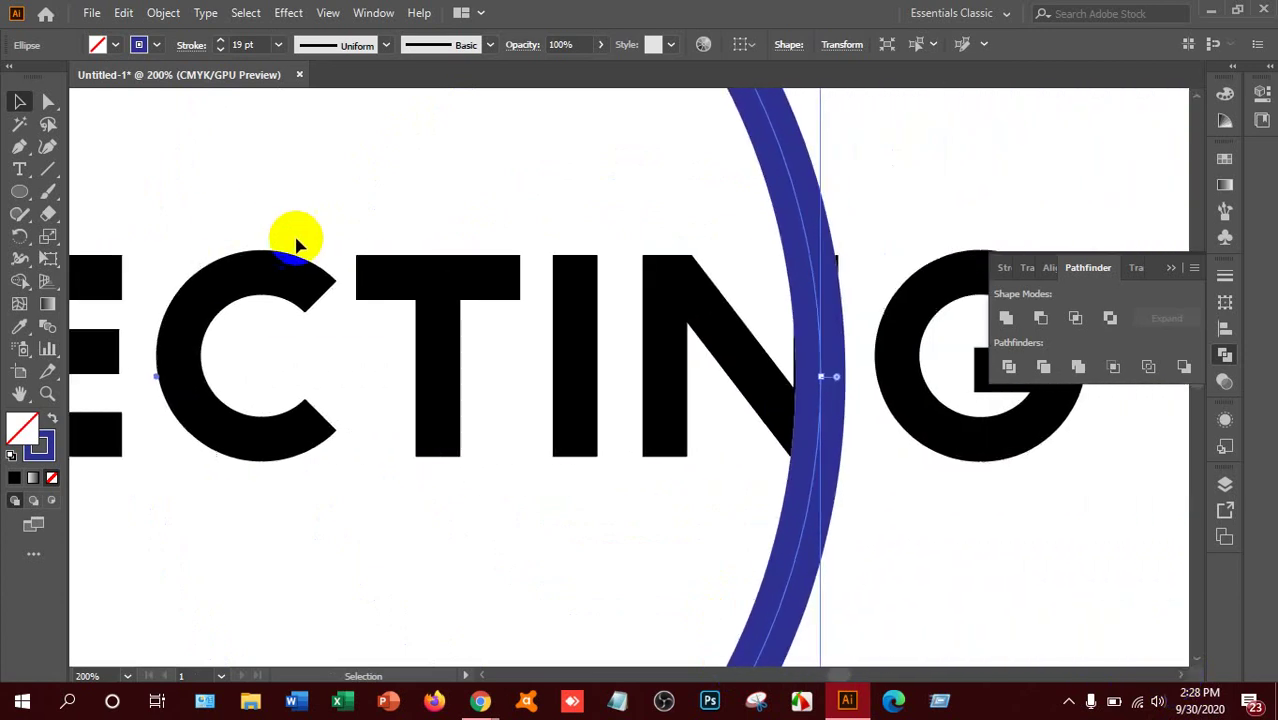
Undo an accidental lettering move, then nudge the circle up against the last N.
click(866, 485)
drag(826, 424, 824, 399)
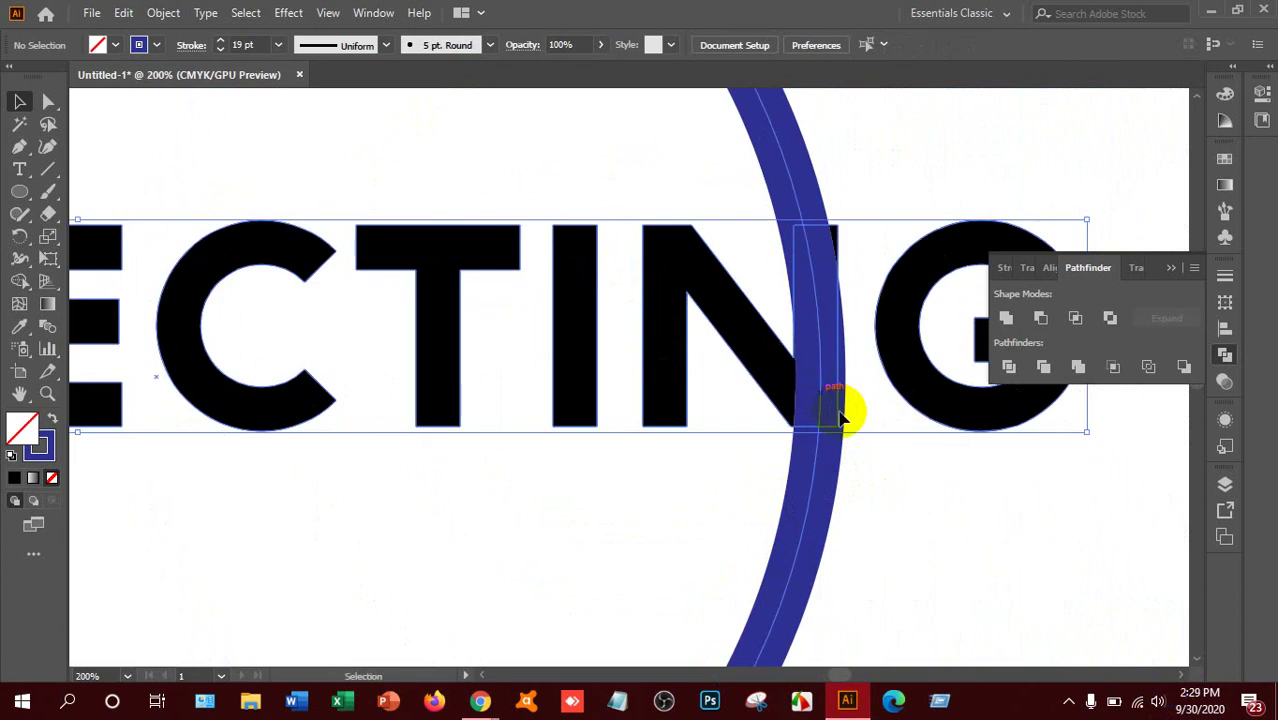
key(ctrl+z)
key(ctrl+z)
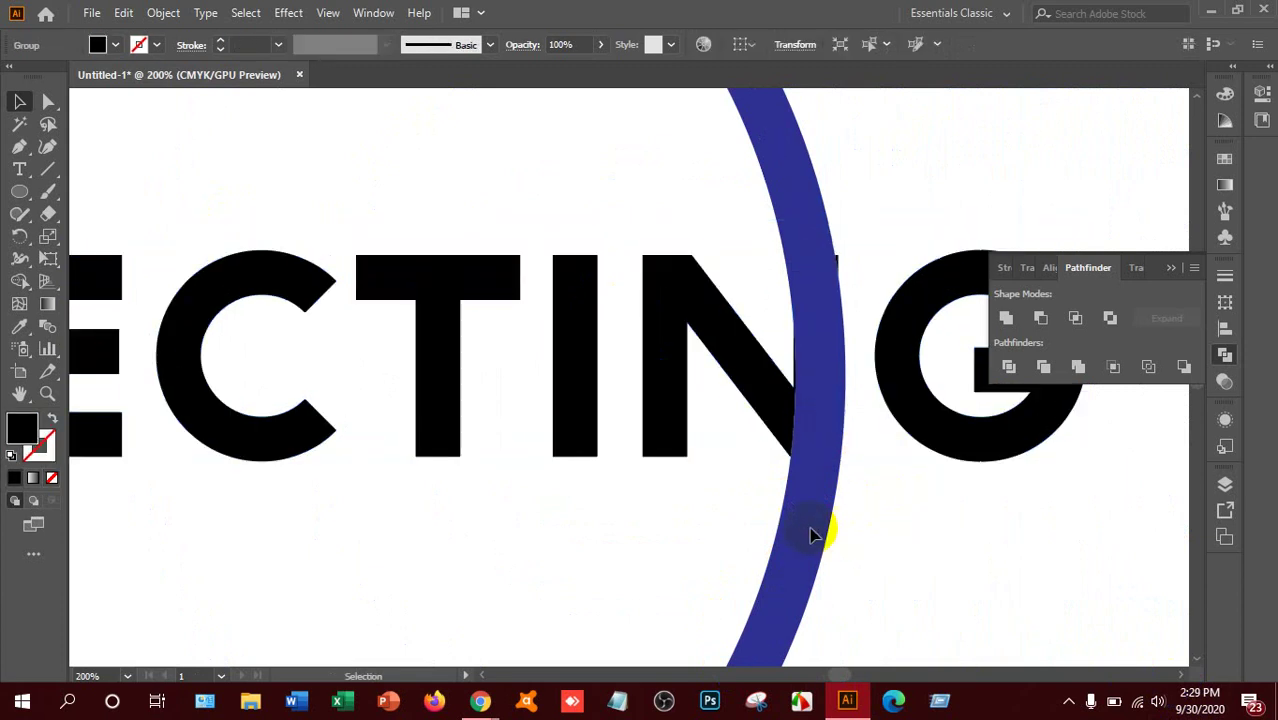
key(ctrl+shift+a)
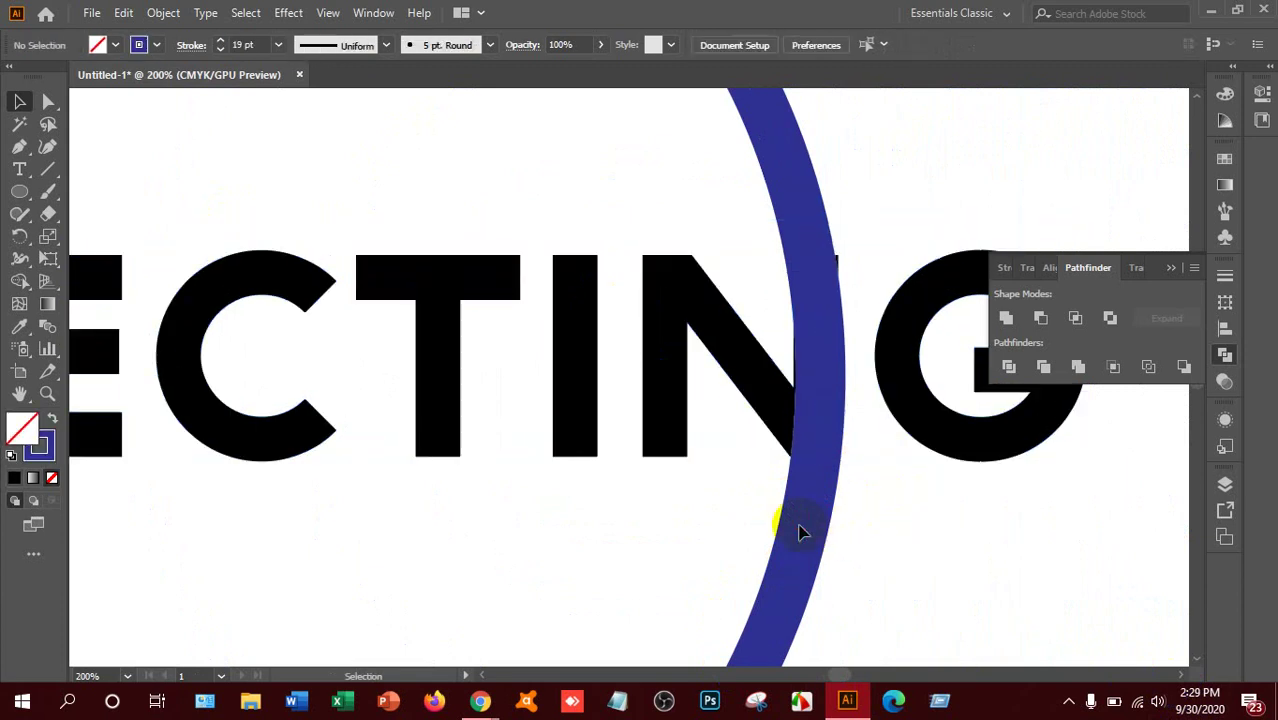
click(810, 530)
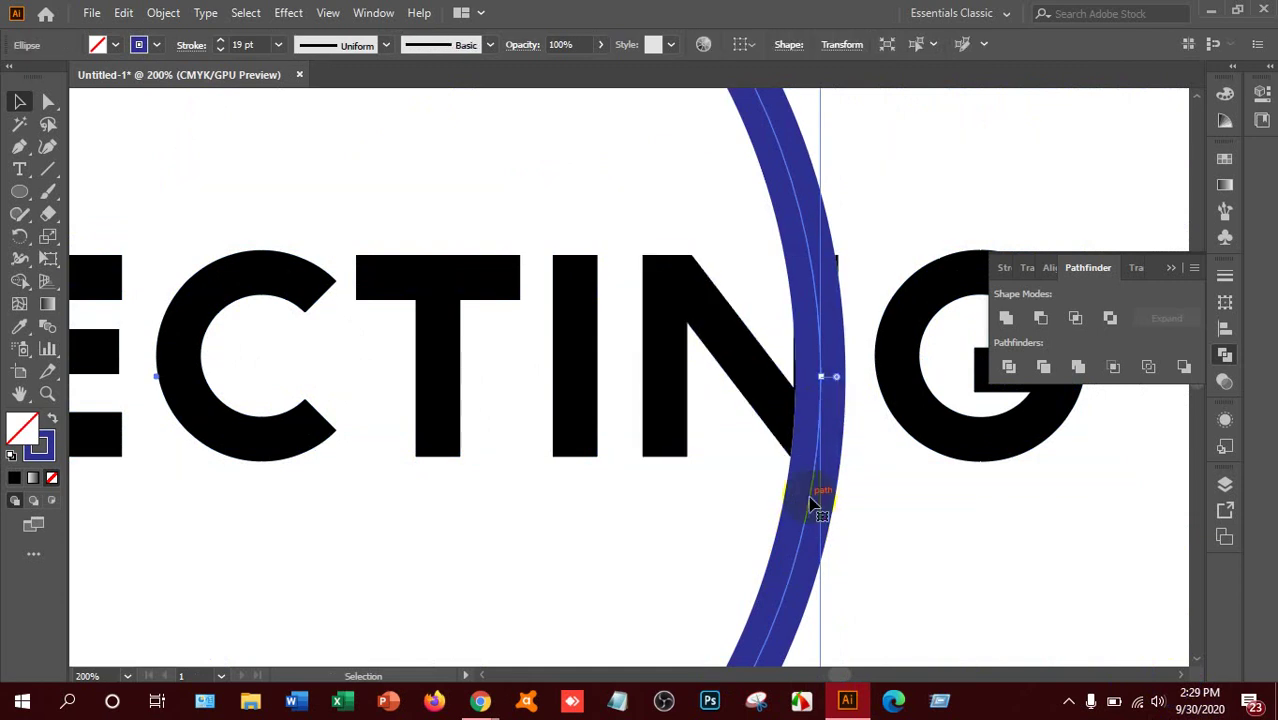
drag(808, 495, 805, 478)
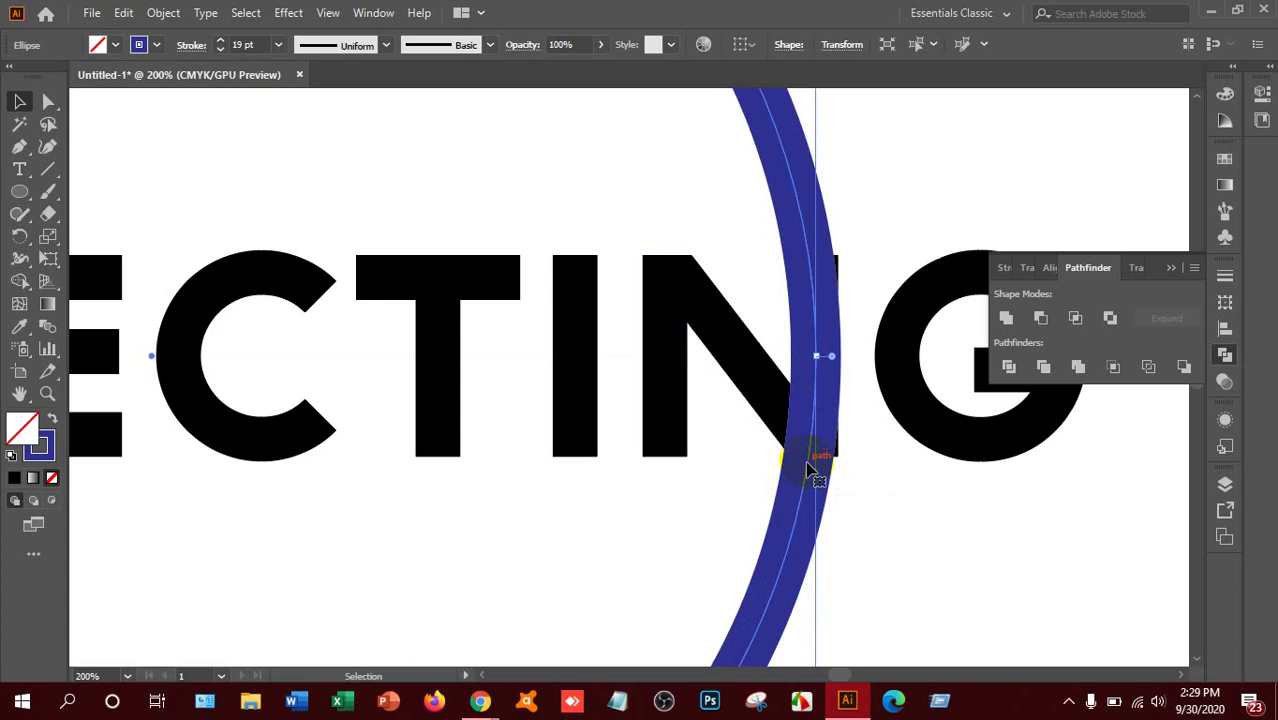
drag(808, 468, 811, 457)
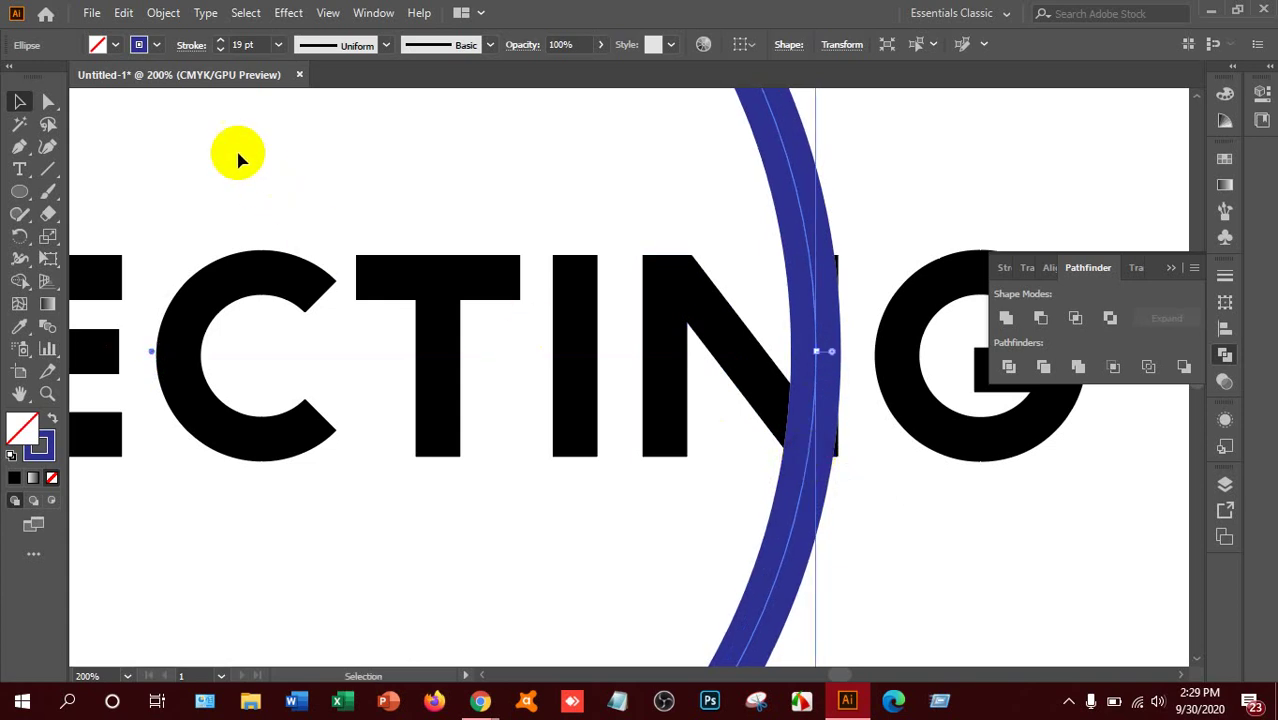
Set the ring's stroke weight to 17 pt.
click(220, 50)
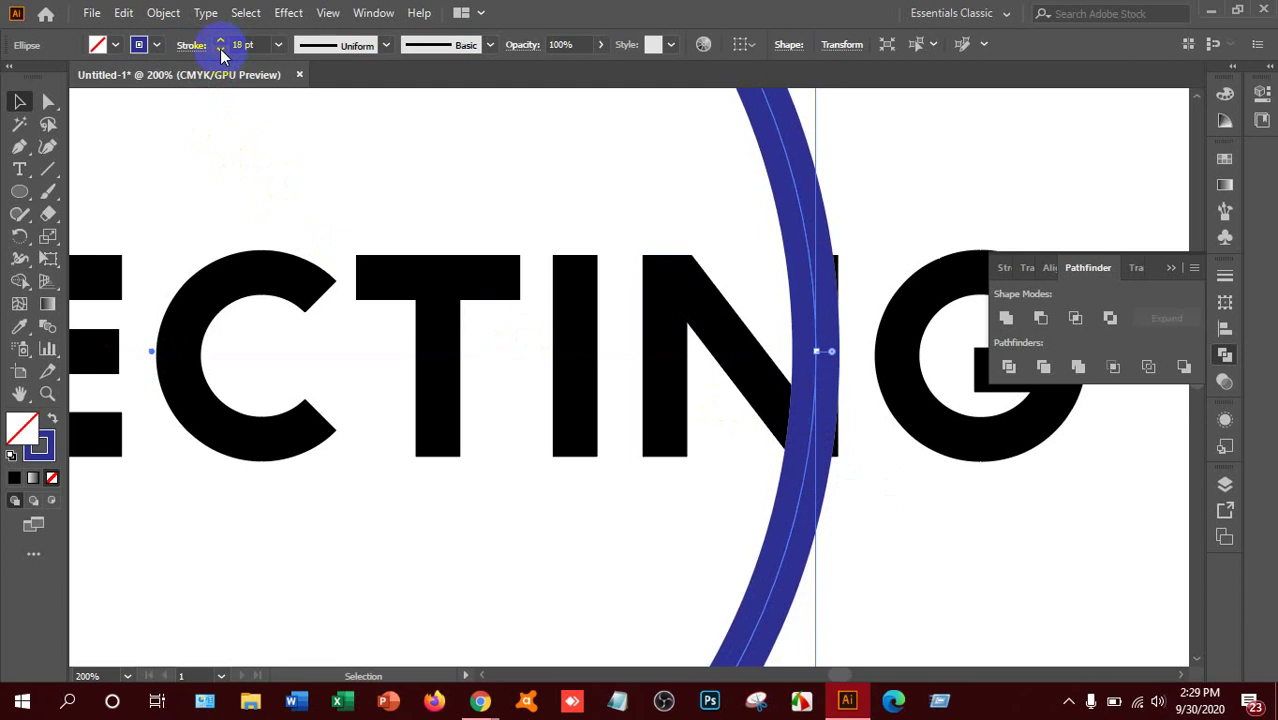
click(220, 50)
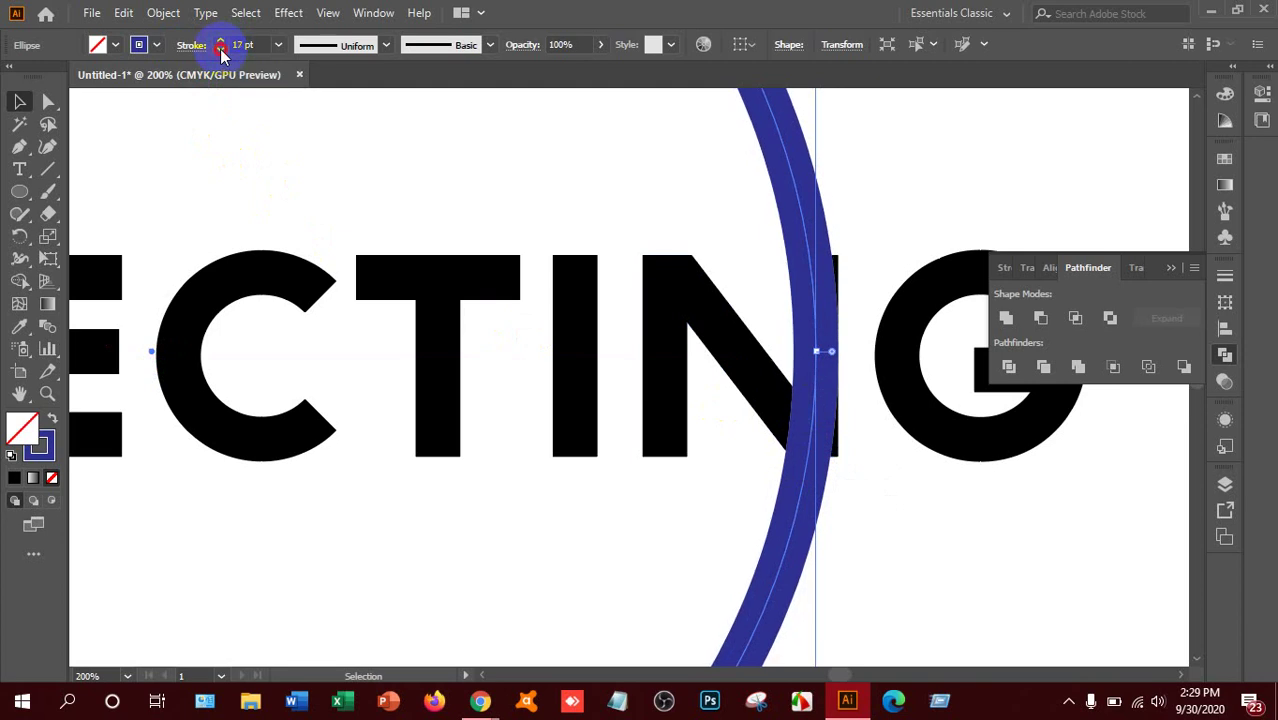
click(220, 50)
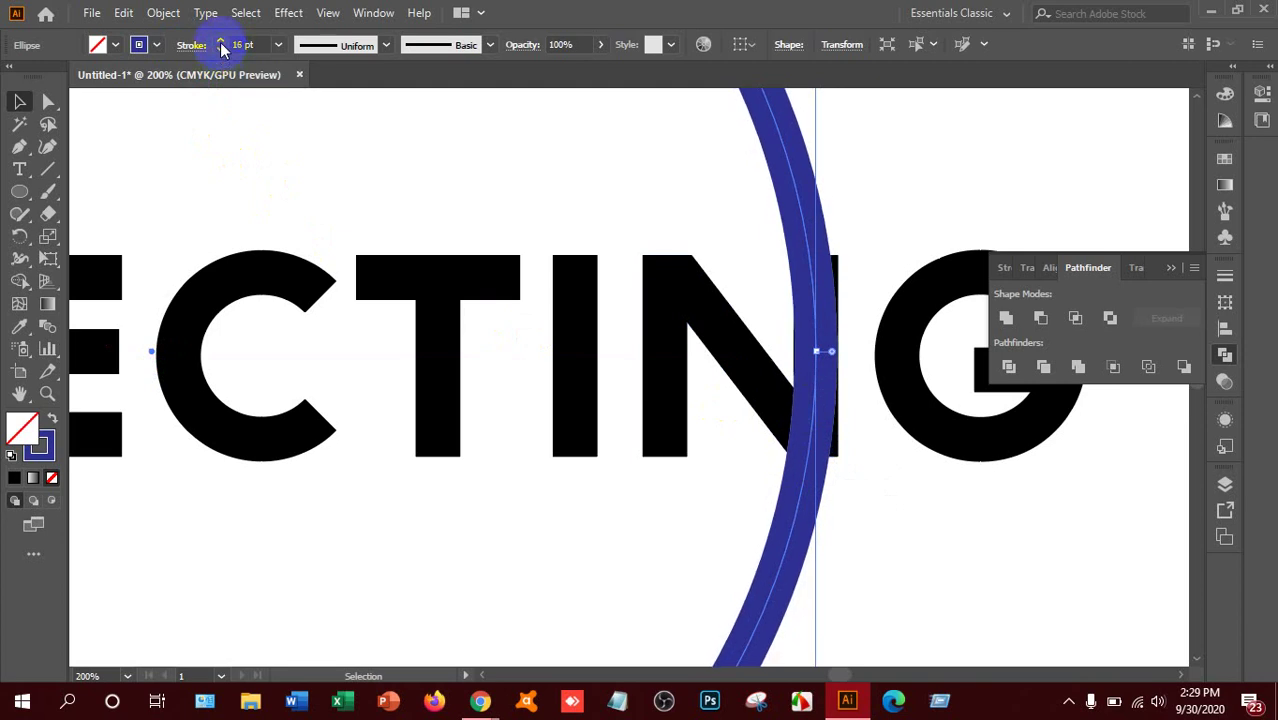
click(221, 41)
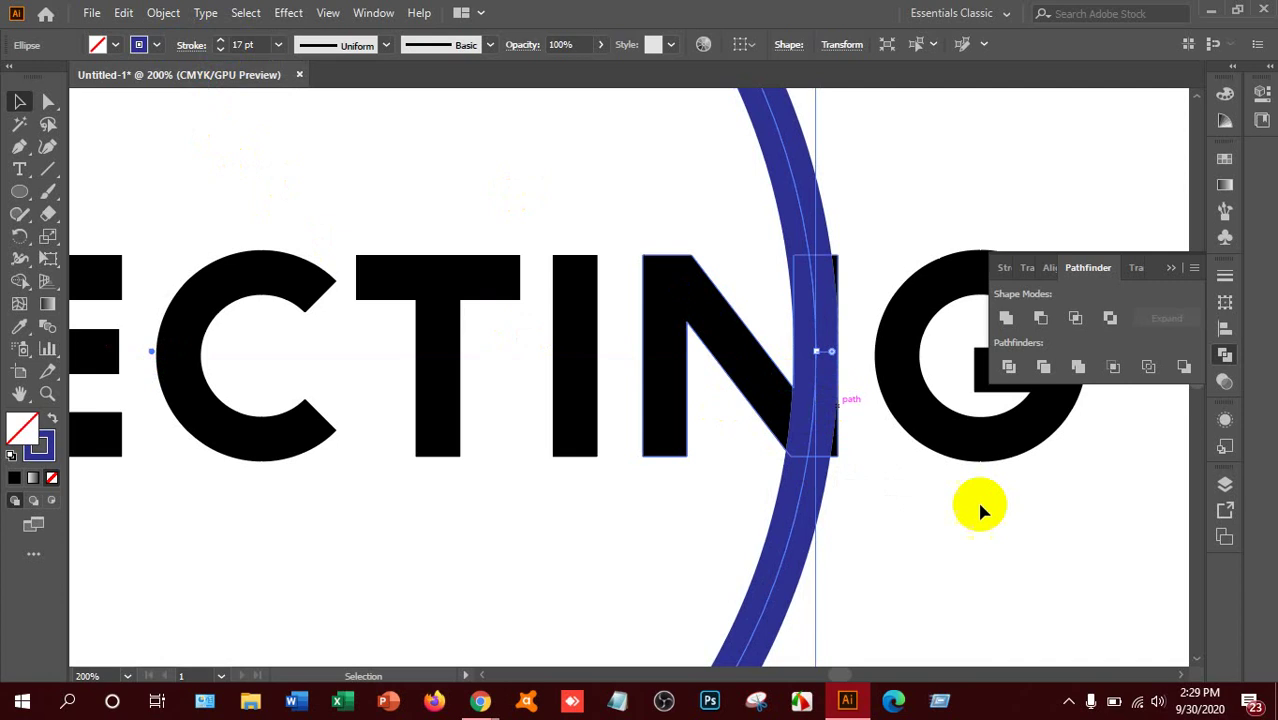
click(757, 381)
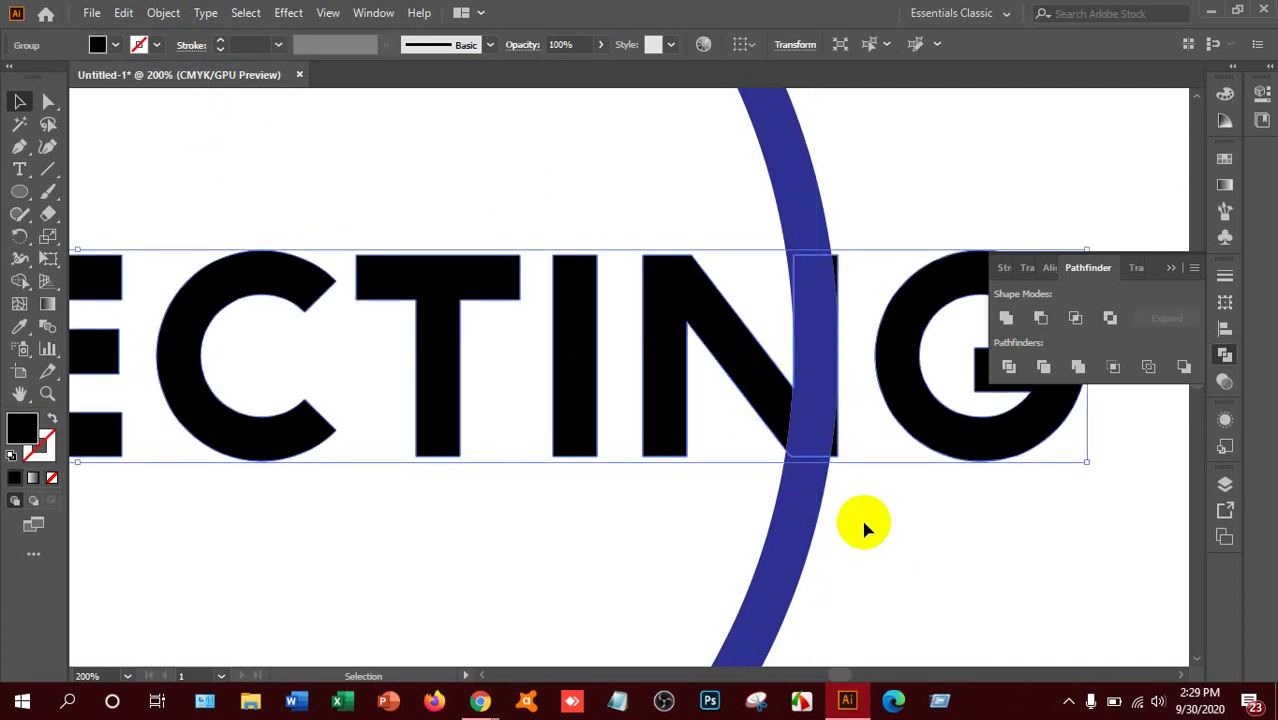
click(845, 390)
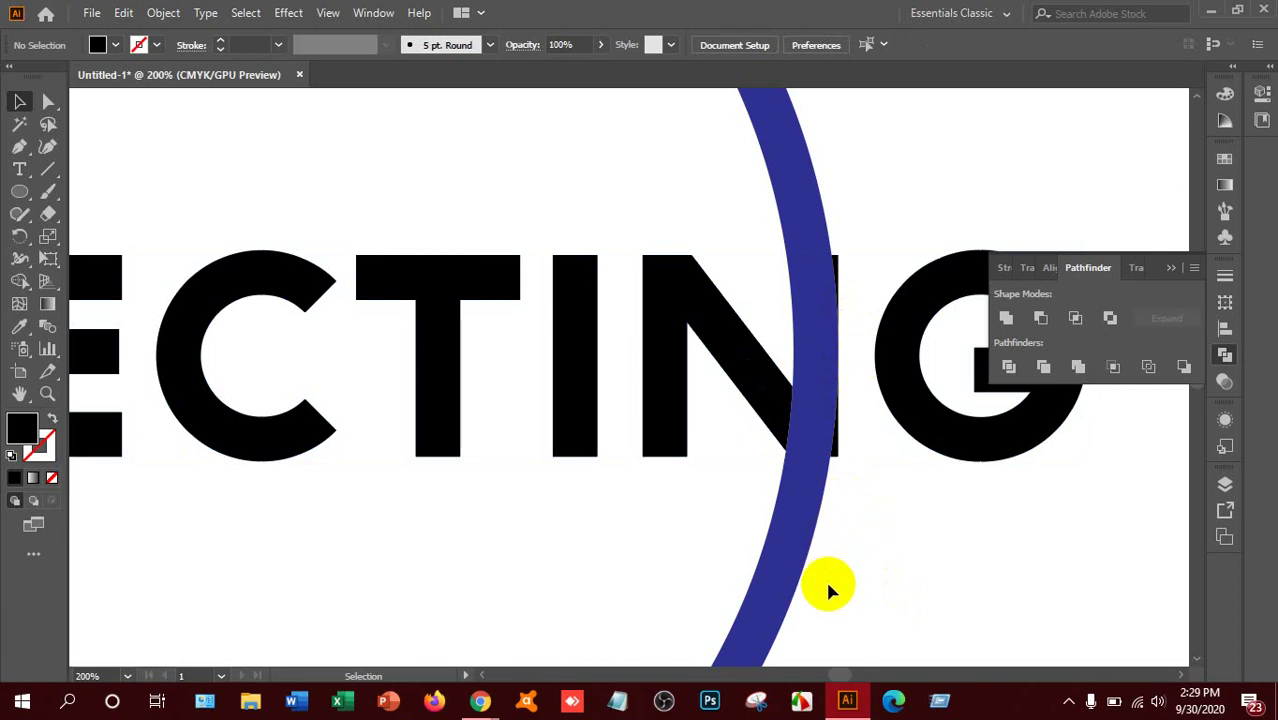
Scale the circle down to about 493 pt wide from a corner handle, then zoom in.
key(ctrl+0)
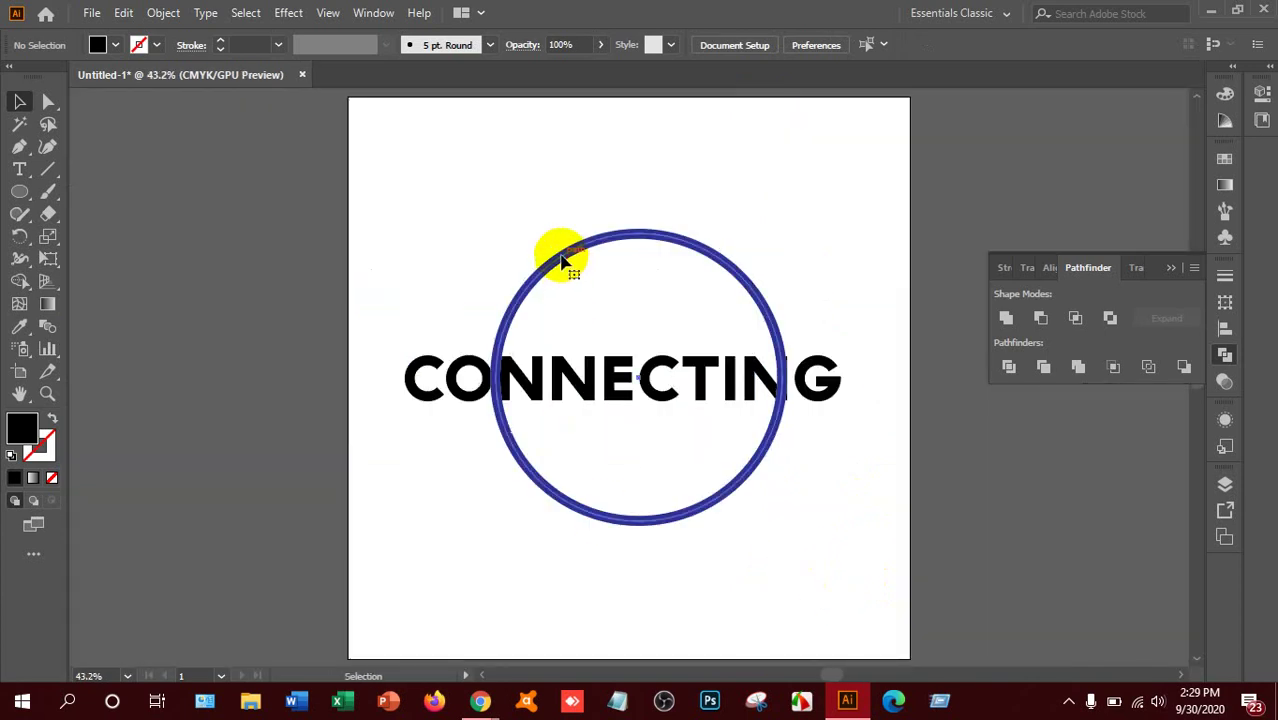
click(521, 291)
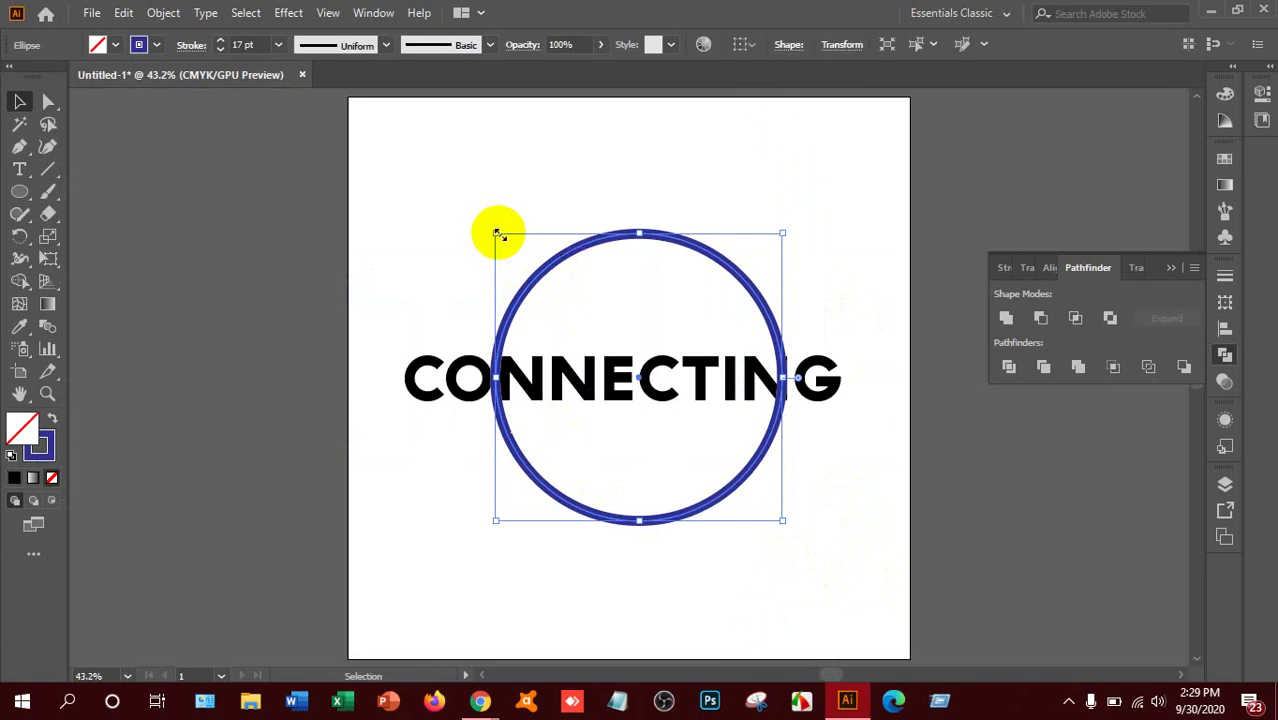
drag(497, 233, 503, 237)
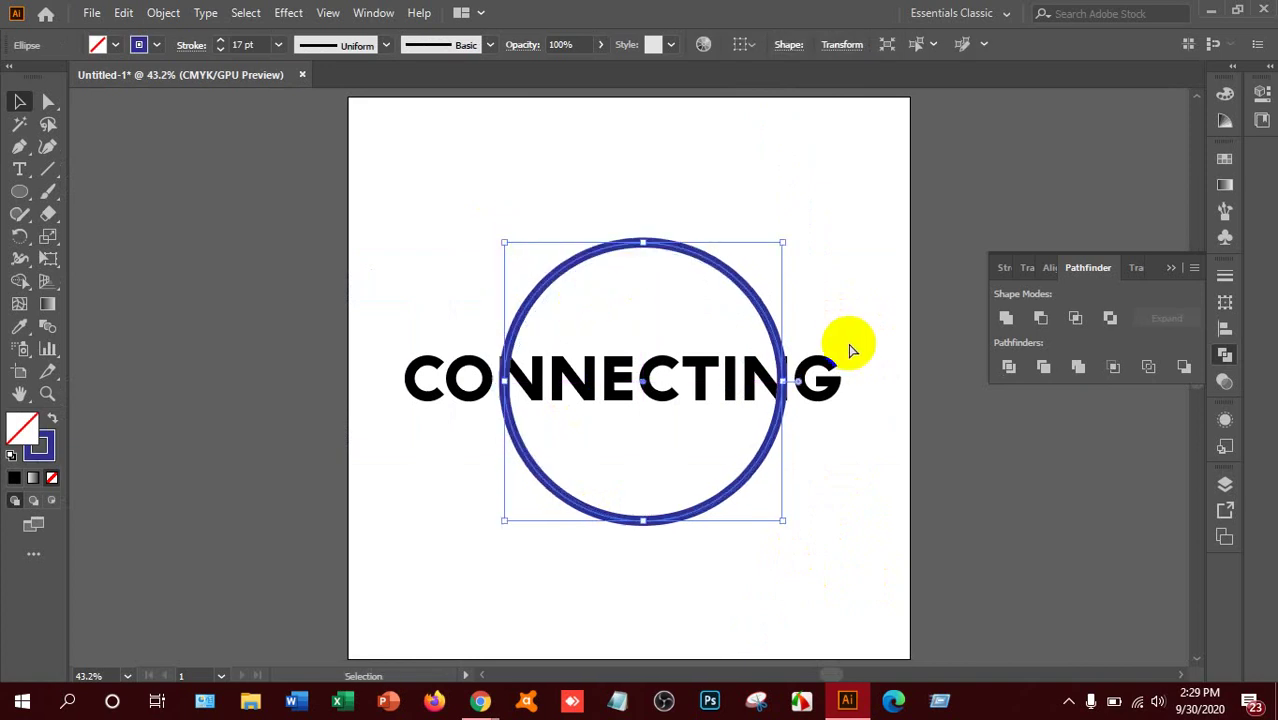
key(a)
key(ctrl+equal)
key(ctrl+equal)
key(ctrl+equal)
key(ctrl+equal)
key(ctrl+equal)
key(ctrl+equal)
key(ctrl+equal)
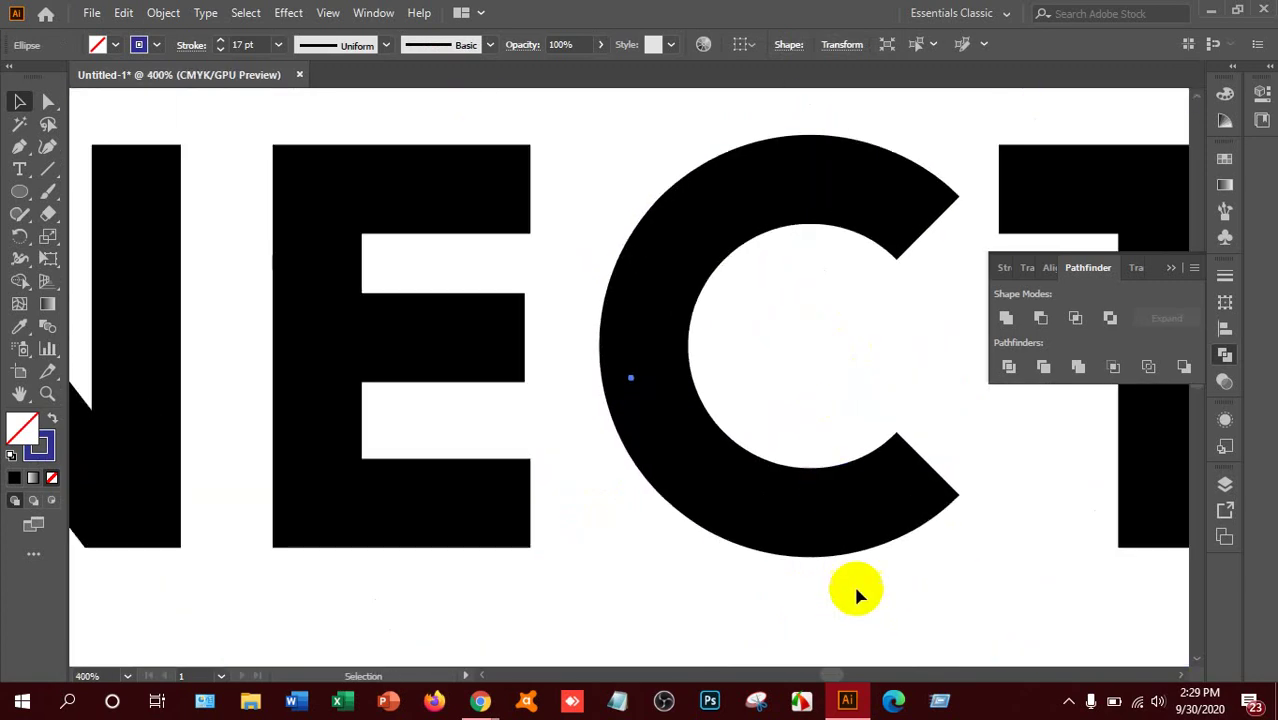
drag(832, 675, 826, 670)
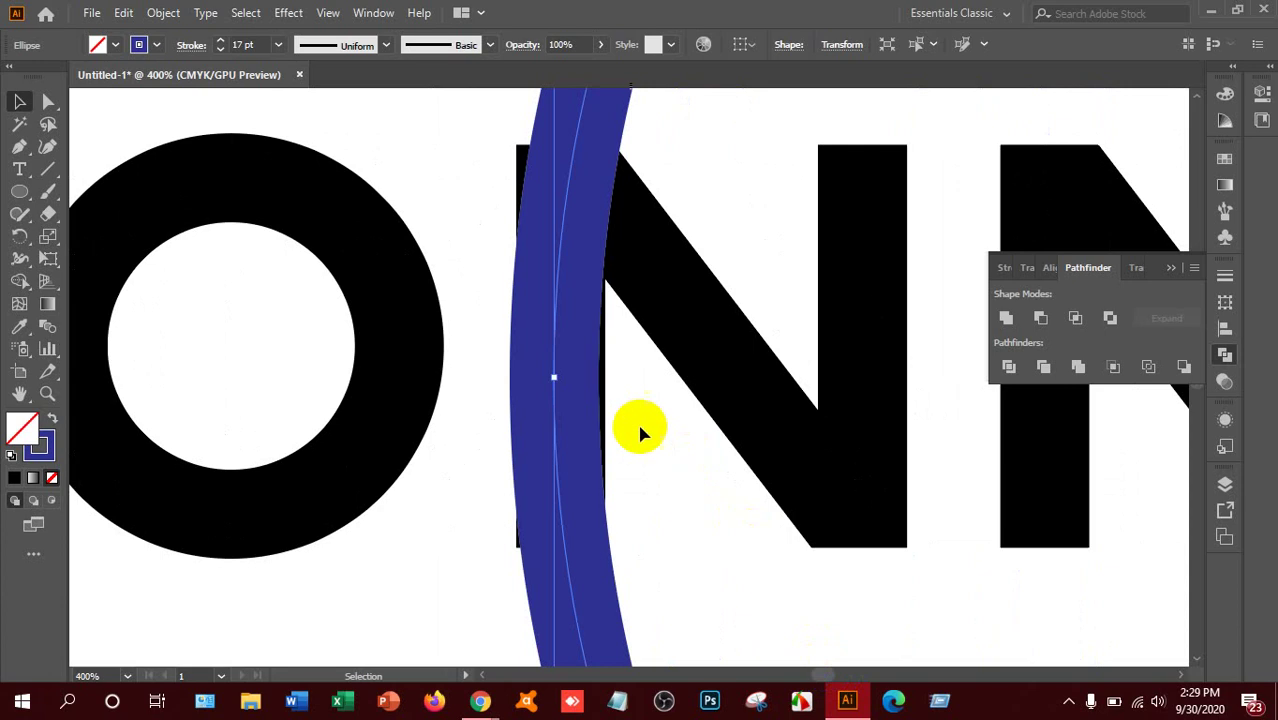
click(563, 400)
scroll(563, 400, up, 3)
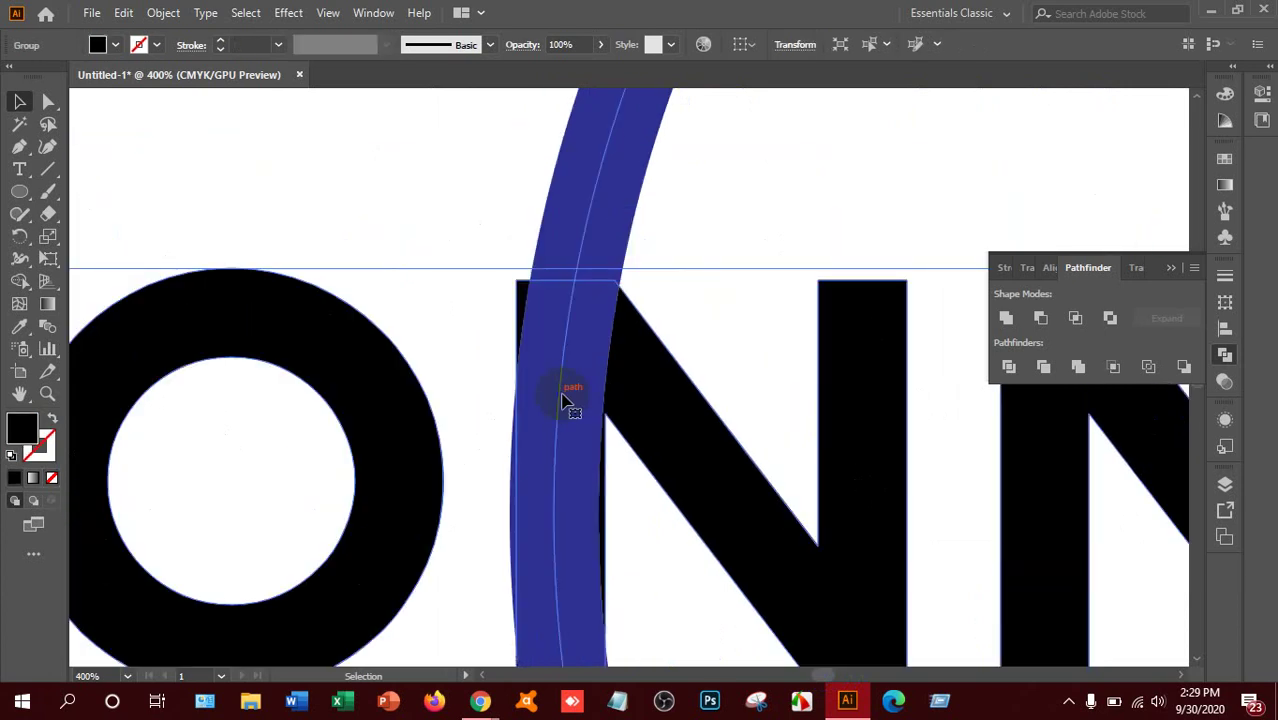
key(ctrl)
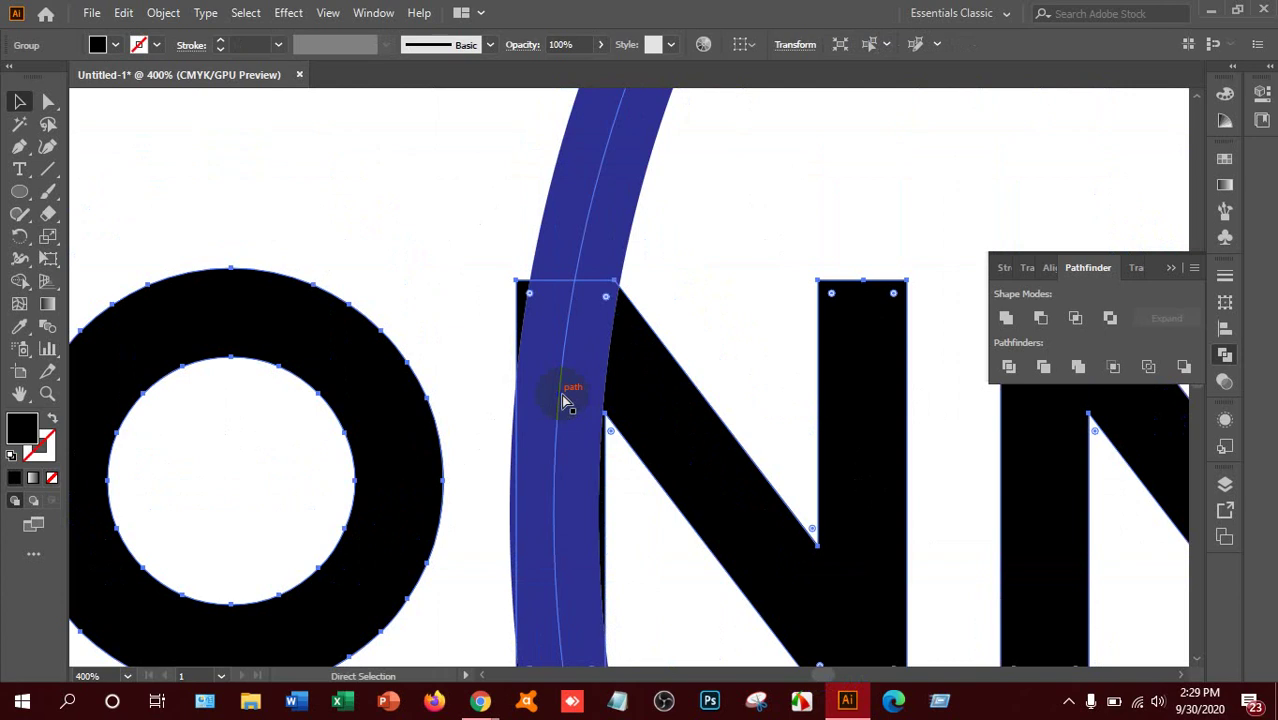
key(ctrl+0)
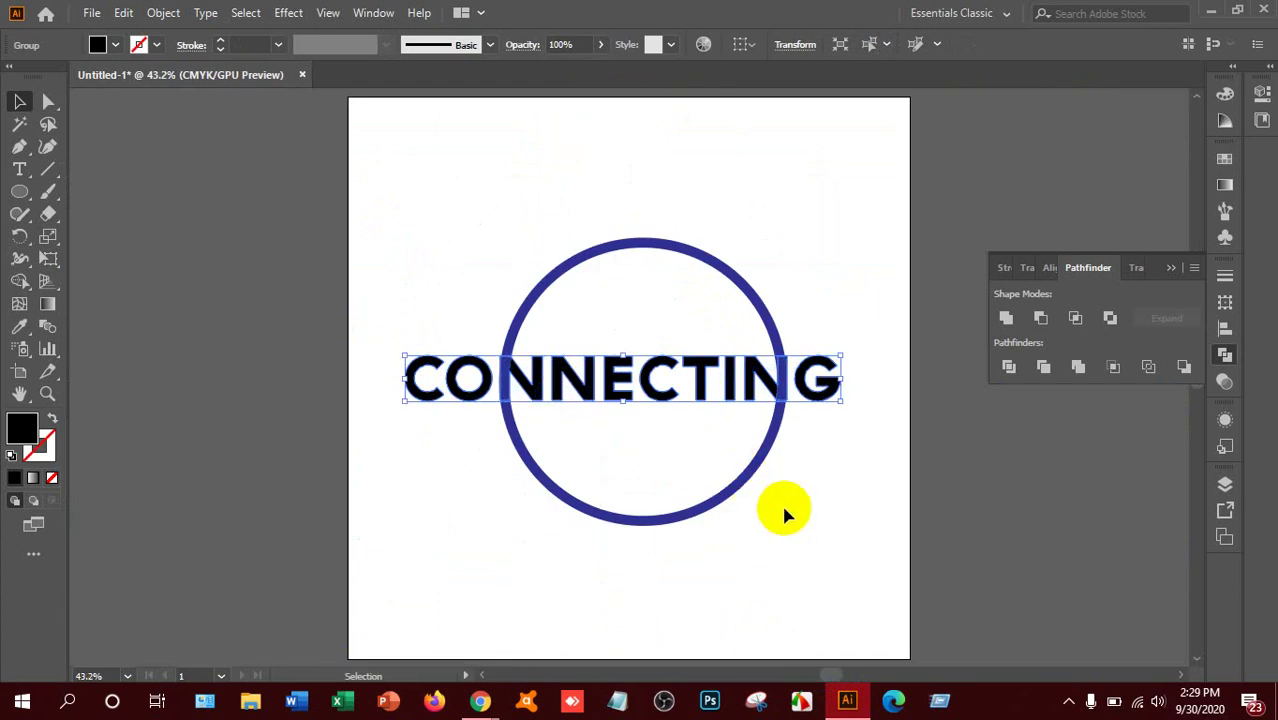
click(790, 520)
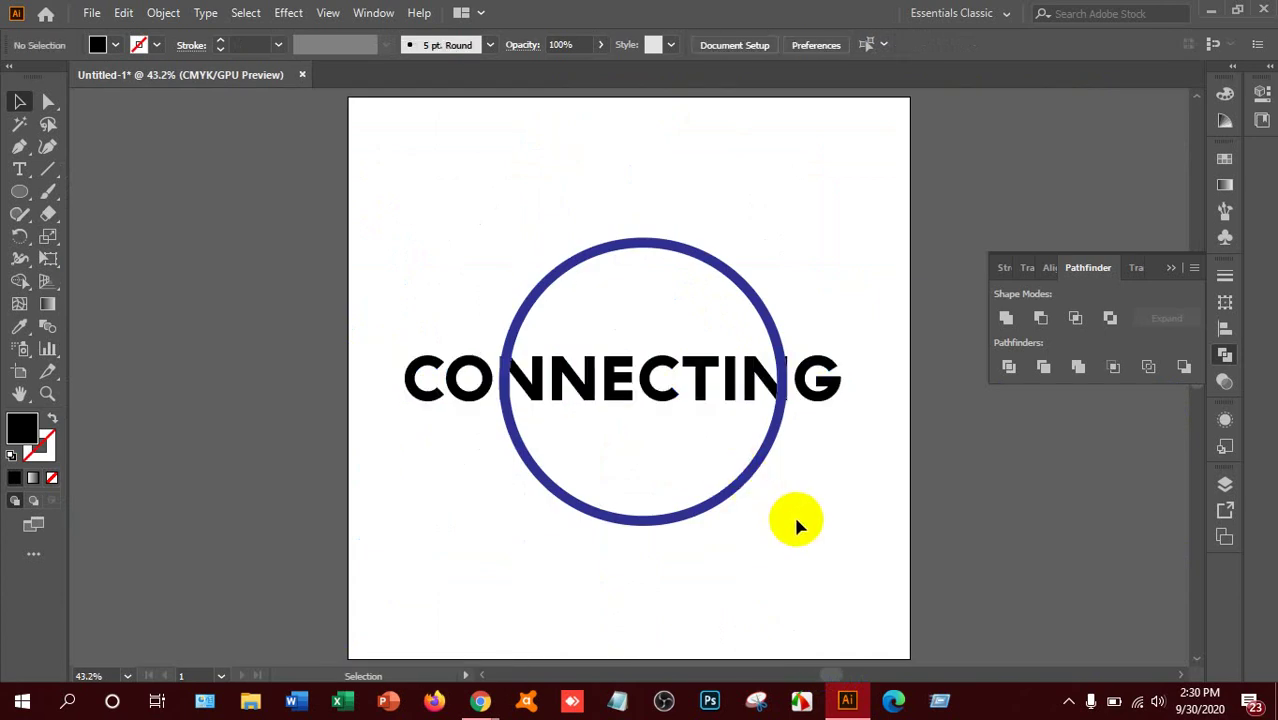
Move the circle slightly upward and deselect it.
click(707, 263)
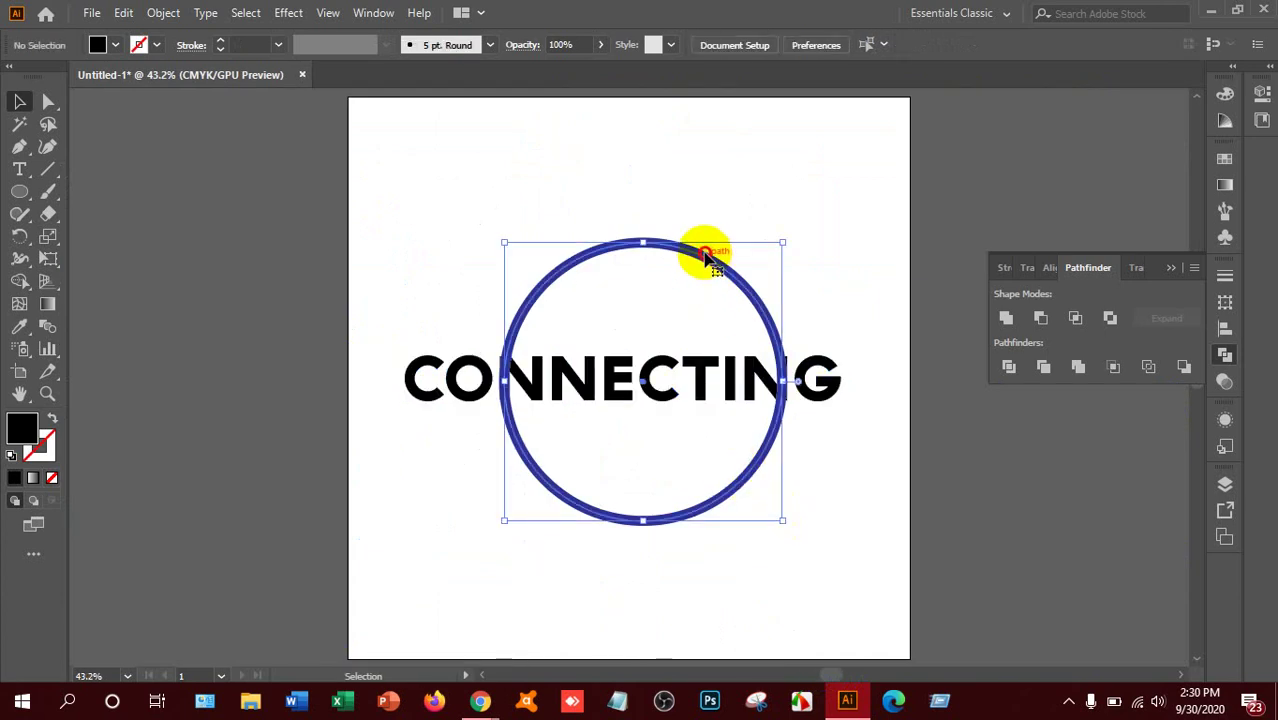
drag(707, 263, 703, 253)
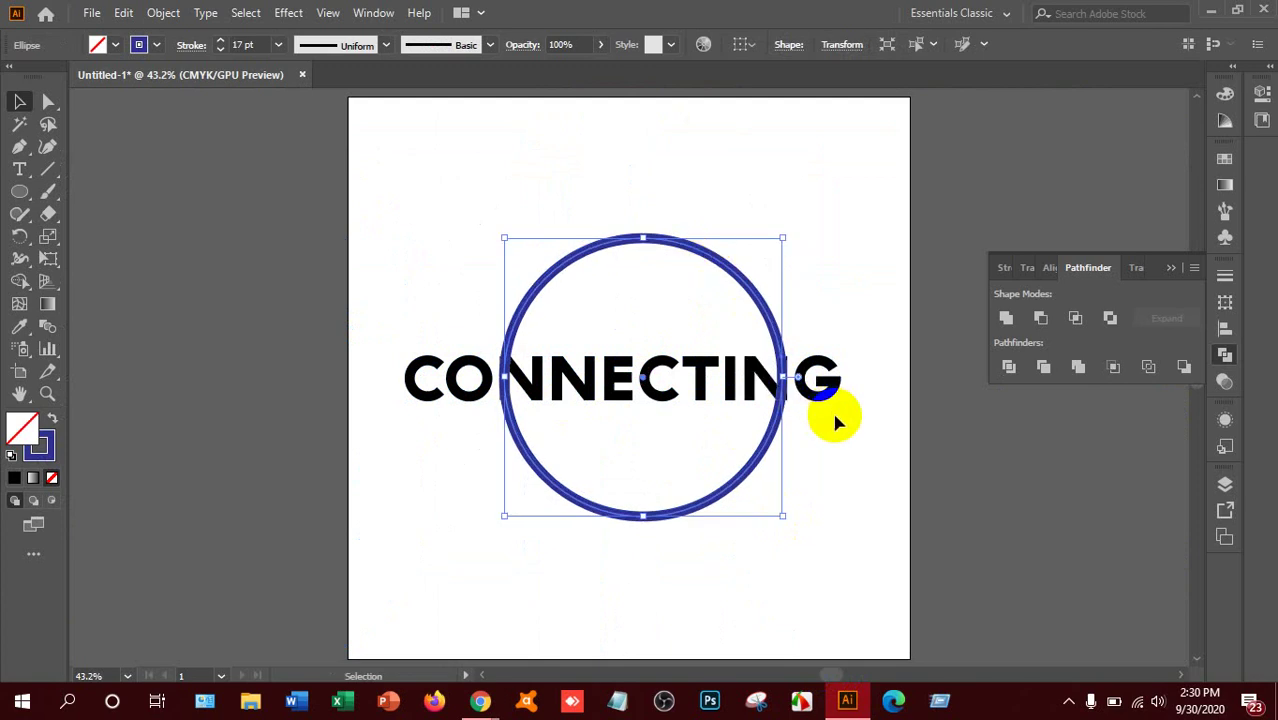
click(850, 470)
Vertically align the lettering and circle to centre, undoing the horizontal align, then view at 100%.
drag(420, 258, 850, 560)
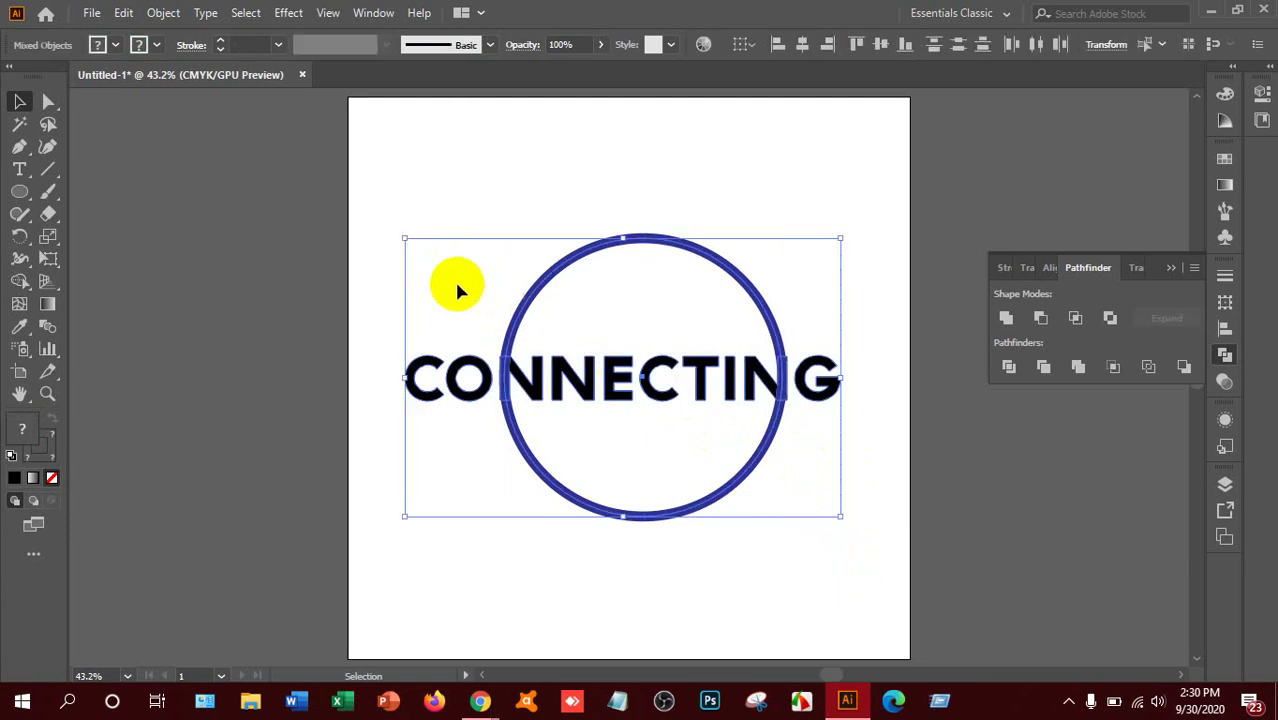
click(810, 45)
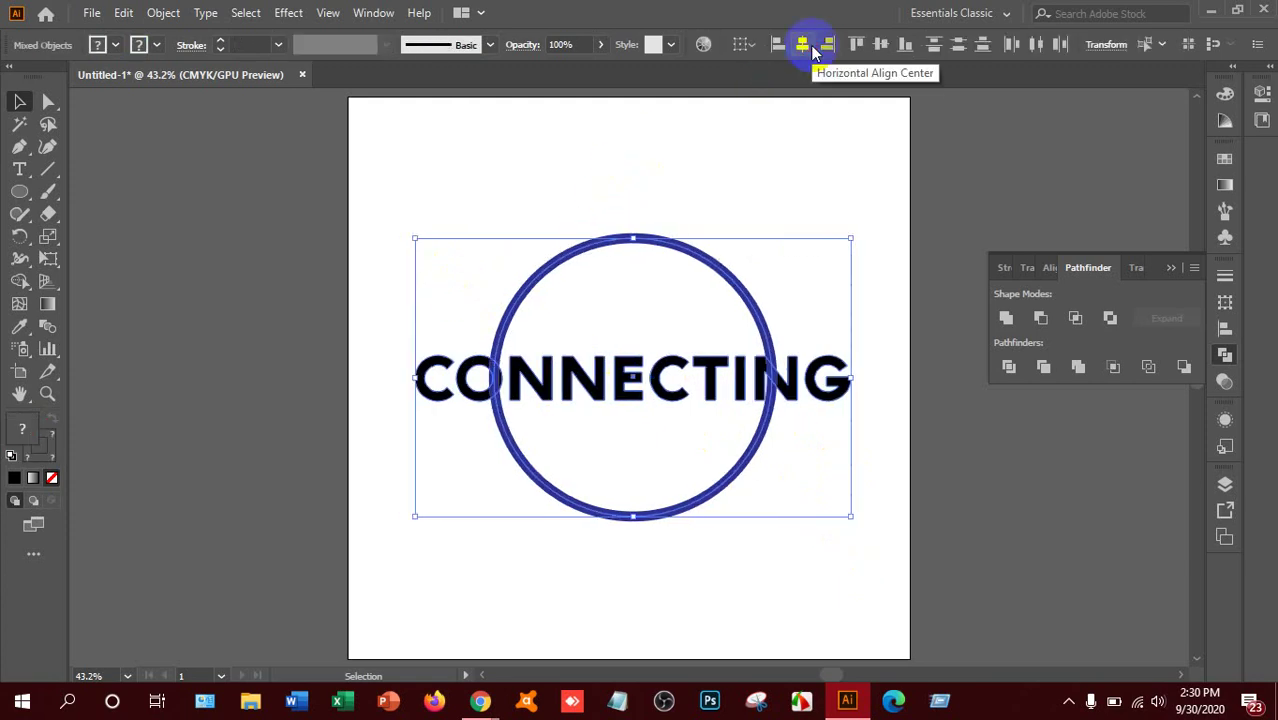
key(ctrl+z)
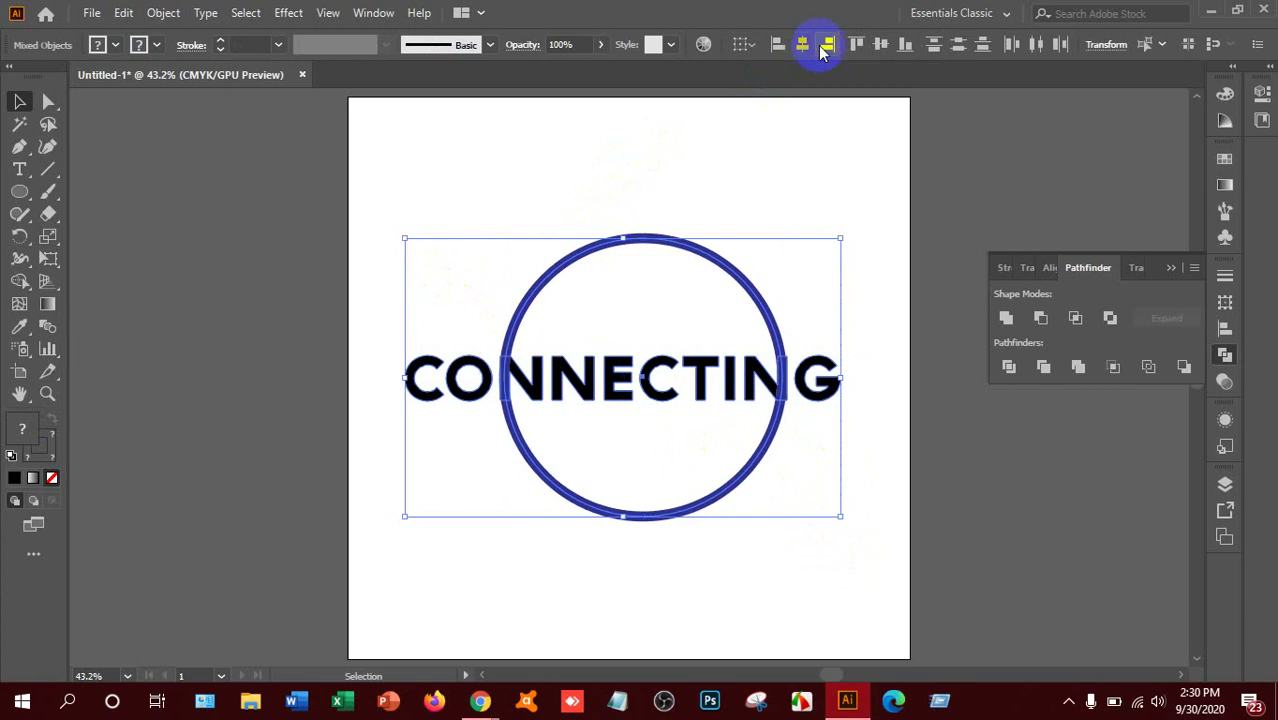
click(876, 47)
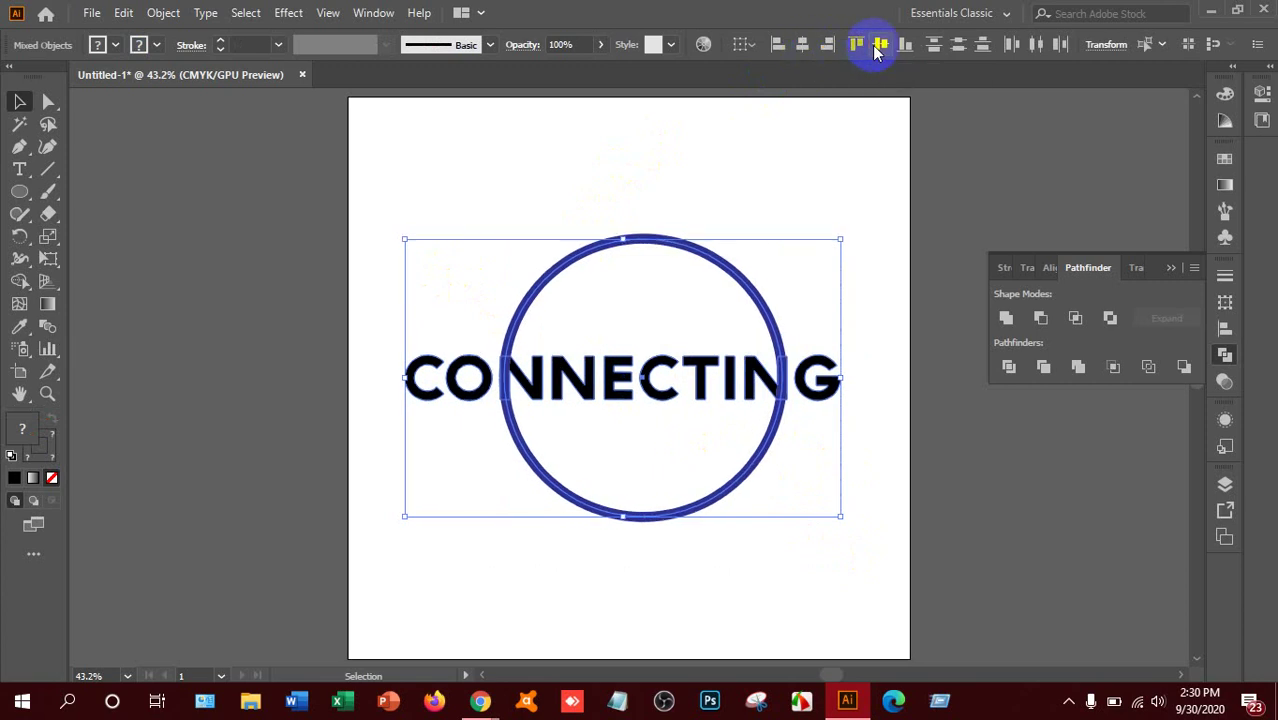
click(886, 276)
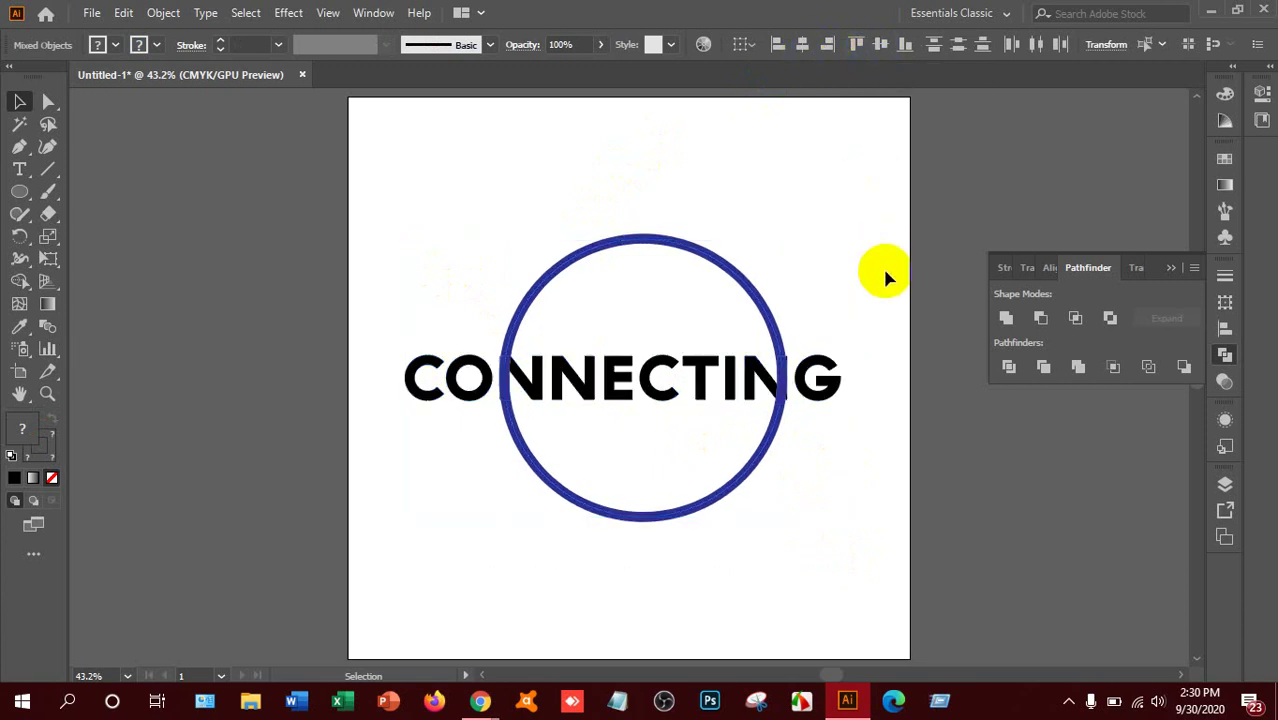
key(ctrl+1)
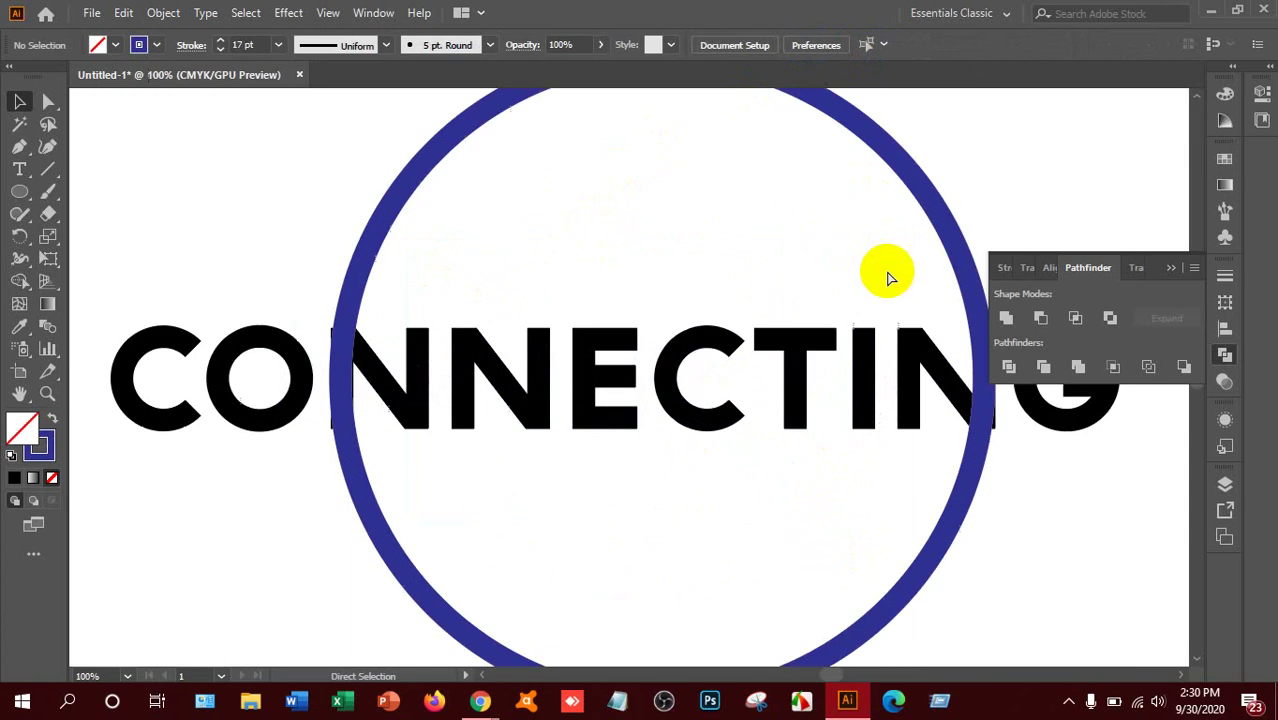
key(ctrl+equal)
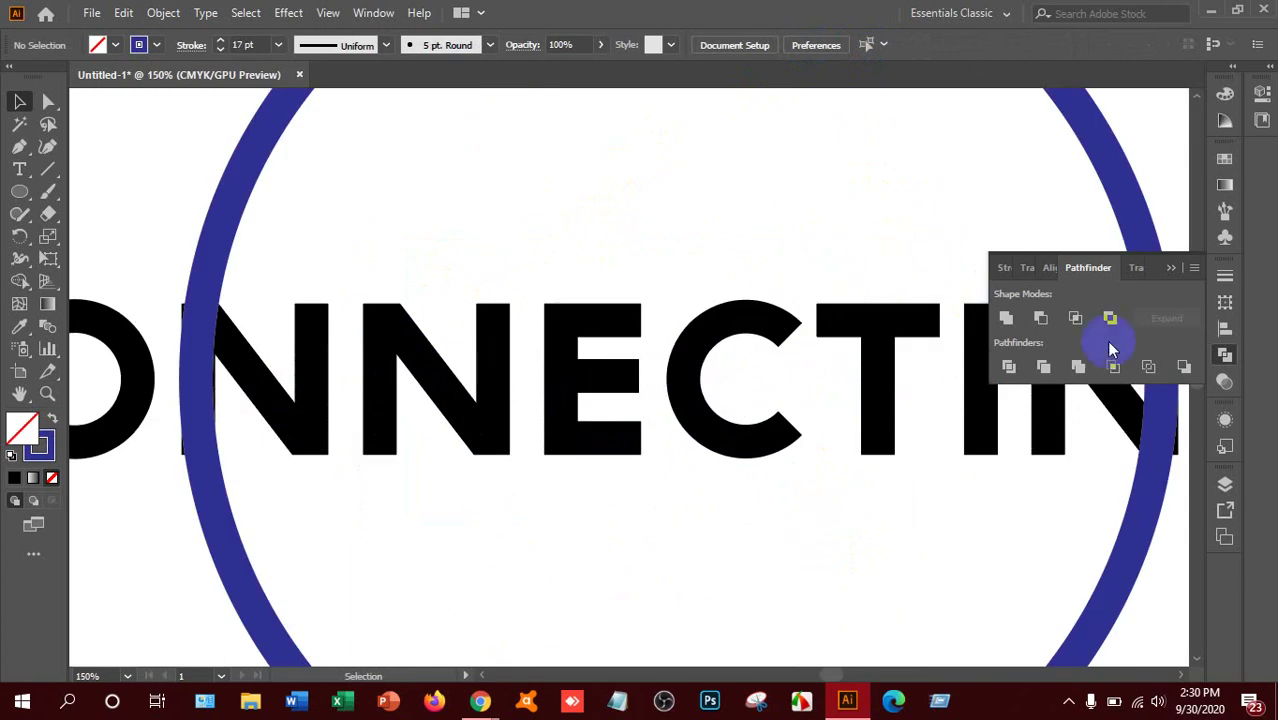
scroll(1155, 399, up, 2)
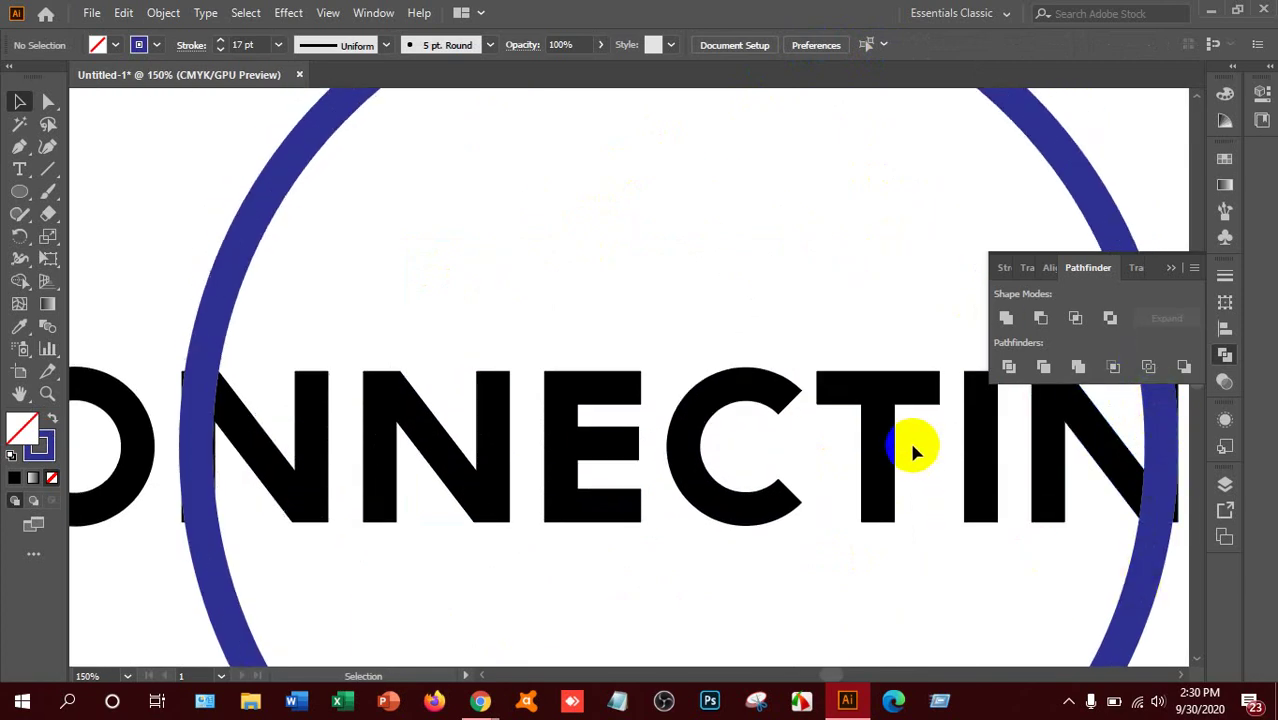
key(ctrl+0)
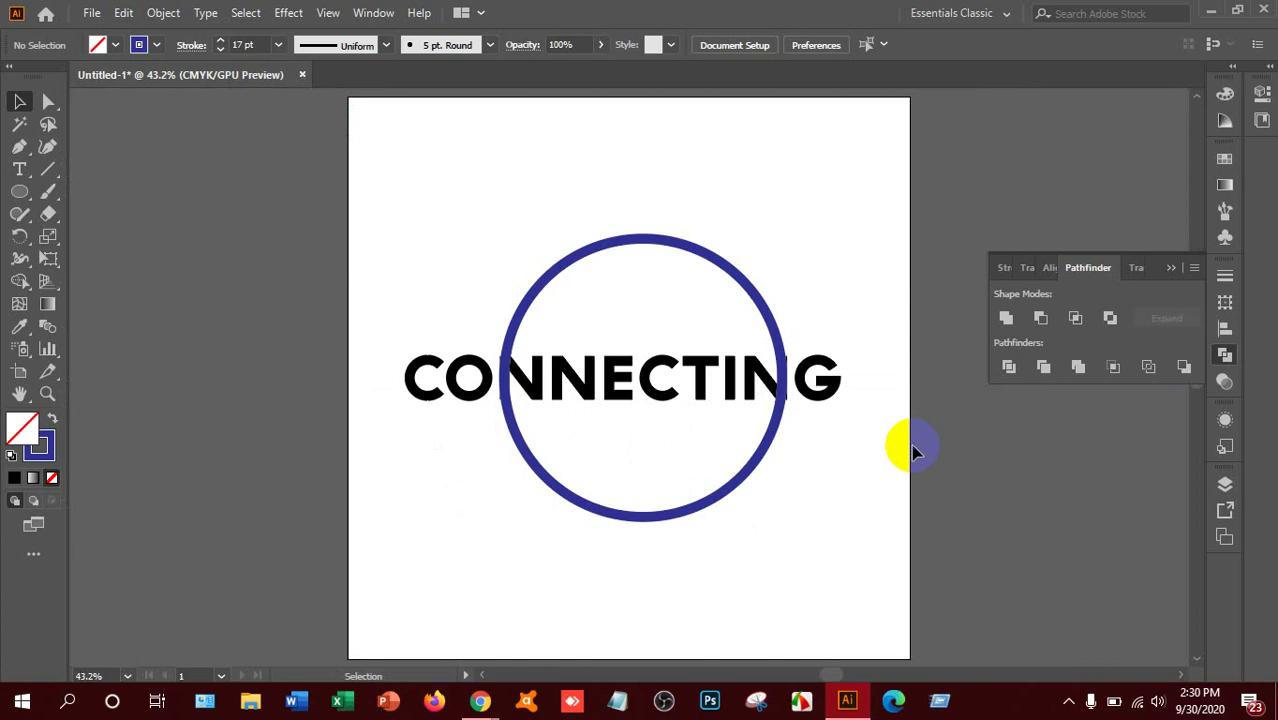
click(648, 244)
Drag the circle's corner handle, then zoom in on the text and circle.
click(504, 239)
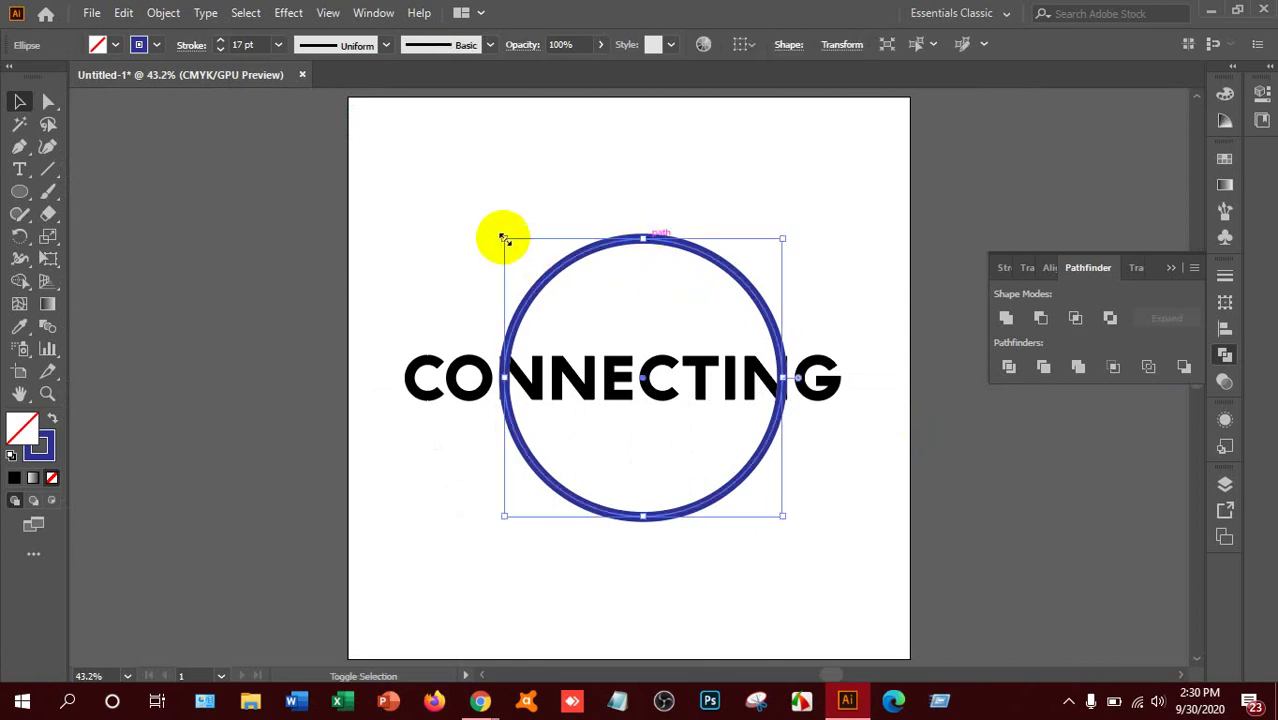
drag(504, 238, 504, 238)
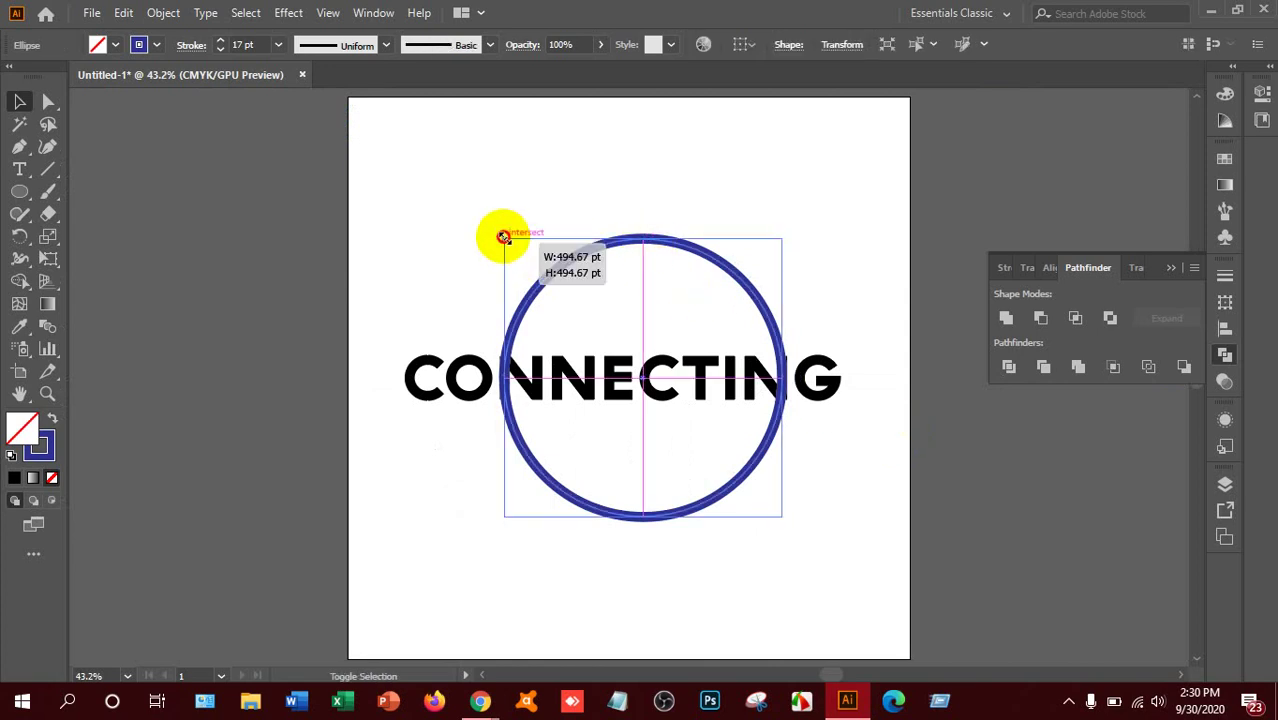
mouse_move(504, 238)
mouse_down()
mouse_move(537, 259)
mouse_move(479, 241)
mouse_up()
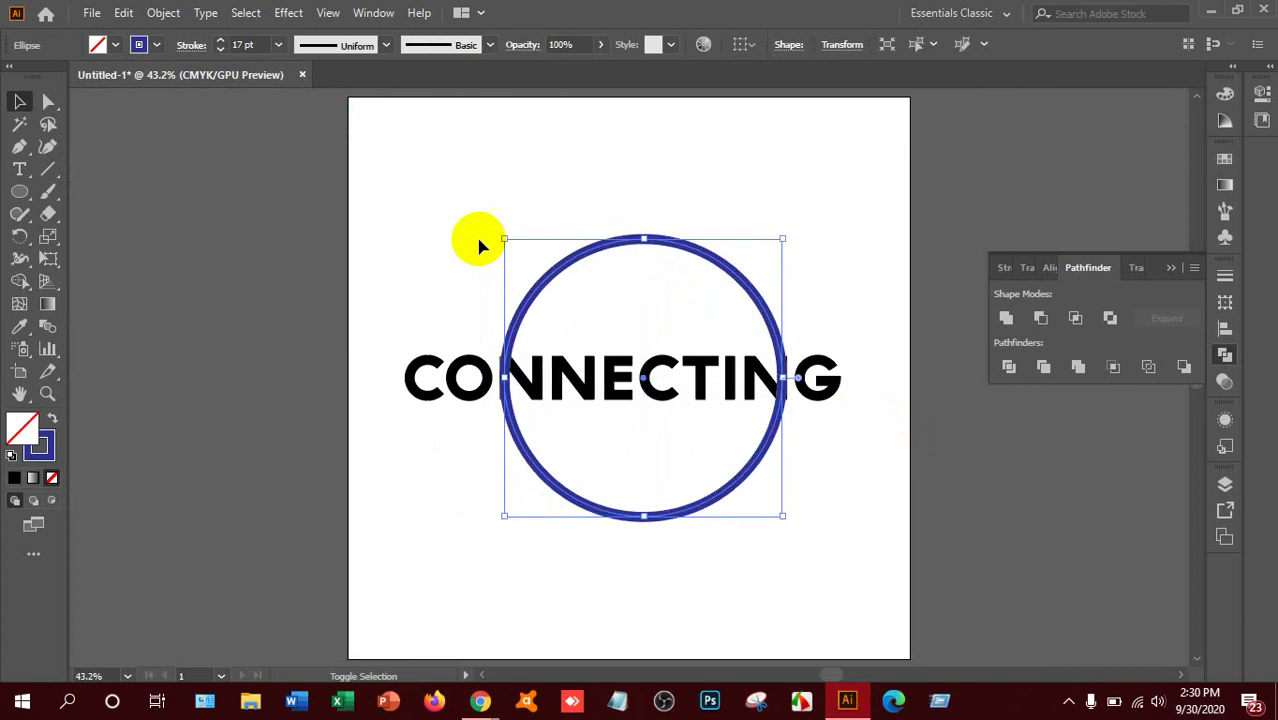
key(a)
key(ctrl+equal)
key(ctrl+equal)
key(ctrl+equal)
key(ctrl+equal)
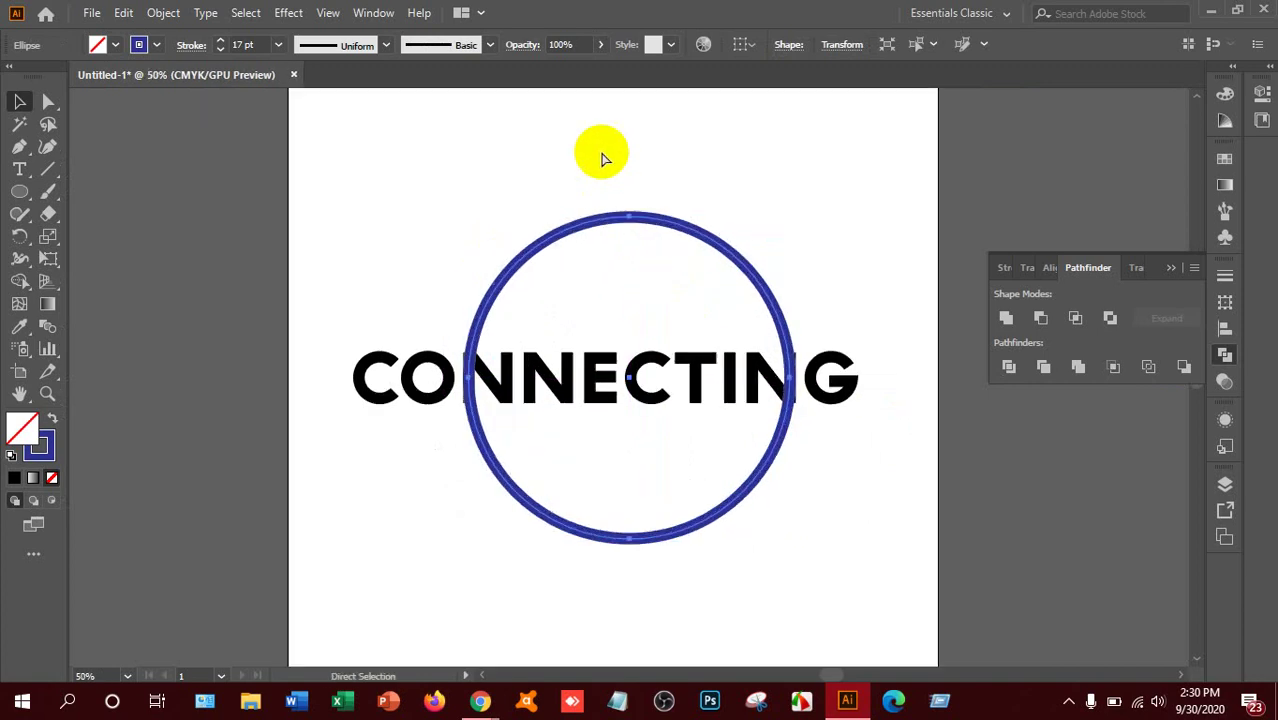
key(v)
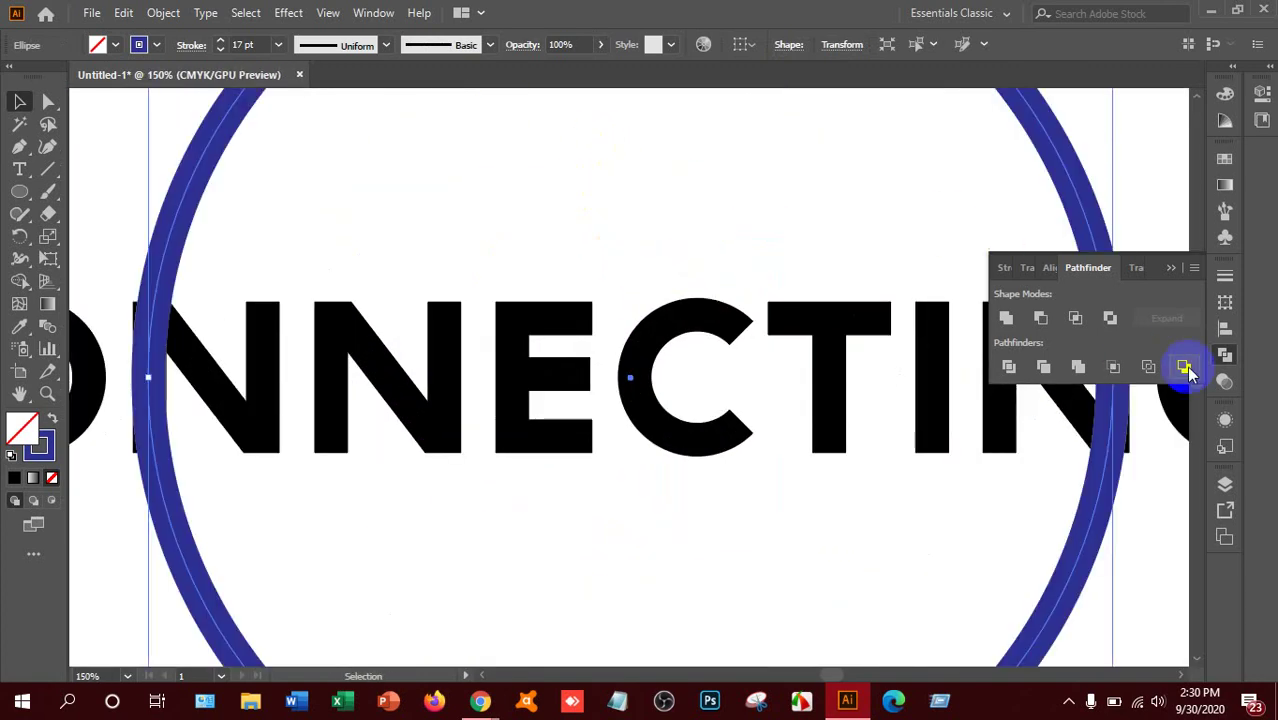
Collapse the Pathfinder panel and view the artwork at 100%.
scroll(1133, 428, up, 1)
click(1171, 268)
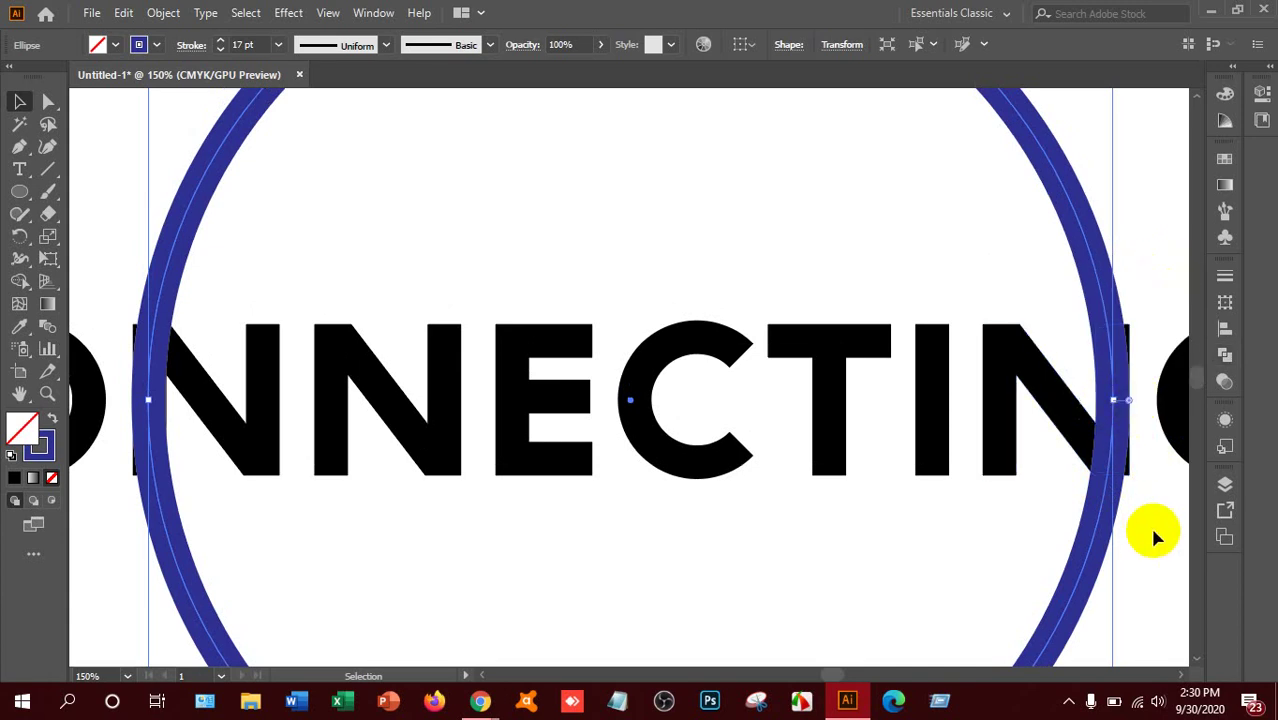
key(ctrl+0)
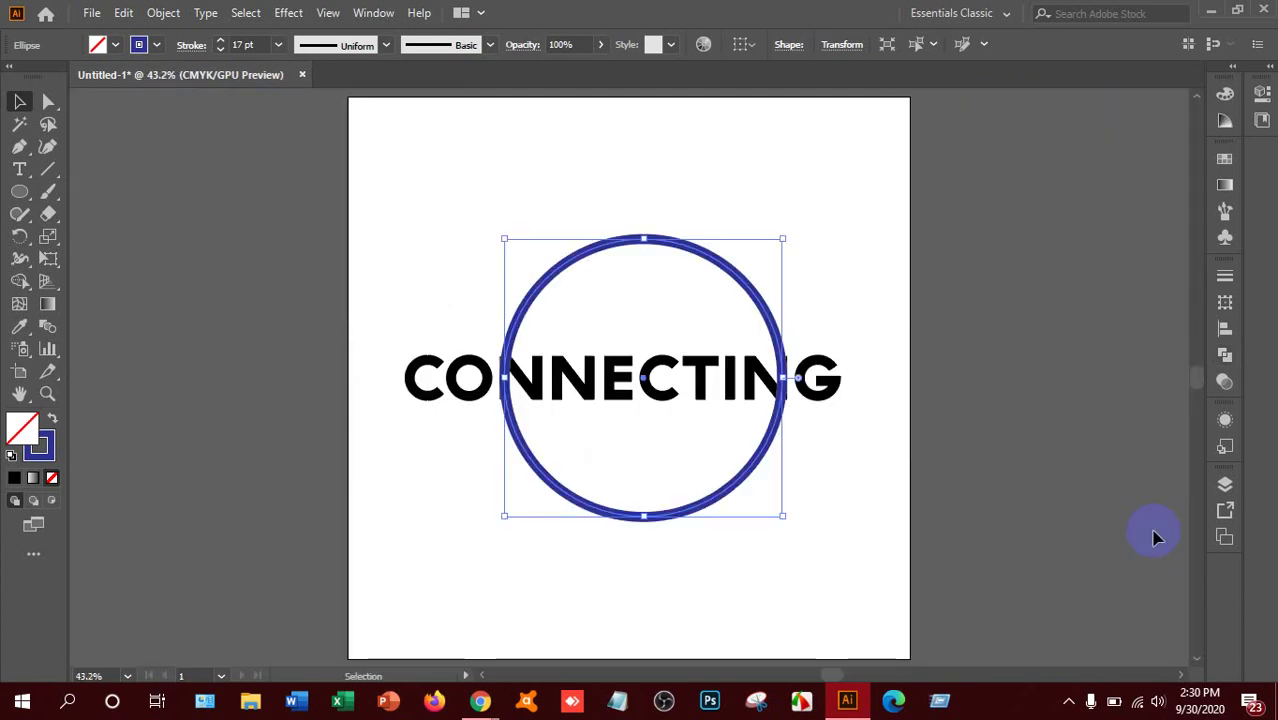
key(a)
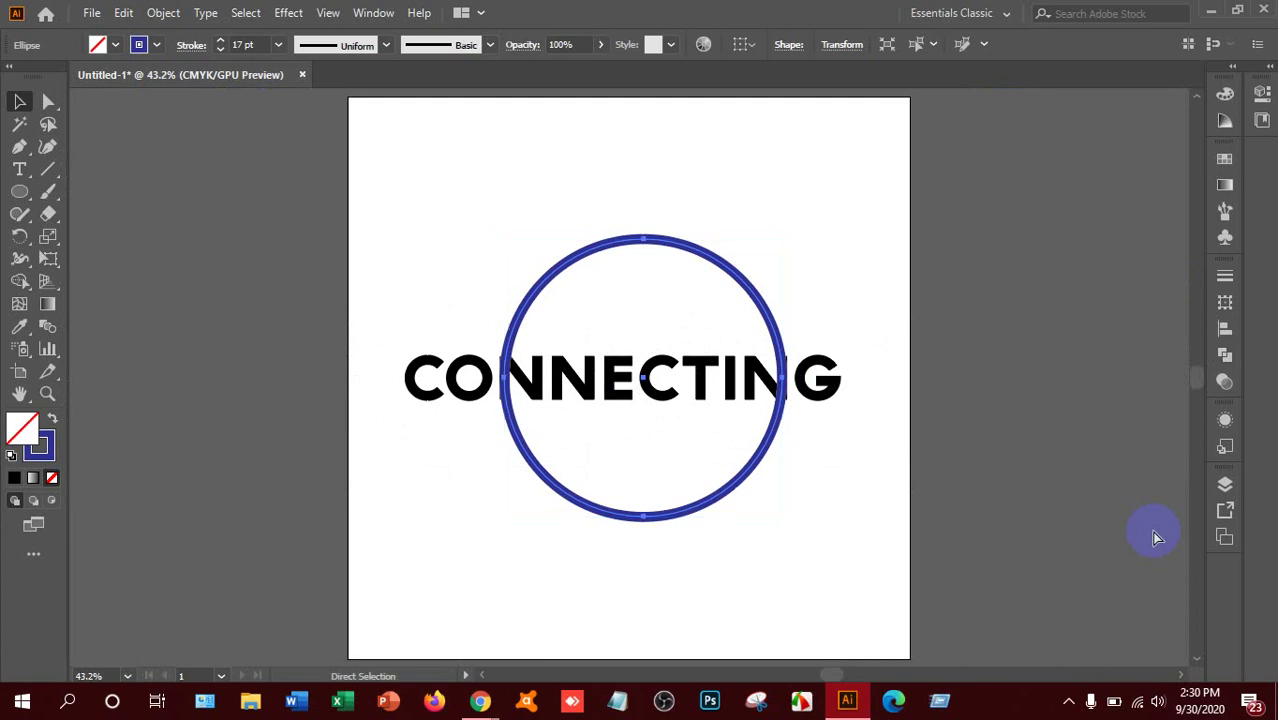
key(ctrl+1)
key(v)
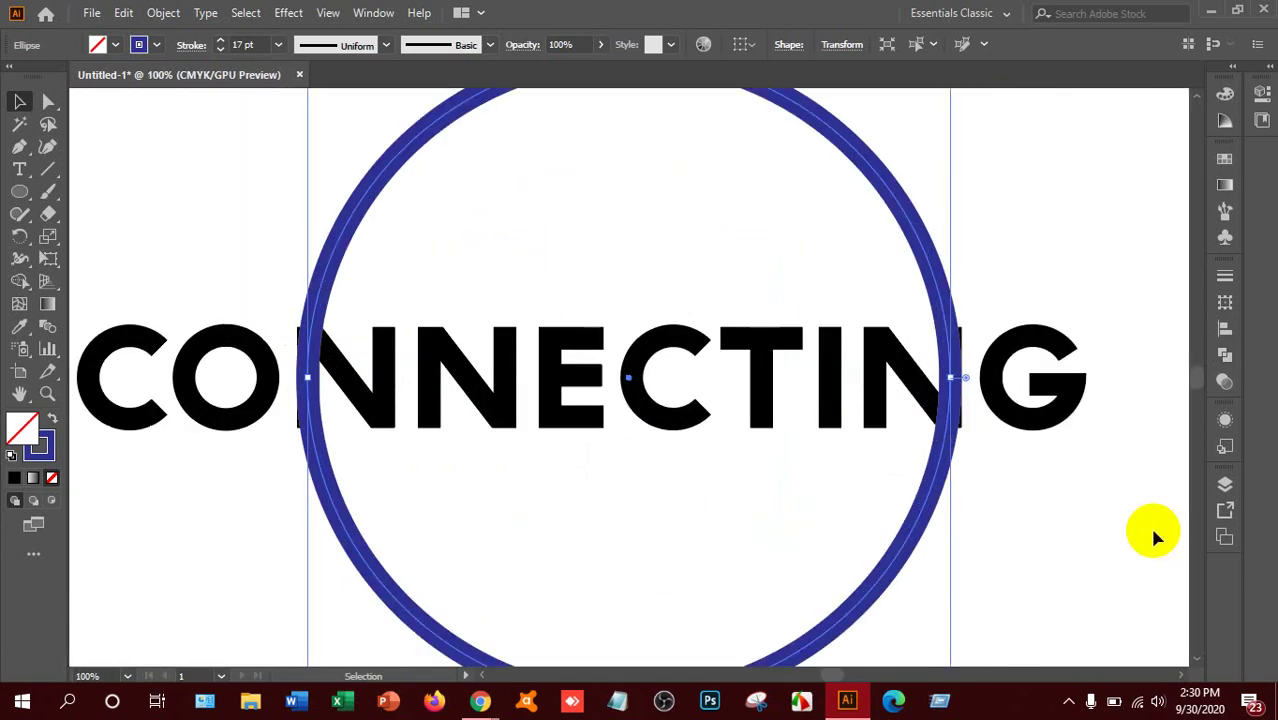
Cut the circle with the Scissors tool where it crosses the first and last N.
click(47, 213)
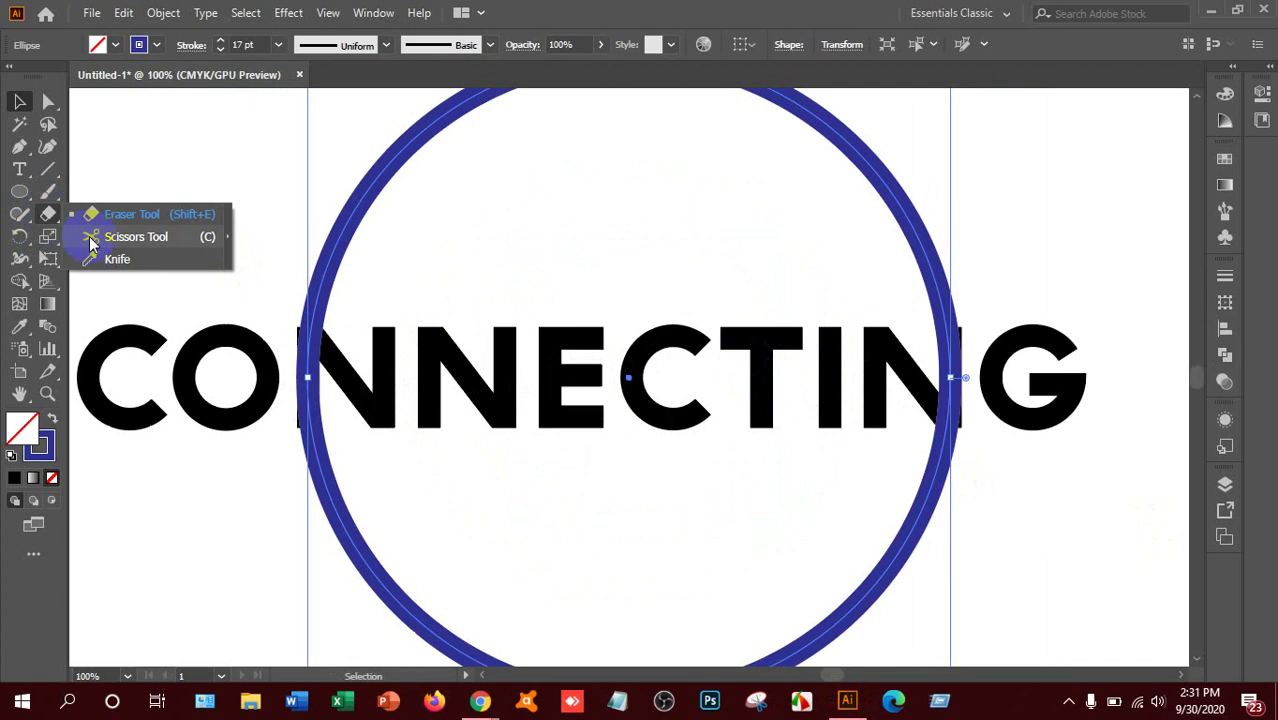
click(102, 244)
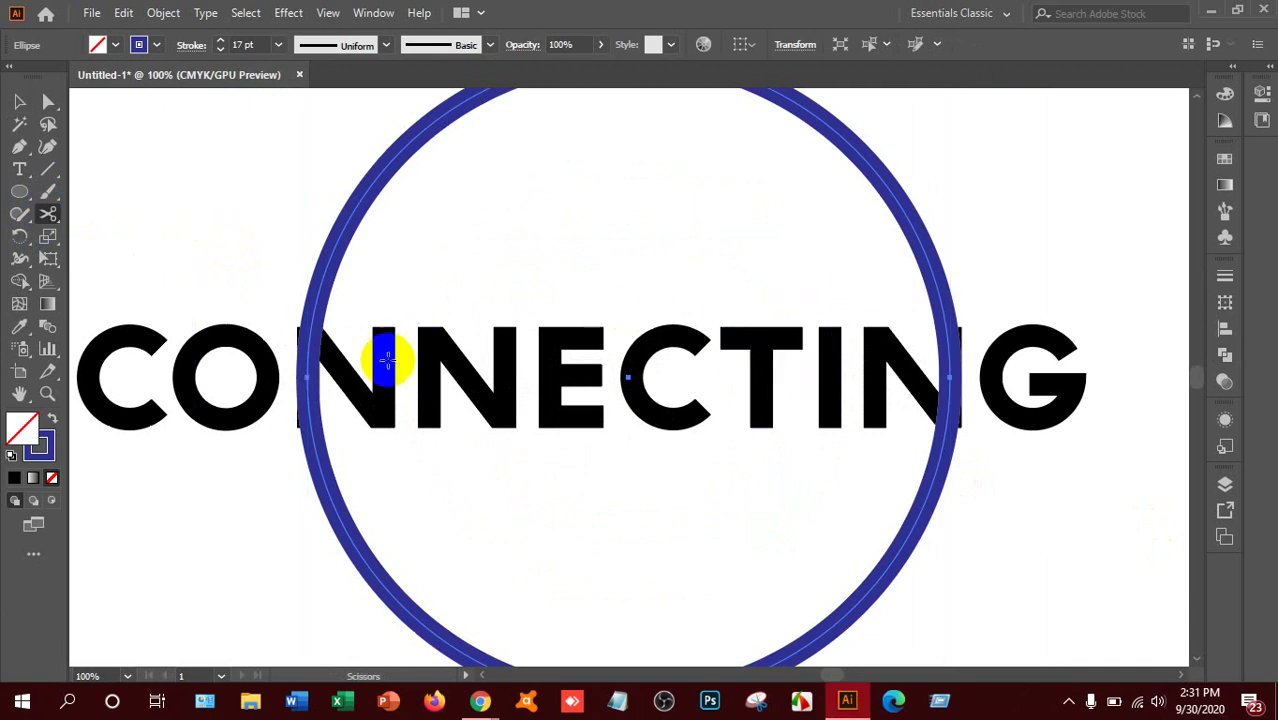
click(313, 323)
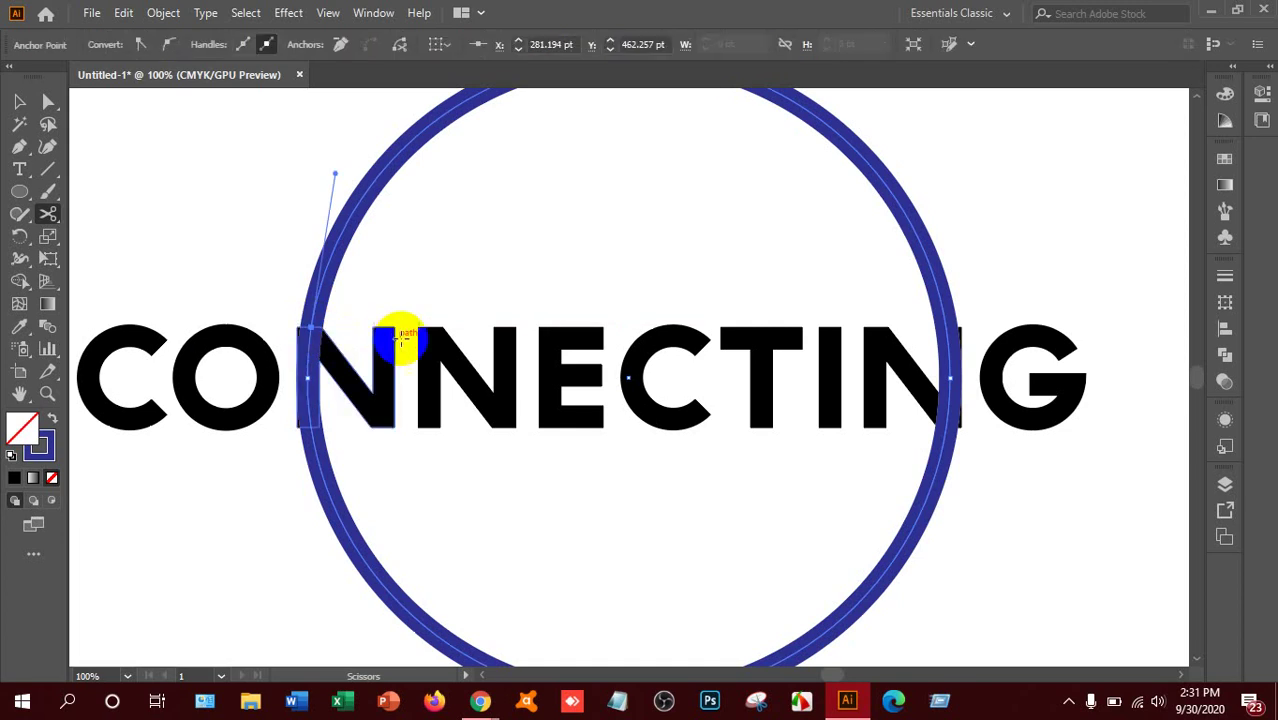
click(949, 323)
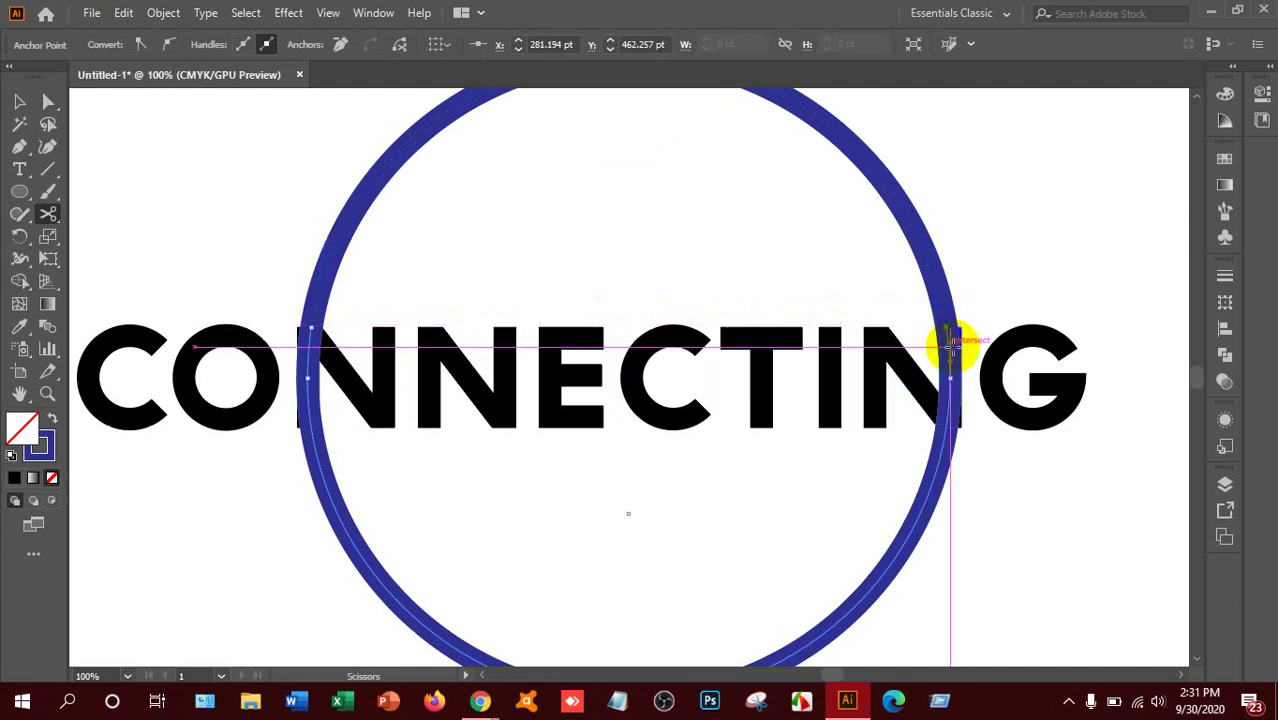
click(951, 342)
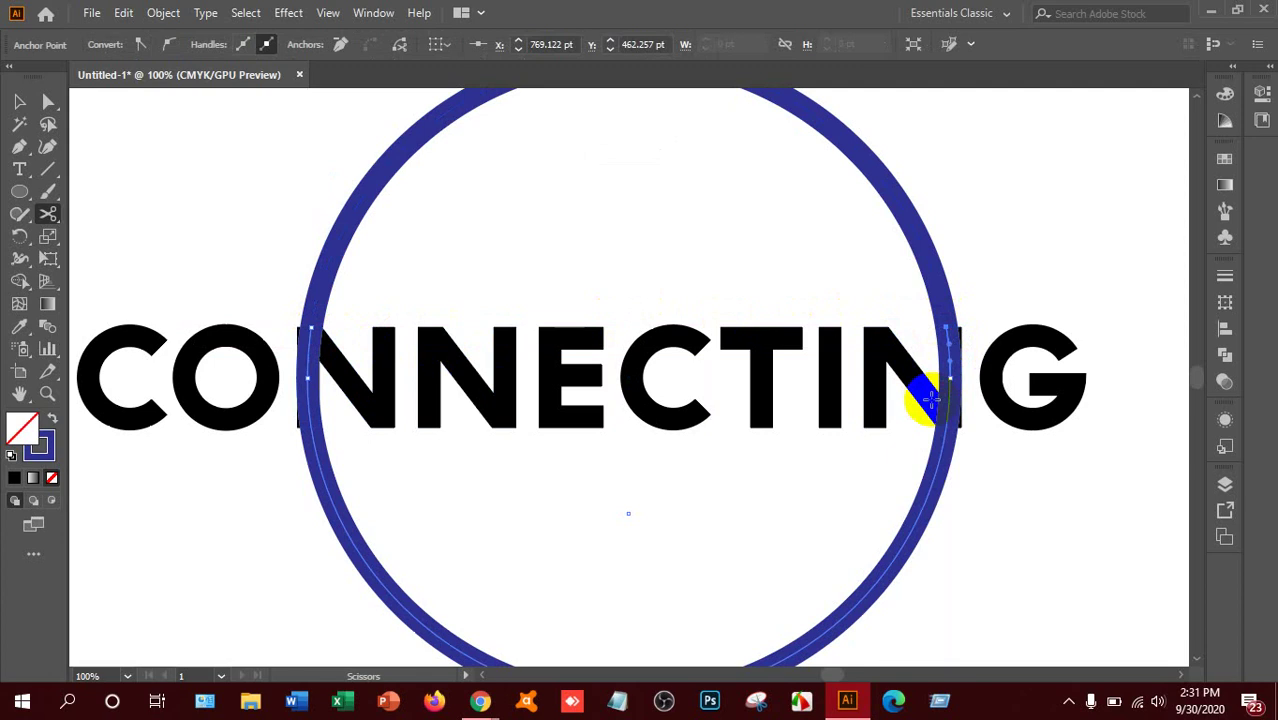
click(311, 428)
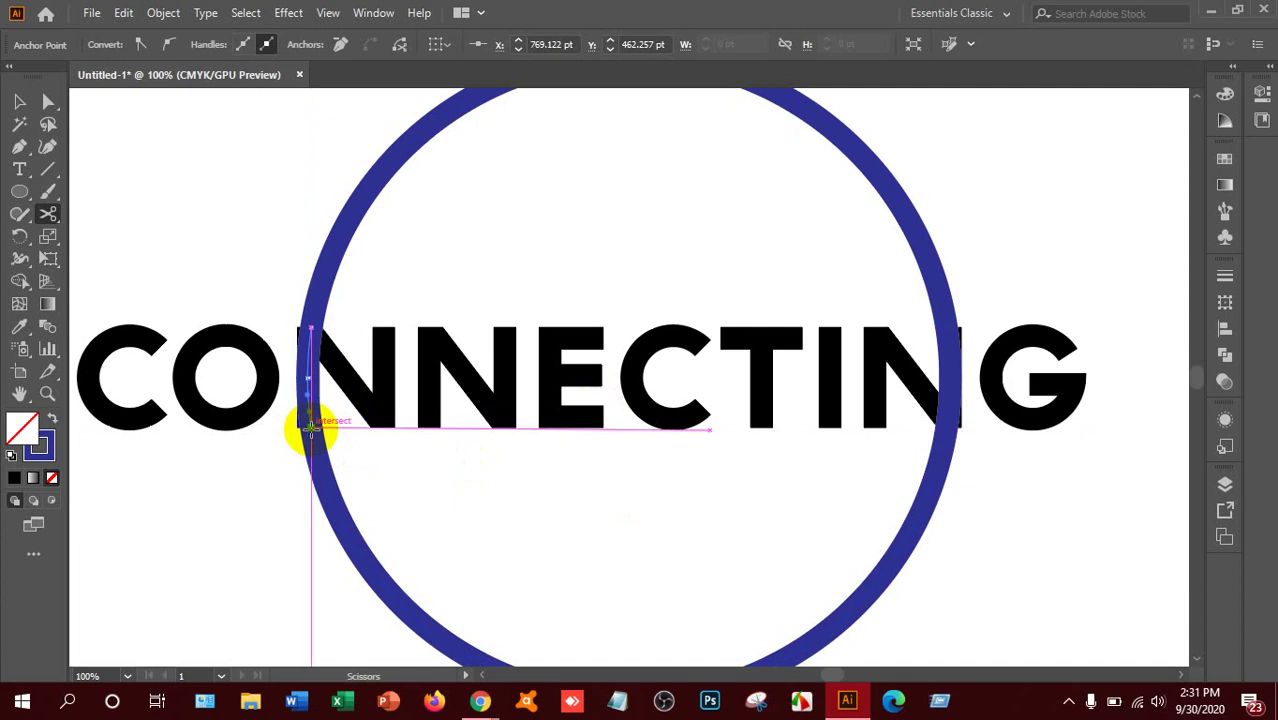
click(253, 411)
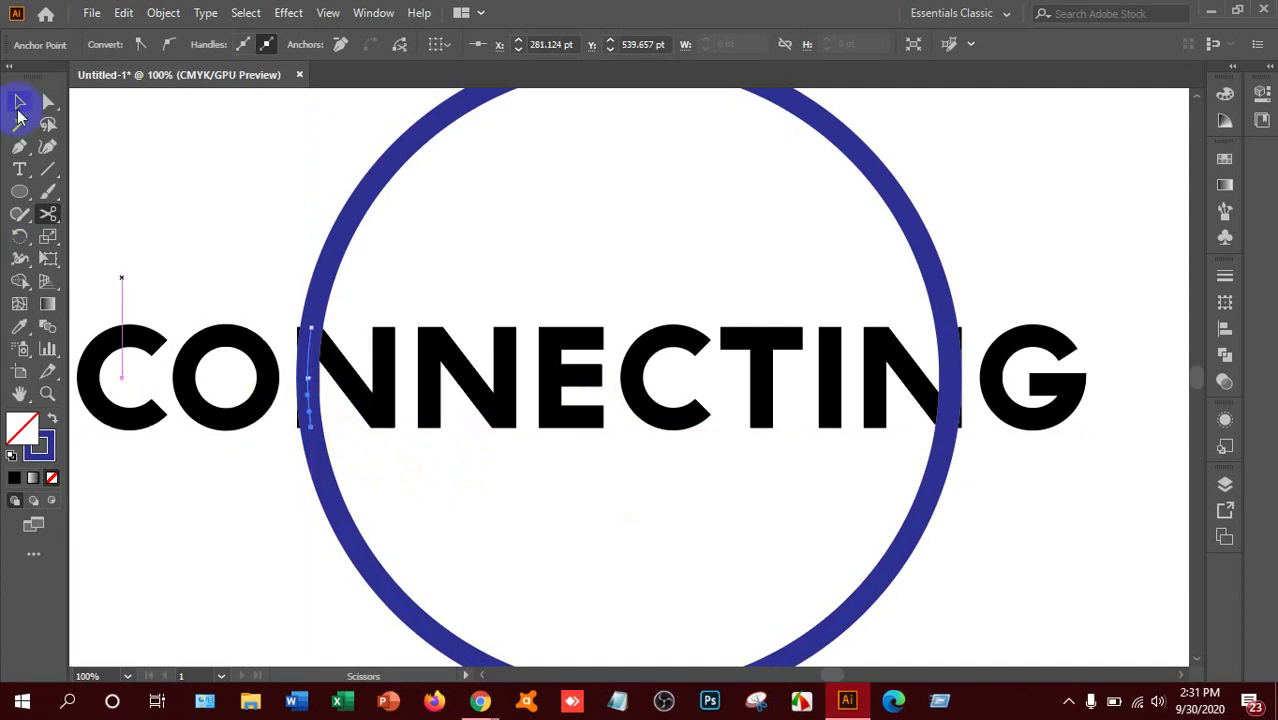
Give the blue ring's upper arc a tapered stroke width profile.
click(19, 106)
click(354, 216)
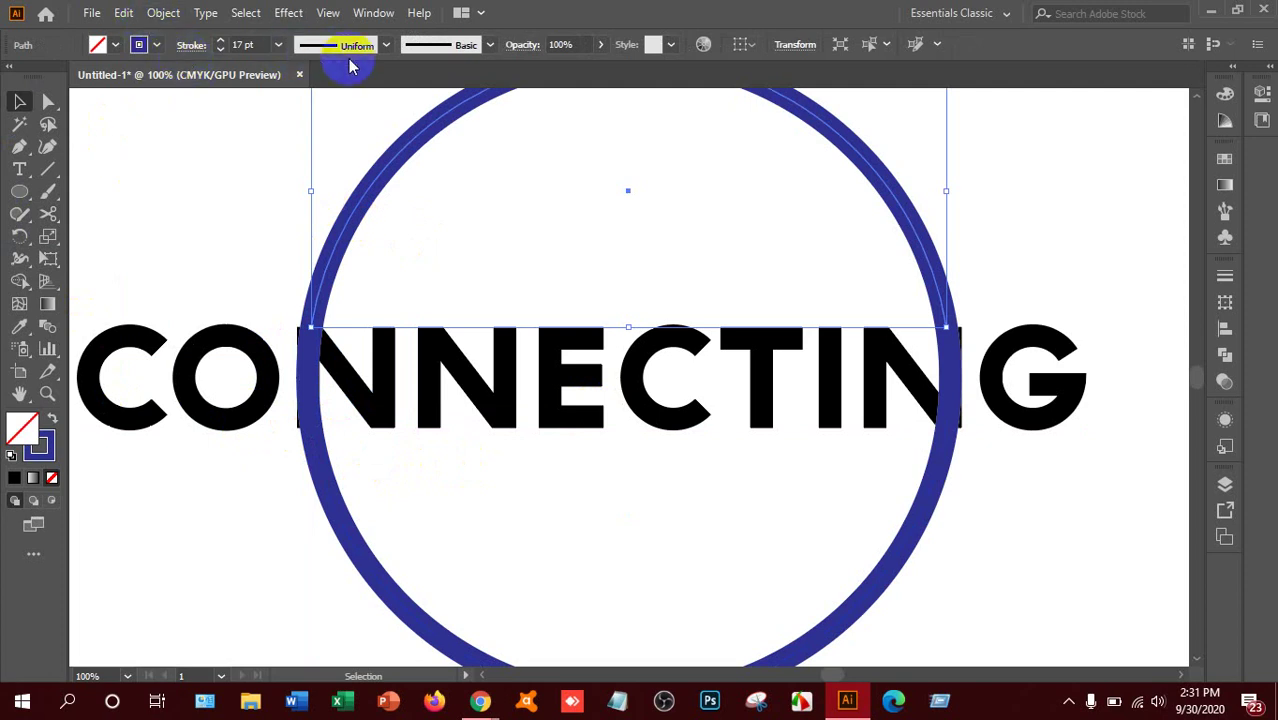
click(385, 46)
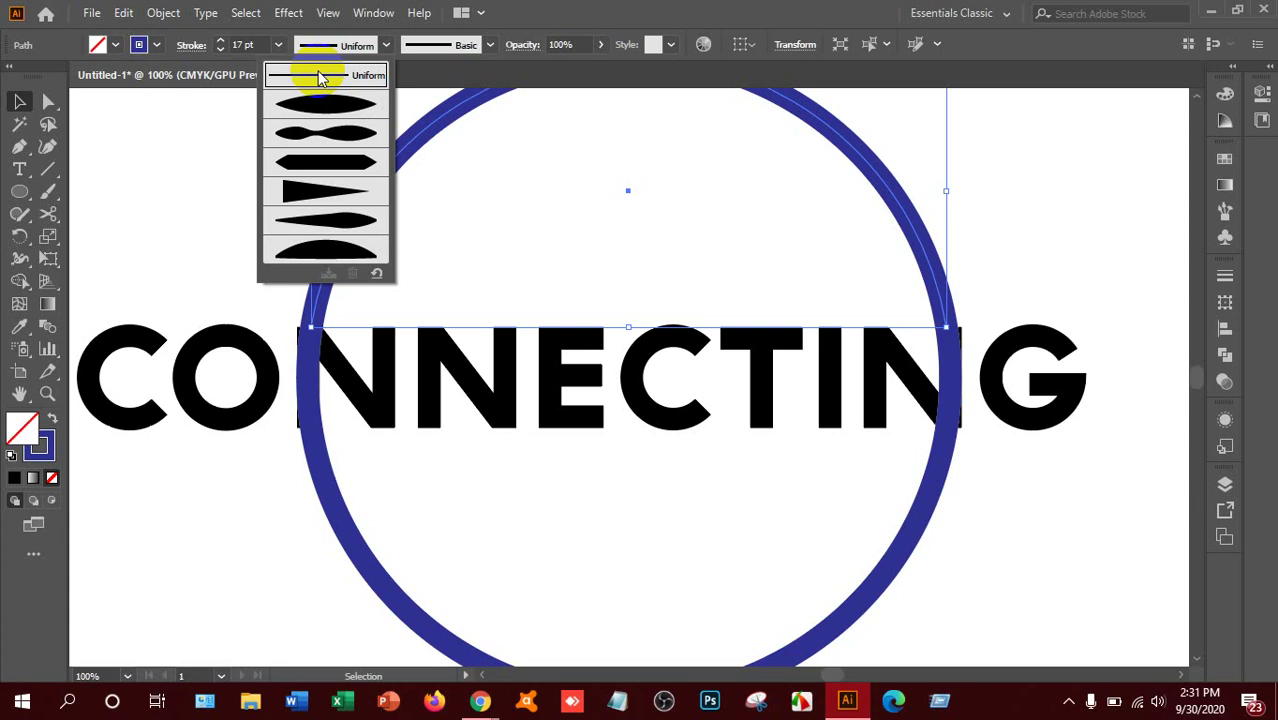
click(327, 191)
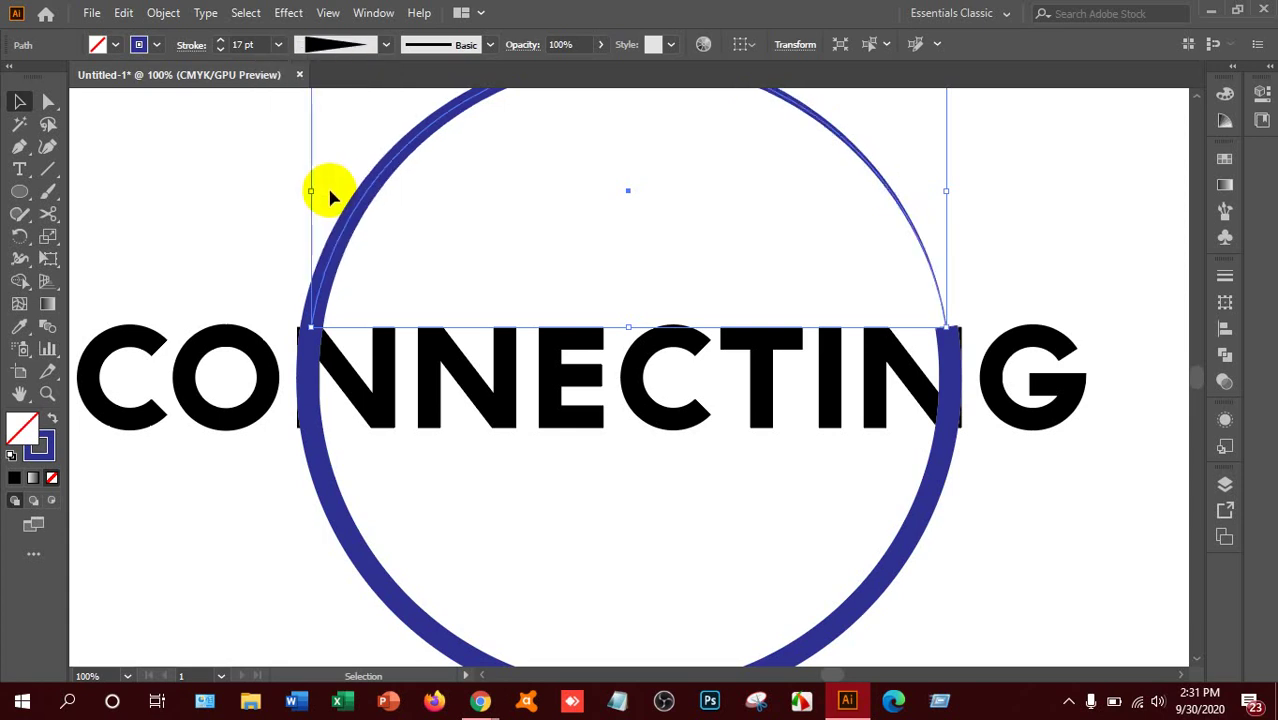
Apply the same taper to the lower arc, then select both thick arcs together.
click(888, 578)
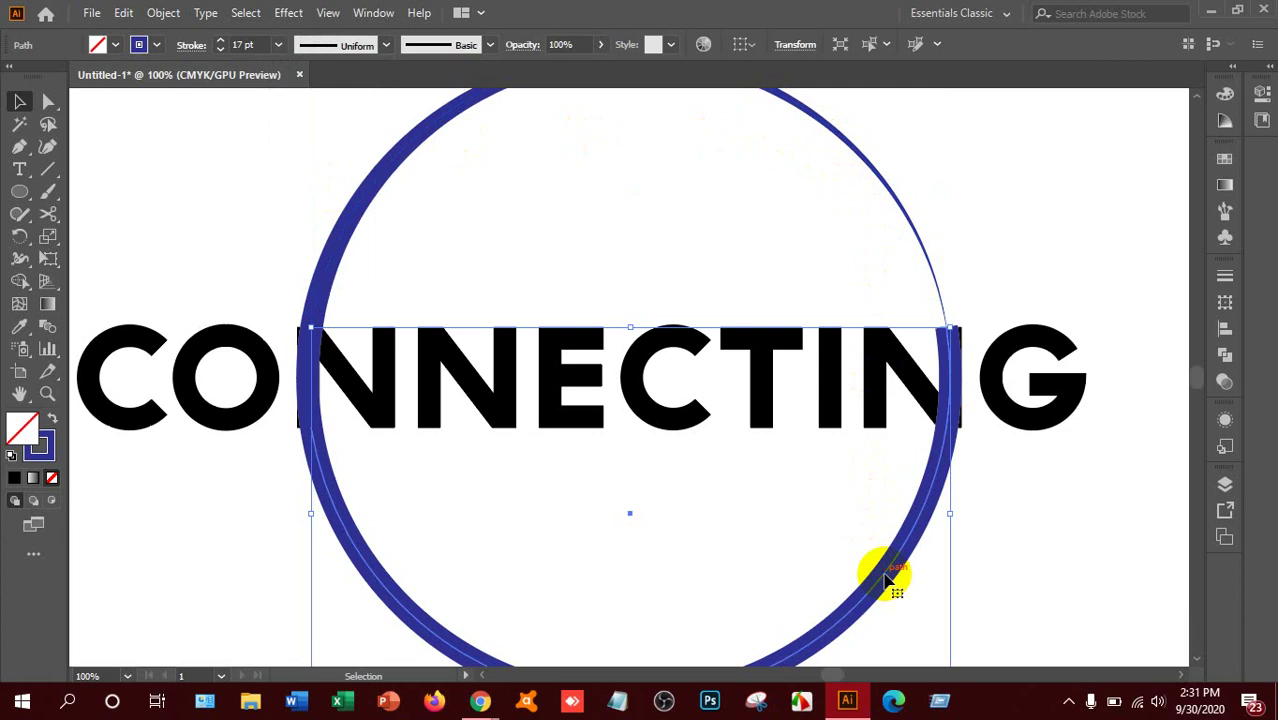
click(381, 46)
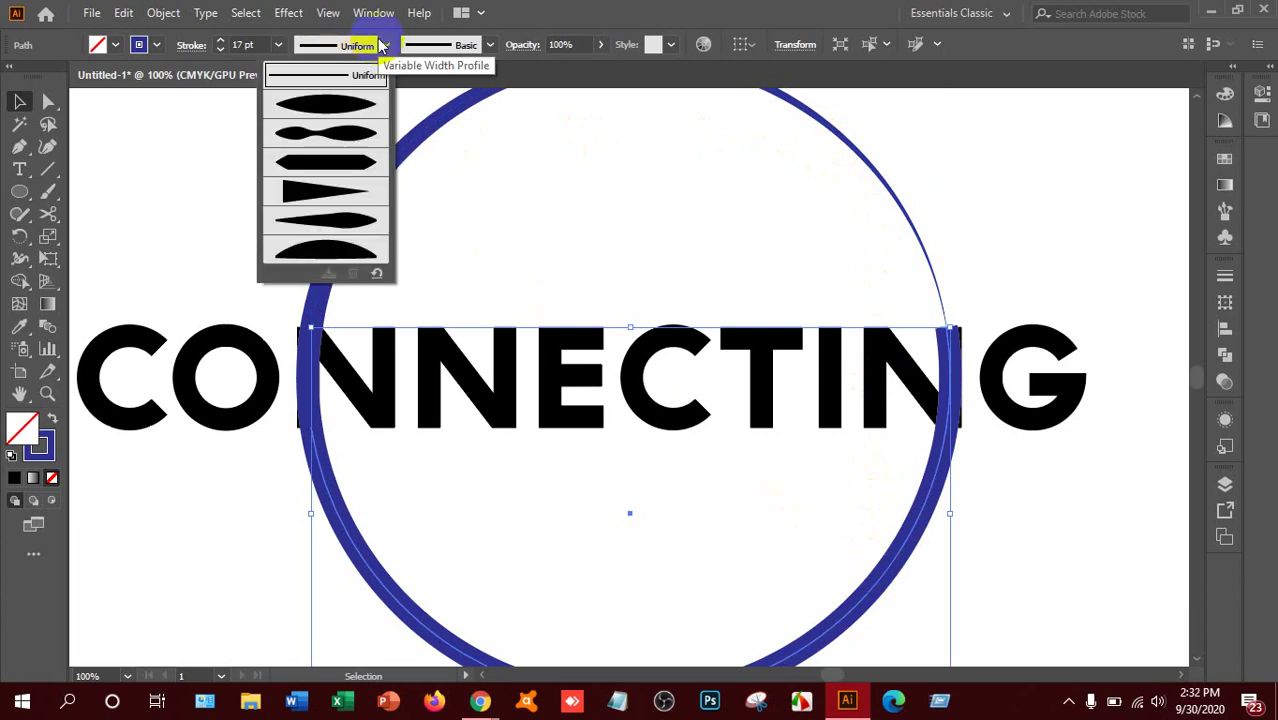
click(333, 193)
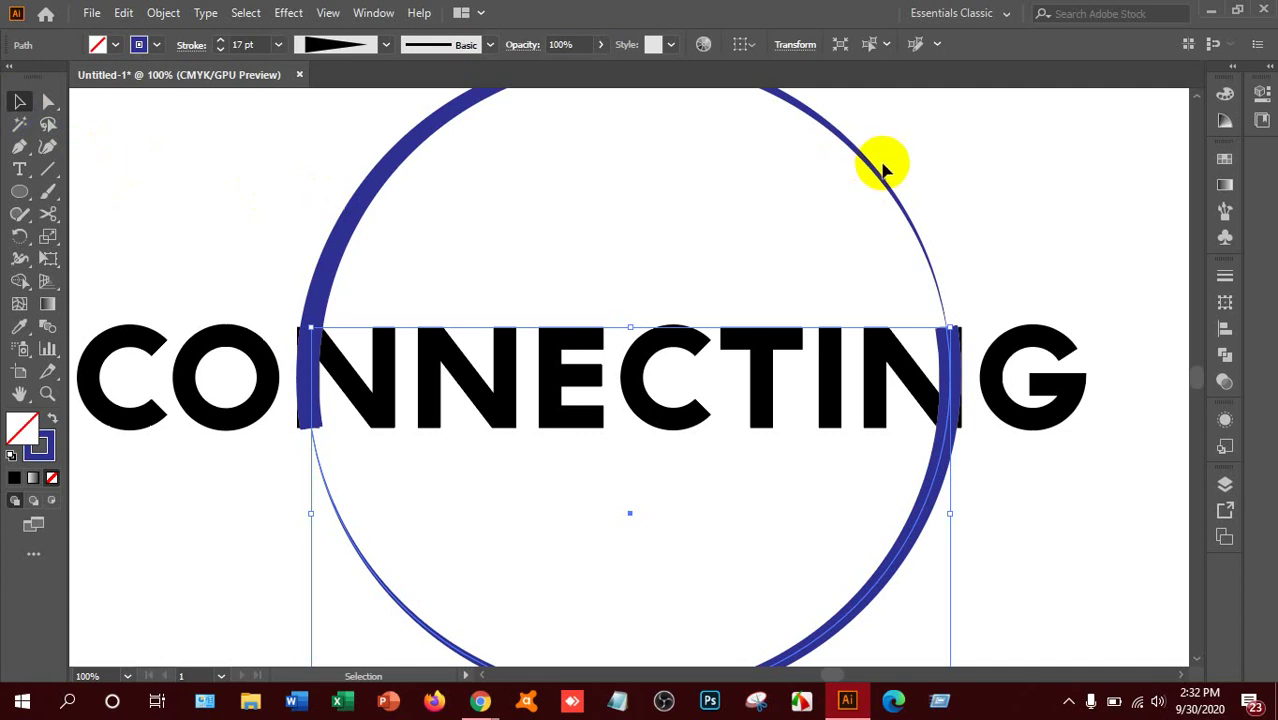
click(951, 169)
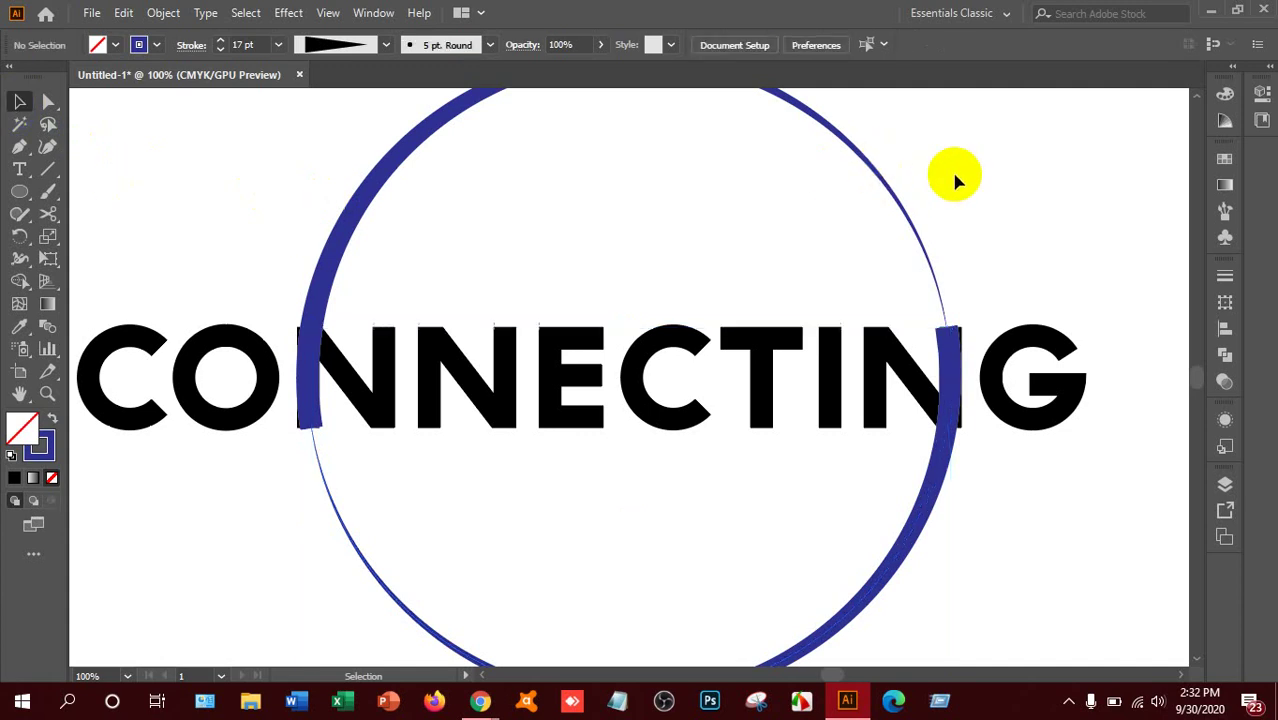
click(337, 243)
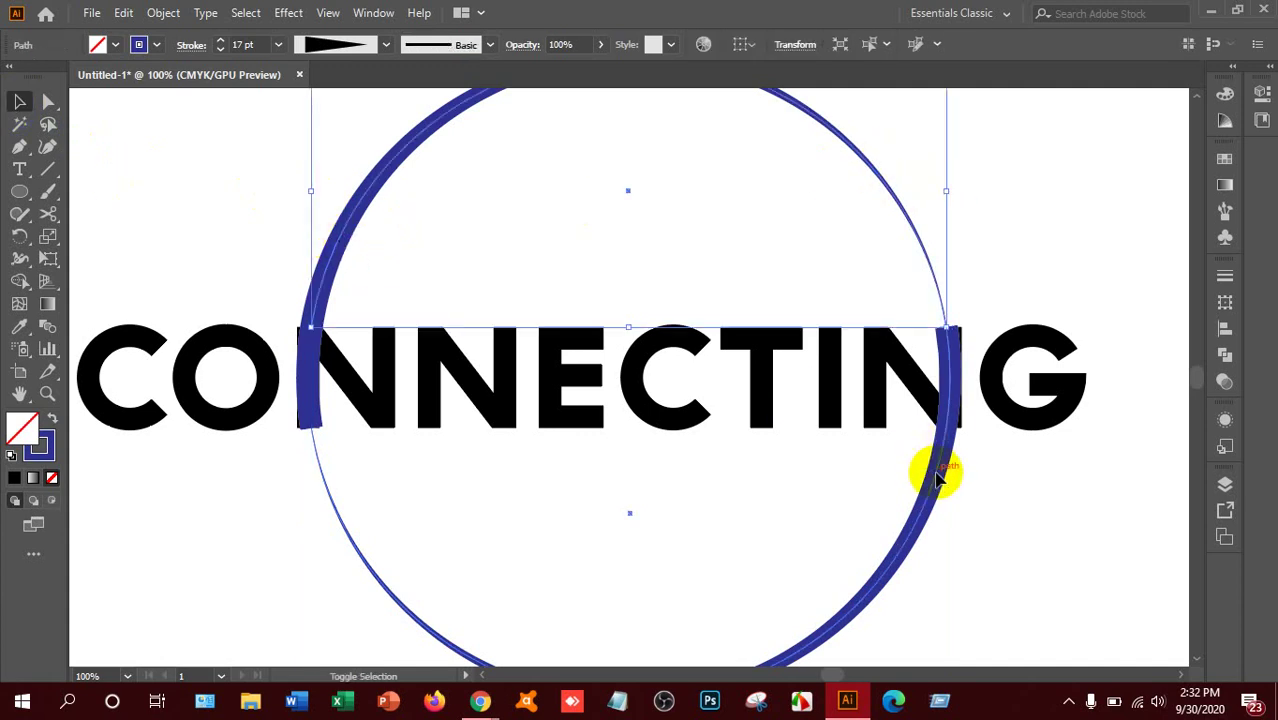
shift+click(937, 478)
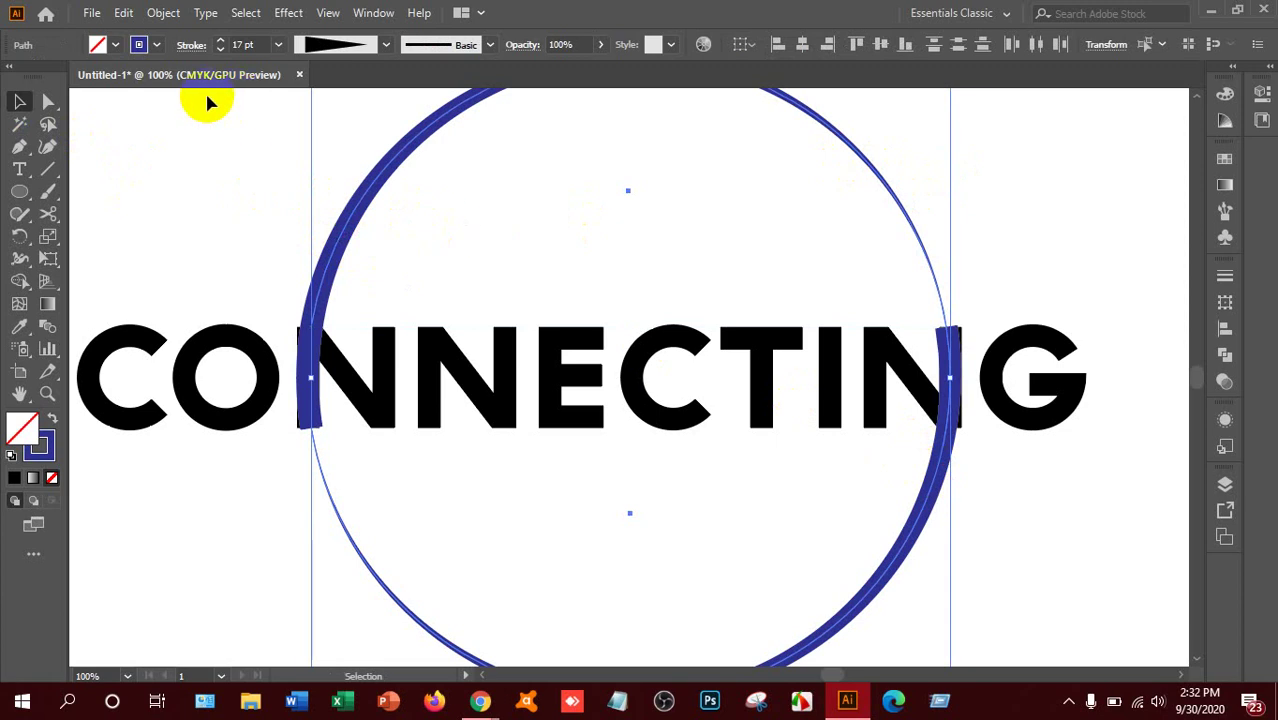
Expand both tapered arcs' appearance into filled shapes, then select an arc and the CONNECTING lettering.
click(161, 16)
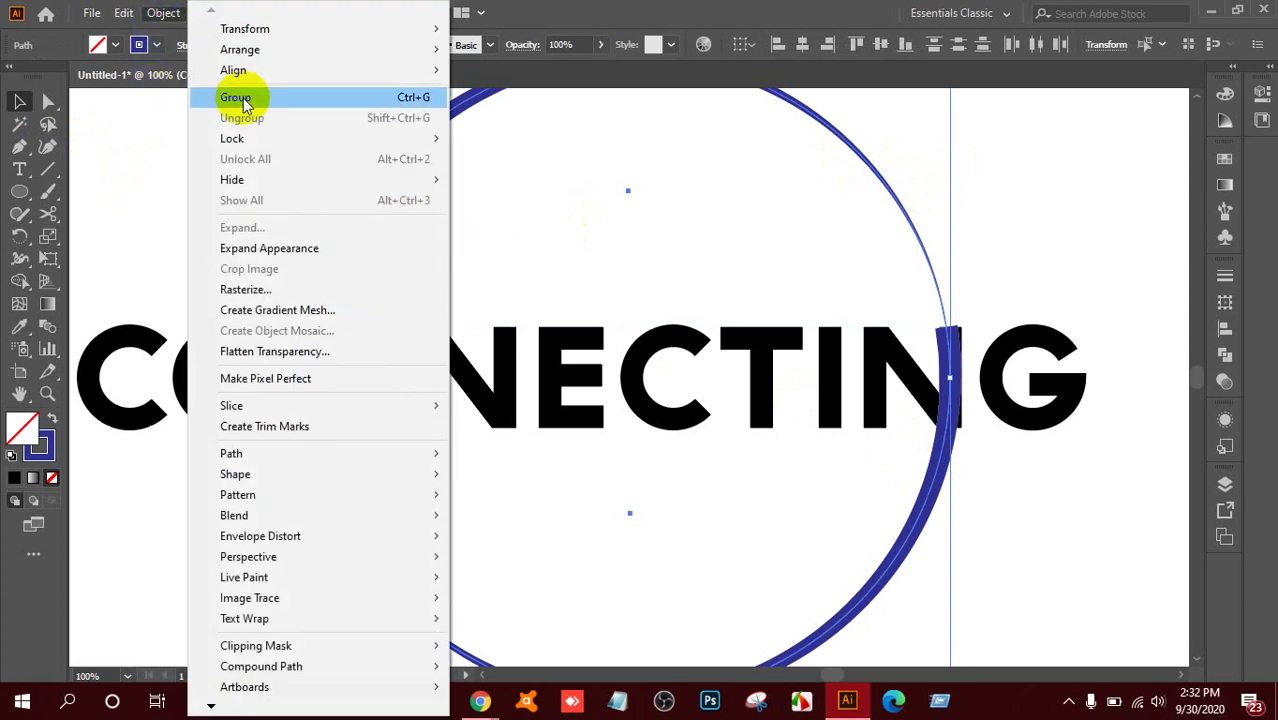
click(250, 250)
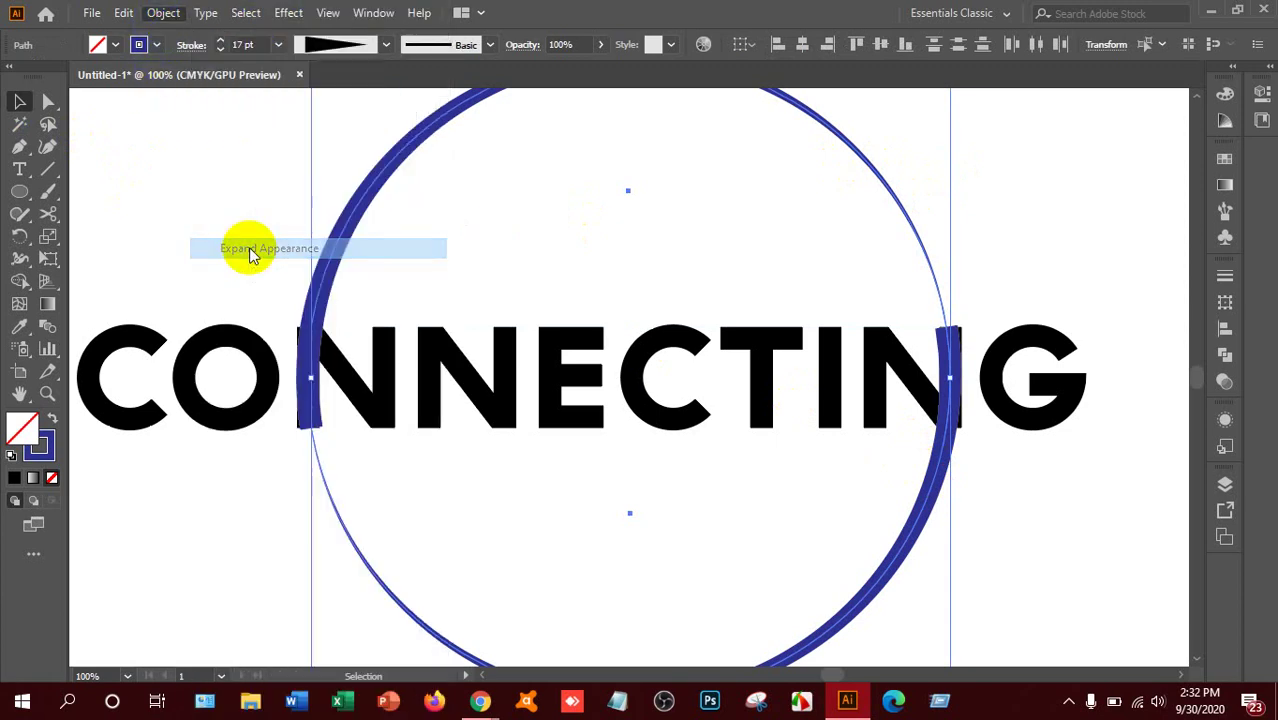
click(1106, 256)
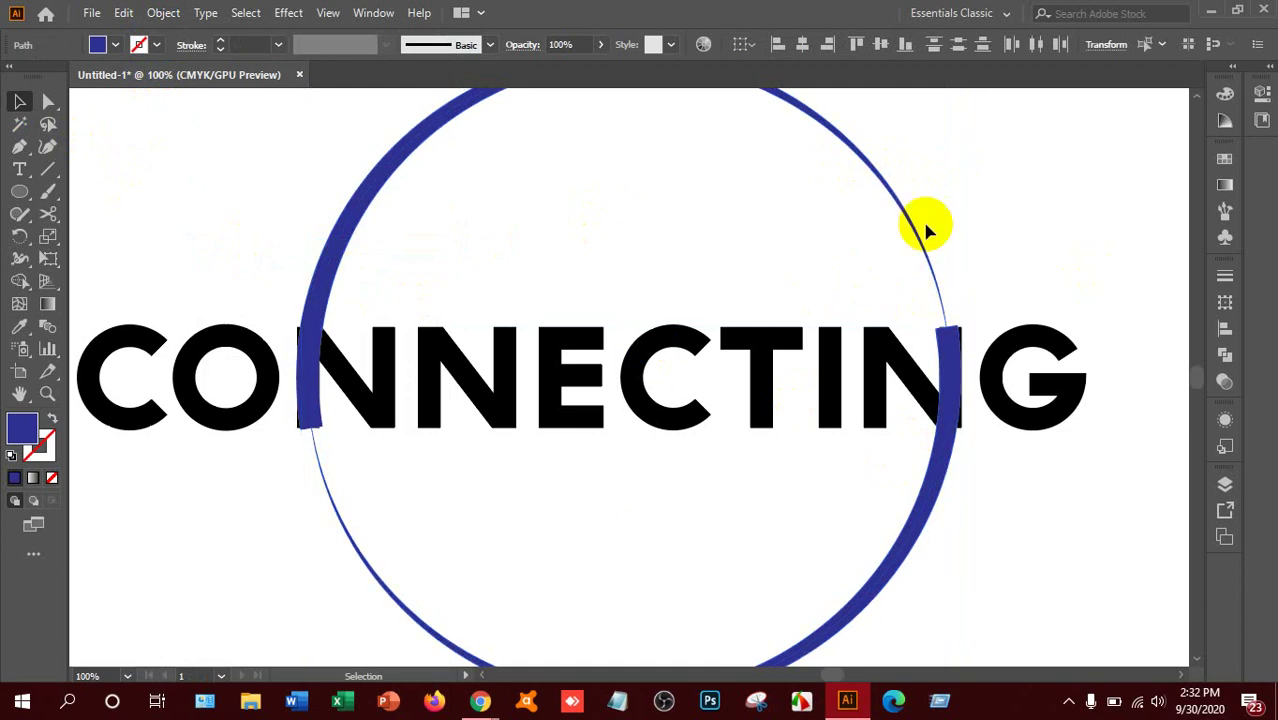
click(360, 212)
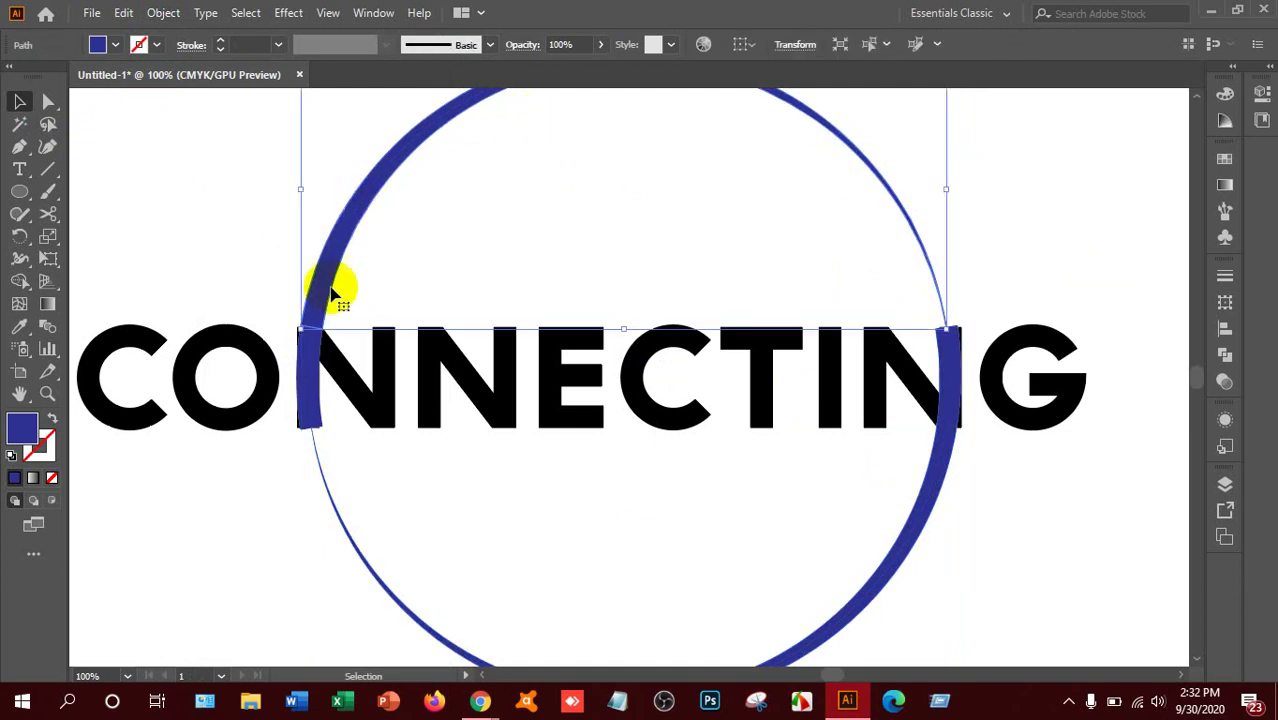
click(313, 345)
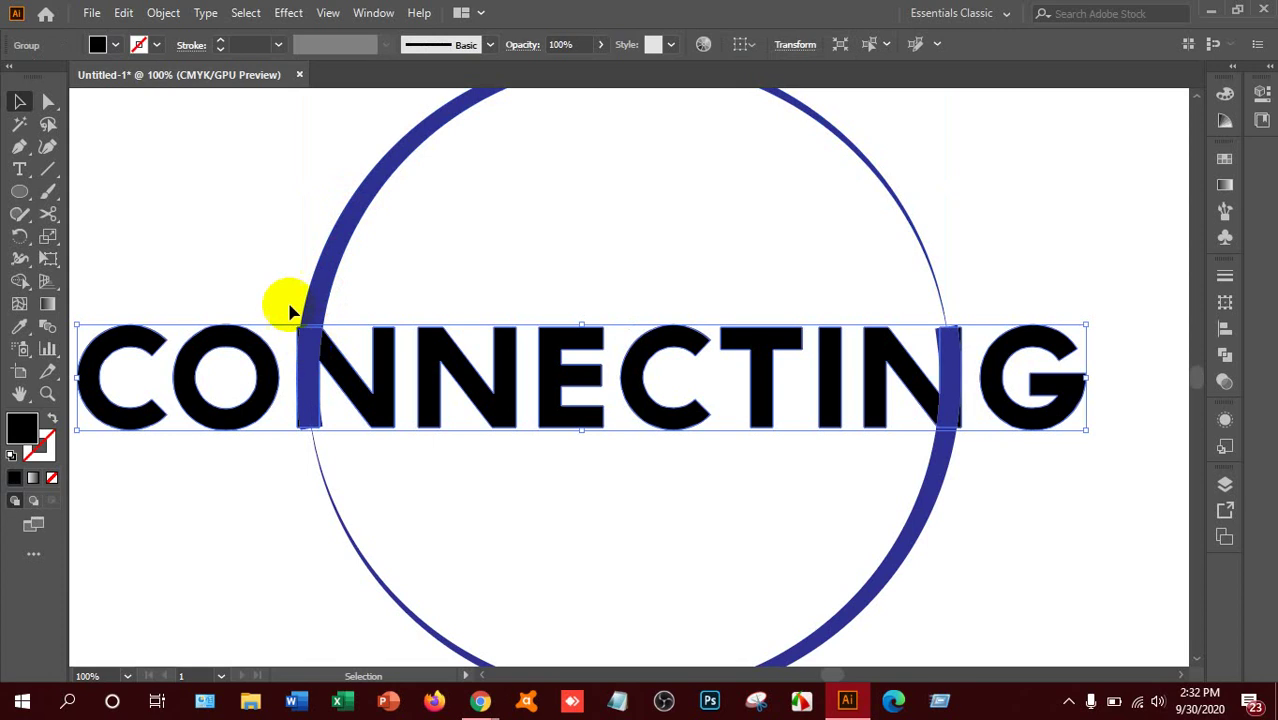
Ungroup the CONNECTING lettering from its context menu and deselect it.
click(1047, 271)
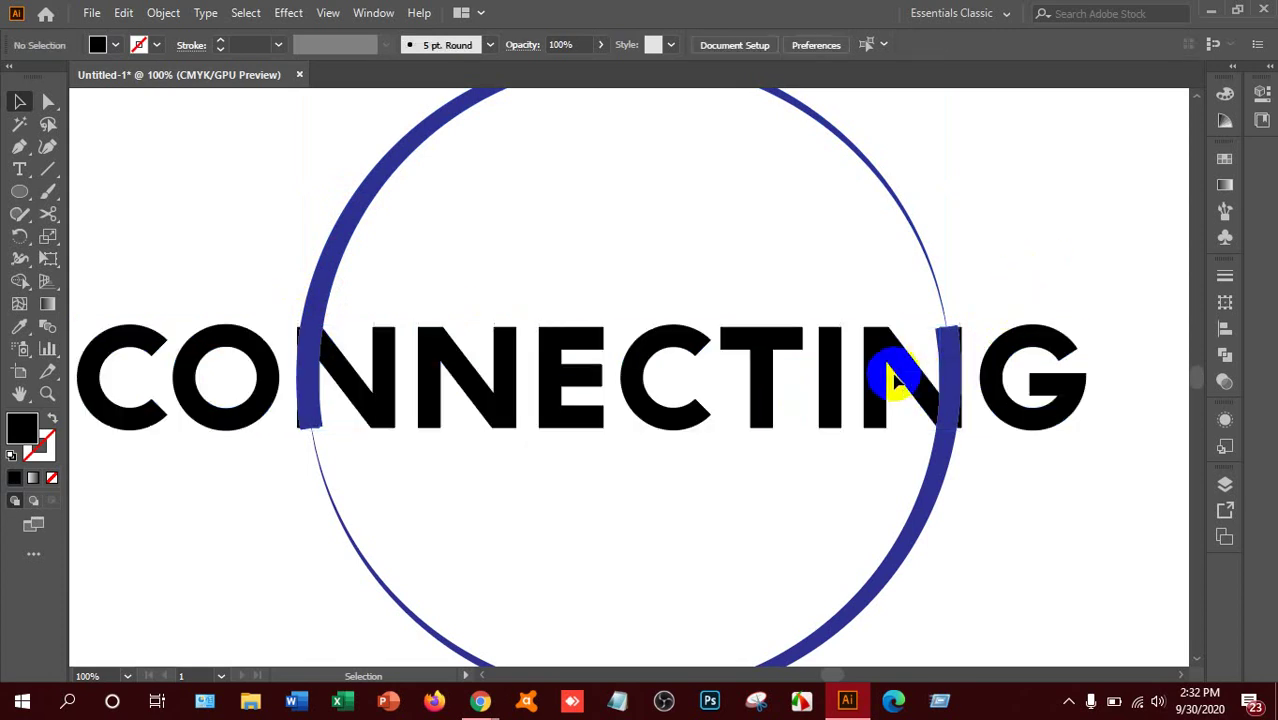
click(897, 378)
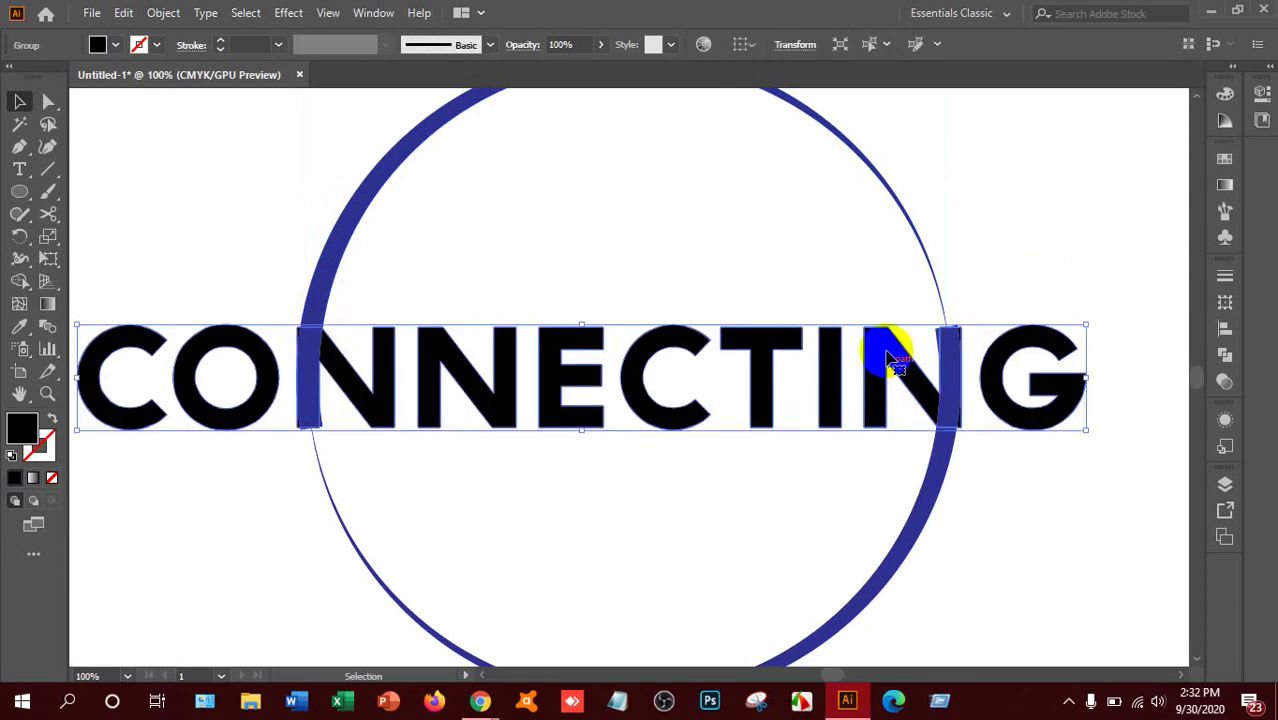
right_click(891, 356)
click(941, 507)
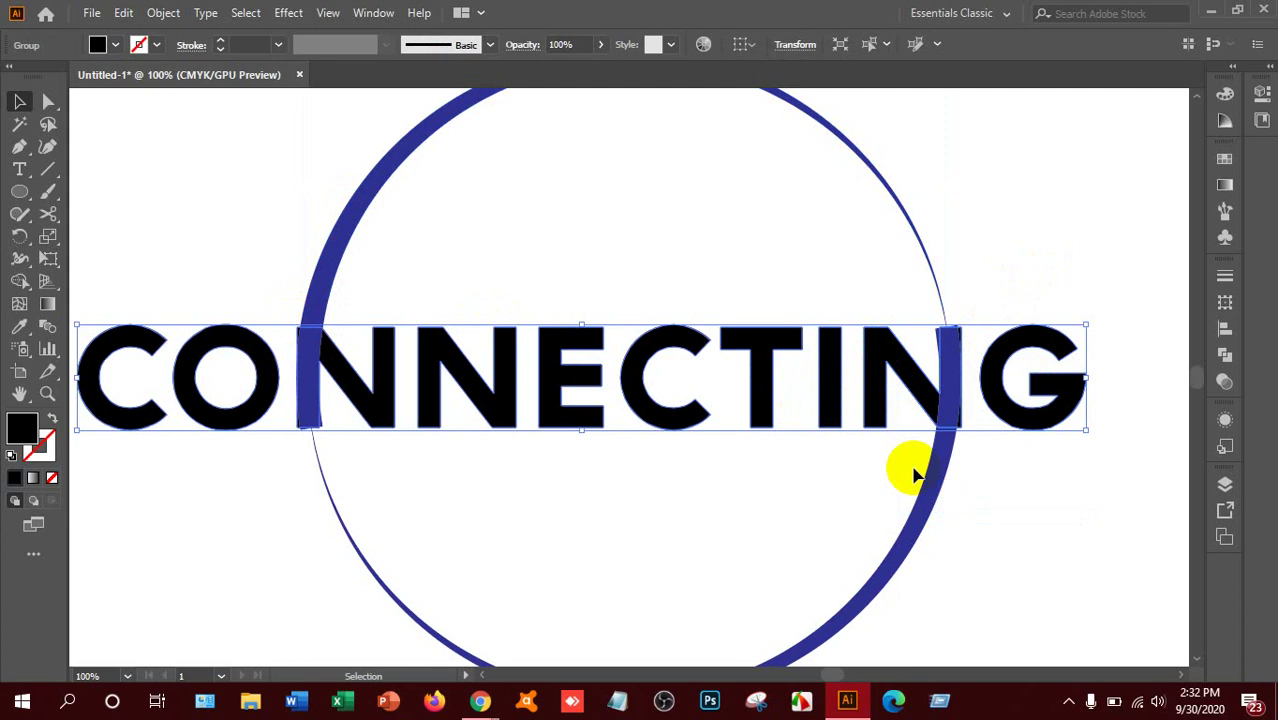
click(1134, 601)
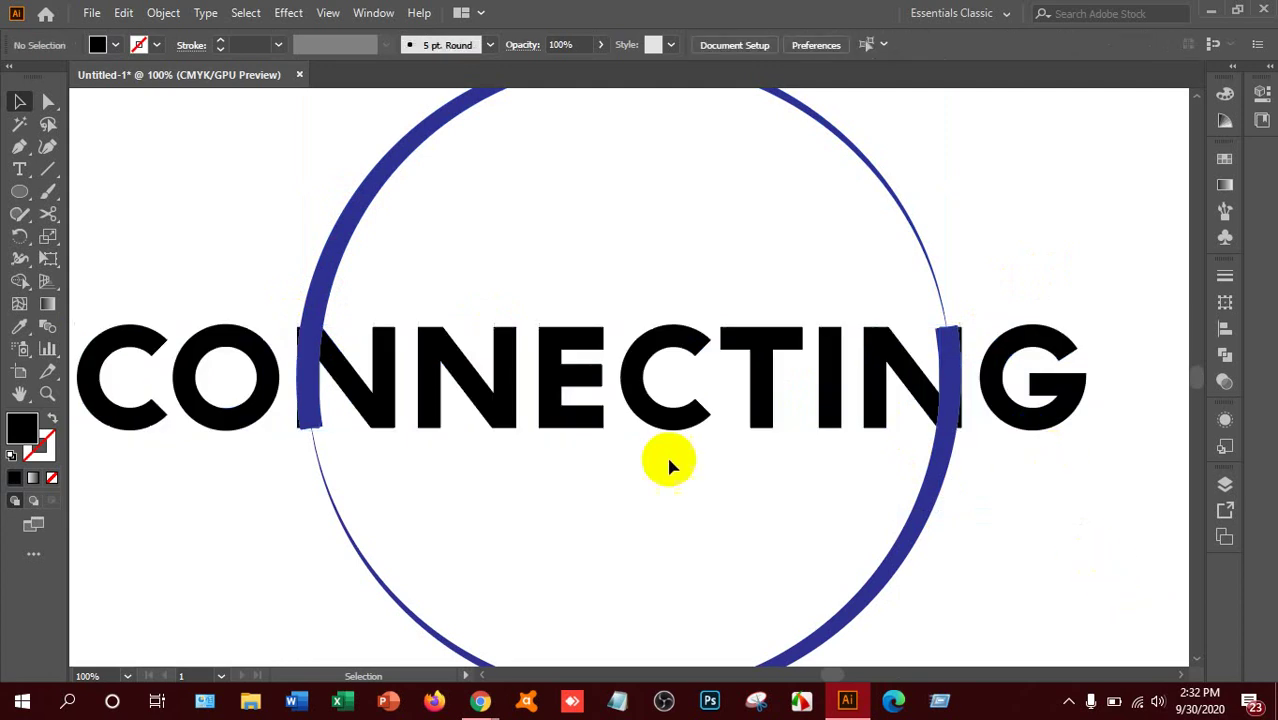
Try sending the blue stem piece behind the first N, then undo it.
shift+click(312, 384)
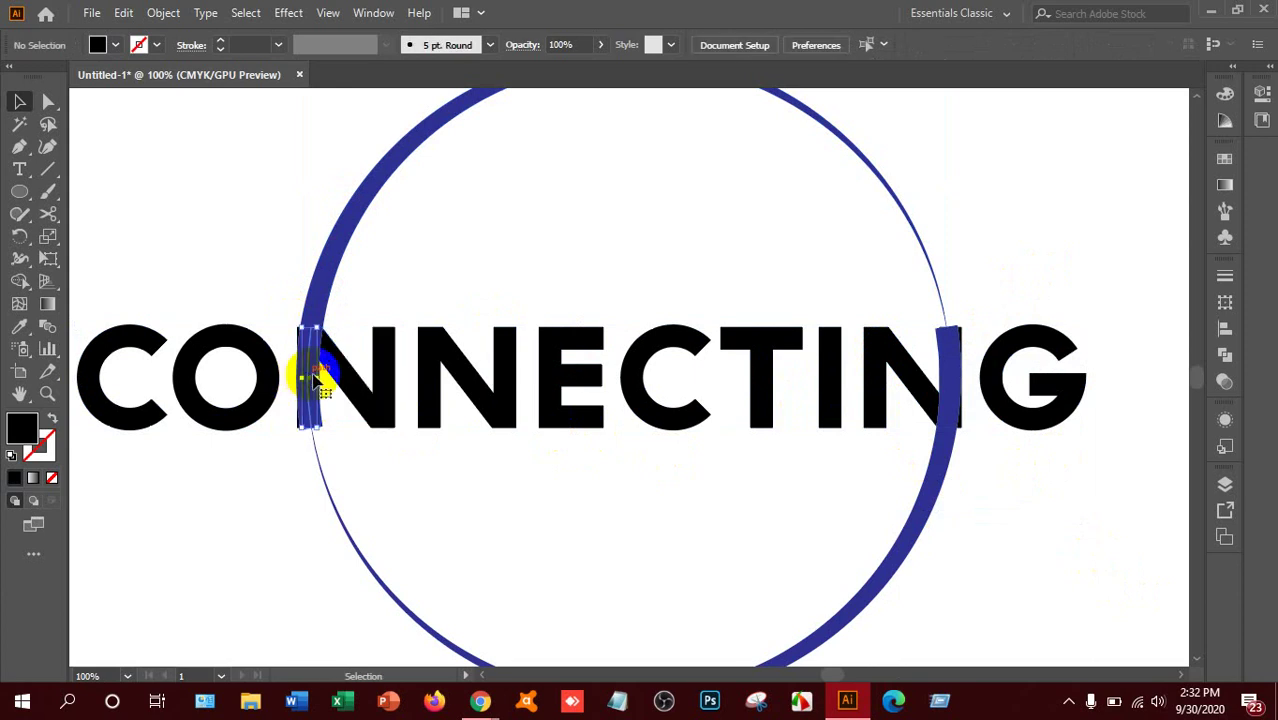
drag(305, 371, 398, 420)
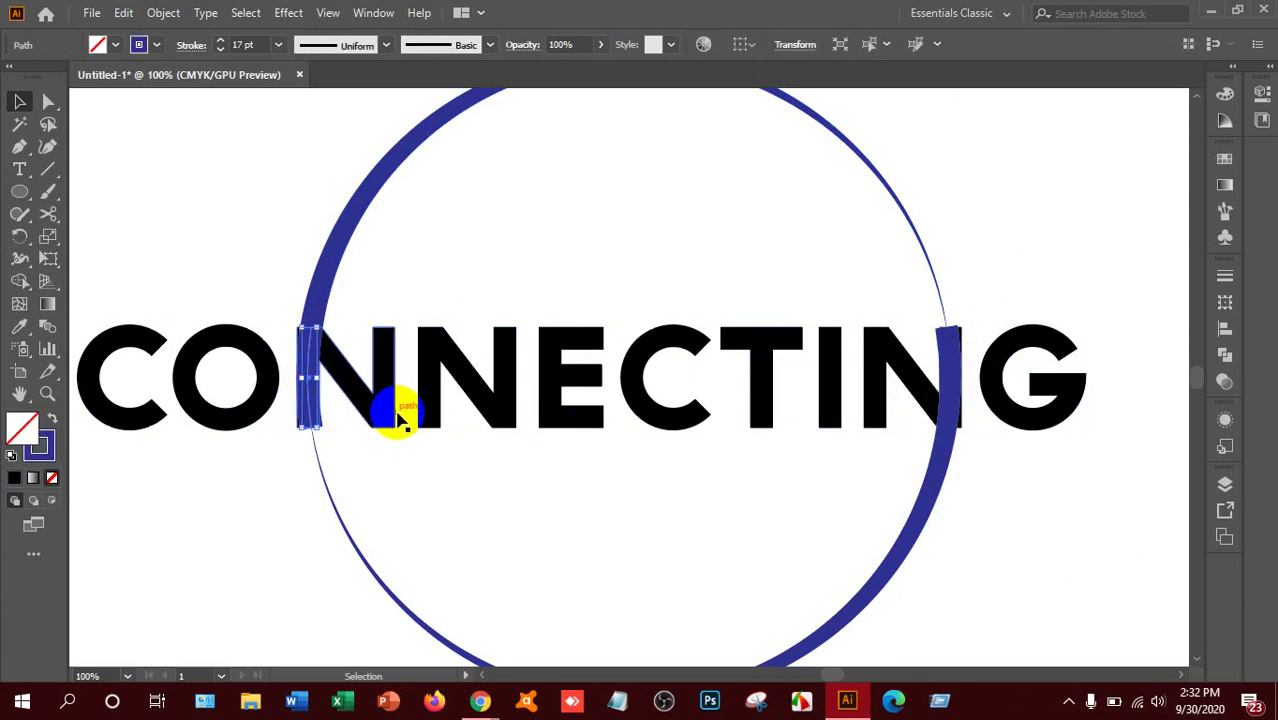
key(ctrl+bracketleft)
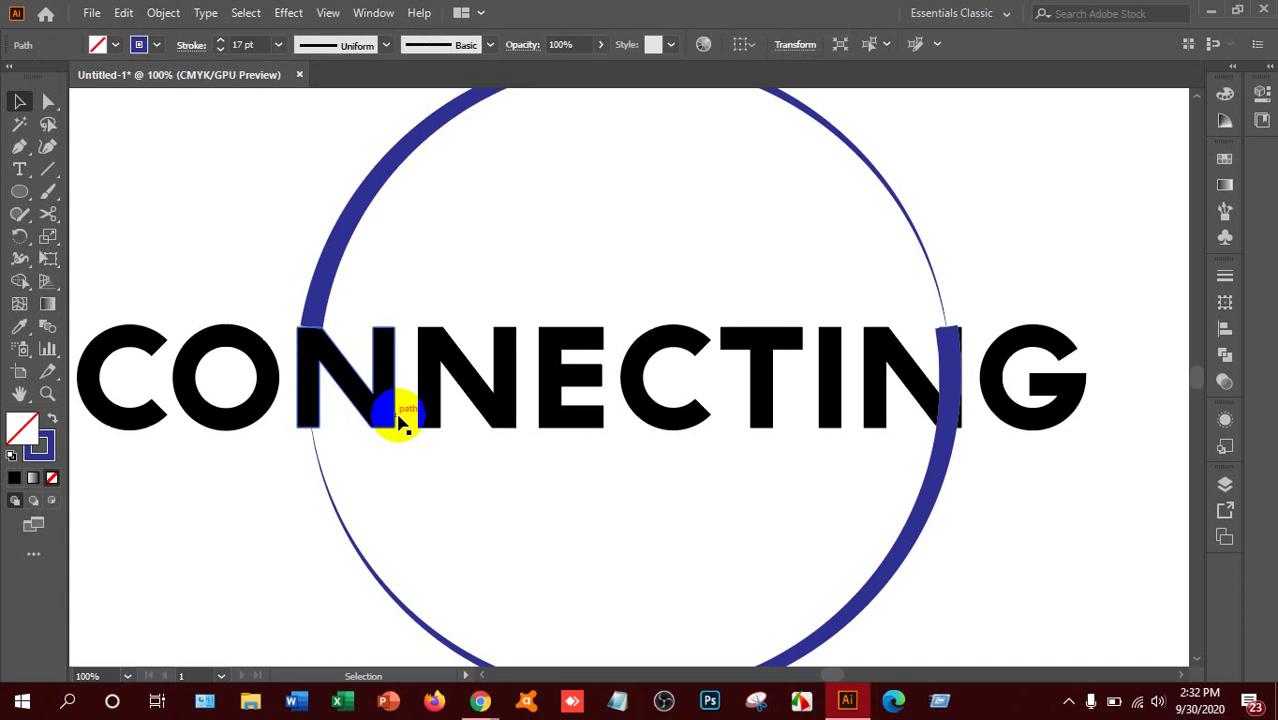
key(ctrl+shift+a)
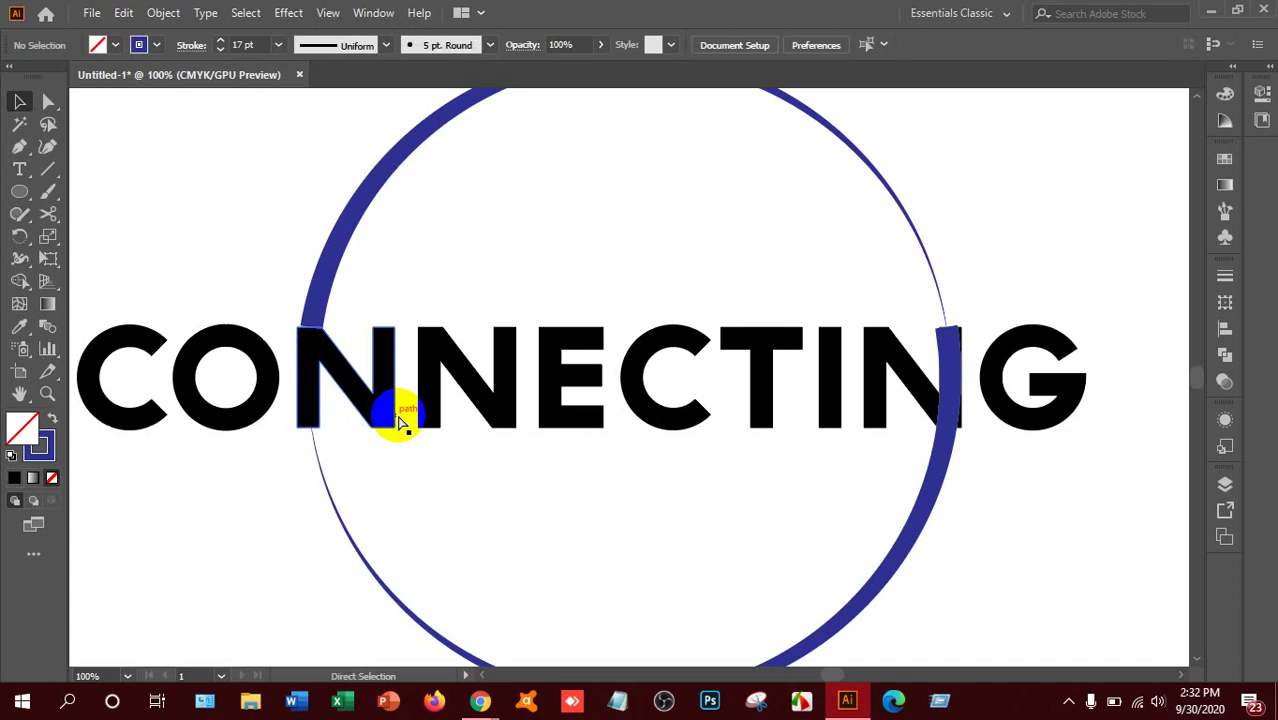
key(ctrl+z)
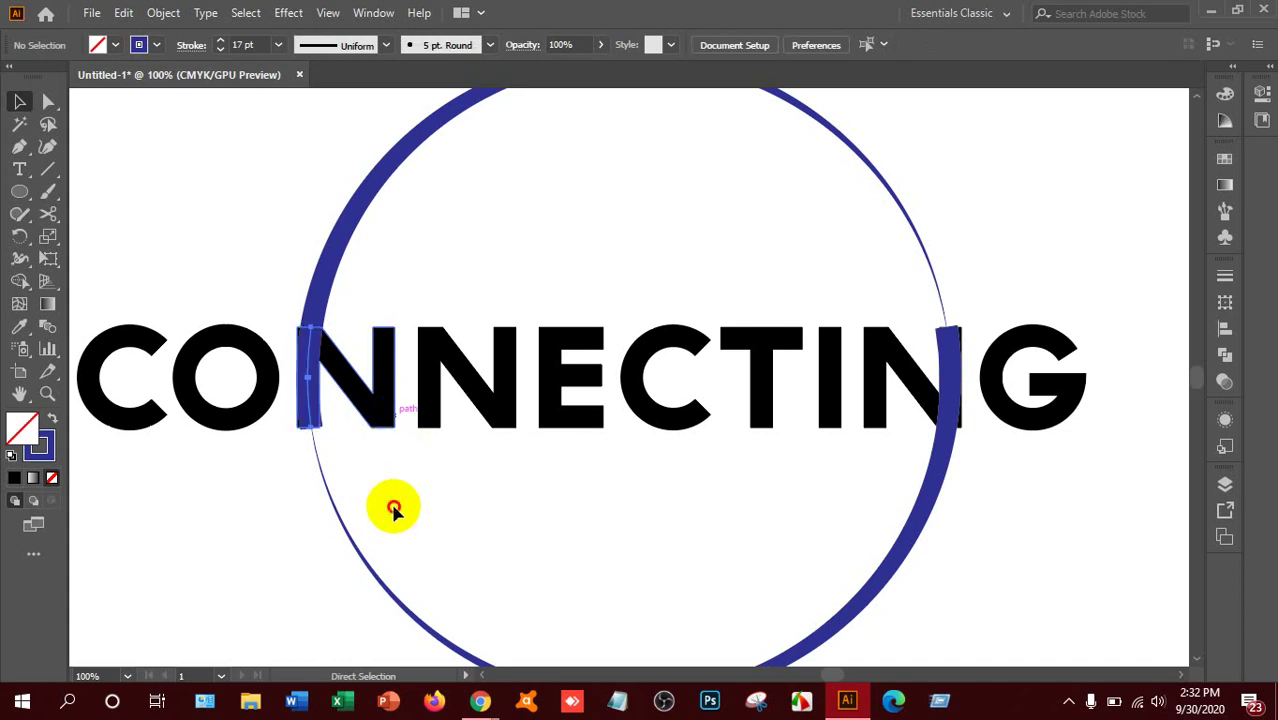
key(v)
Expand the blue stem piece's stroke into a fill with Object > Expand.
click(323, 360)
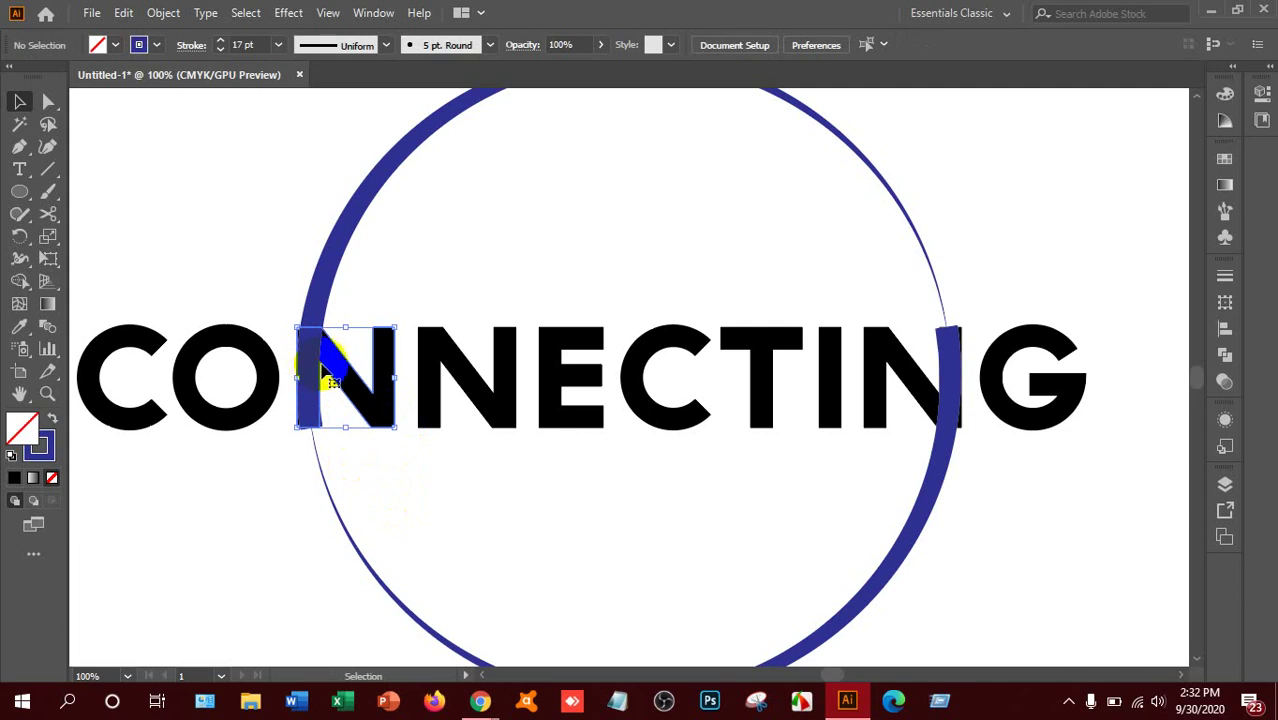
click(371, 405)
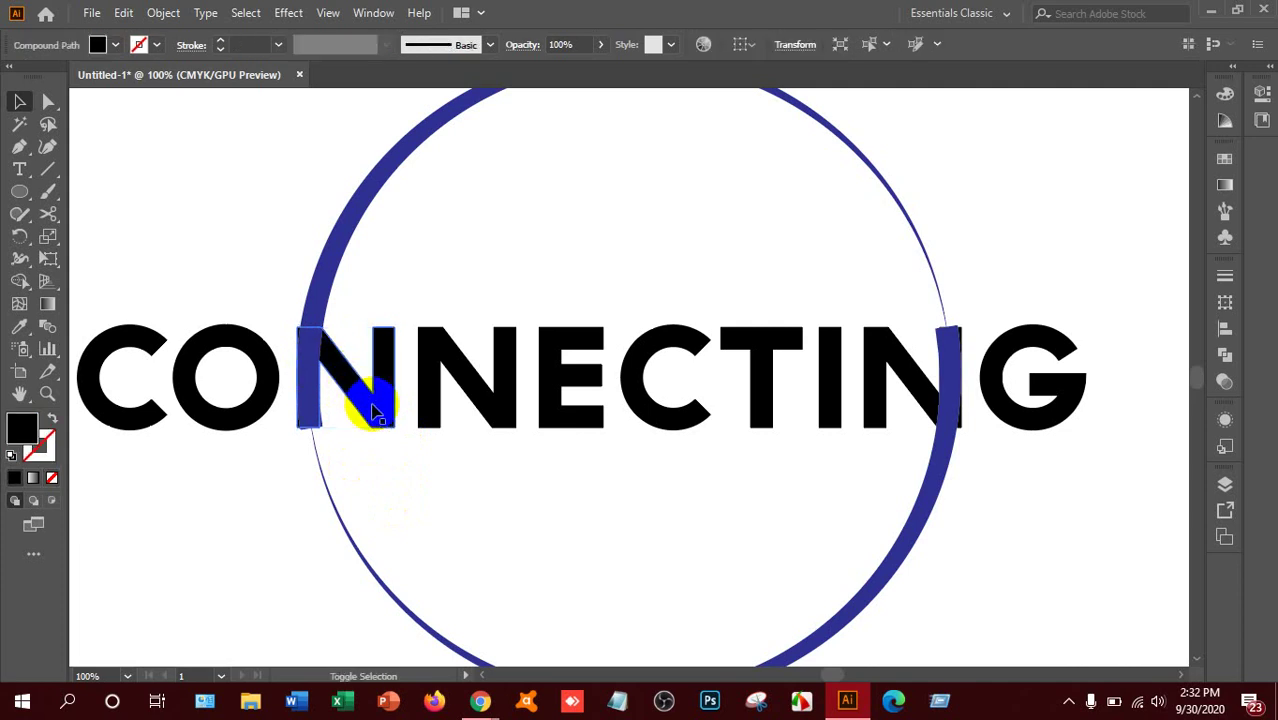
click(317, 388)
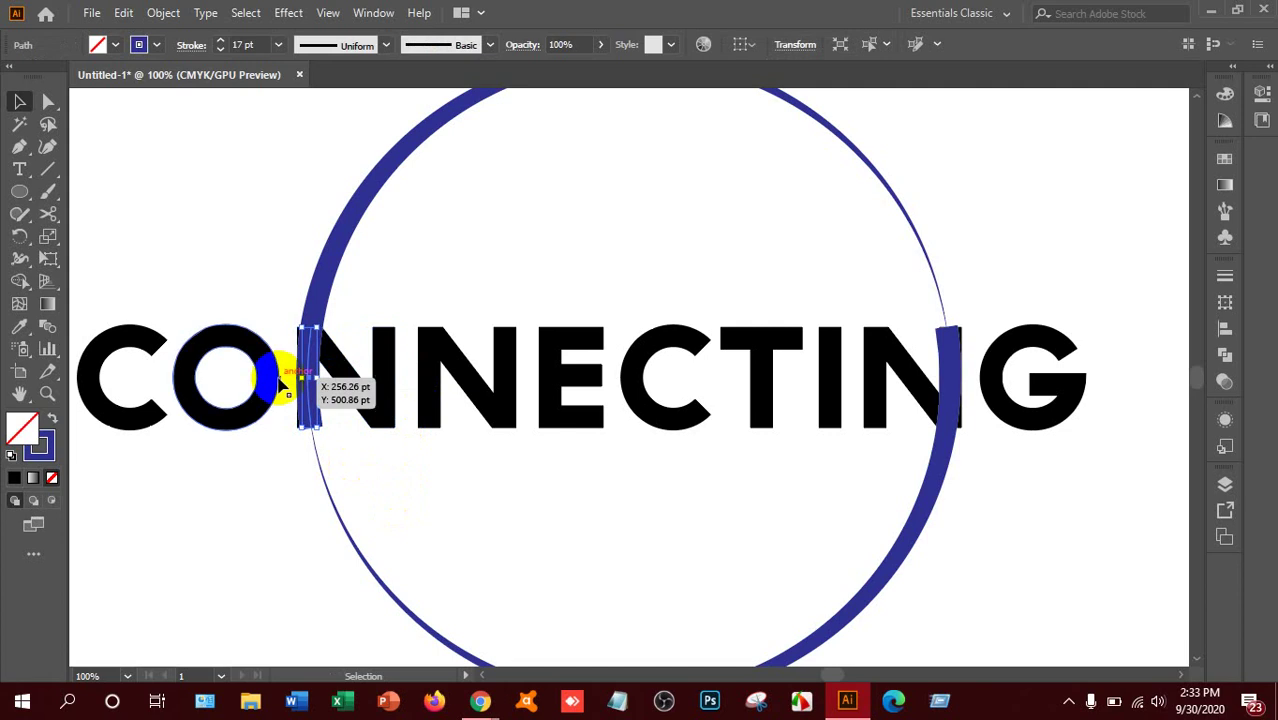
click(163, 13)
click(241, 228)
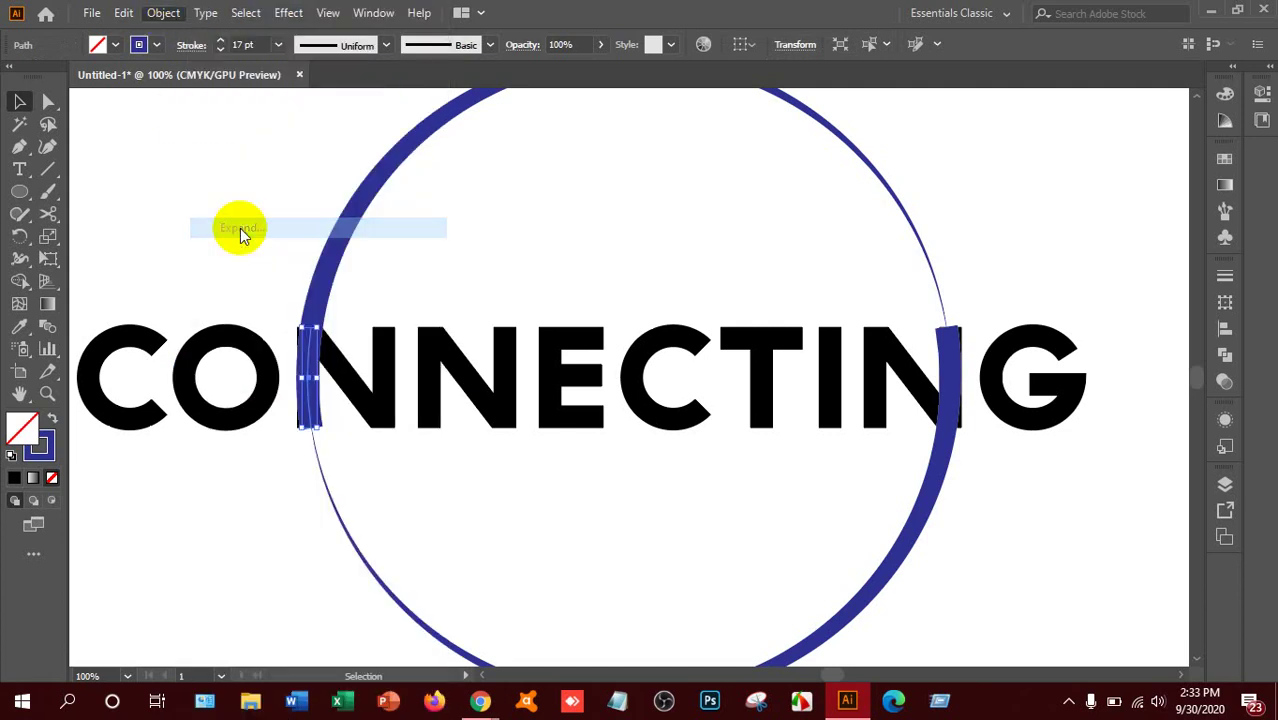
click(617, 458)
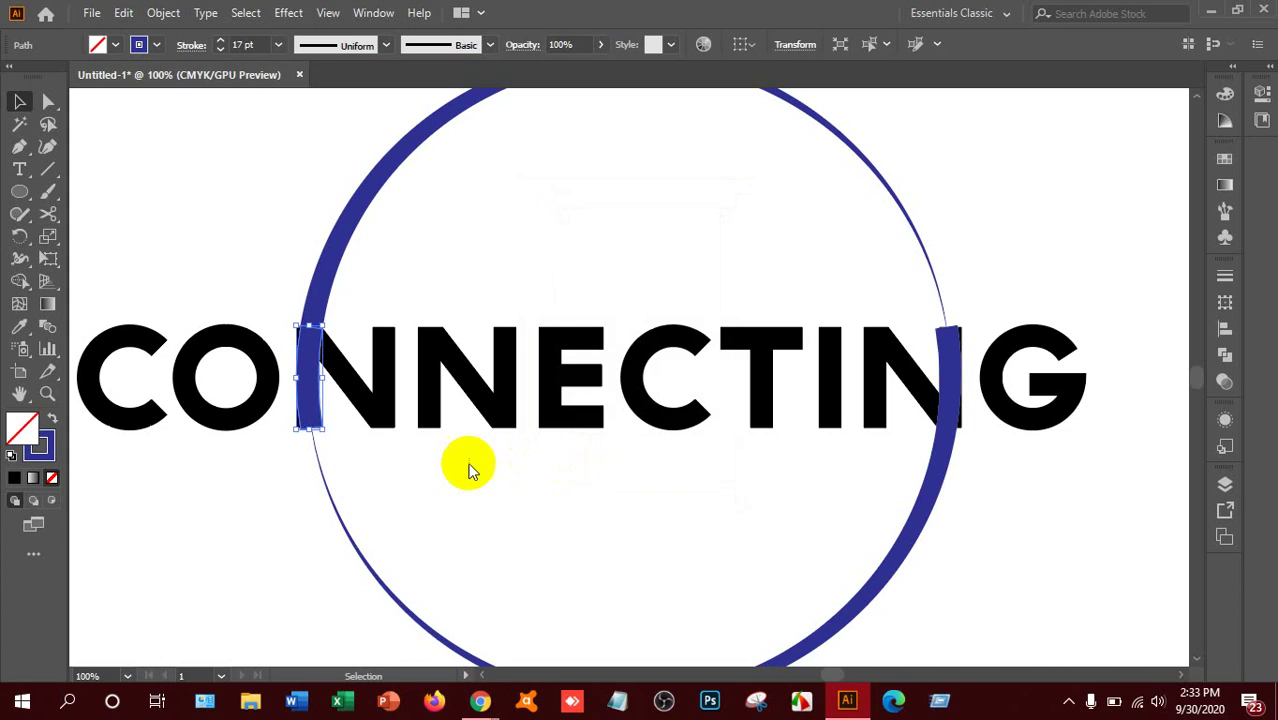
key(ctrl+shift+a)
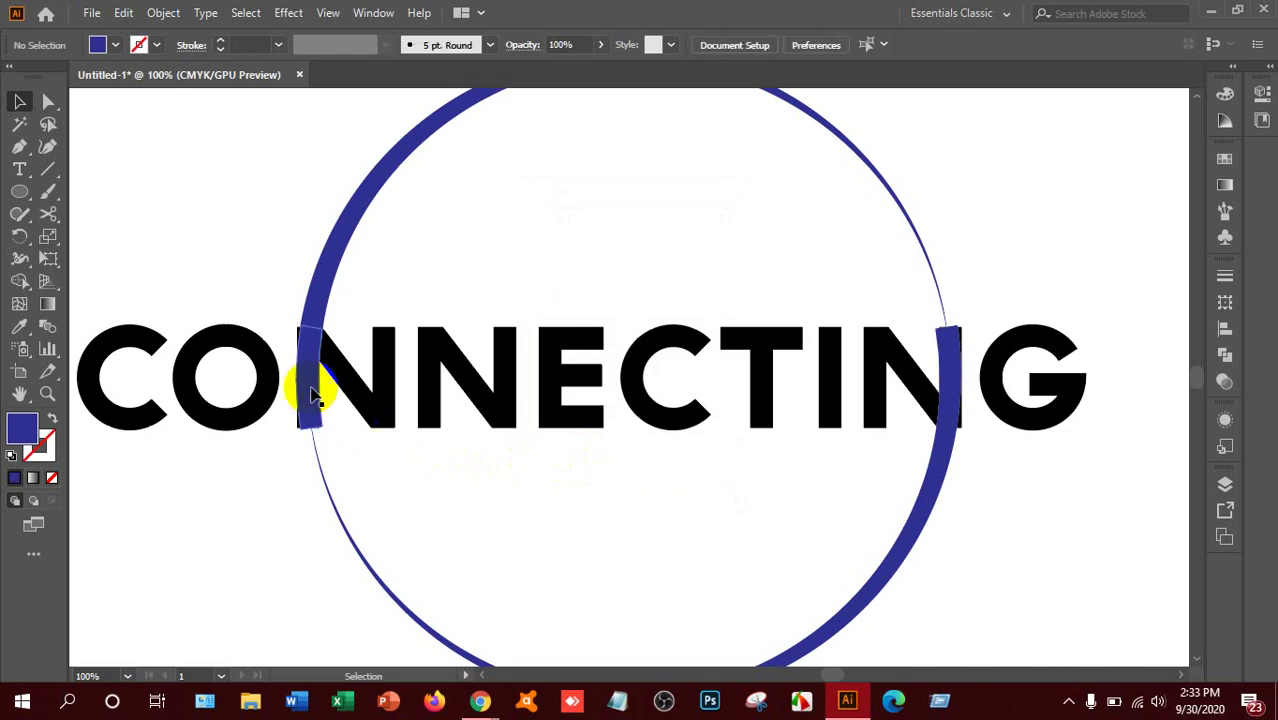
Divide the first N where the expanded blue piece overlaps it, using Pathfinder.
click(375, 425)
shift+click(350, 400)
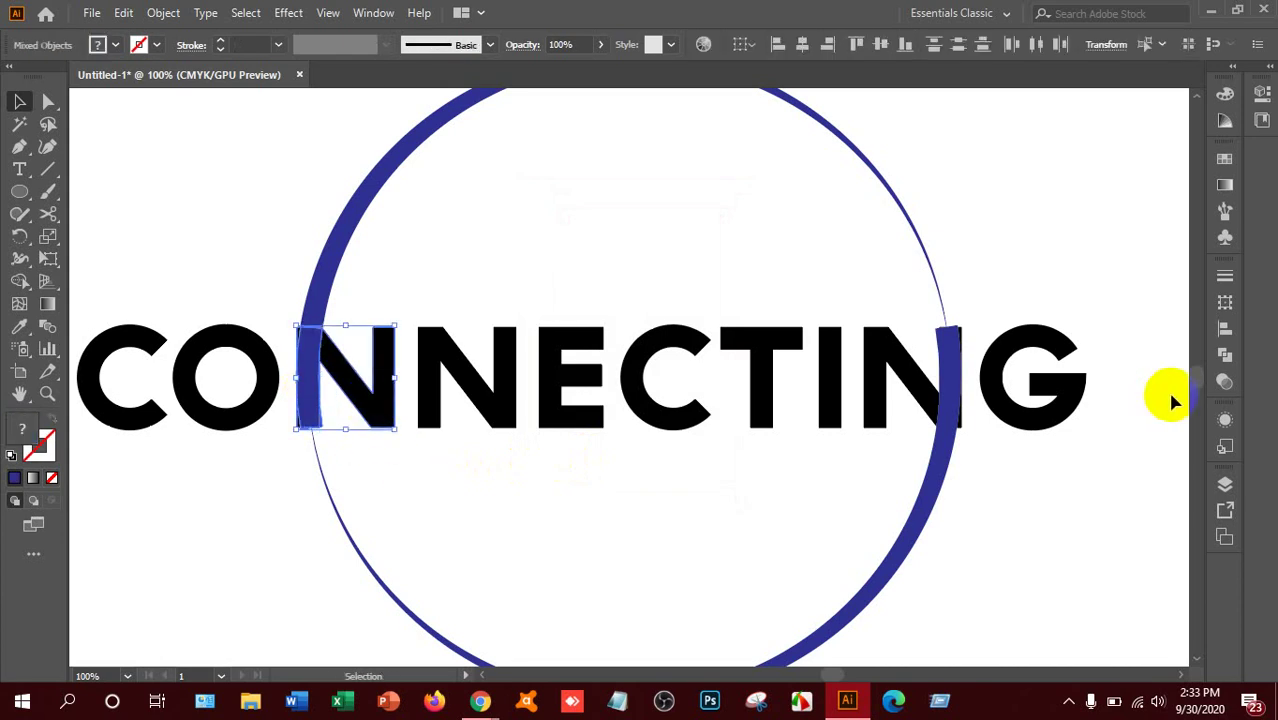
click(1224, 360)
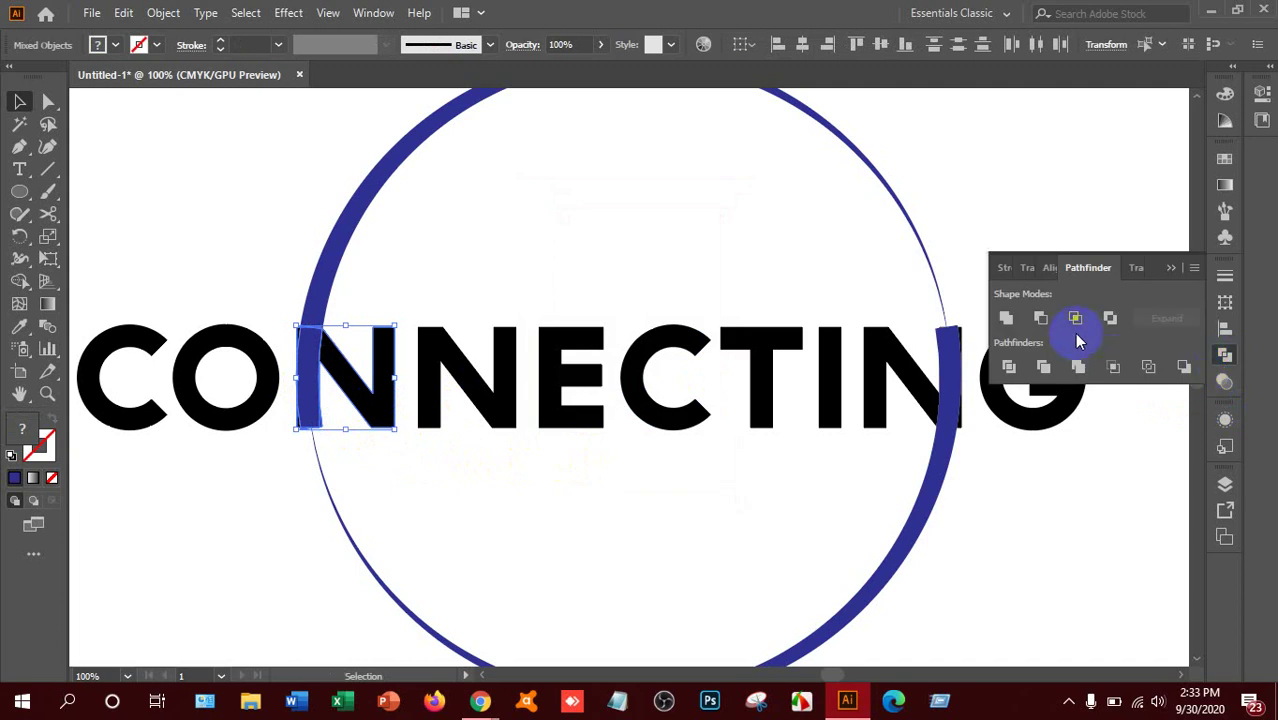
click(1010, 368)
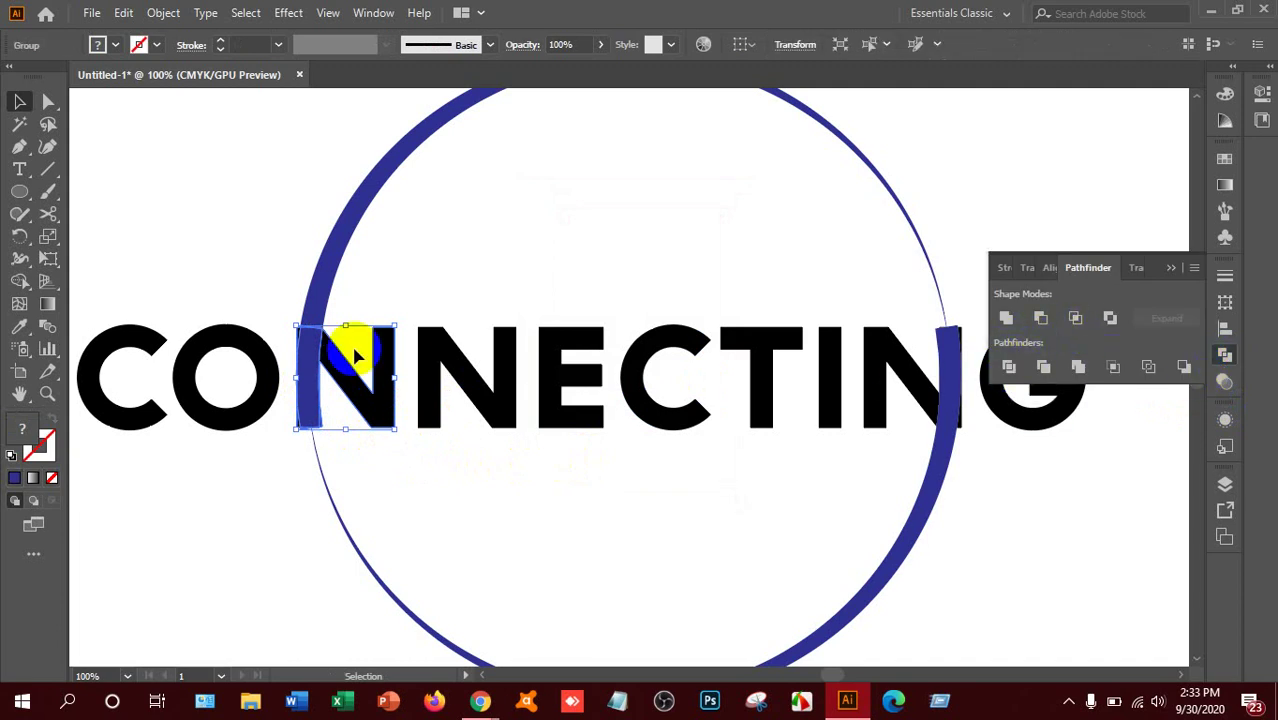
Ungroup the divided pieces and delete the small black sliver beside the blue stroke.
key(ctrl+plus)
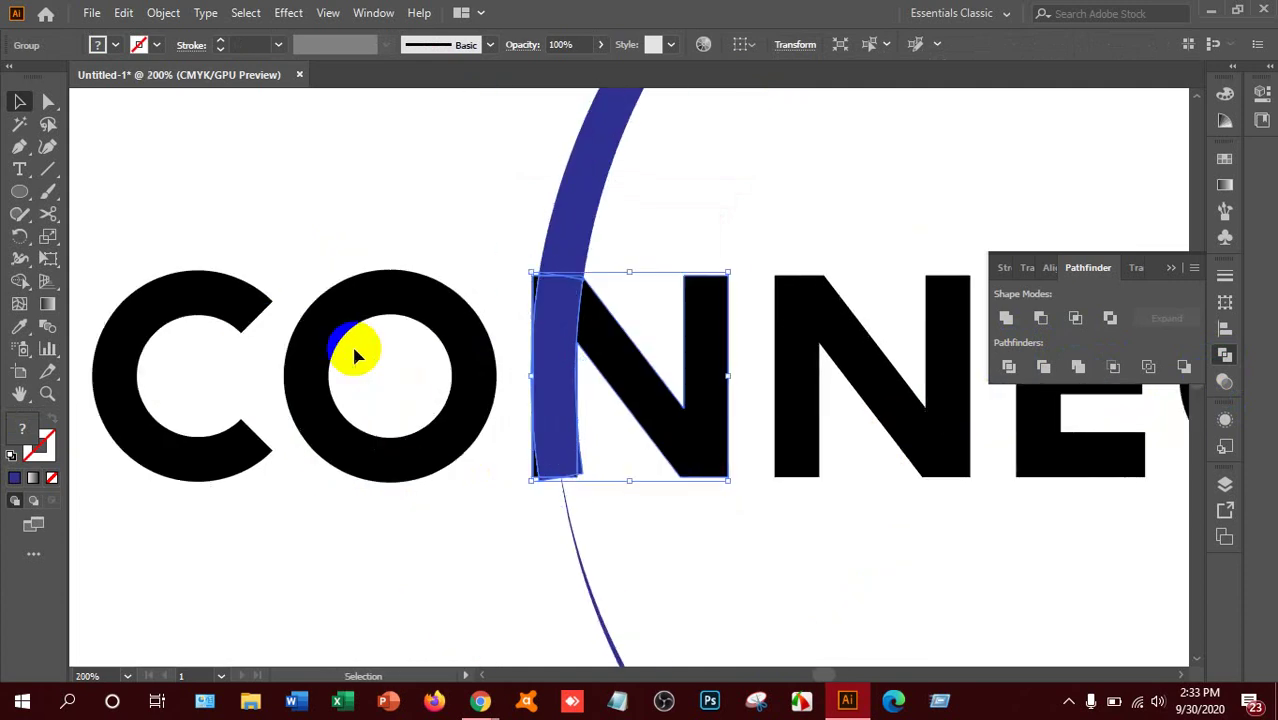
right_click(550, 307)
click(613, 457)
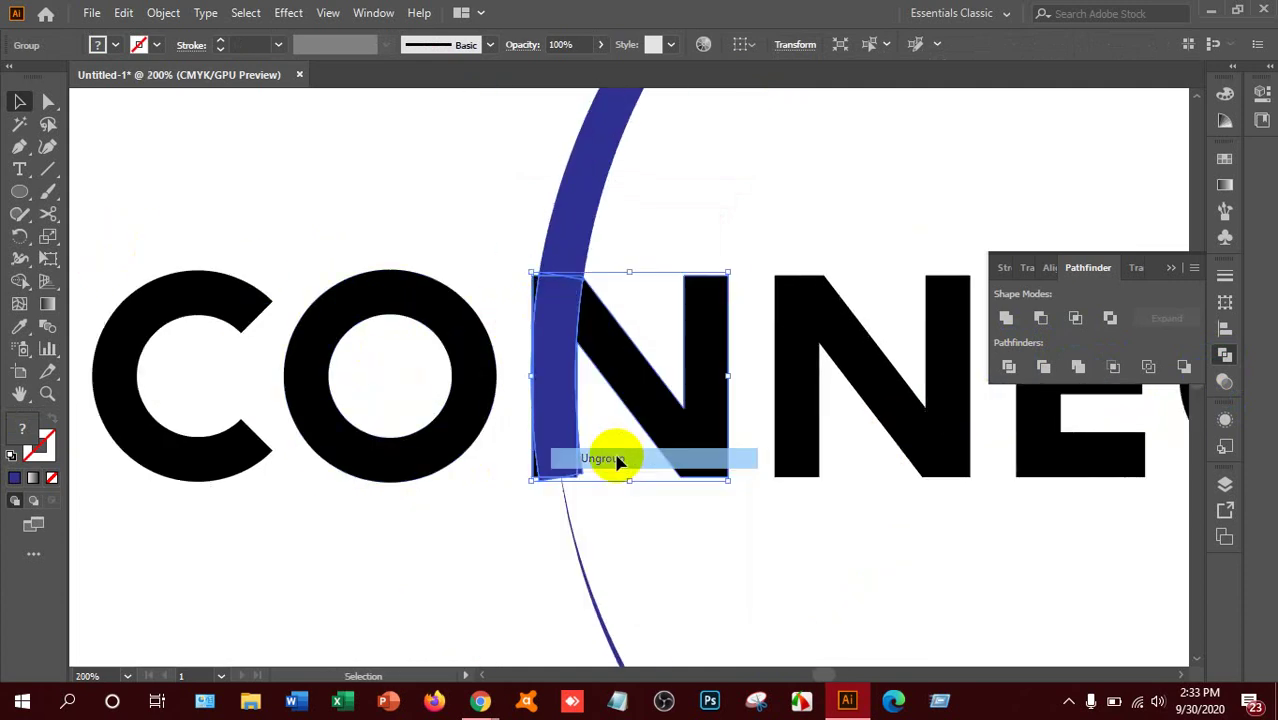
click(496, 537)
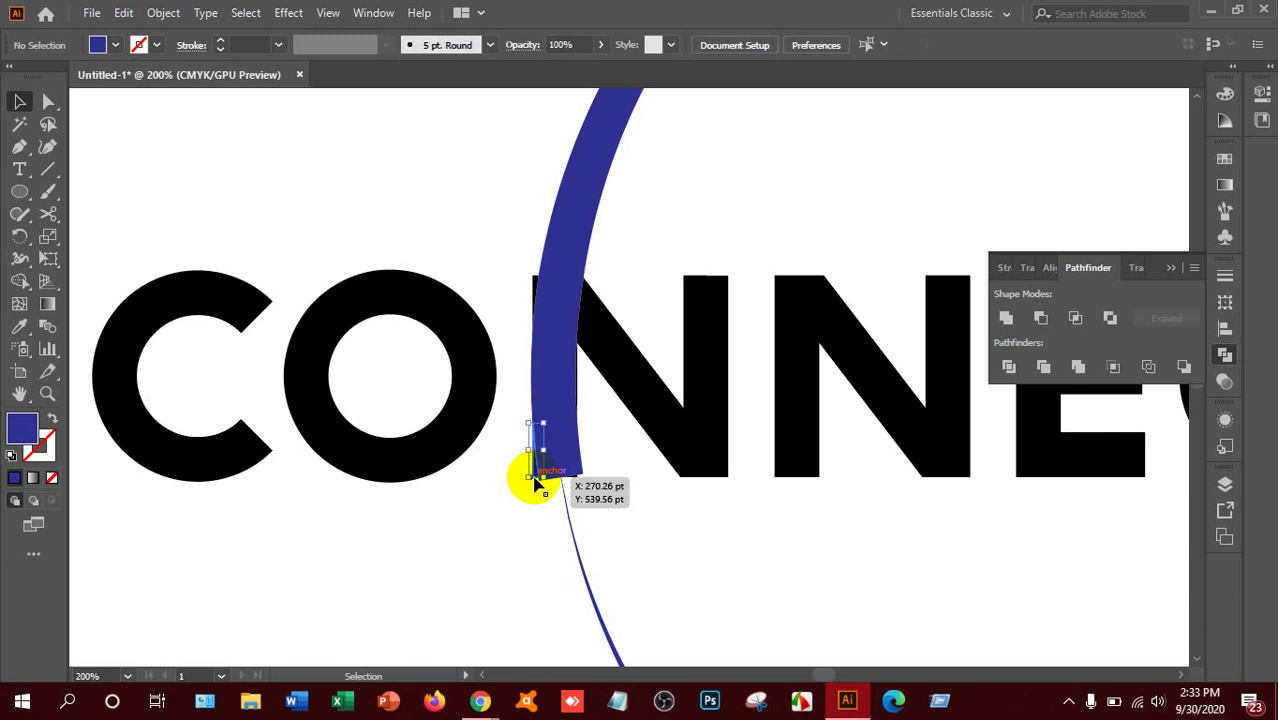
click(537, 483)
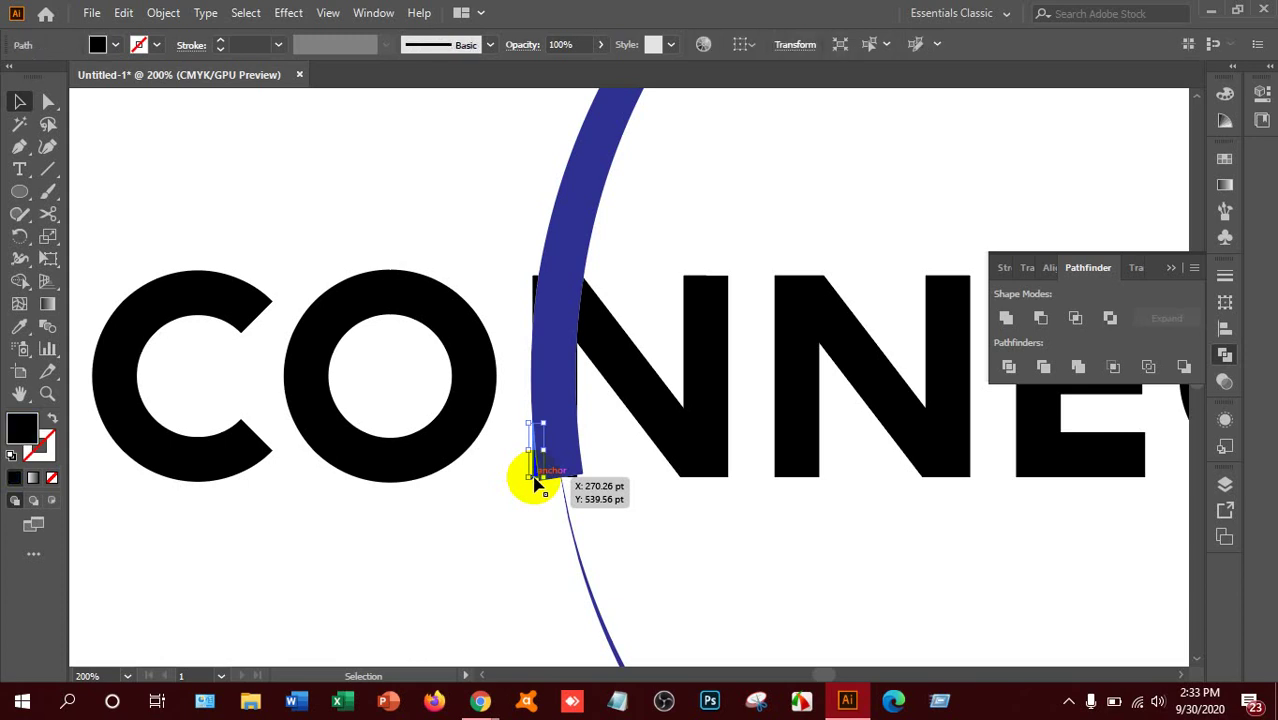
key(Delete)
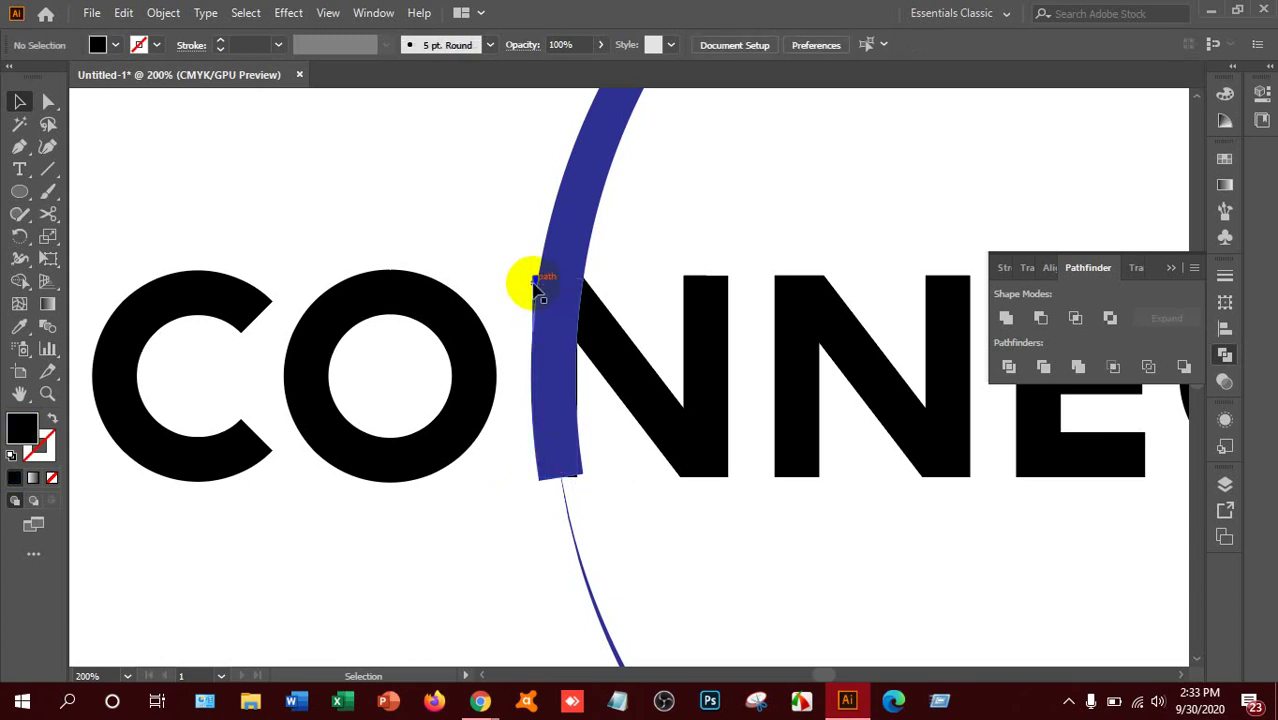
Inspect the small blue and black path pieces along the N's stem.
drag(533, 278, 581, 465)
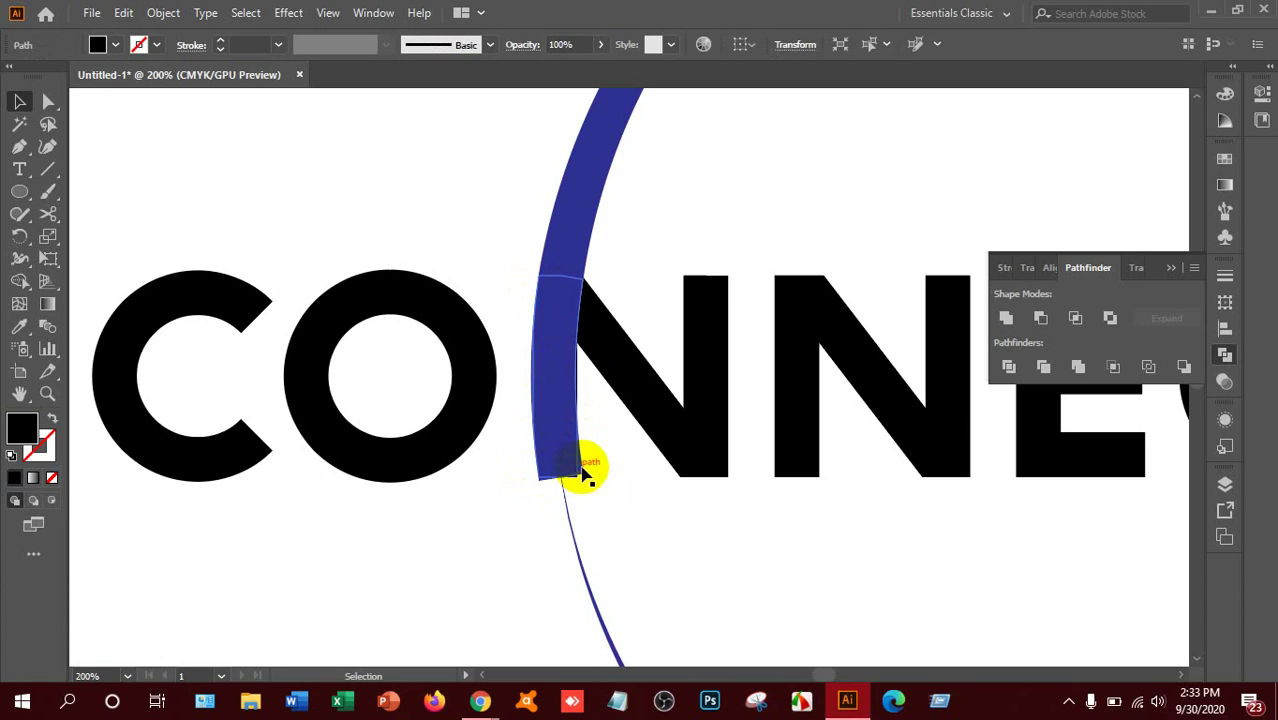
click(582, 476)
click(585, 474)
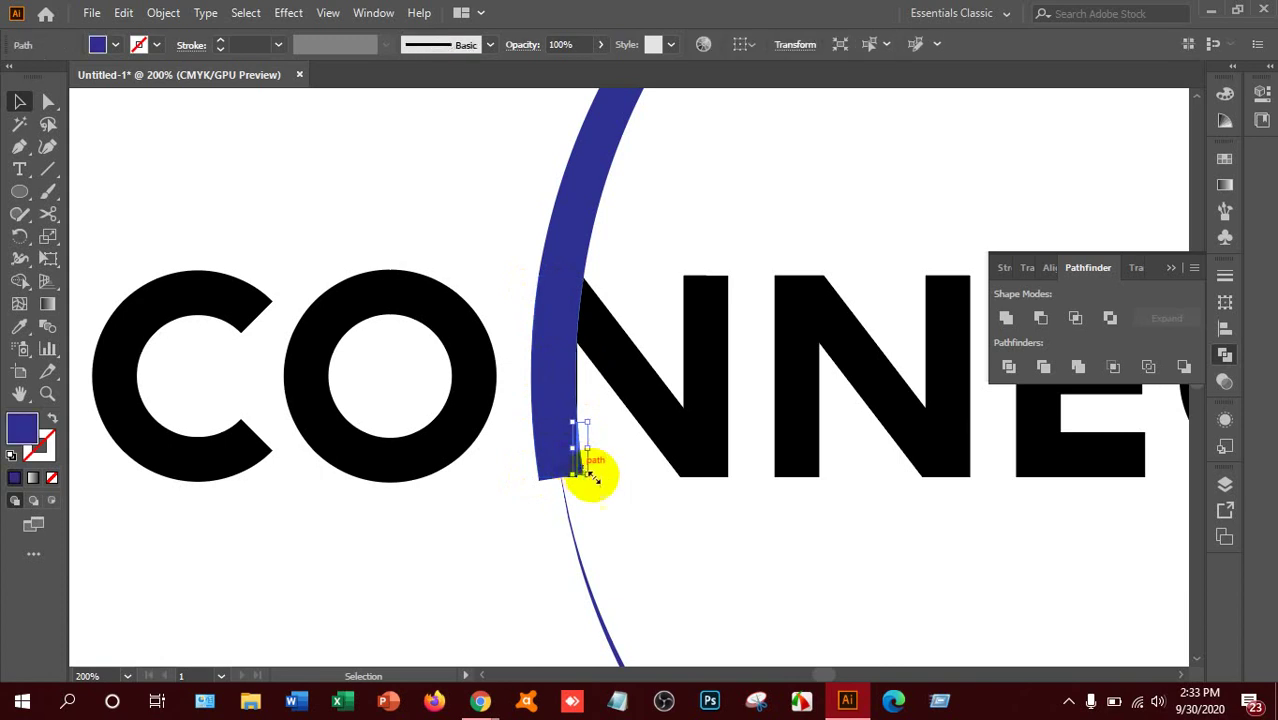
click(605, 450)
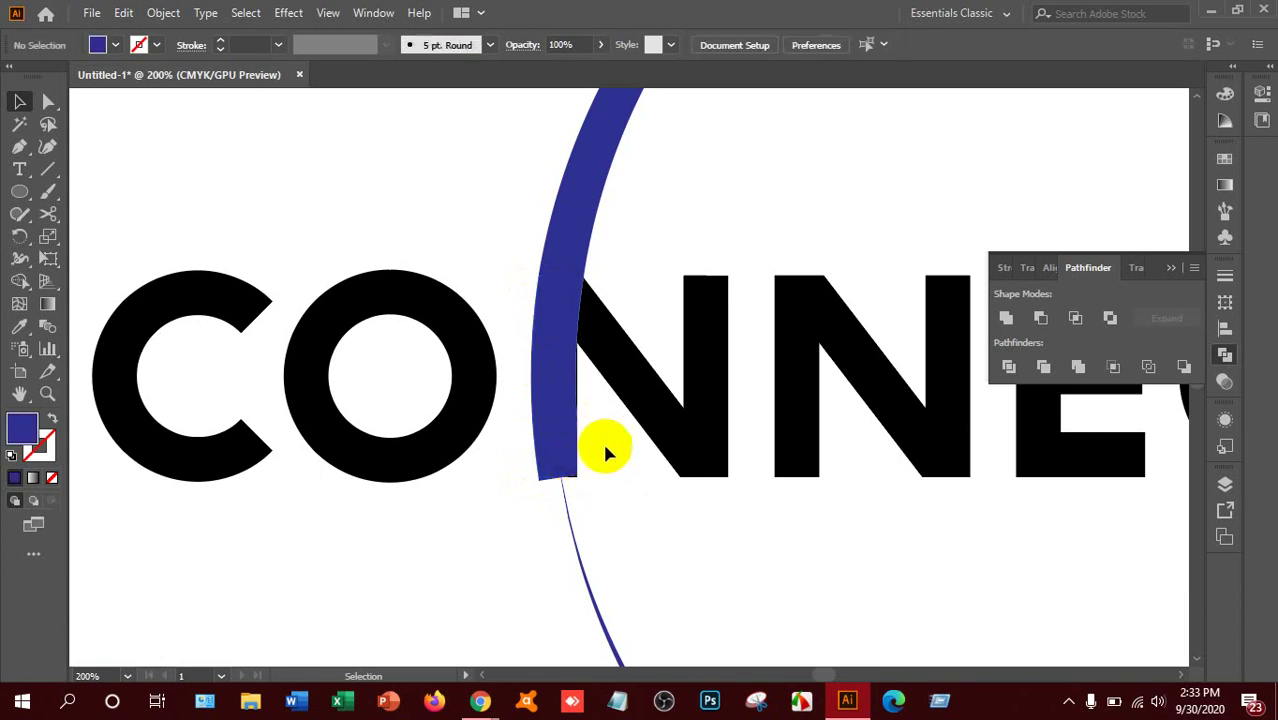
click(579, 388)
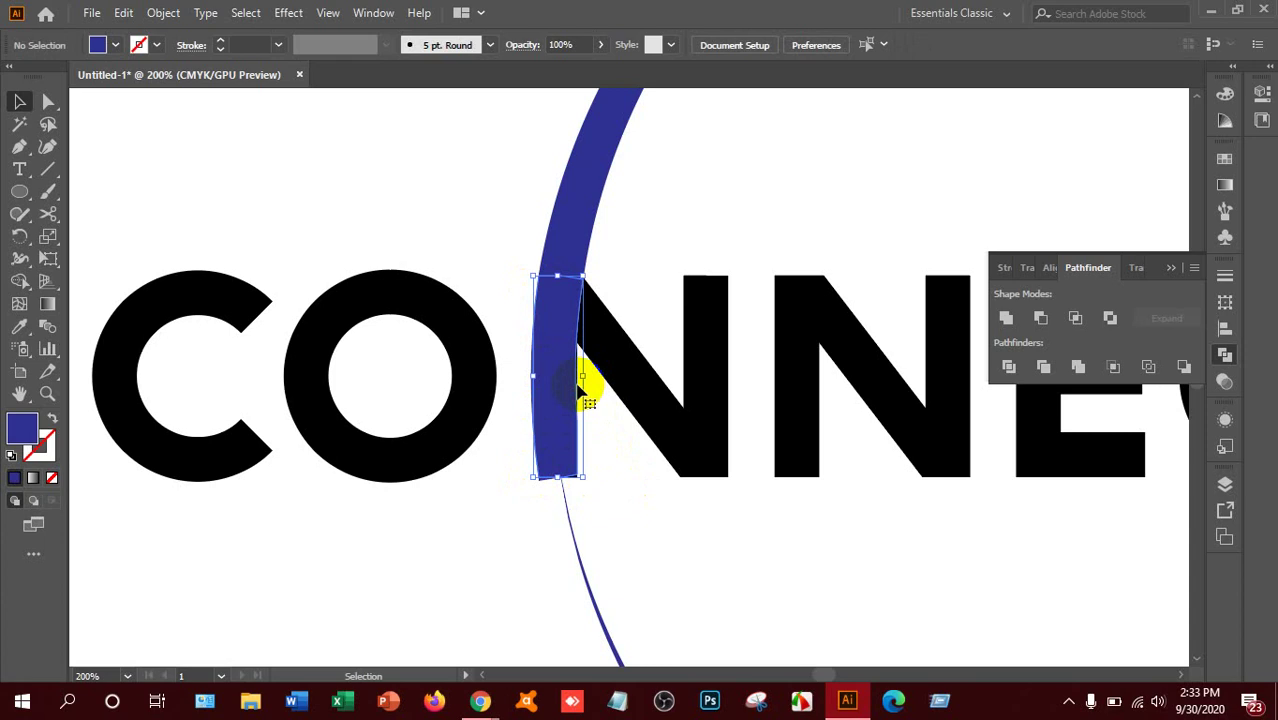
click(587, 396)
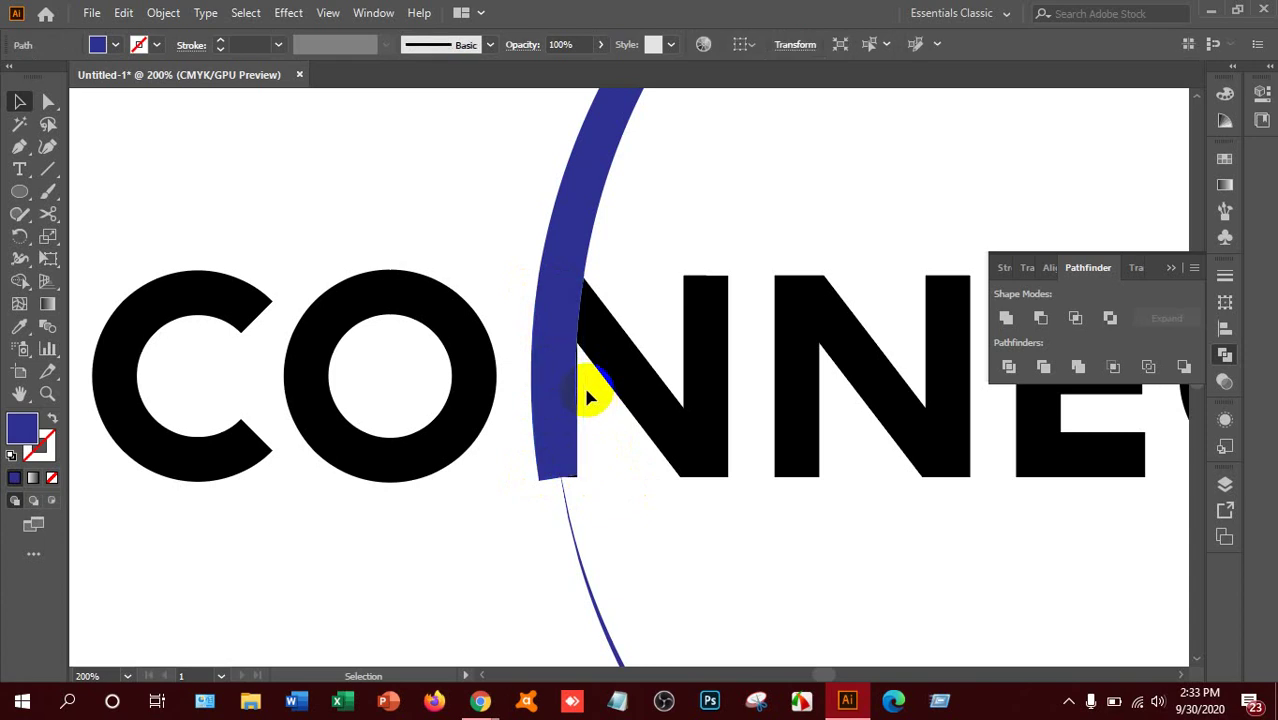
scroll(590, 397, up, 4)
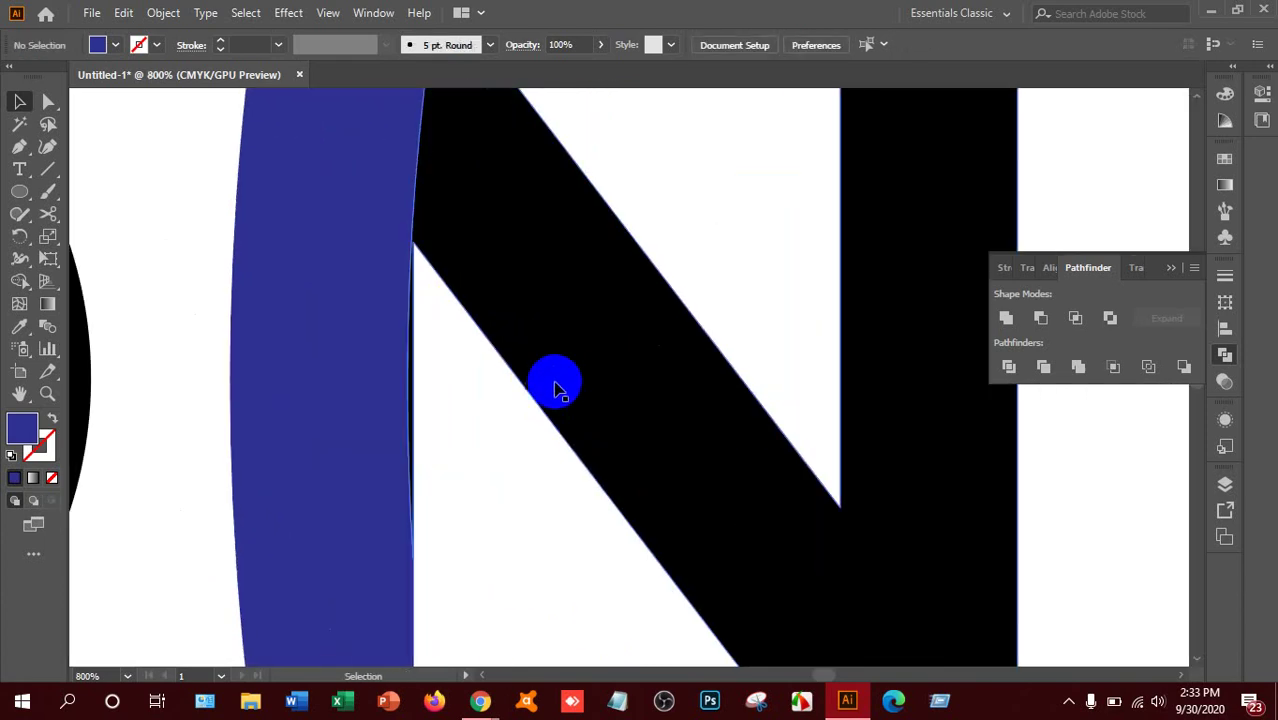
Drag the blue bar's anchors to align with the N's diagonal and straighten its left edge.
click(416, 419)
drag(497, 402, 470, 447)
click(222, 430)
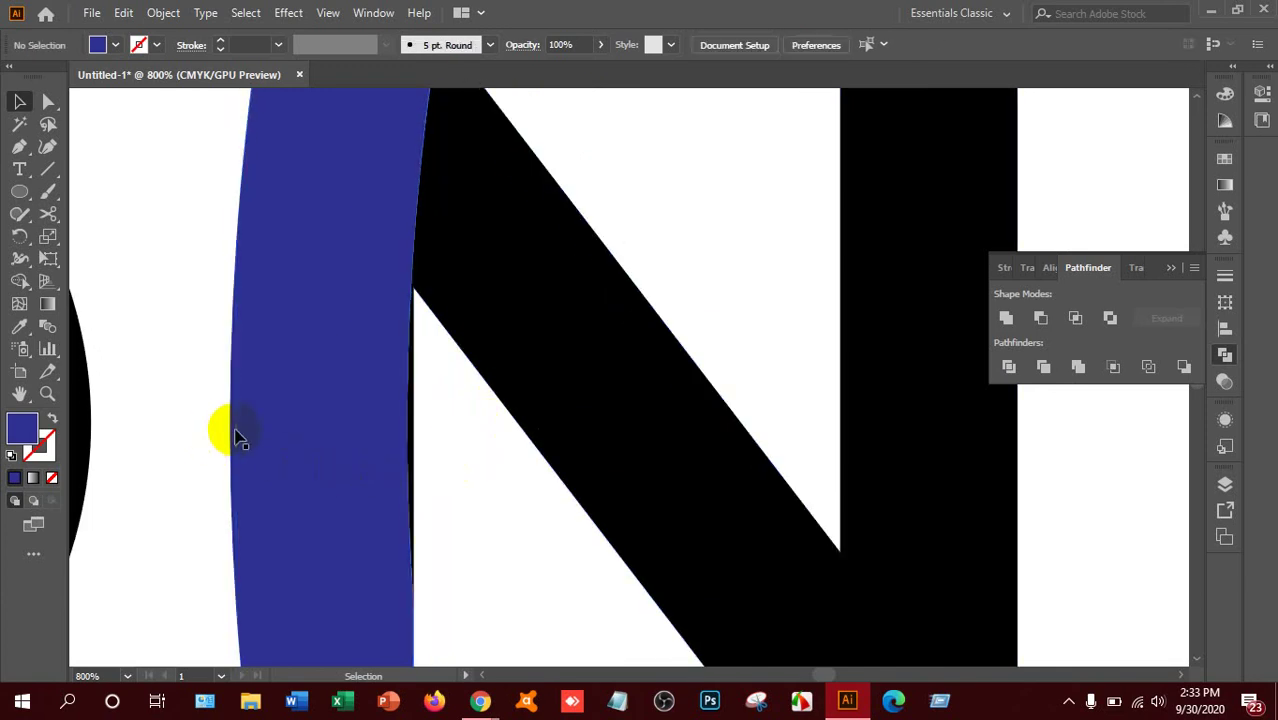
drag(234, 425, 233, 427)
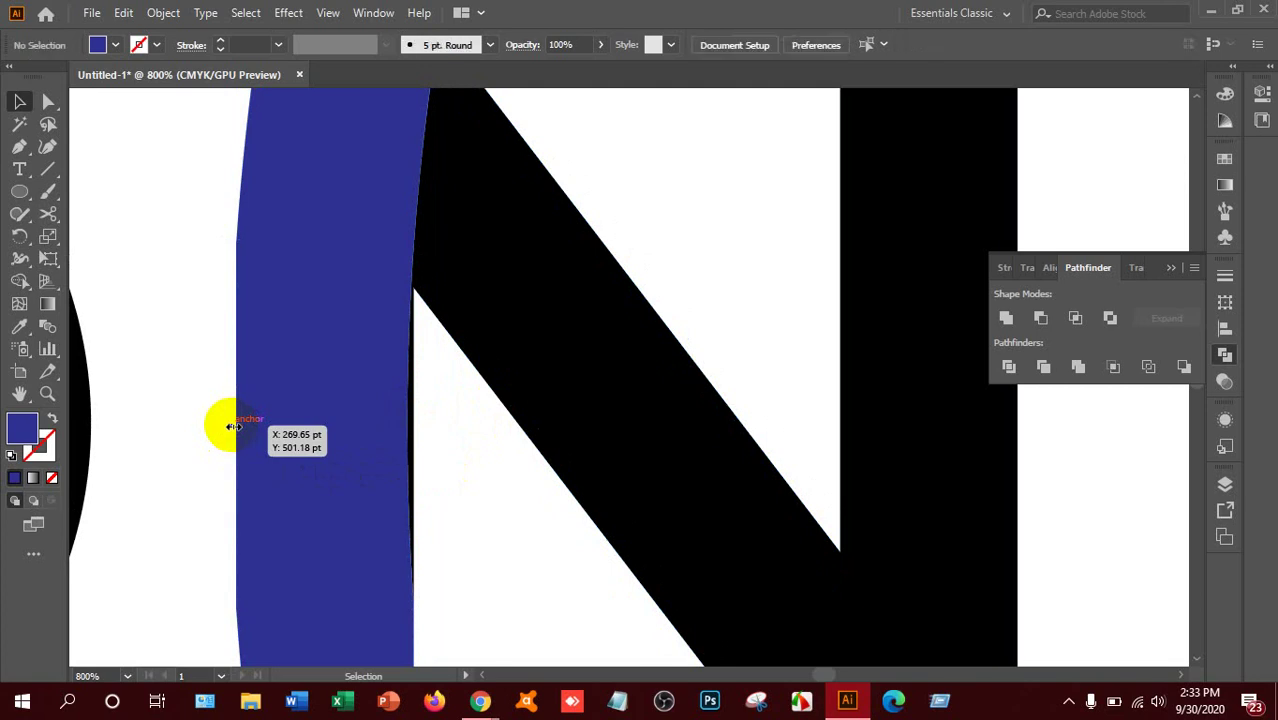
drag(233, 427, 245, 437)
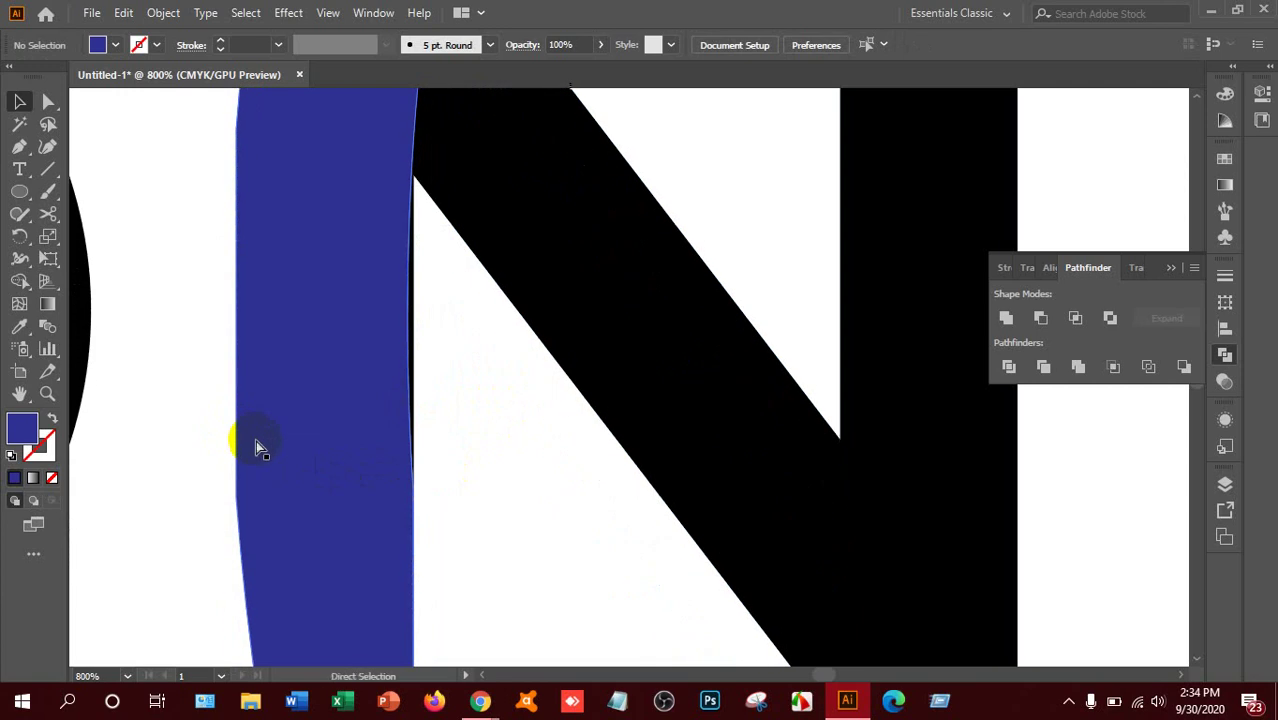
key(ctrl+0)
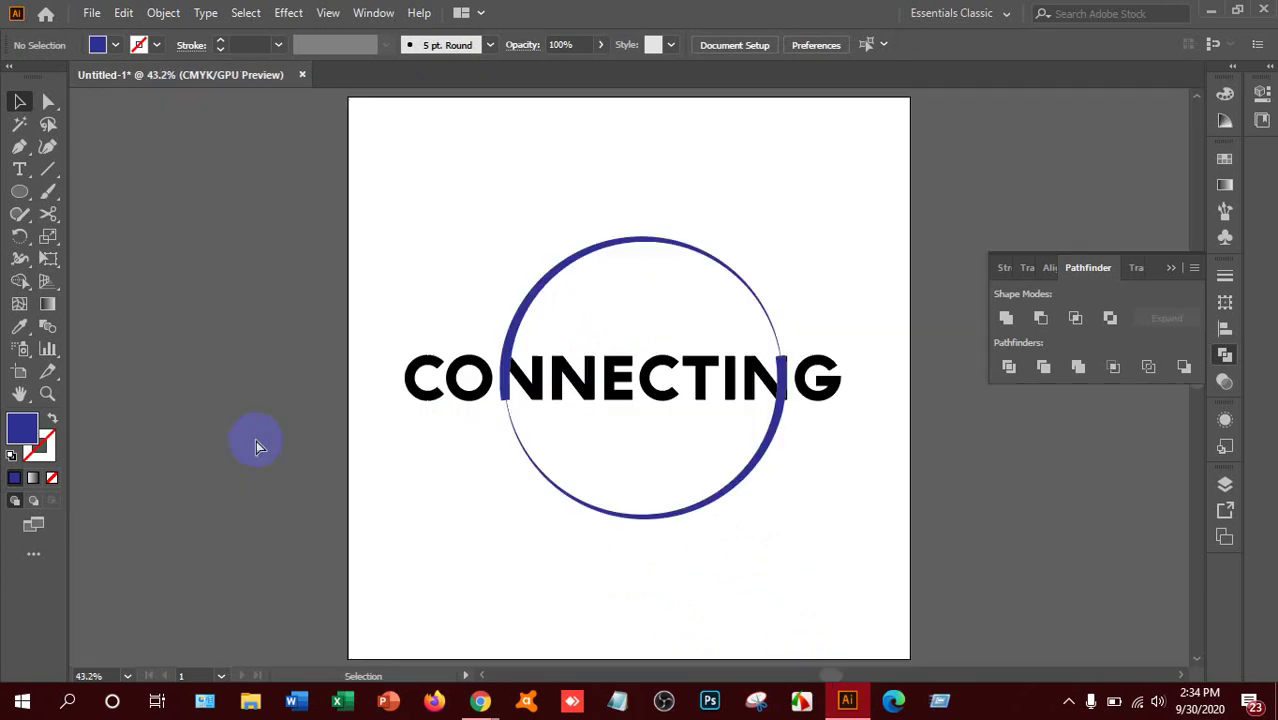
Shift the blue bar piece left of the first N, leaving a white gap beside it.
key(ctrl+equal)
key(ctrl+equal)
key(ctrl+equal)
key(ctrl+equal)
key(ctrl+equal)
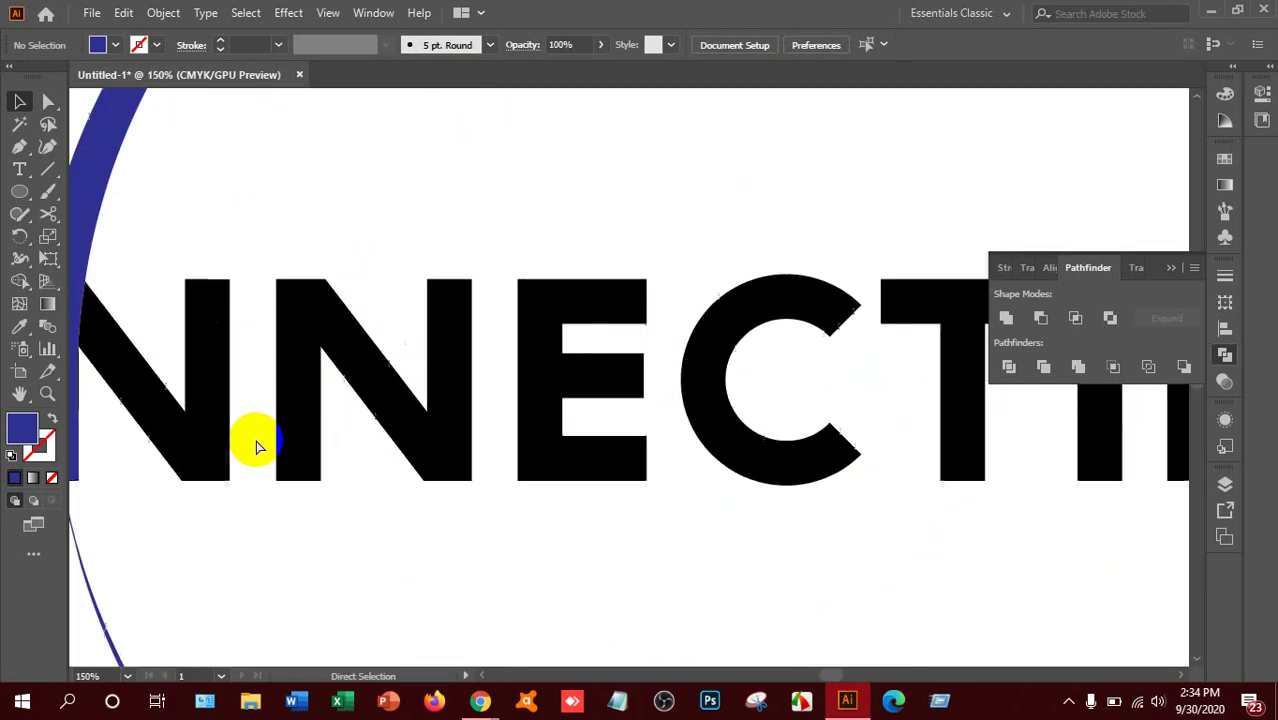
click(826, 677)
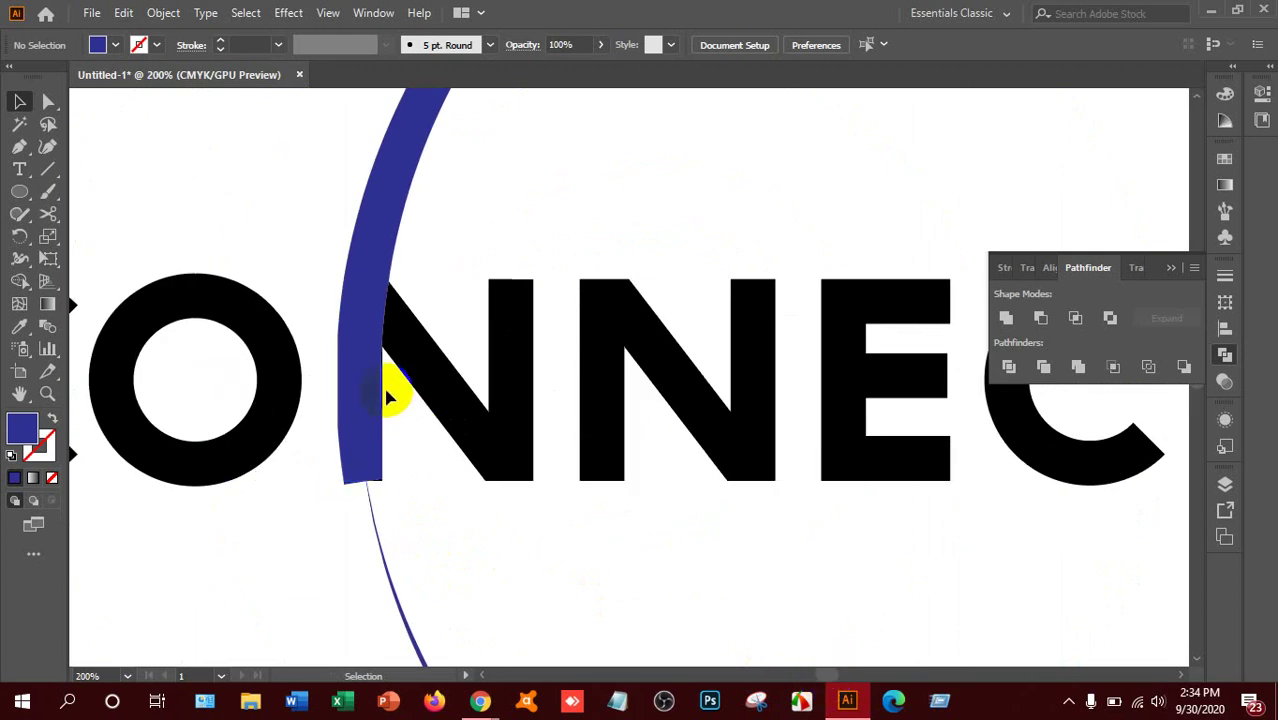
drag(383, 384, 340, 388)
key(a)
key(v)
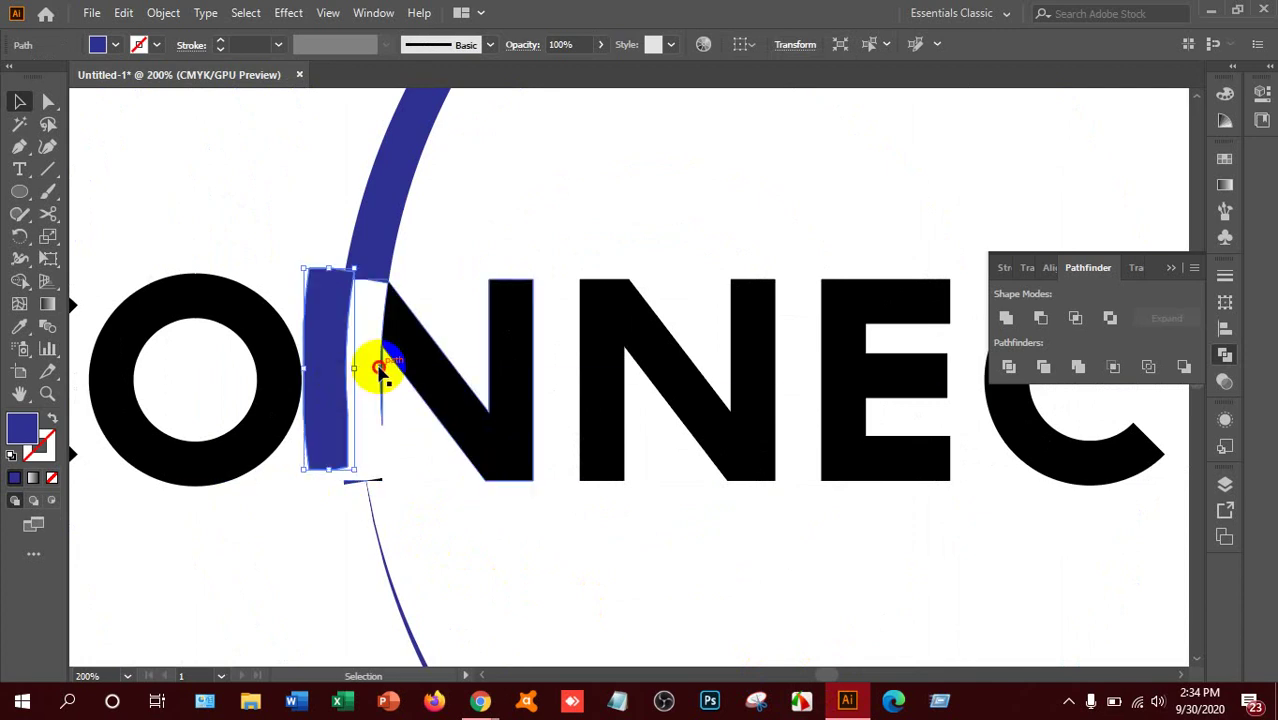
click(381, 372)
click(478, 519)
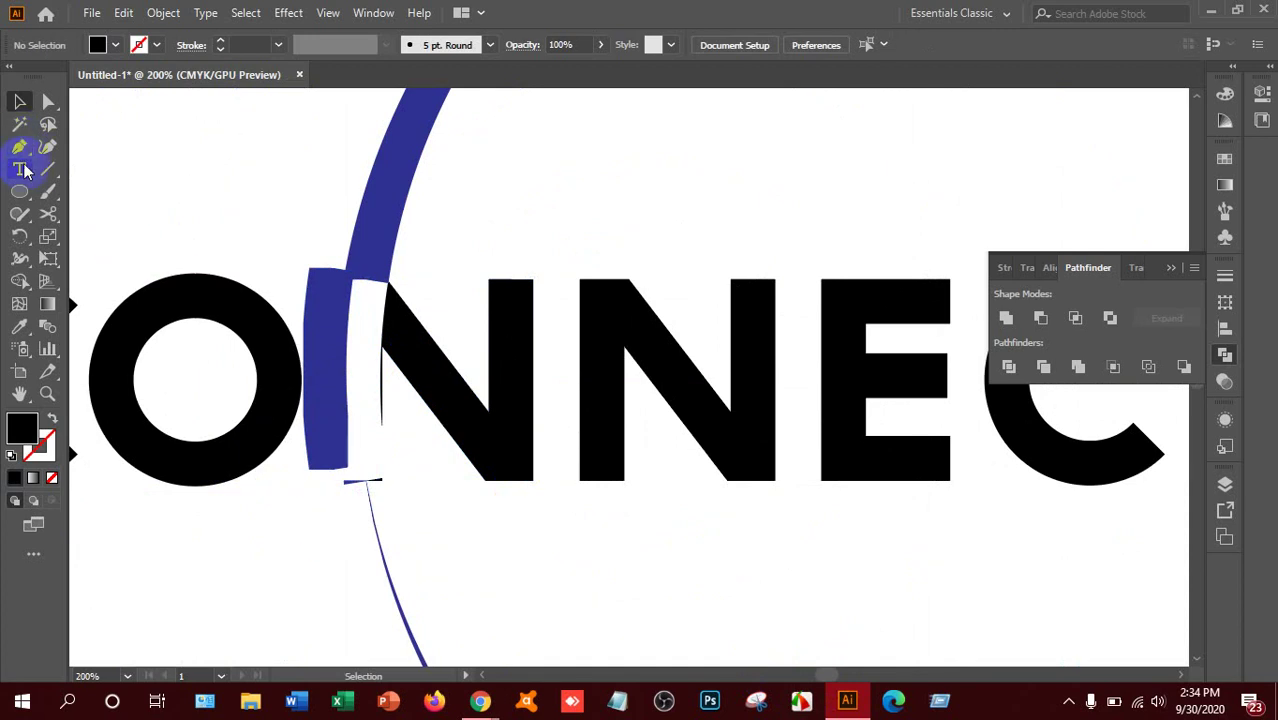
Draw a thin rectangle against the first N's left stem and a line rotated along its diagonal.
drag(19, 190, 77, 192)
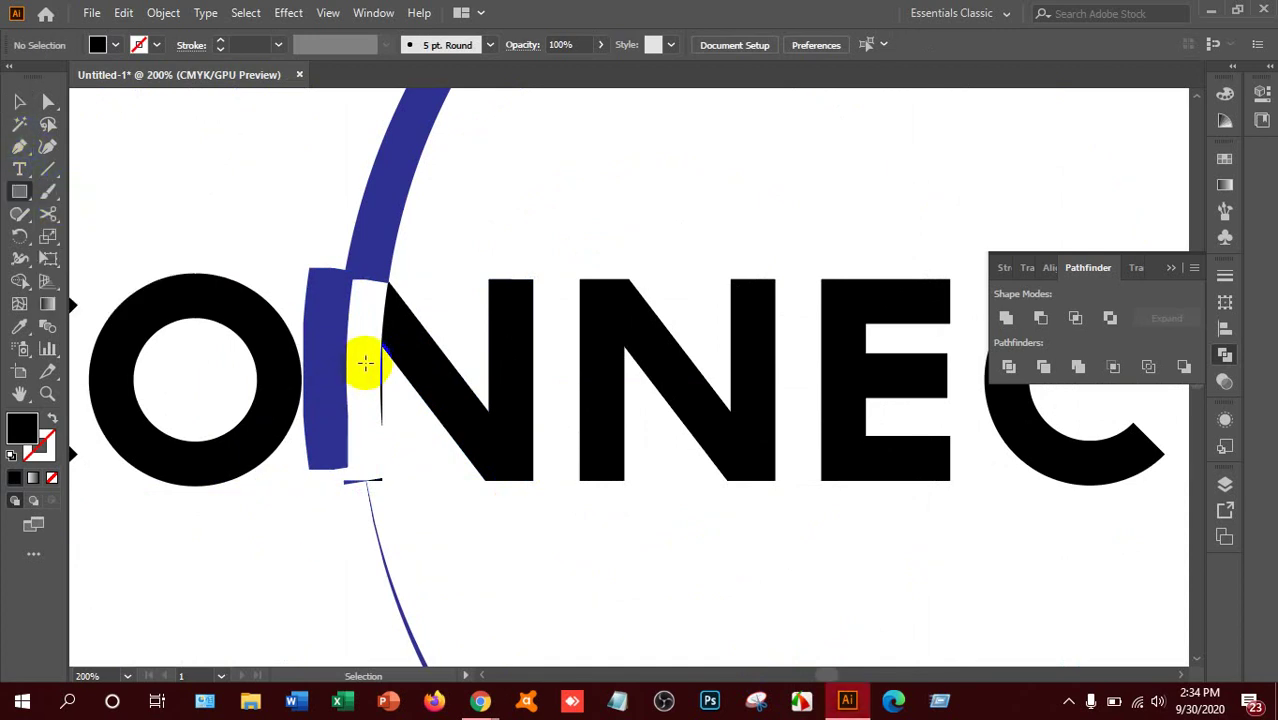
drag(377, 351, 388, 441)
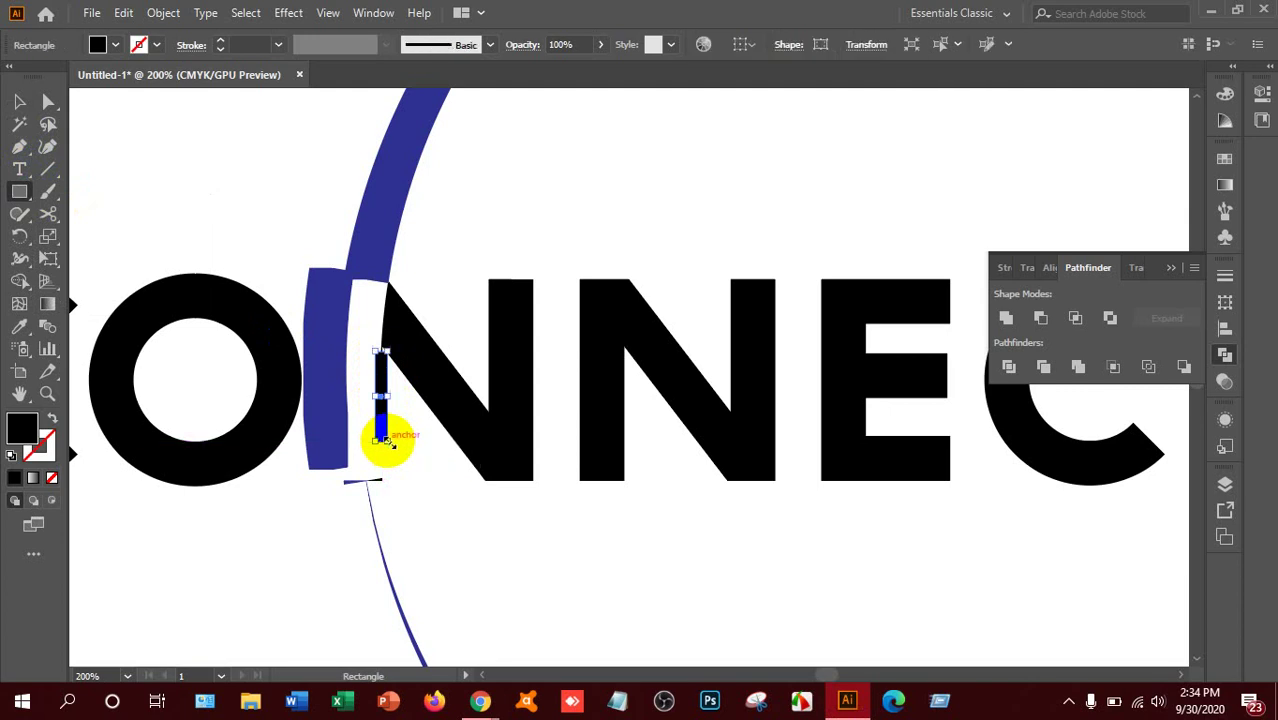
key(ctrl+shift+a)
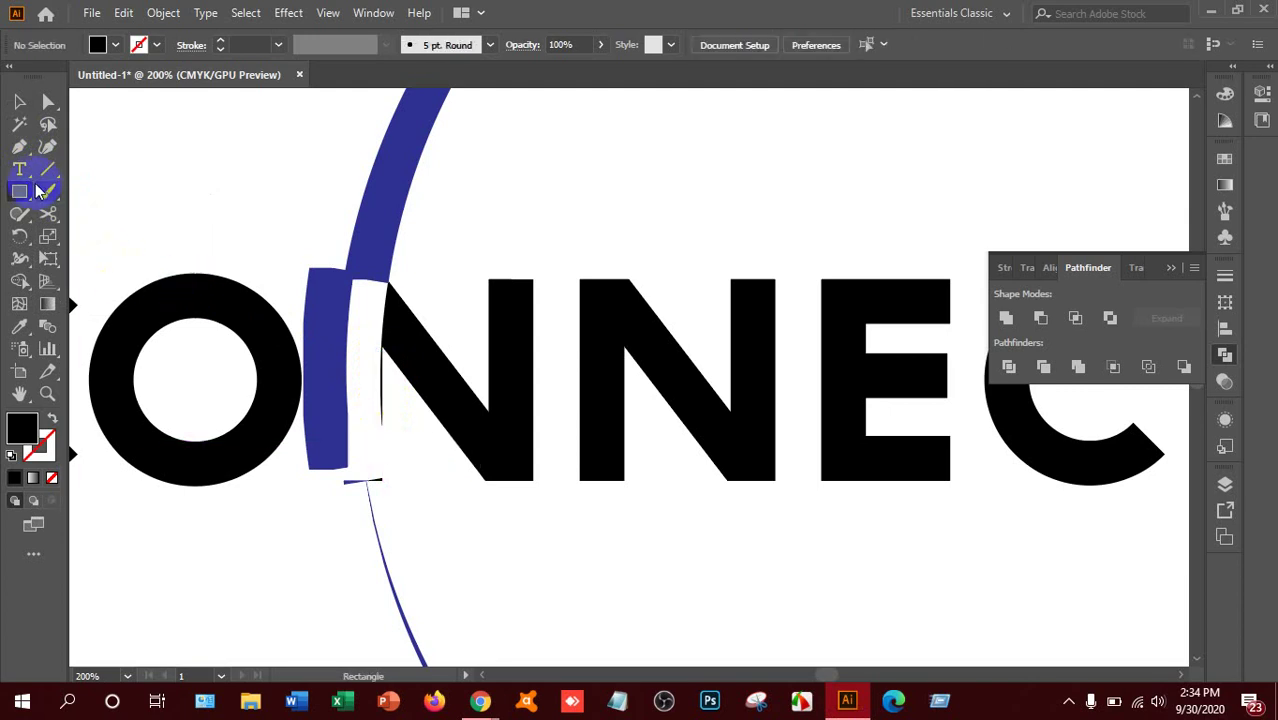
key(backslash)
drag(357, 351, 447, 352)
click(19, 101)
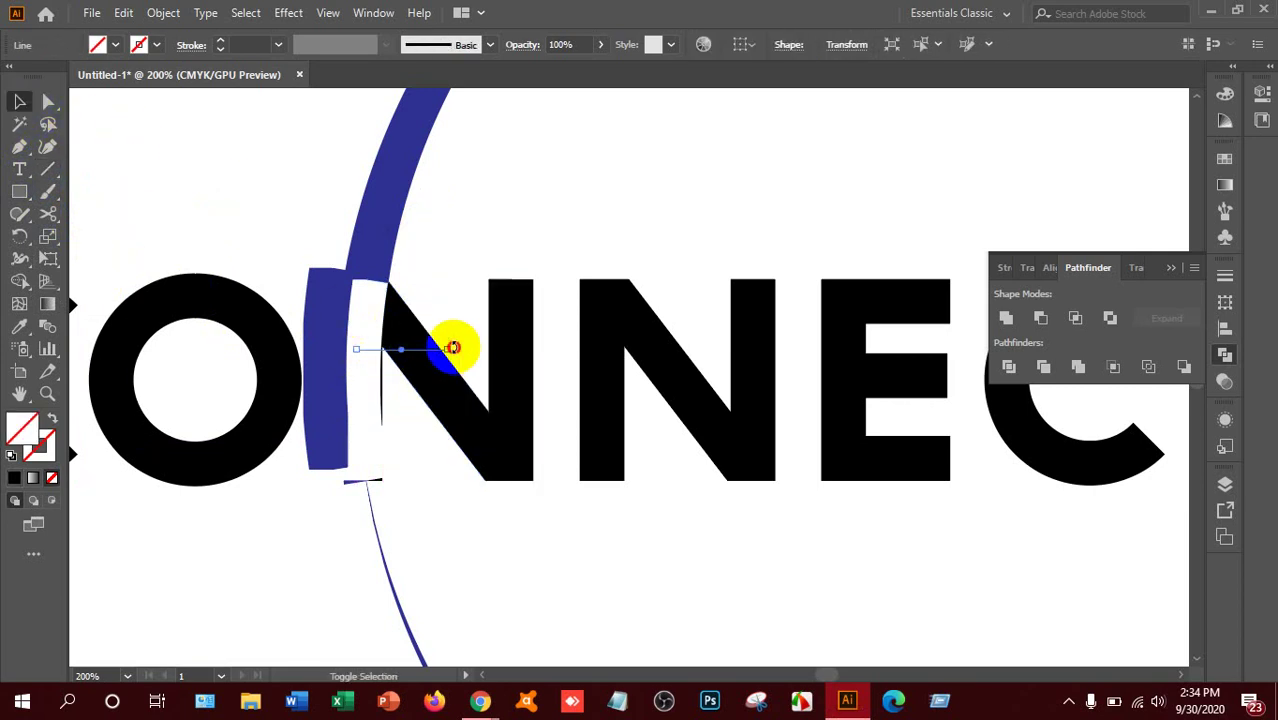
mouse_move(452, 348)
mouse_down()
mouse_move(470, 398)
mouse_move(371, 343)
mouse_up()
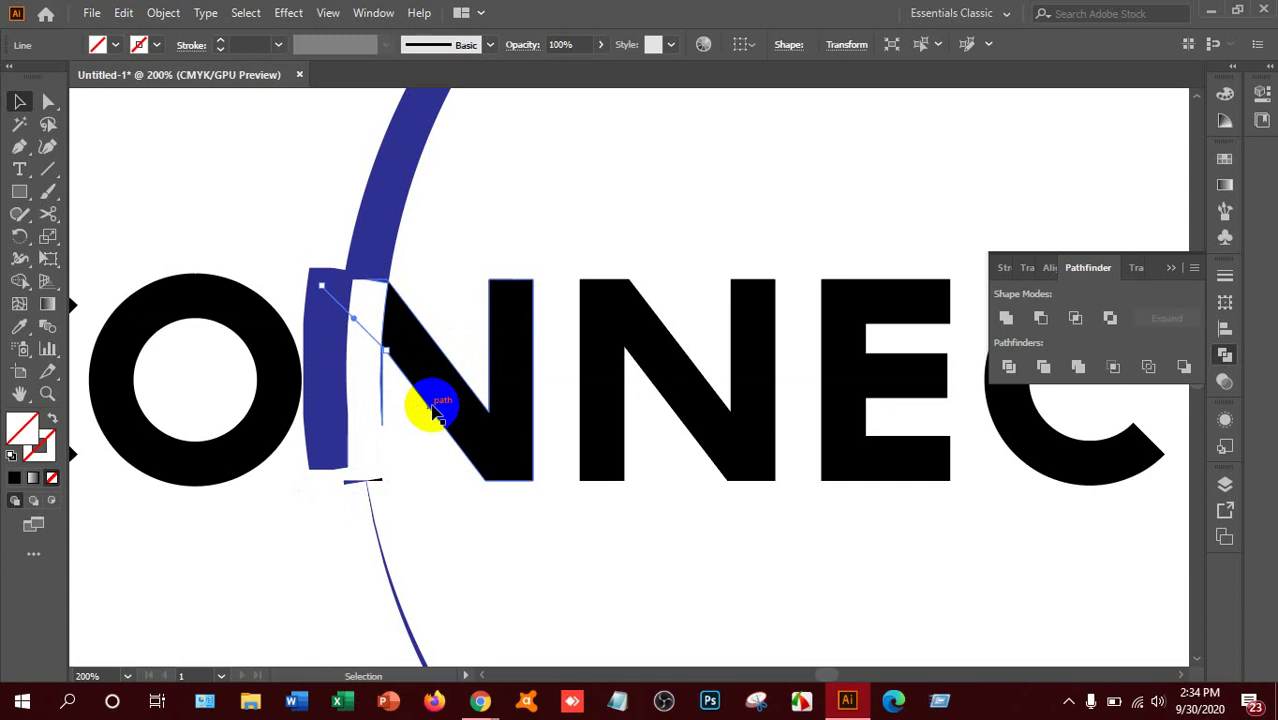
Move the blue bar onto the O, Divide the N with Pathfinder, and check the resulting pieces.
drag(331, 357, 250, 303)
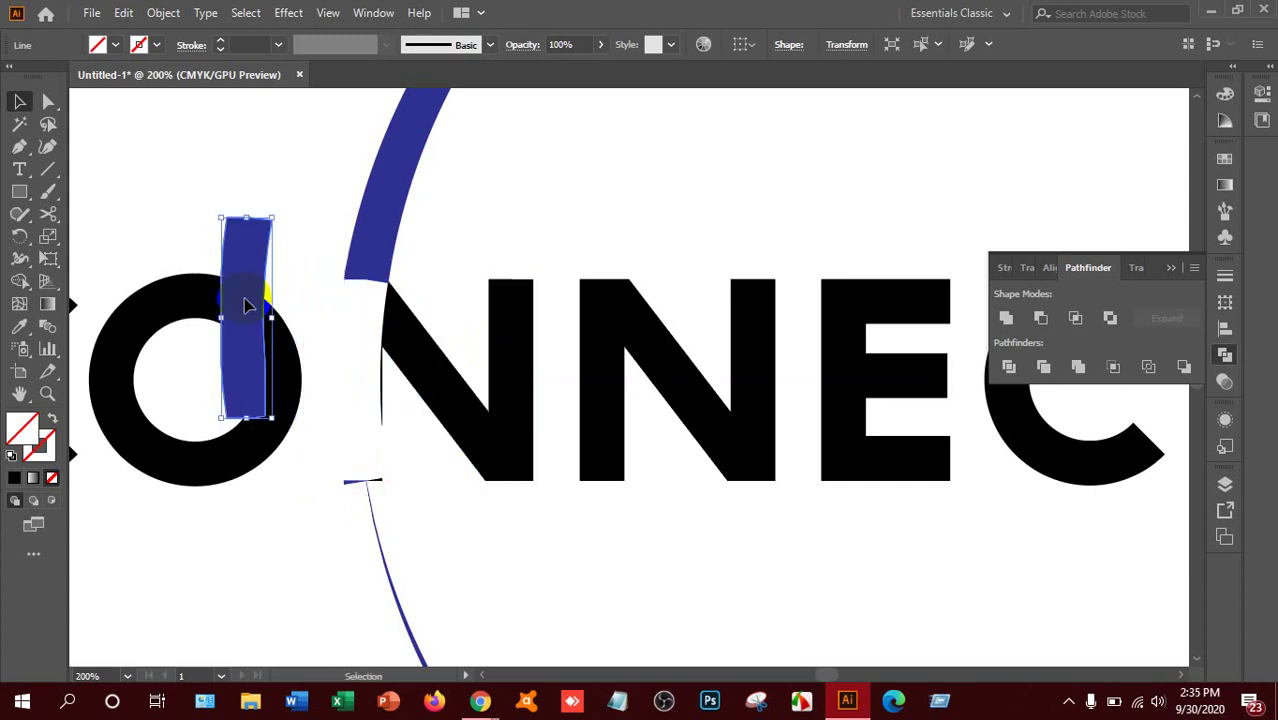
click(400, 350)
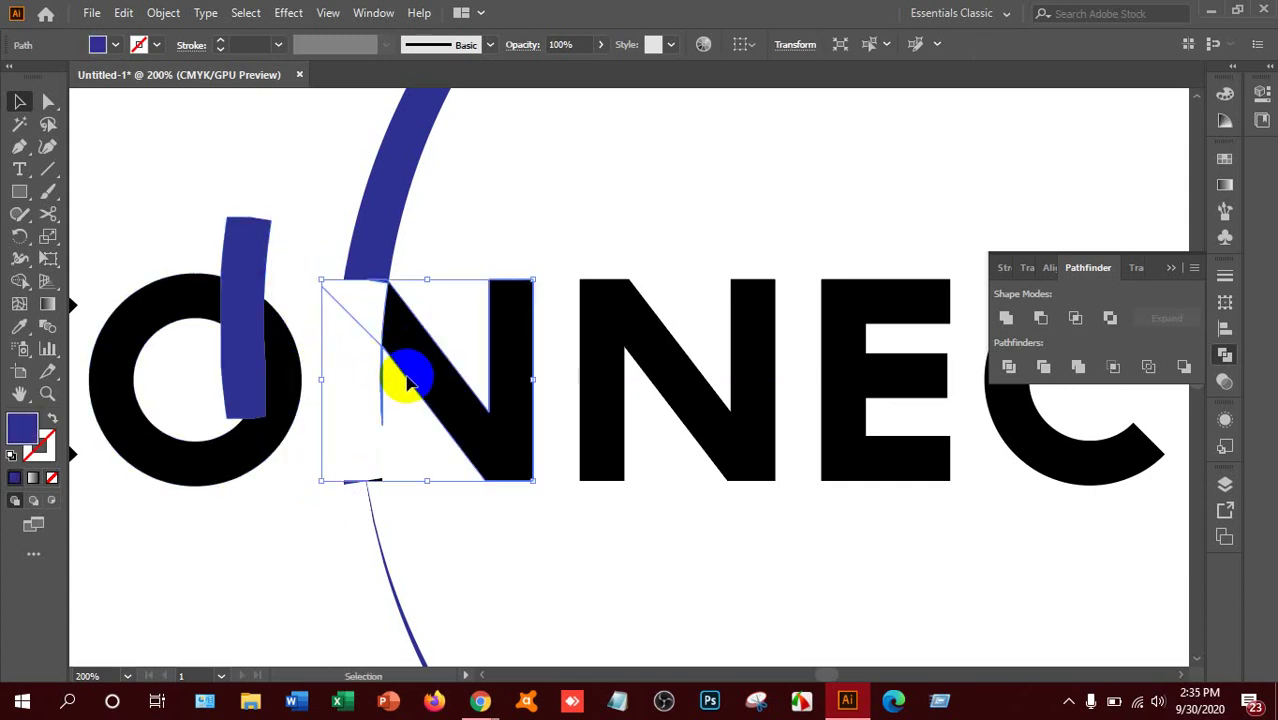
click(1008, 366)
right_click(468, 406)
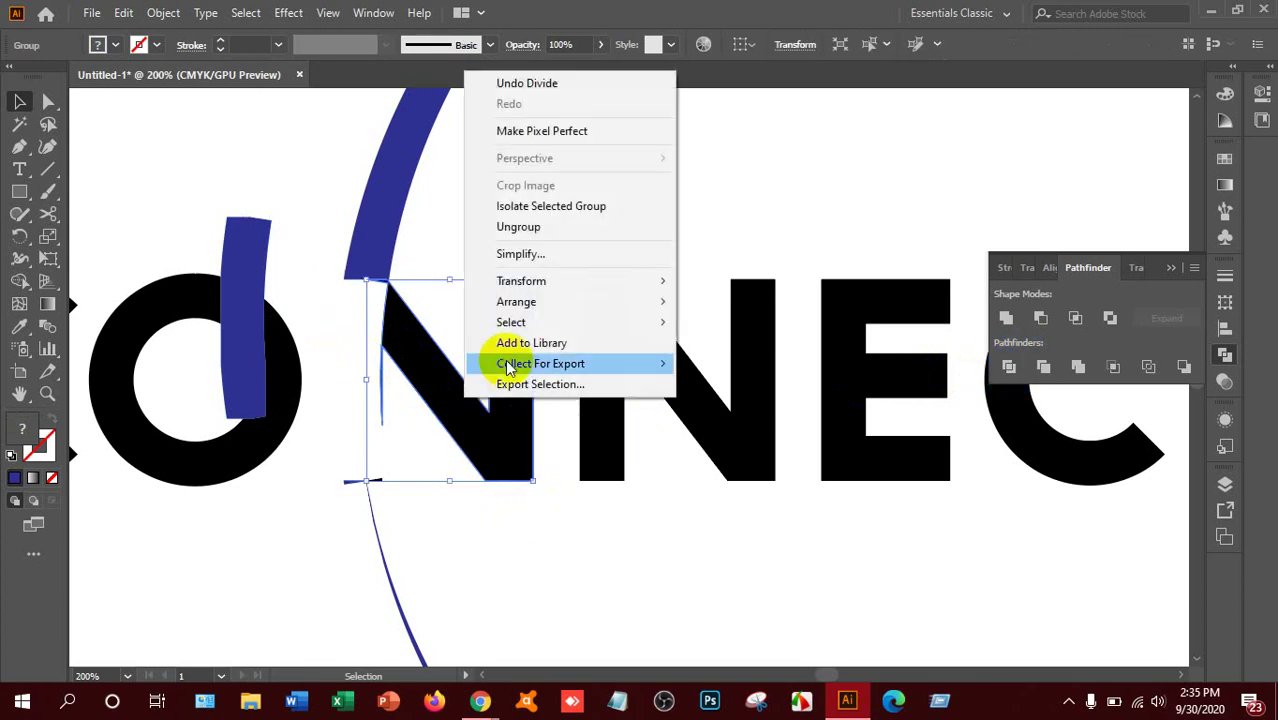
click(505, 545)
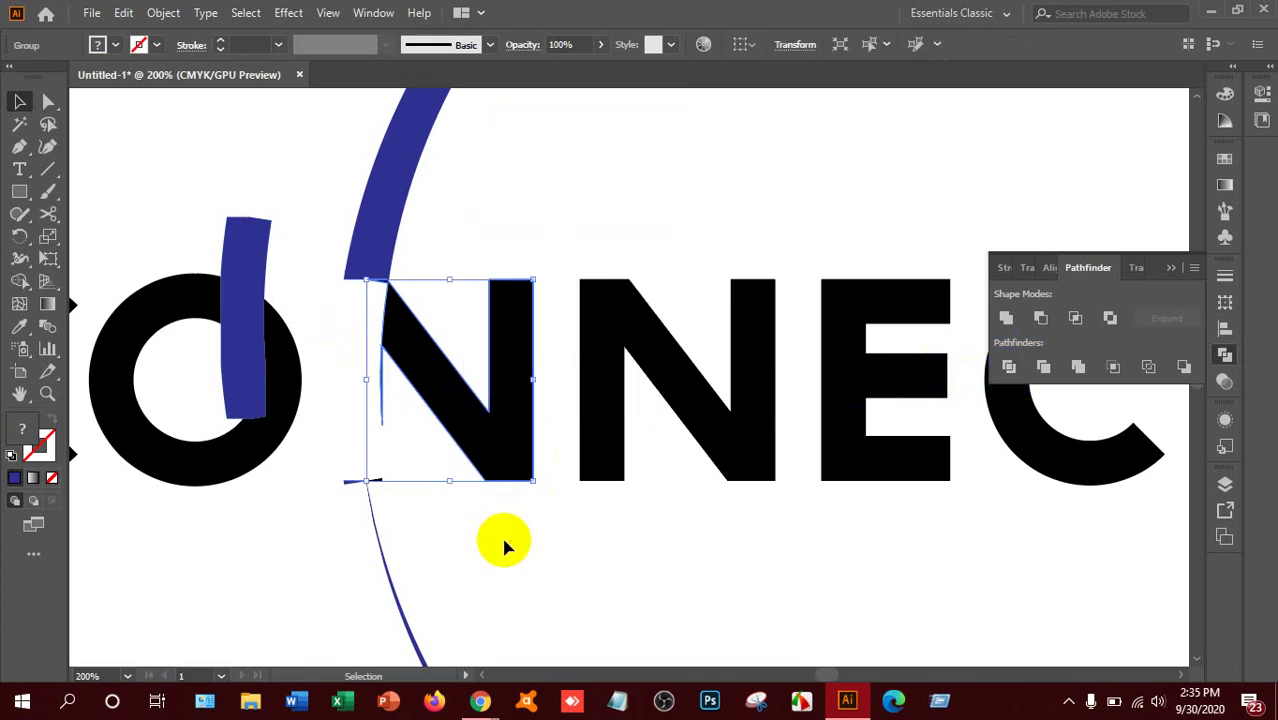
click(397, 404)
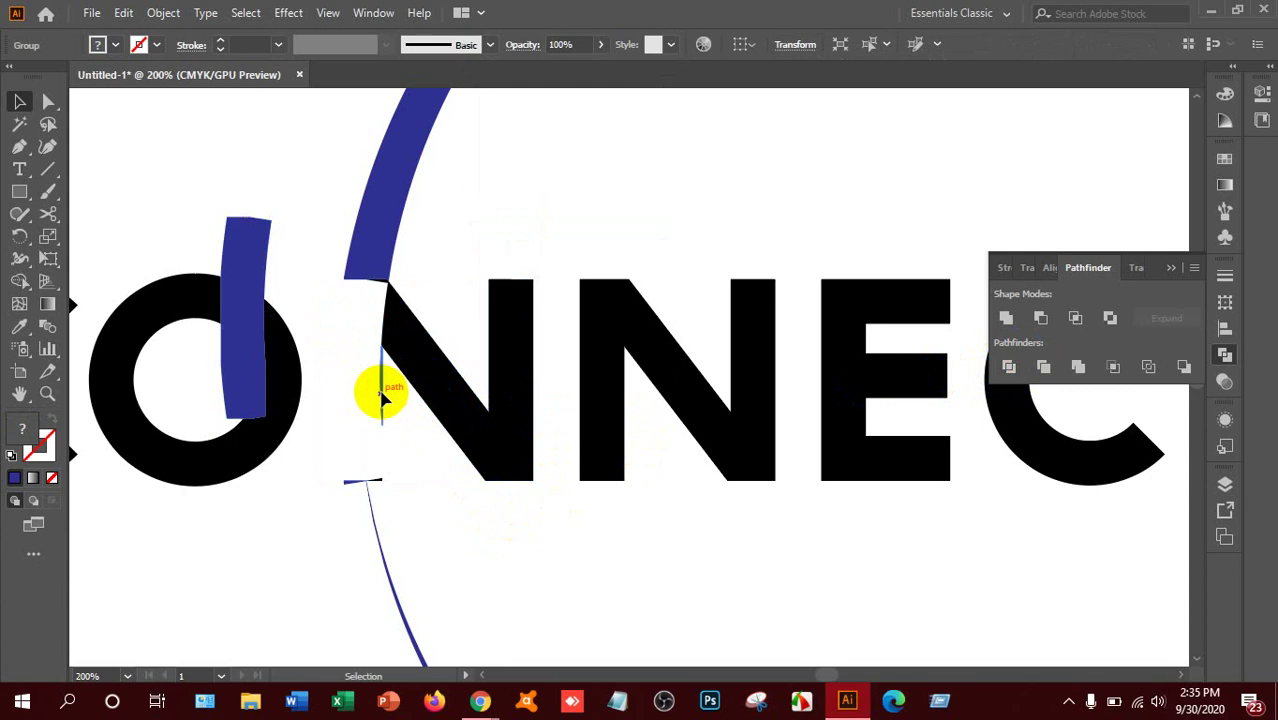
click(381, 398)
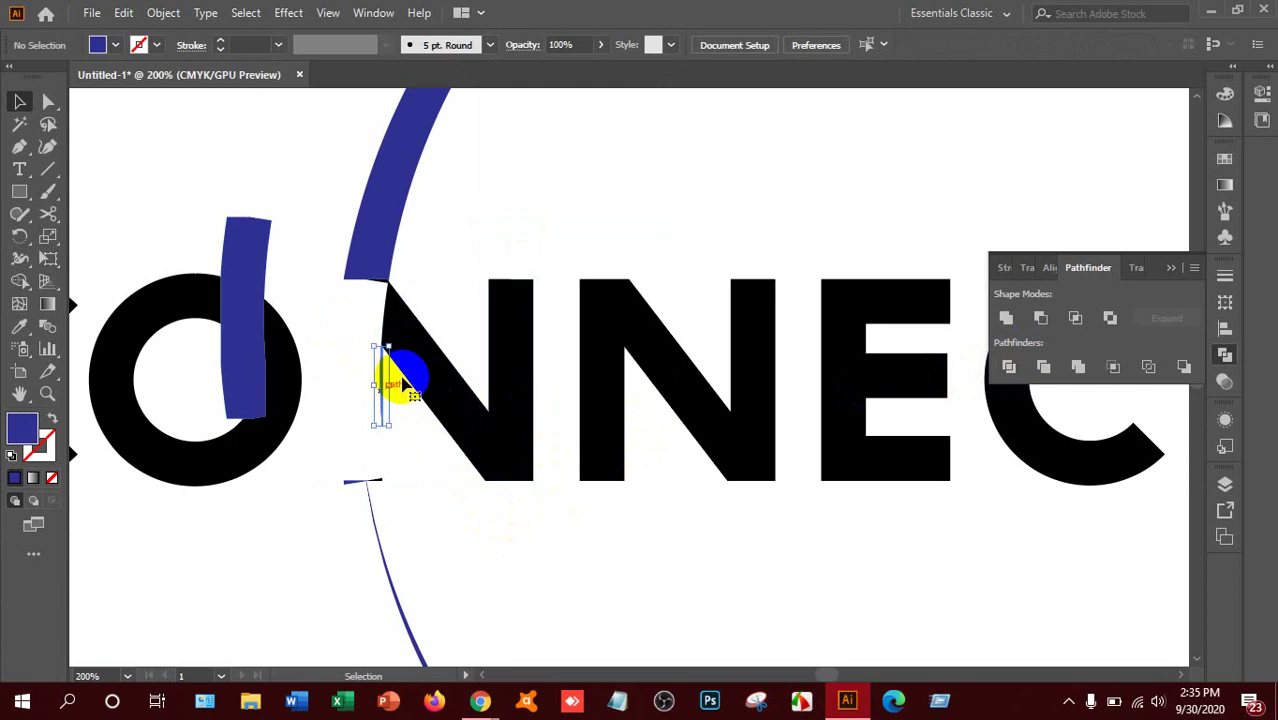
click(408, 374)
click(356, 478)
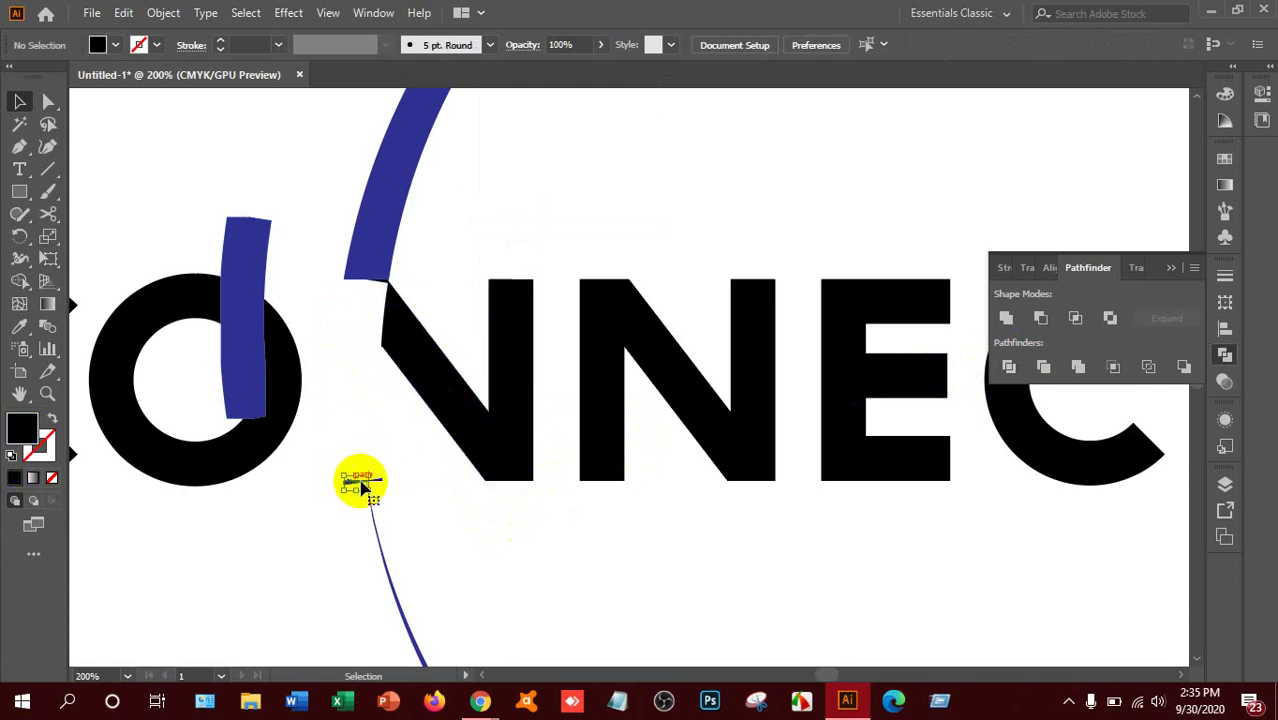
click(378, 486)
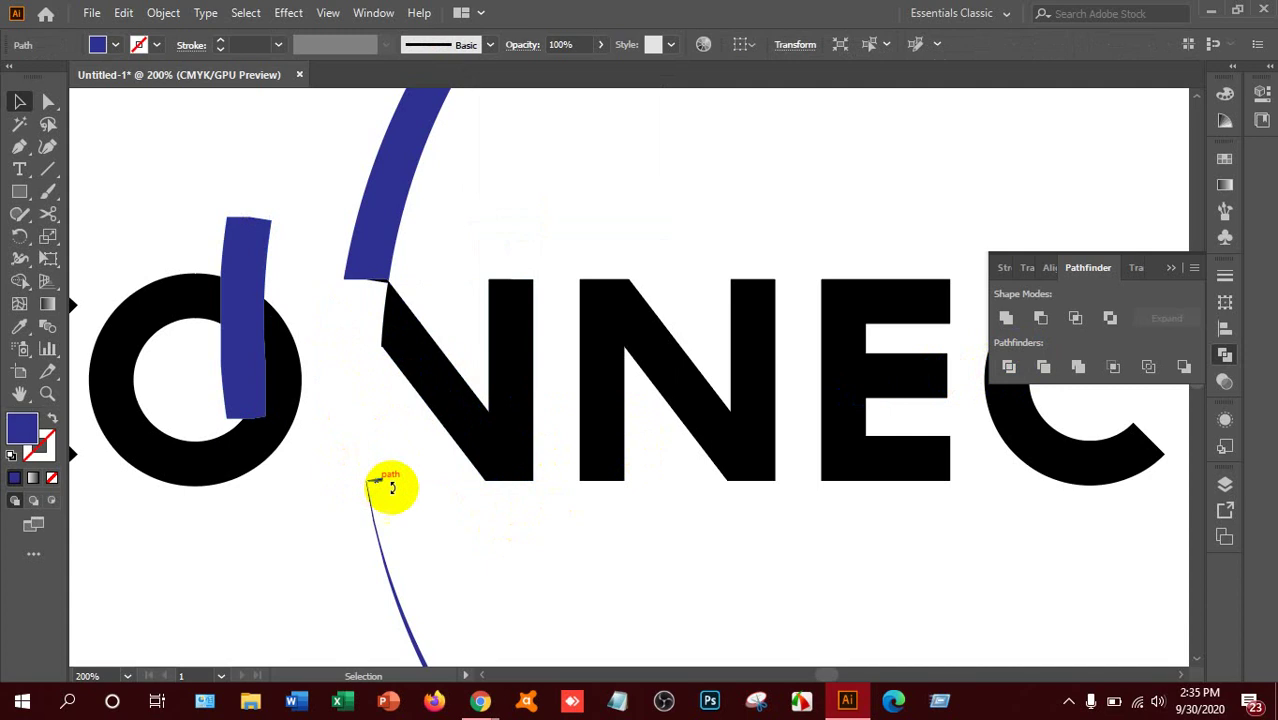
click(508, 551)
Drag the blue bar from the O back against the first N's left side and zoom in.
drag(254, 325, 366, 380)
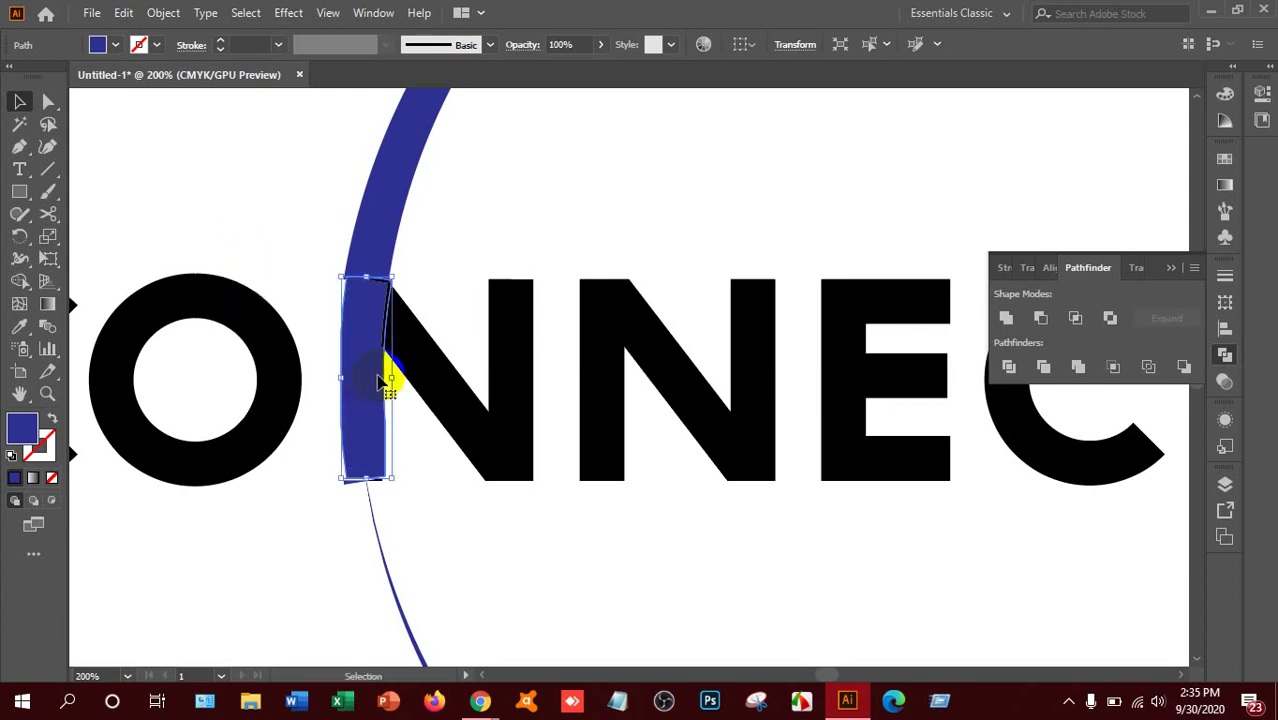
mouse_move(369, 379)
mouse_down()
mouse_move(320, 368)
mouse_move(356, 378)
mouse_up()
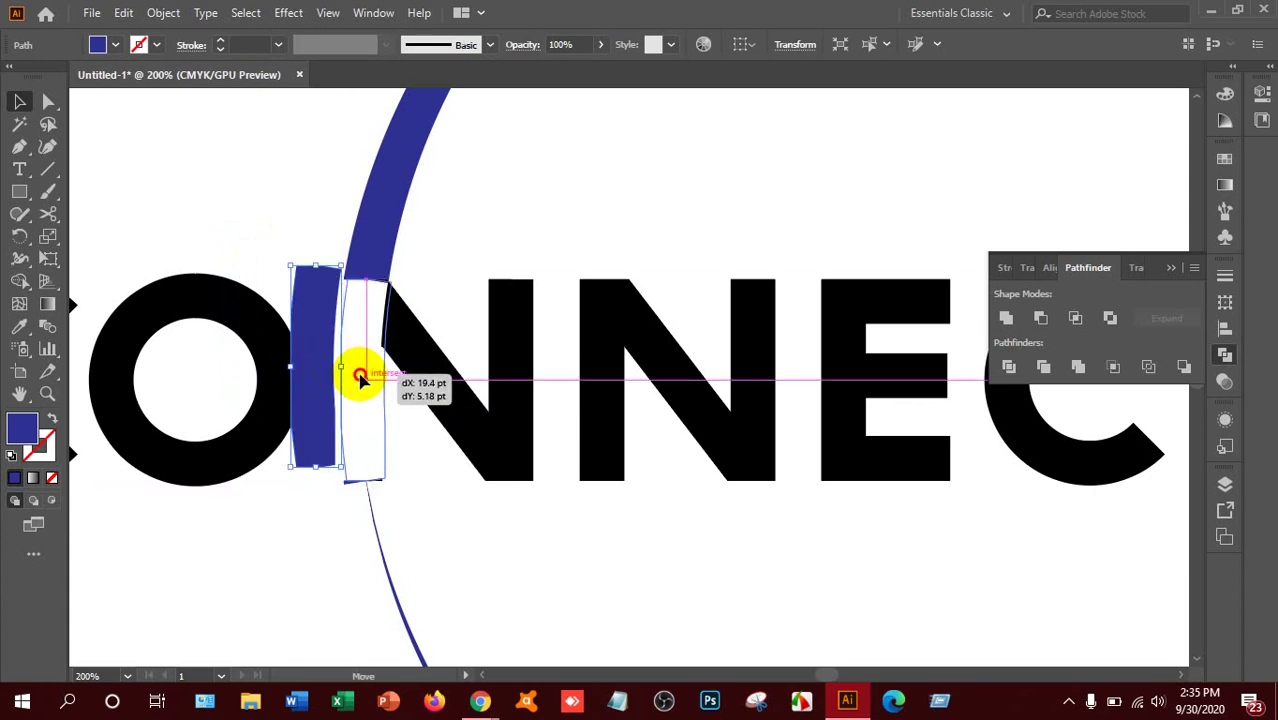
drag(360, 376, 357, 376)
key(a)
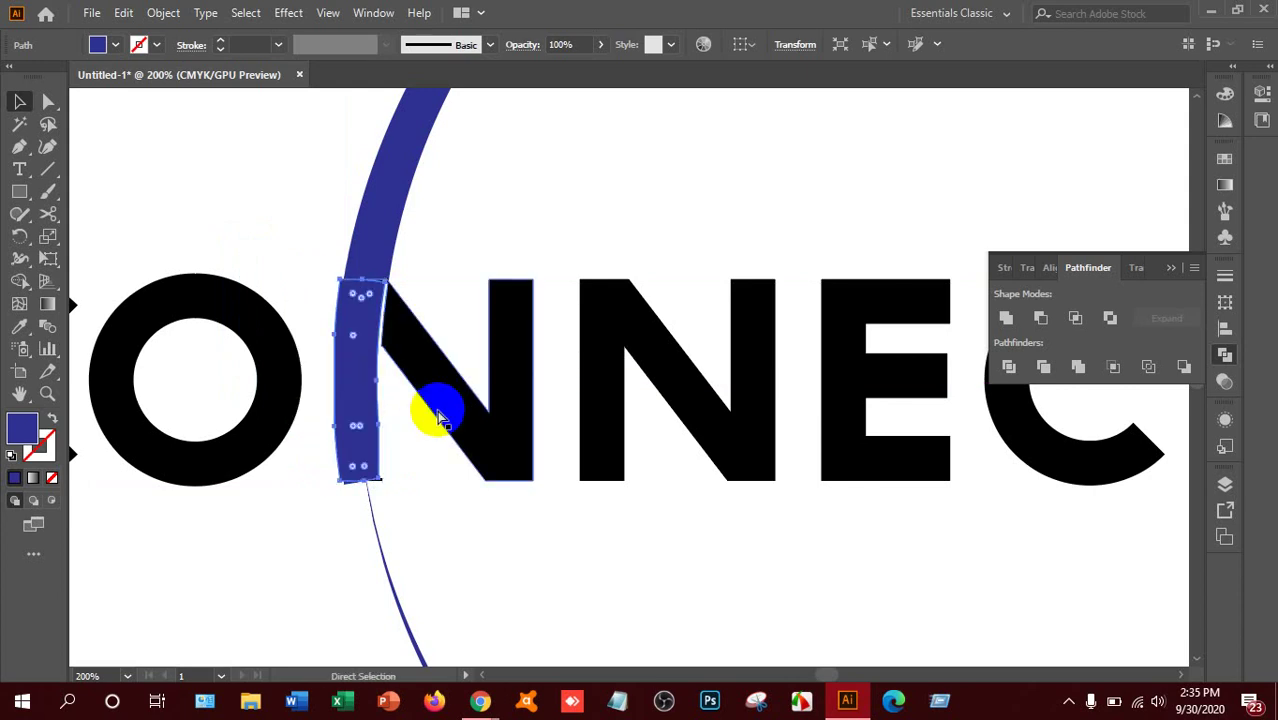
key(ctrl+equal)
key(ctrl+equal)
key(ctrl+equal)
key(ctrl+equal)
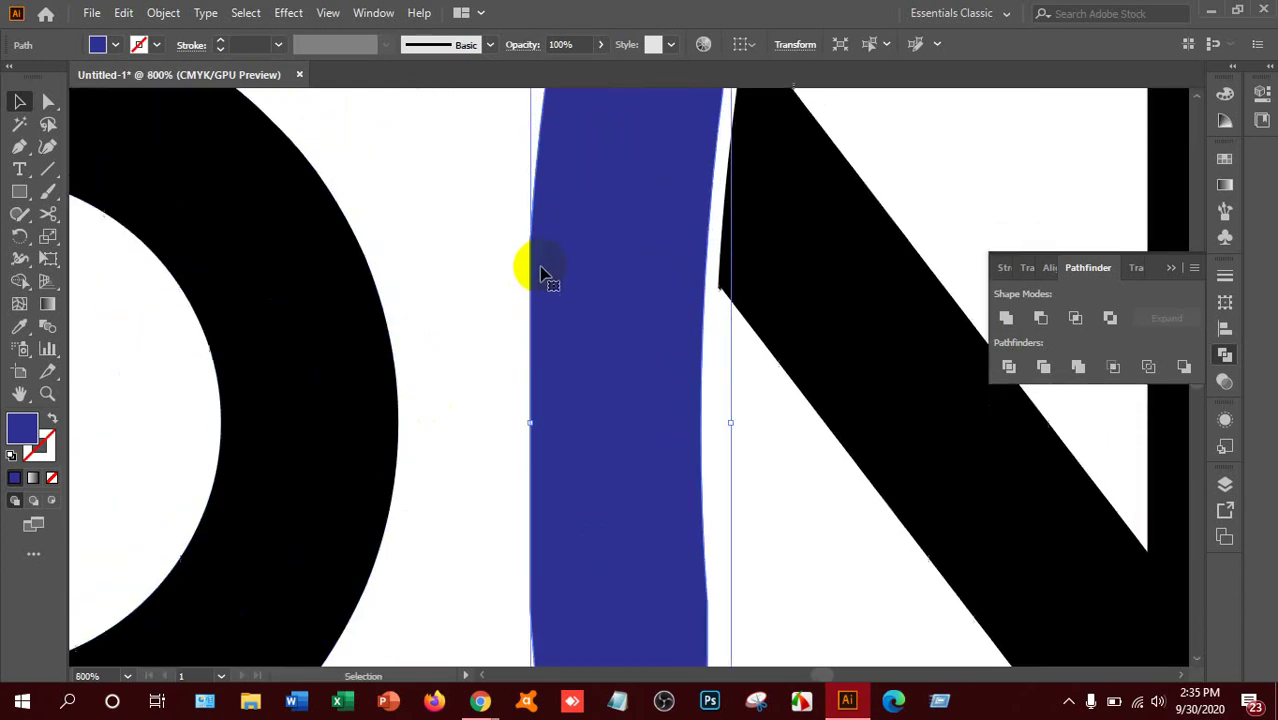
Line up the blue ring piece with the arc and stretch it over the N's join.
scroll(560, 310, up, 5)
click(928, 376)
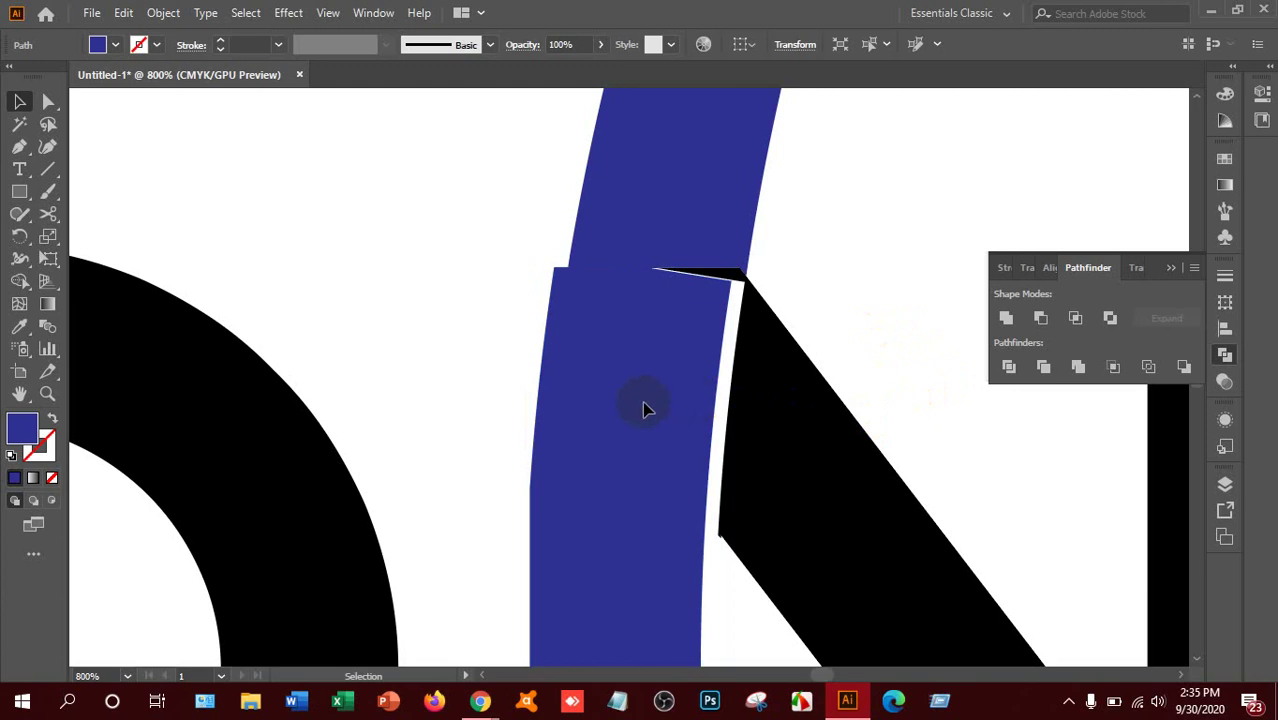
drag(645, 408, 650, 410)
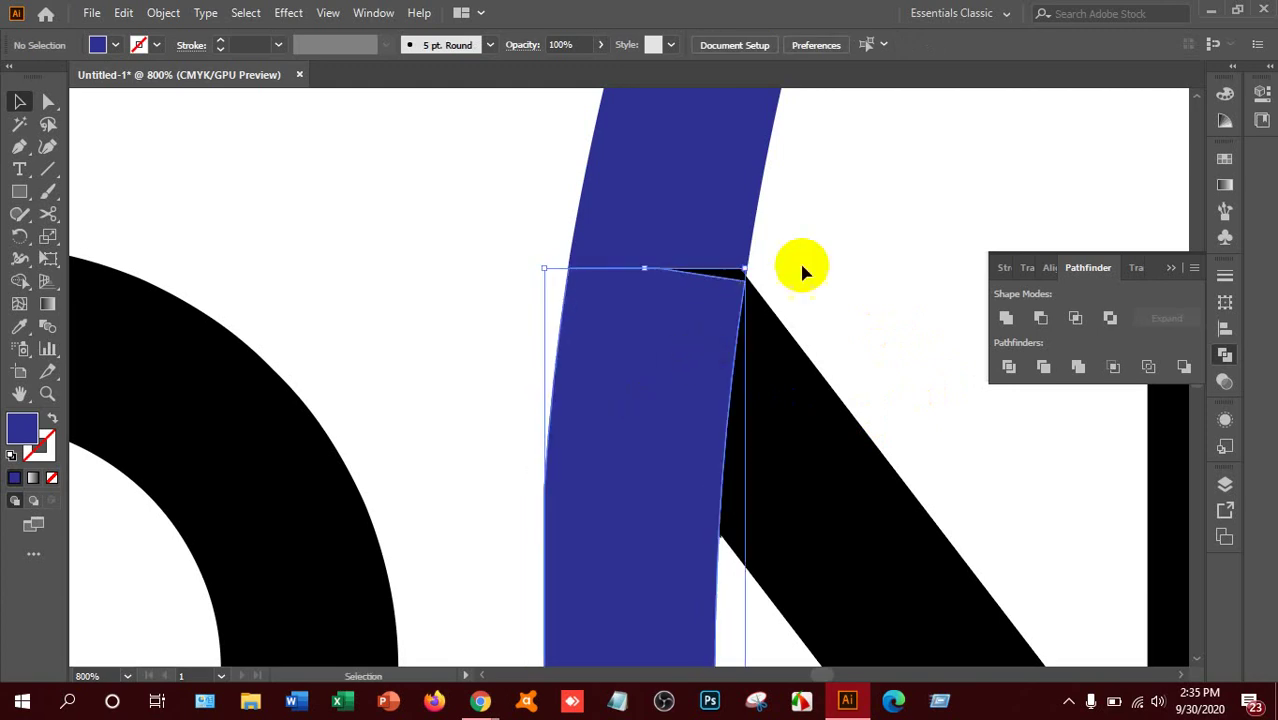
drag(722, 257, 779, 297)
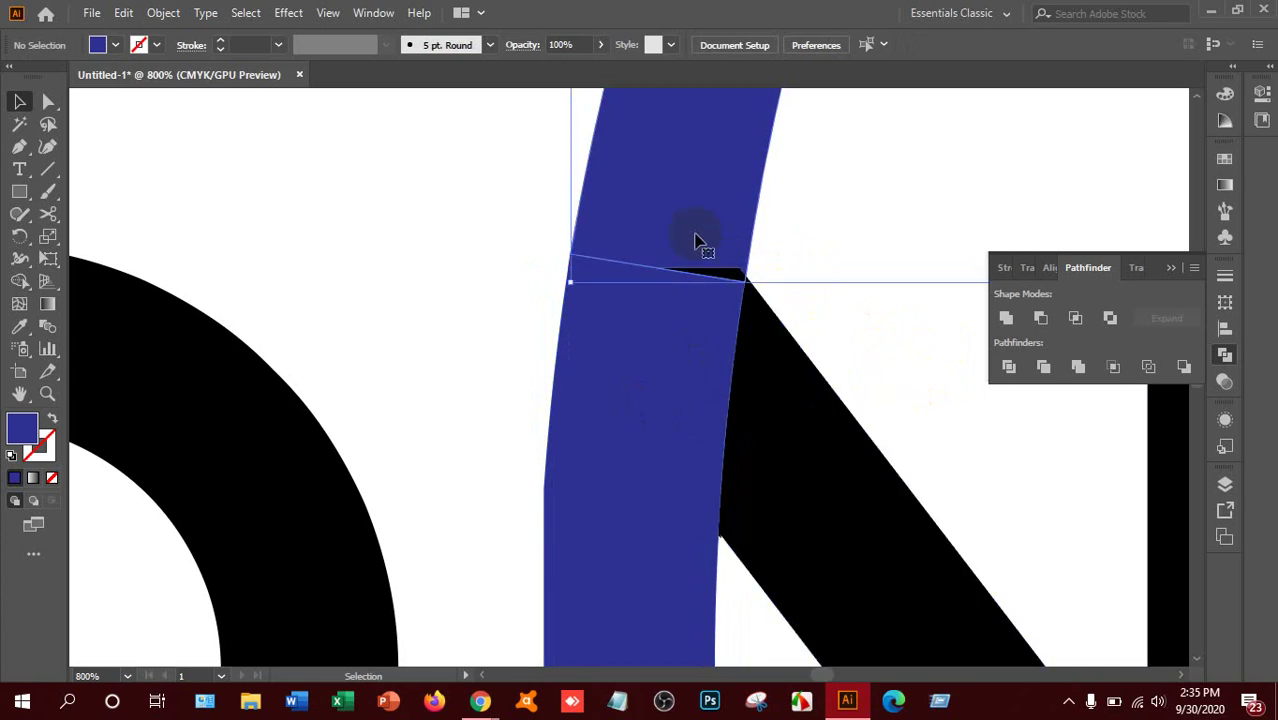
Unite the blue ring piece with the first N's black diagonal using Pathfinder.
click(652, 353)
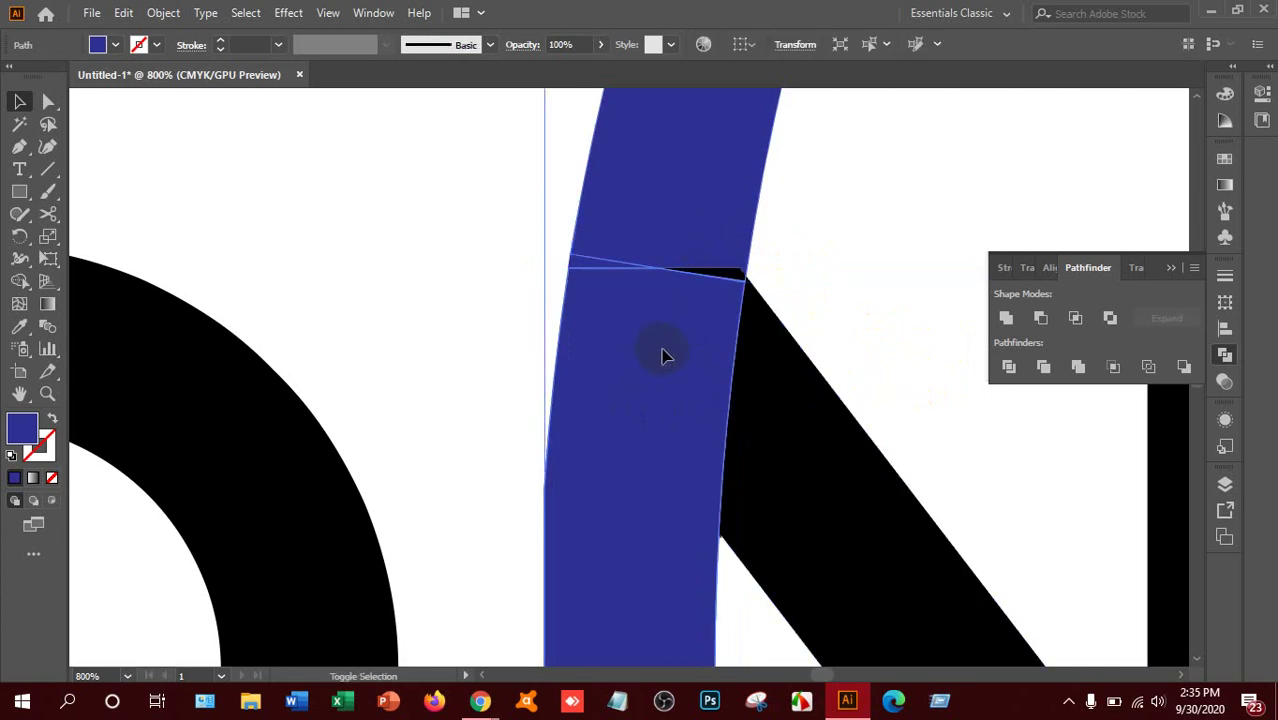
click(1007, 318)
click(782, 335)
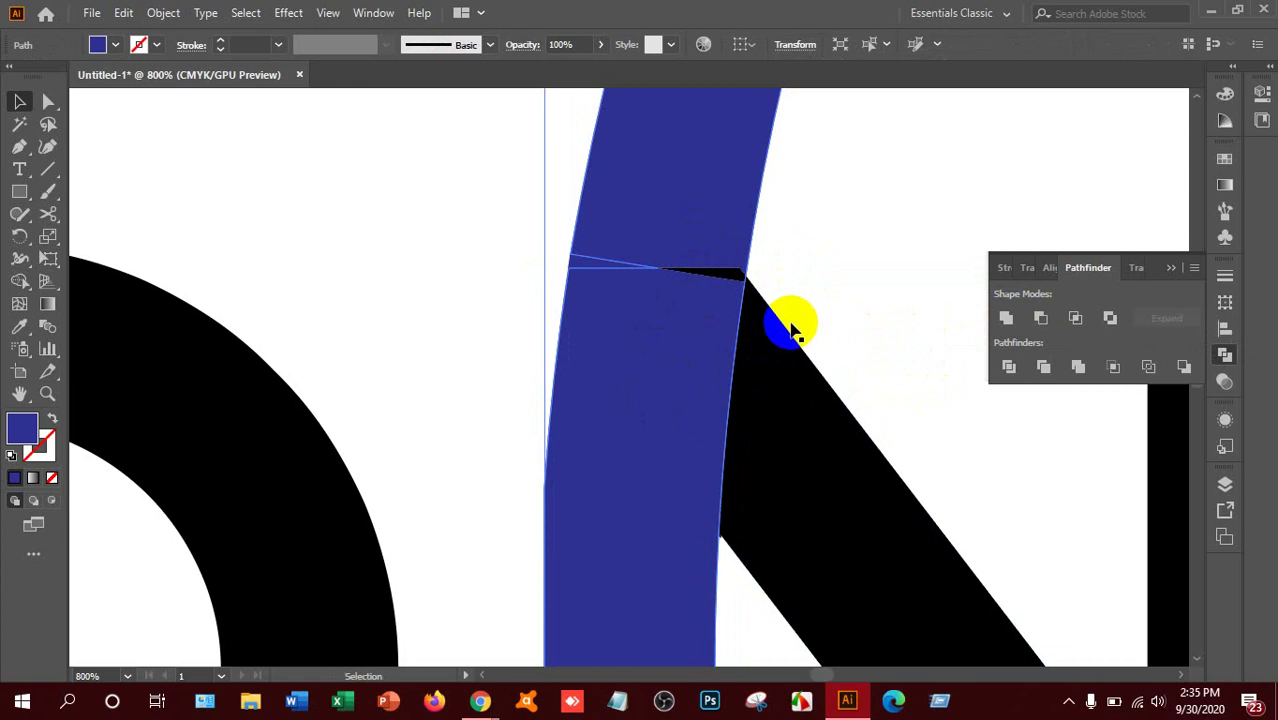
shift+click(645, 309)
click(1005, 318)
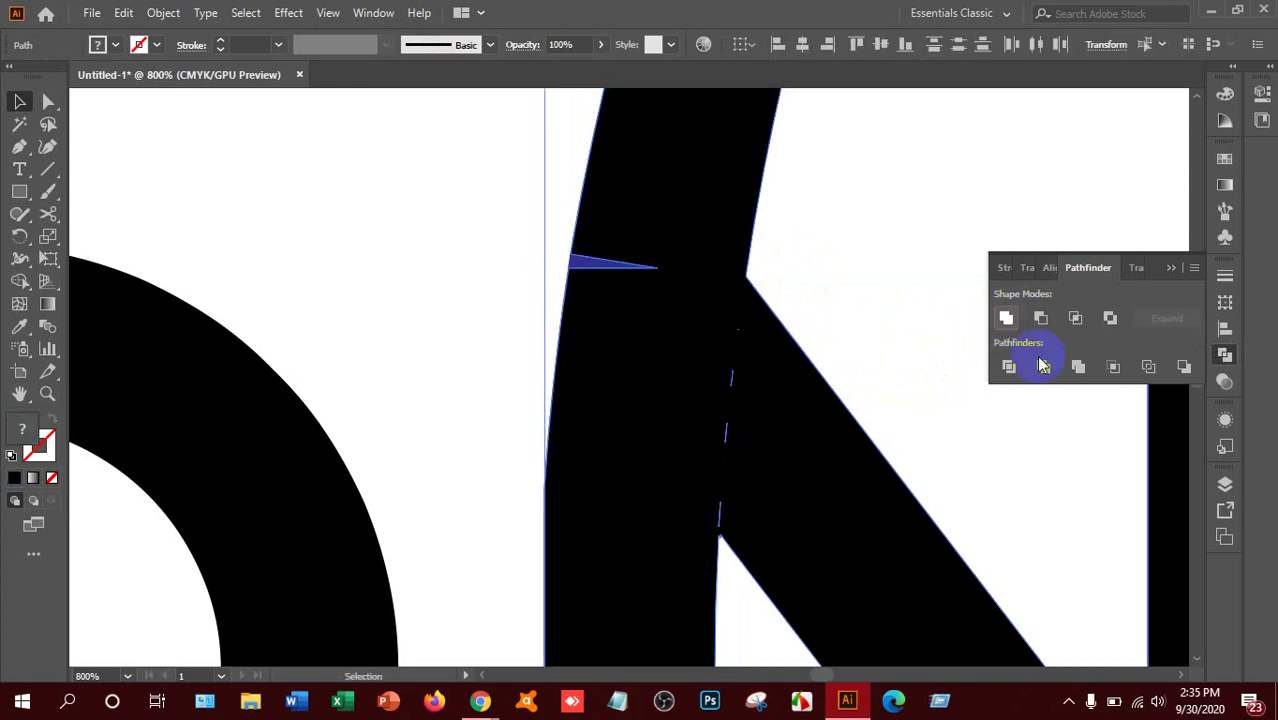
click(730, 417)
click(612, 278)
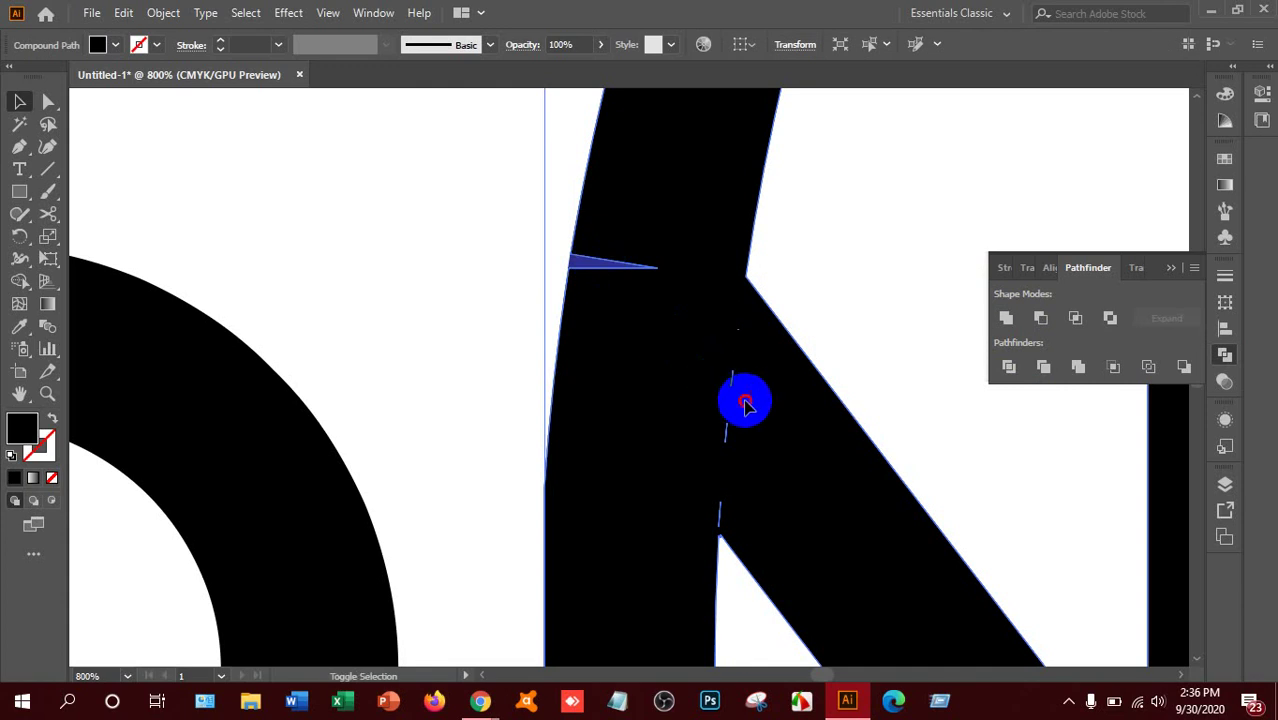
click(1005, 318)
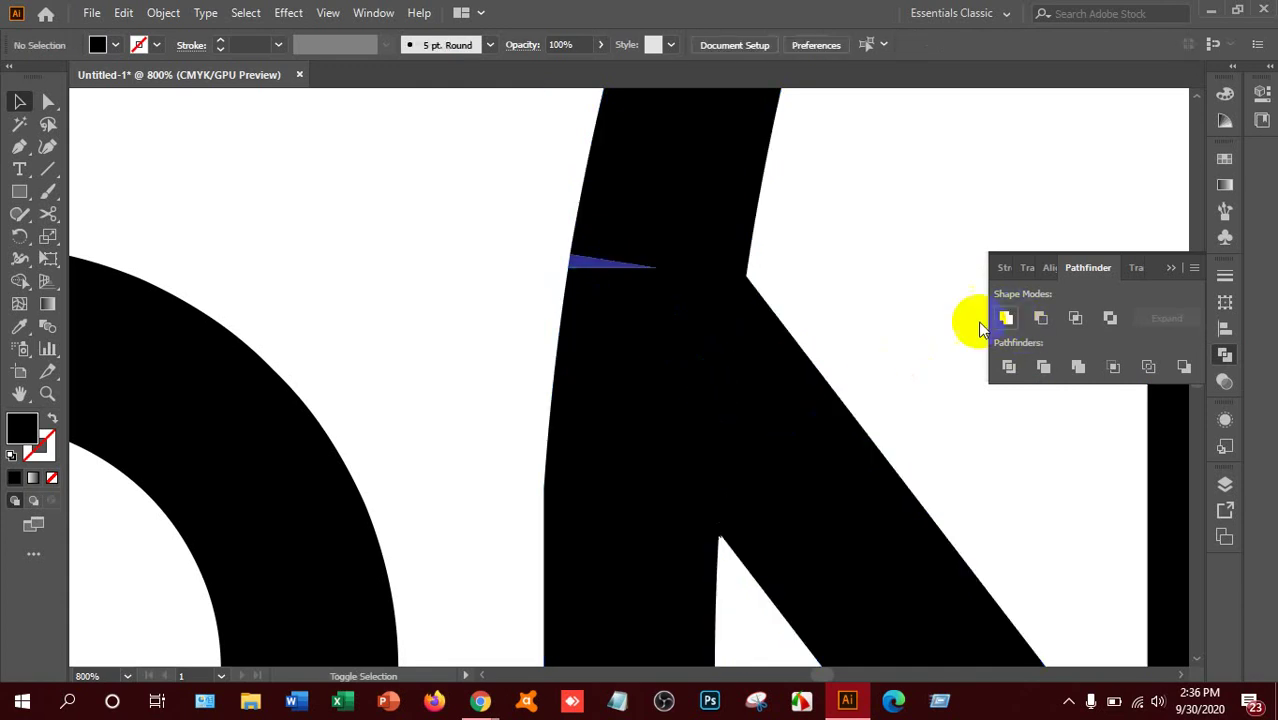
click(770, 373)
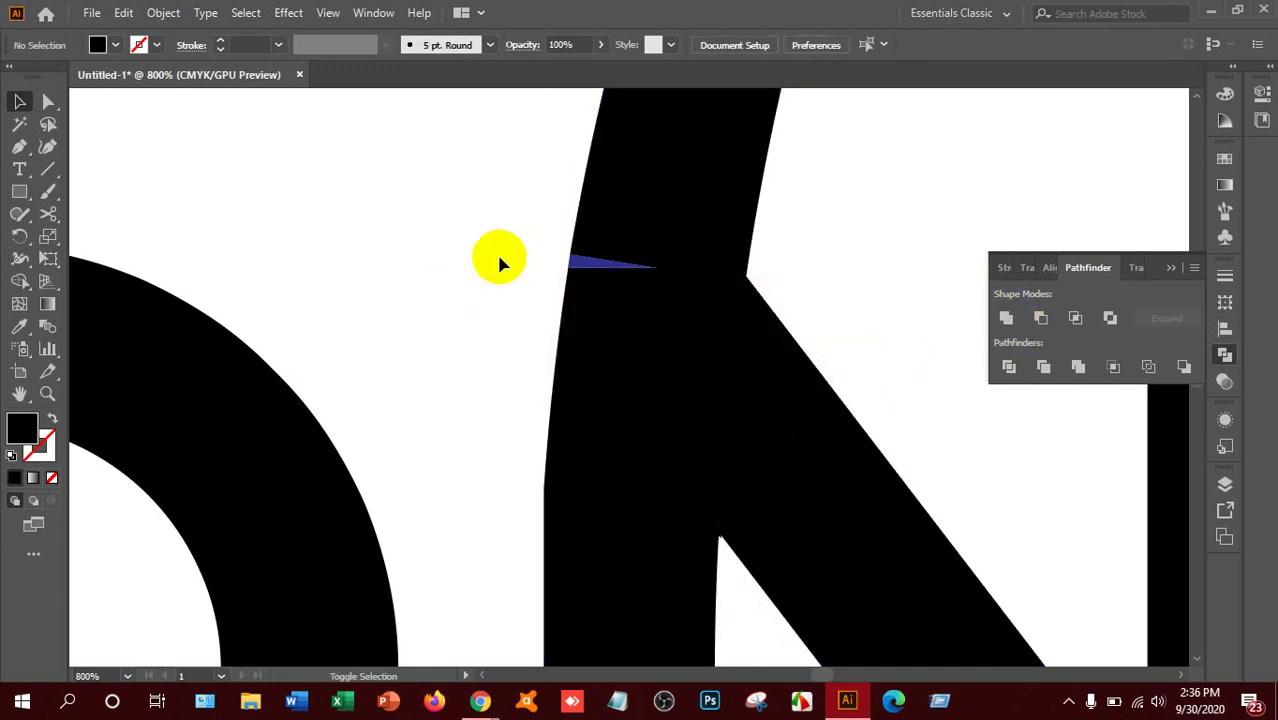
Unite the leftover blue sliver into the black letter and fit the artboard in view.
click(583, 265)
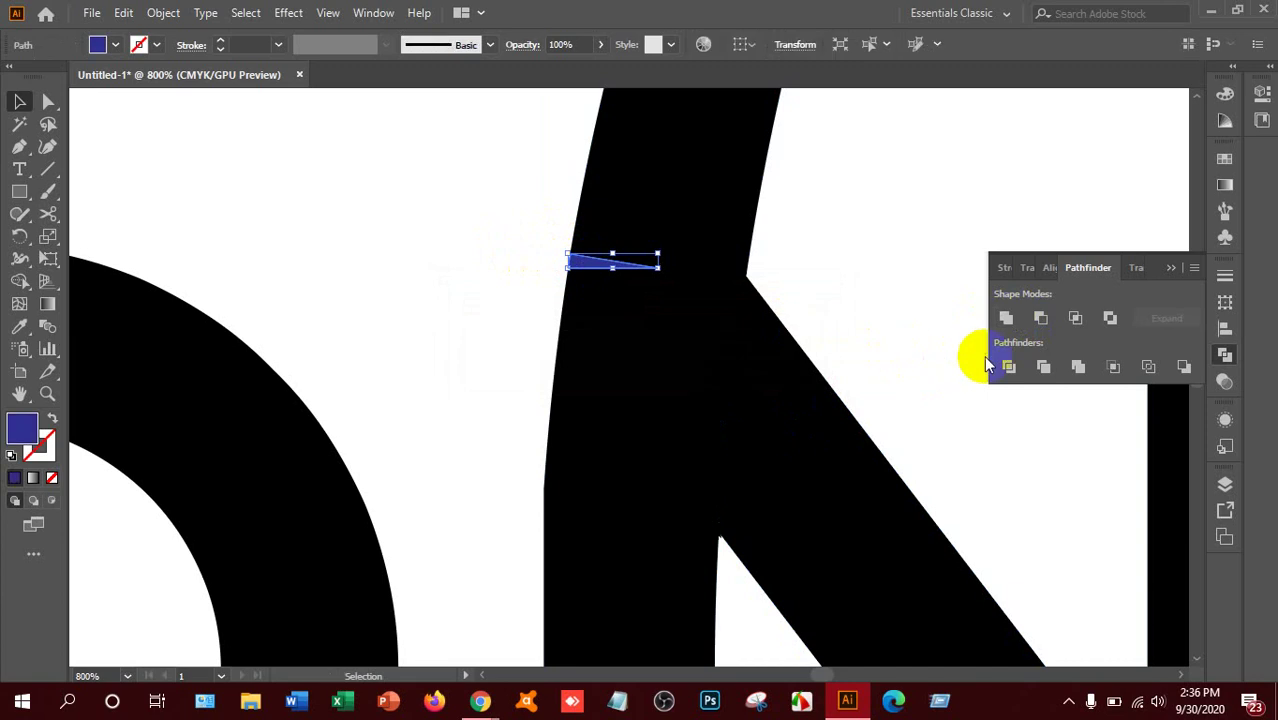
shift+click(705, 399)
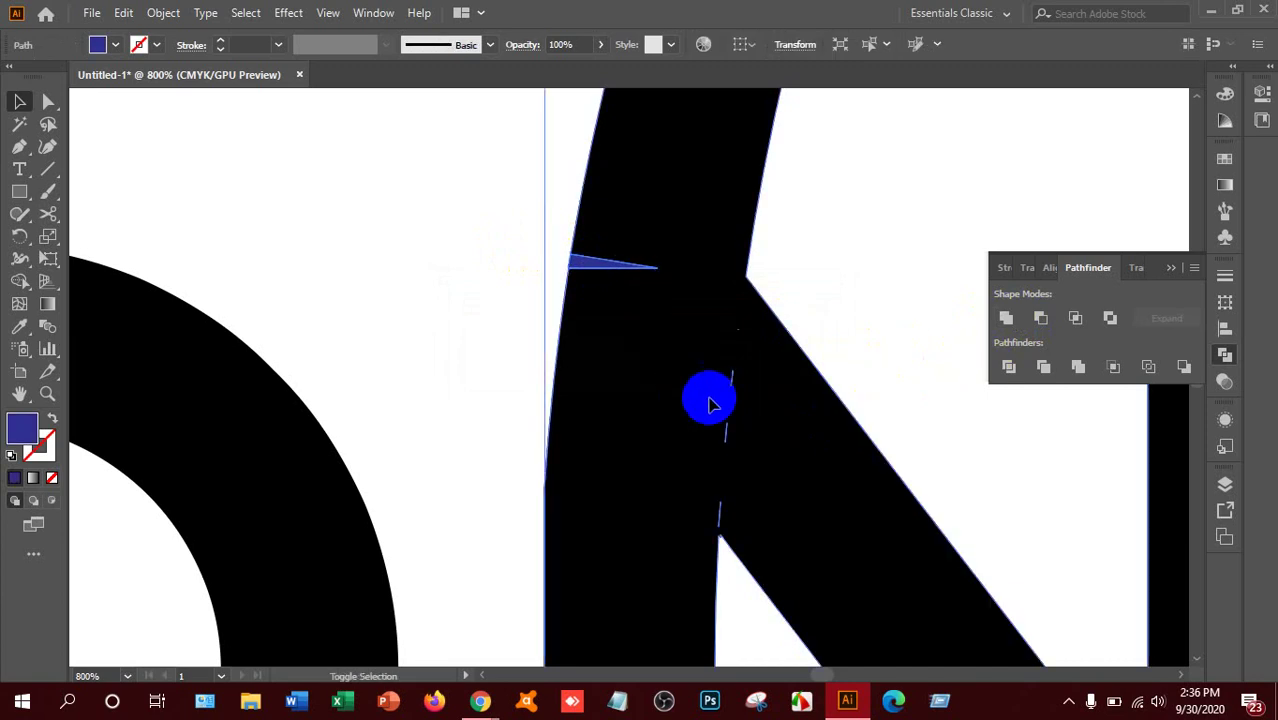
click(1006, 318)
click(518, 314)
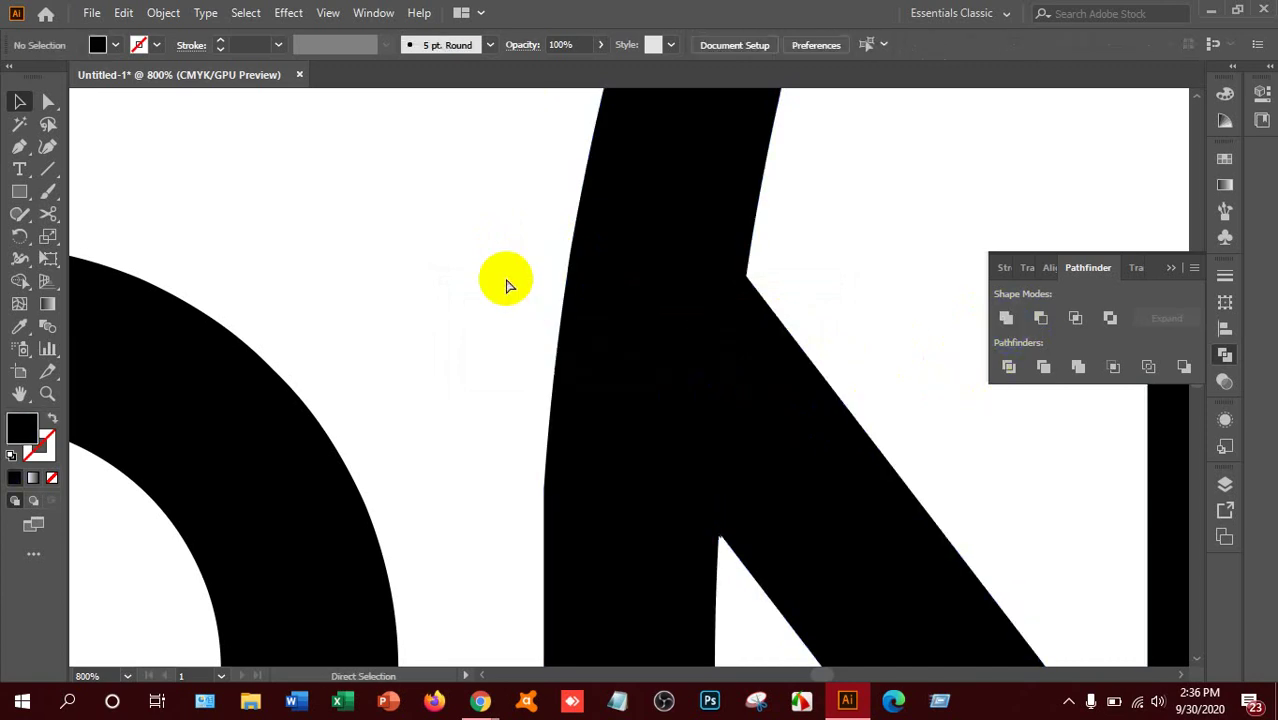
key(ctrl+0)
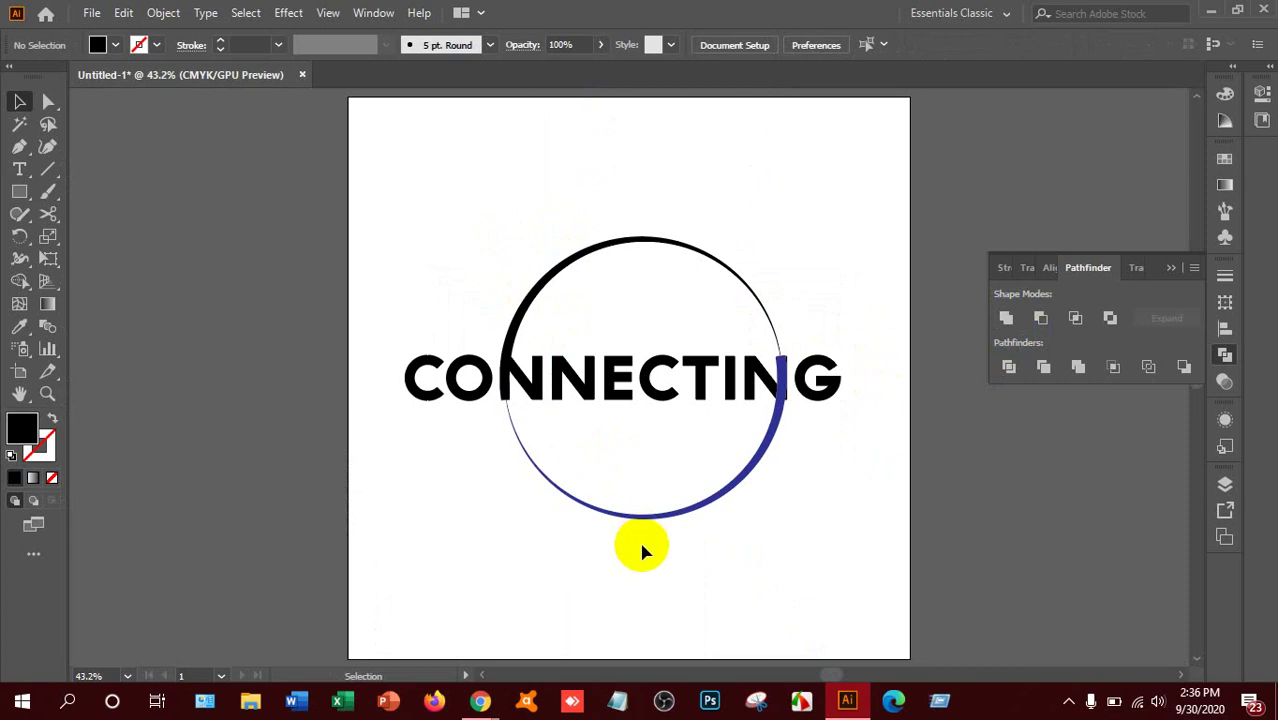
With Direct Selection, select the first N's lower-left anchor and nudge it slightly right.
key(ctrl+1)
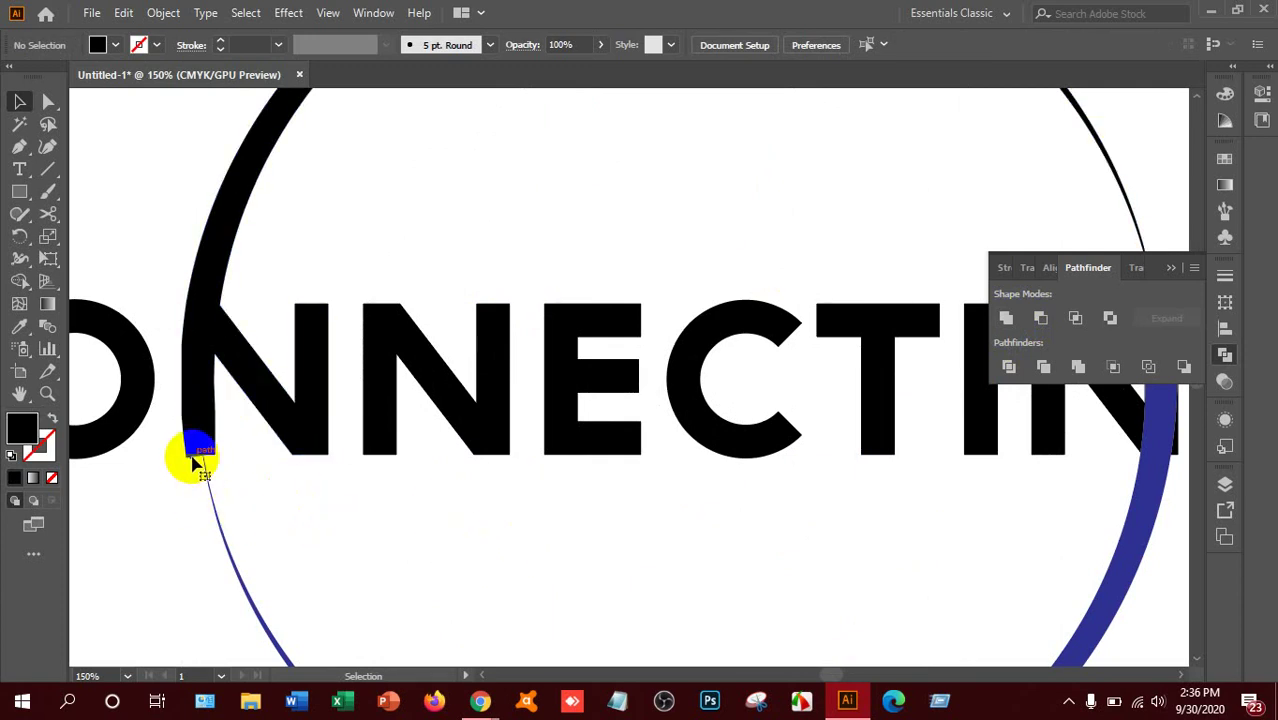
click(232, 516)
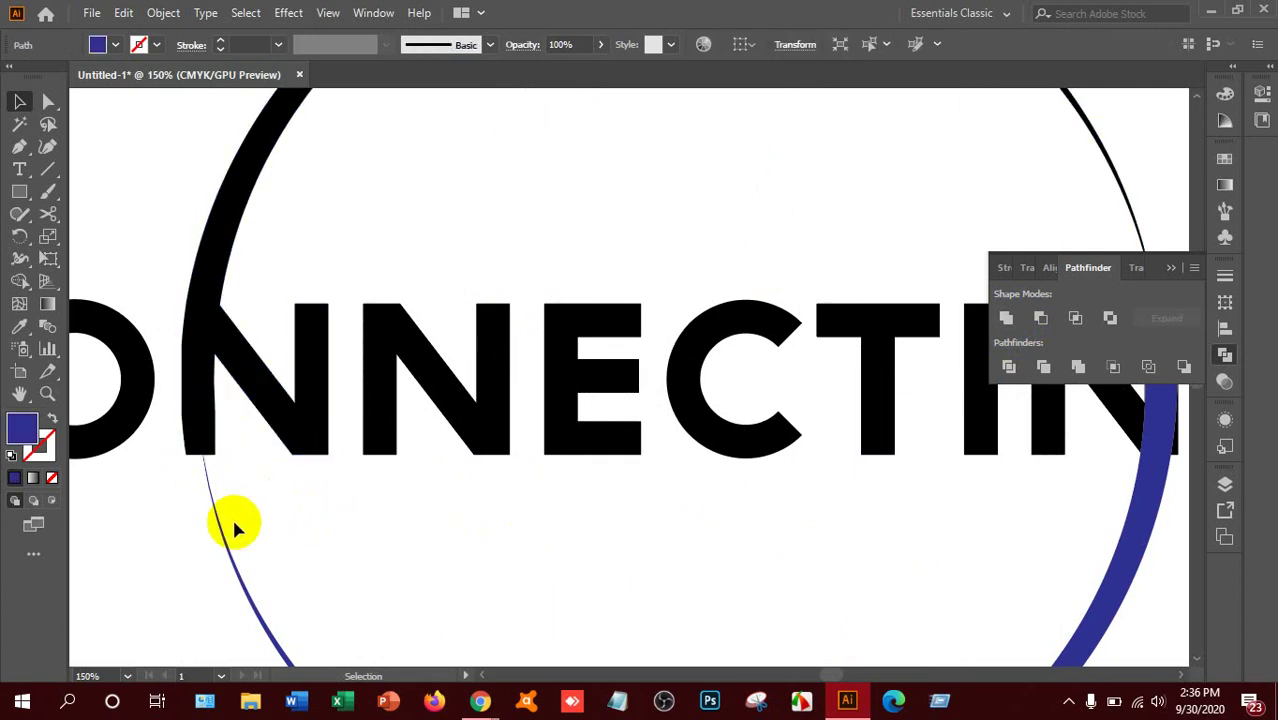
click(165, 394)
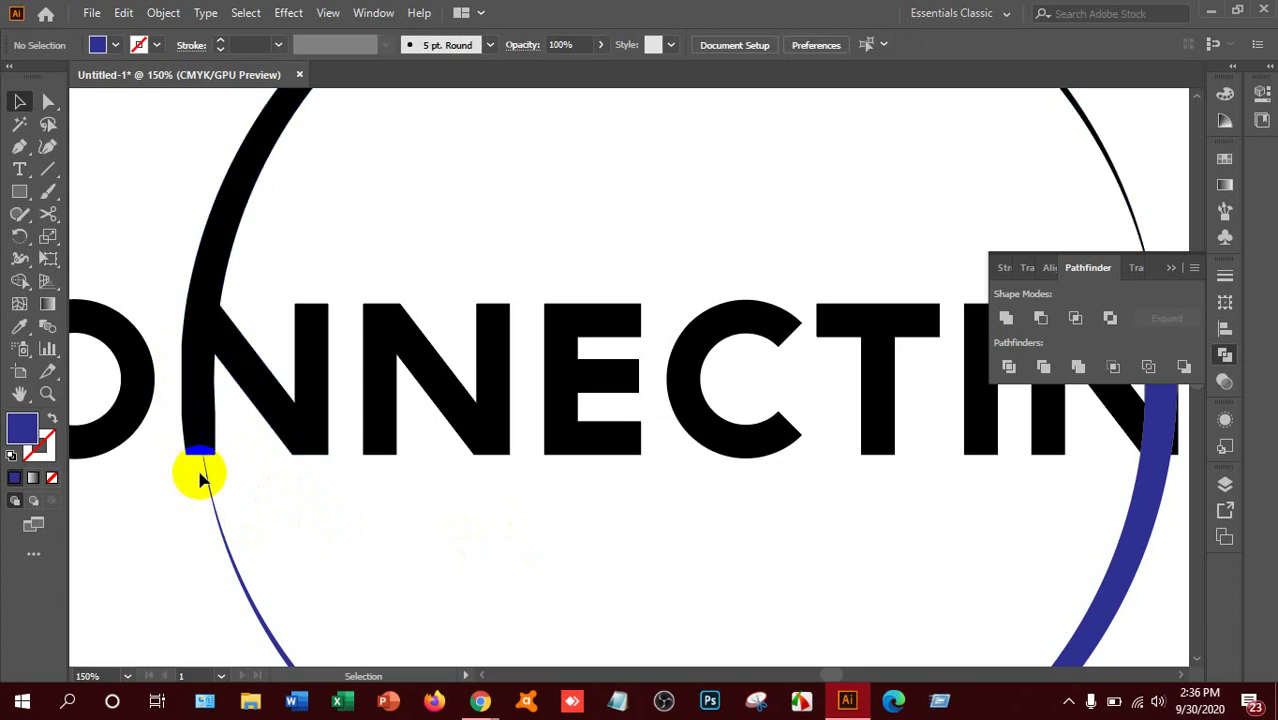
click(48, 101)
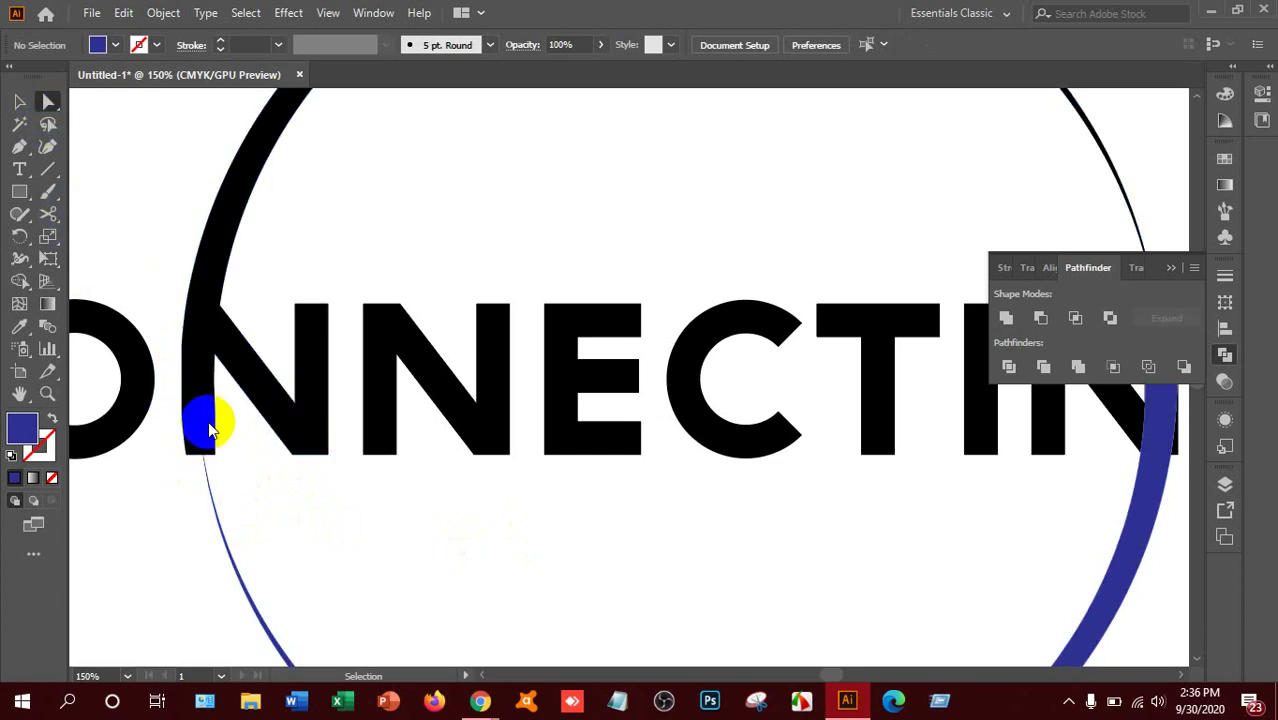
click(197, 392)
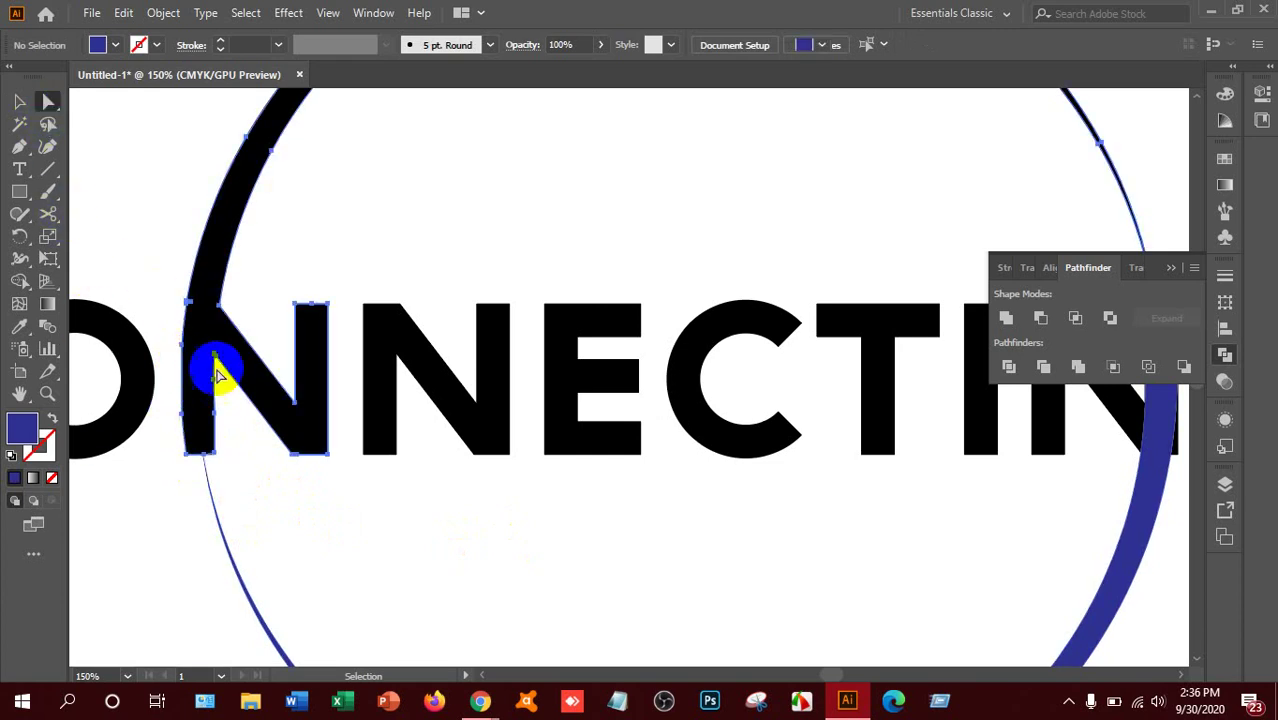
click(185, 424)
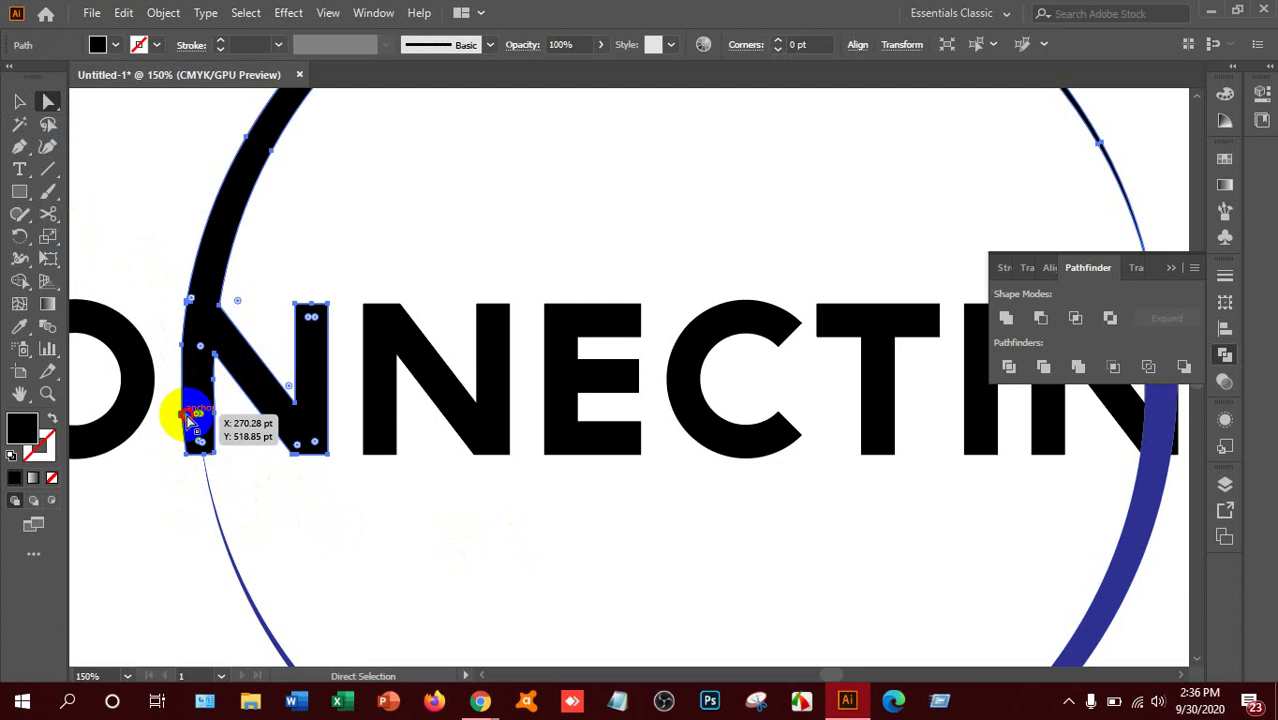
drag(186, 421, 190, 421)
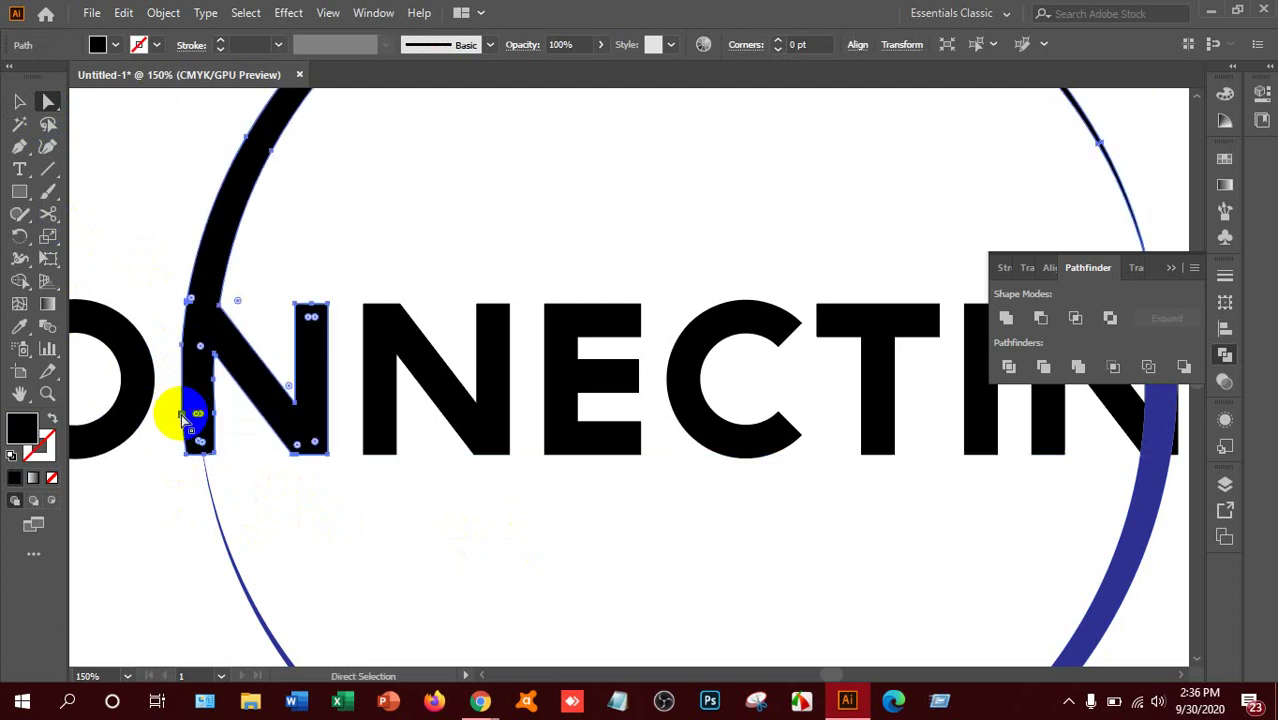
click(187, 420)
drag(186, 421, 187, 421)
Zoom in on the first N's stem corner, try rounding it with Live Corners, then undo the rounding.
scroll(198, 425, up, 6)
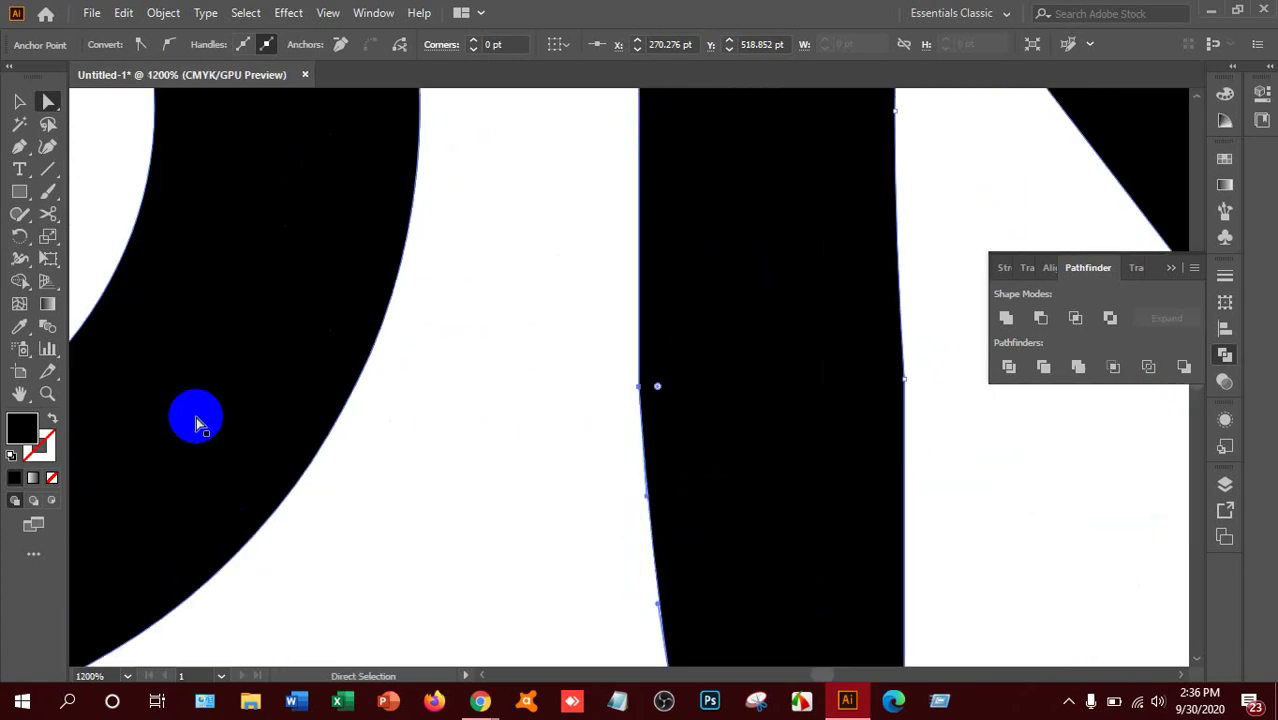
scroll(456, 425, up, 2)
drag(640, 458, 642, 455)
click(673, 556)
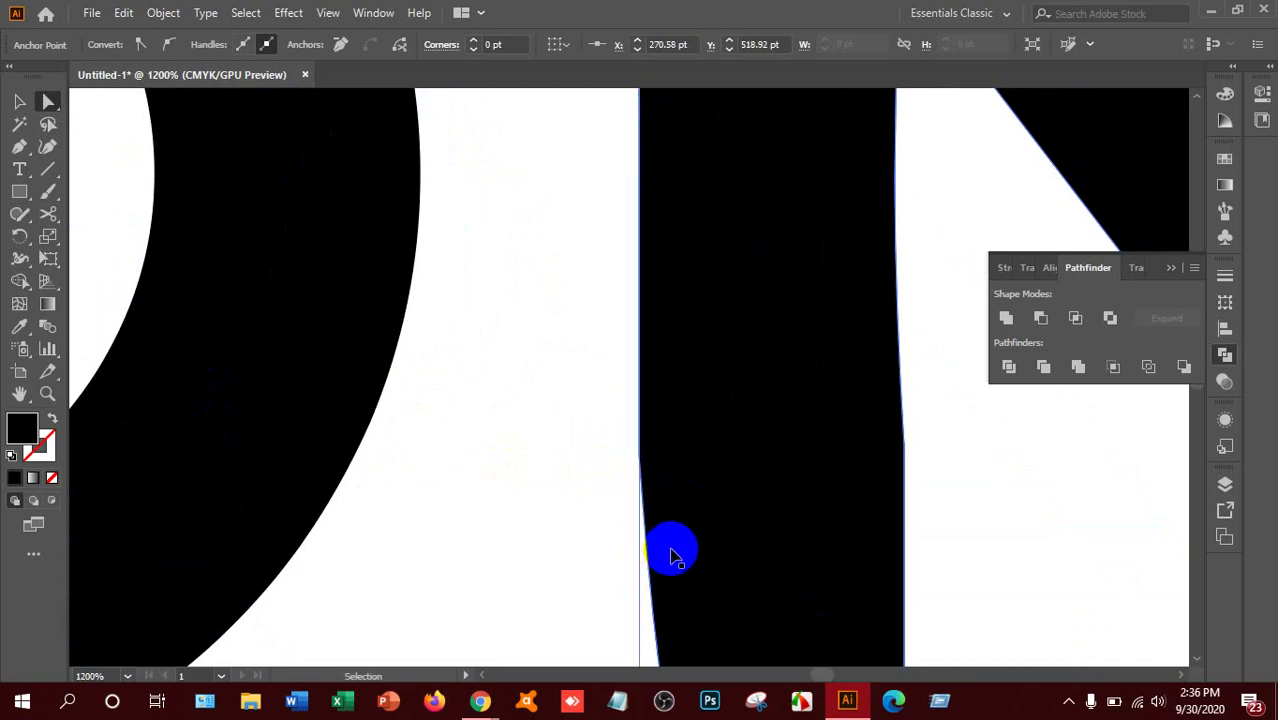
click(659, 457)
drag(660, 457, 773, 451)
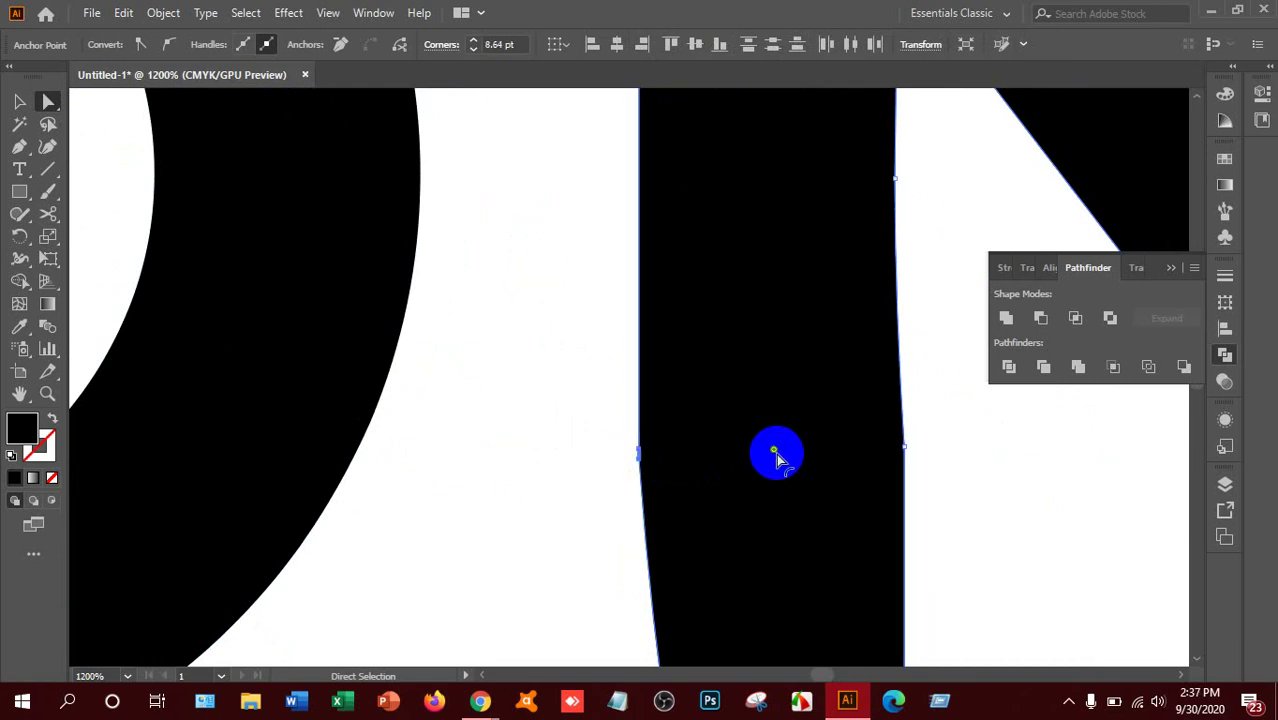
drag(776, 453, 852, 457)
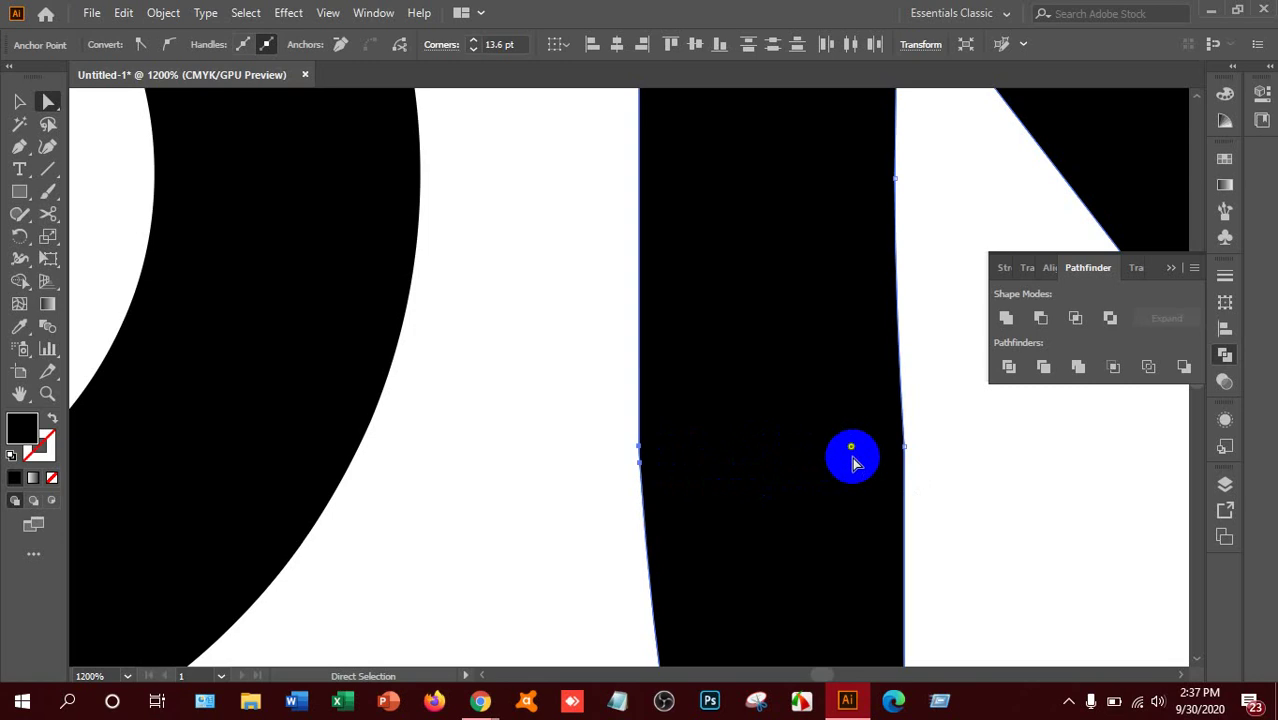
key(ctrl+z)
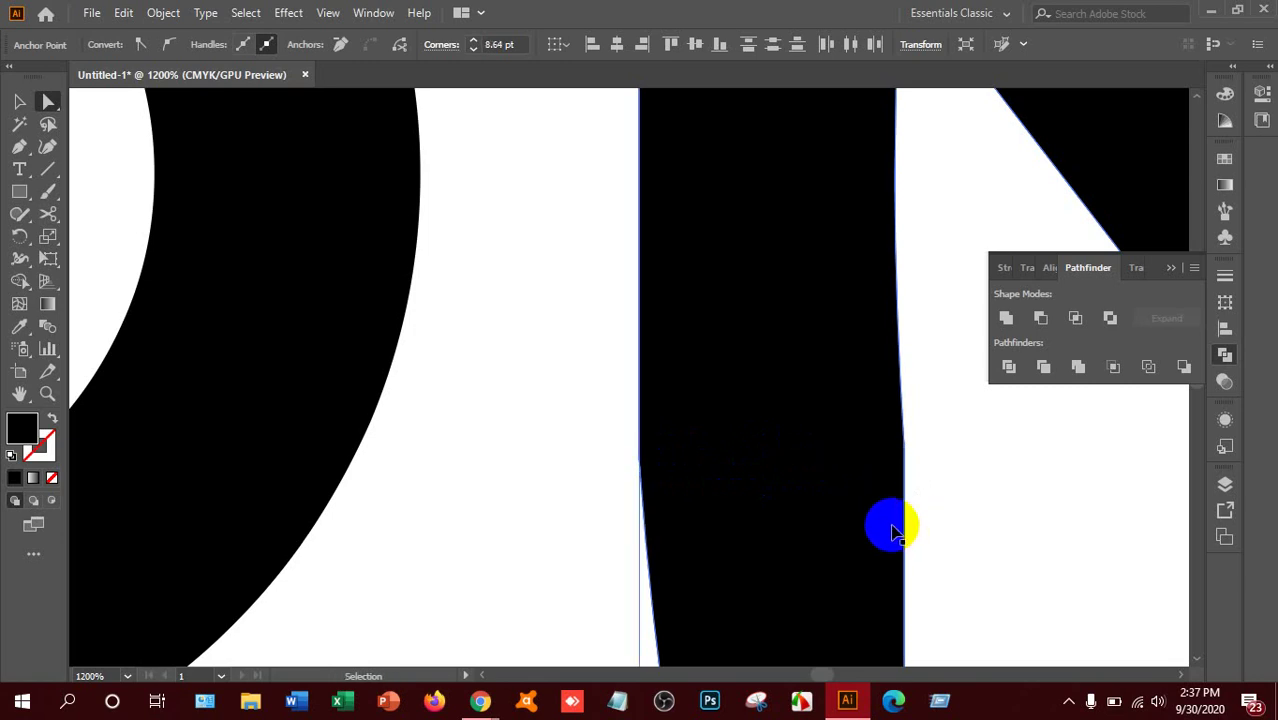
Nudge the stem's left-edge anchor slightly right to smooth the kink, then fit the artboard in view.
click(895, 530)
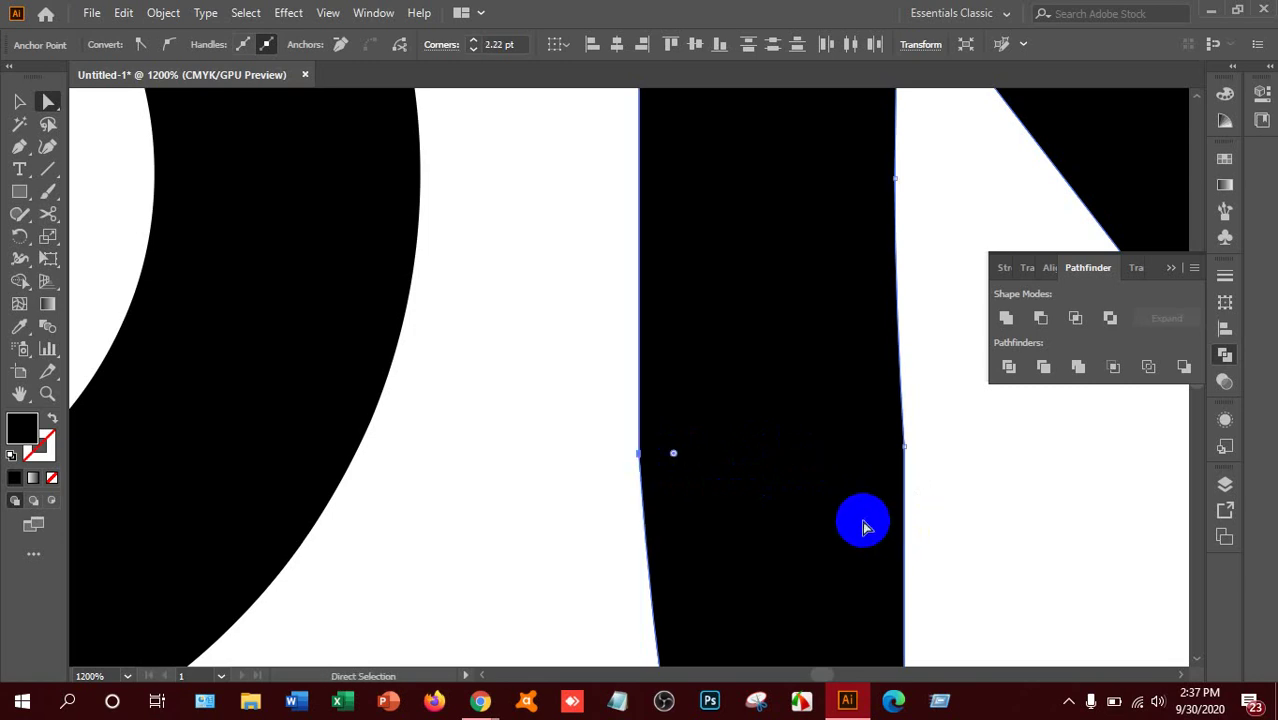
key(z)
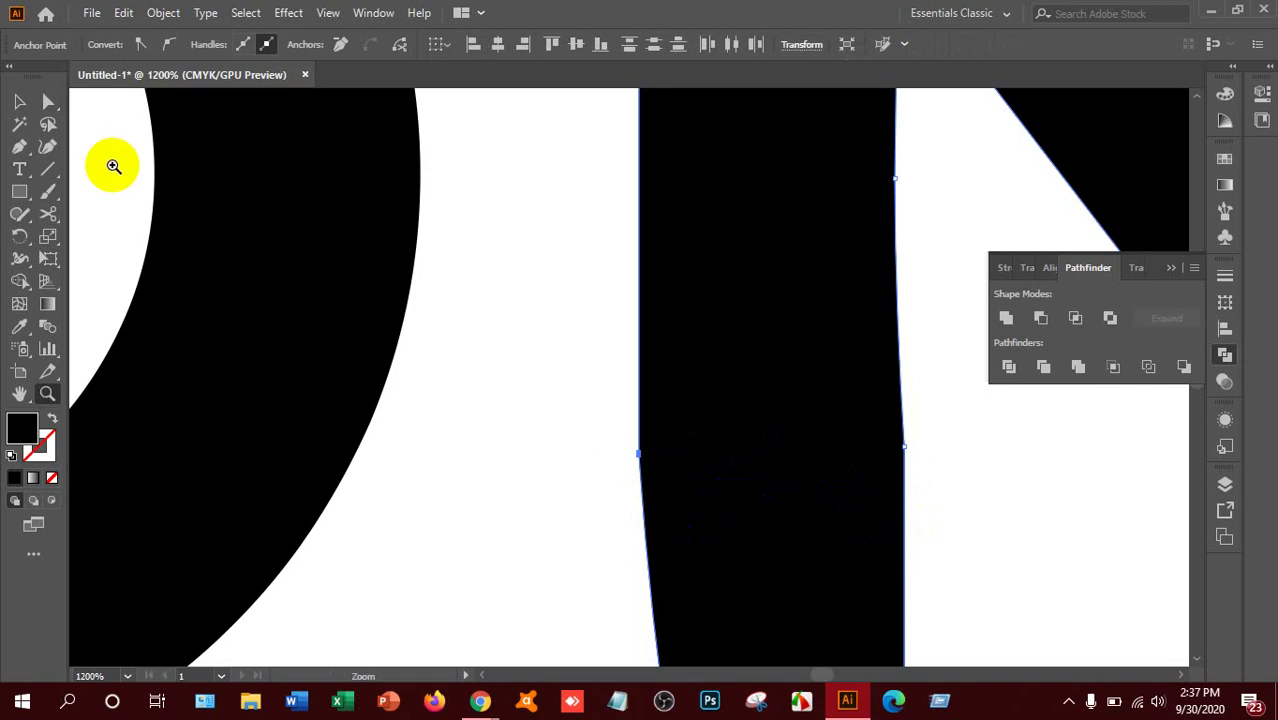
click(46, 99)
click(679, 476)
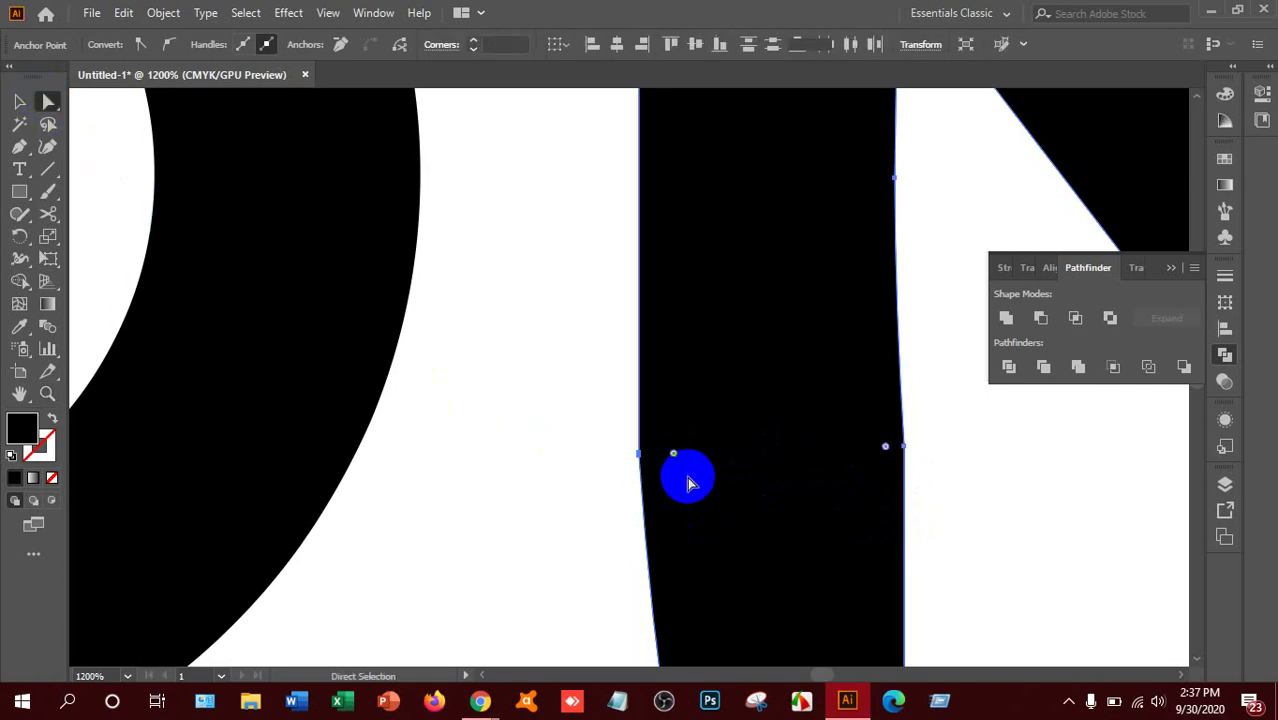
click(650, 462)
click(641, 462)
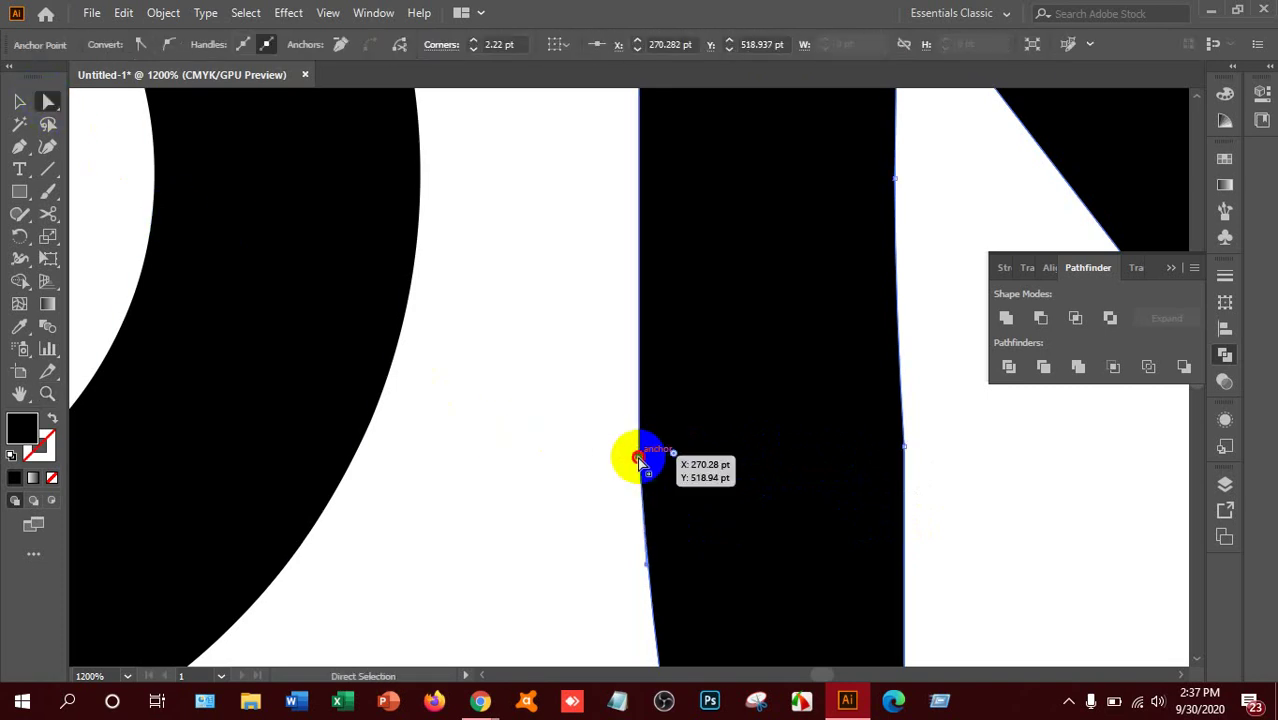
drag(641, 462, 645, 456)
scroll(700, 420, up, 10)
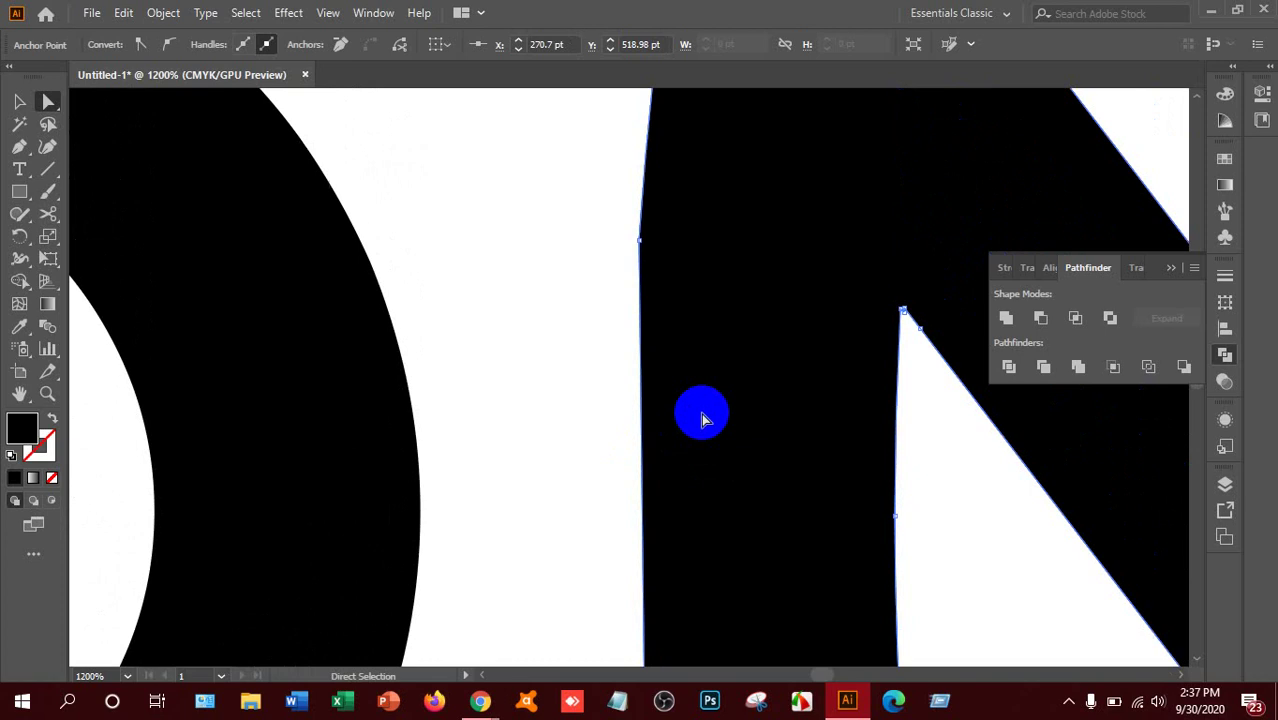
click(641, 444)
drag(642, 446, 650, 445)
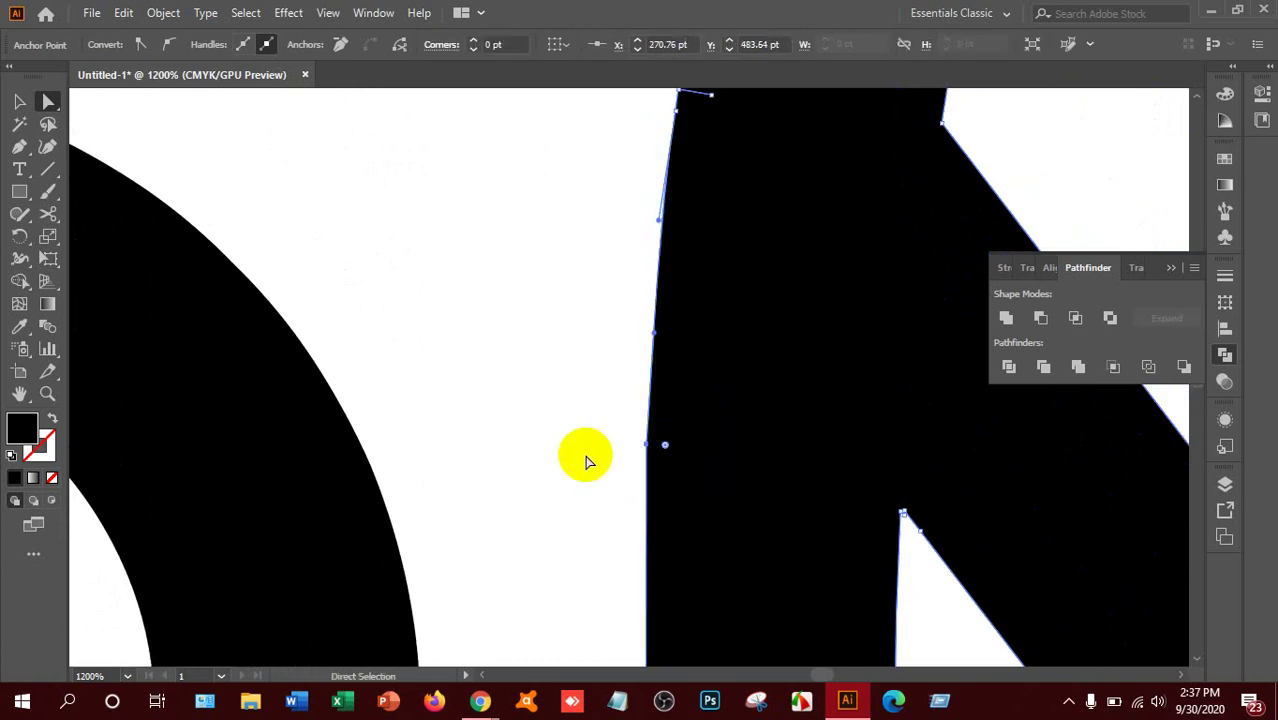
key(ctrl+0)
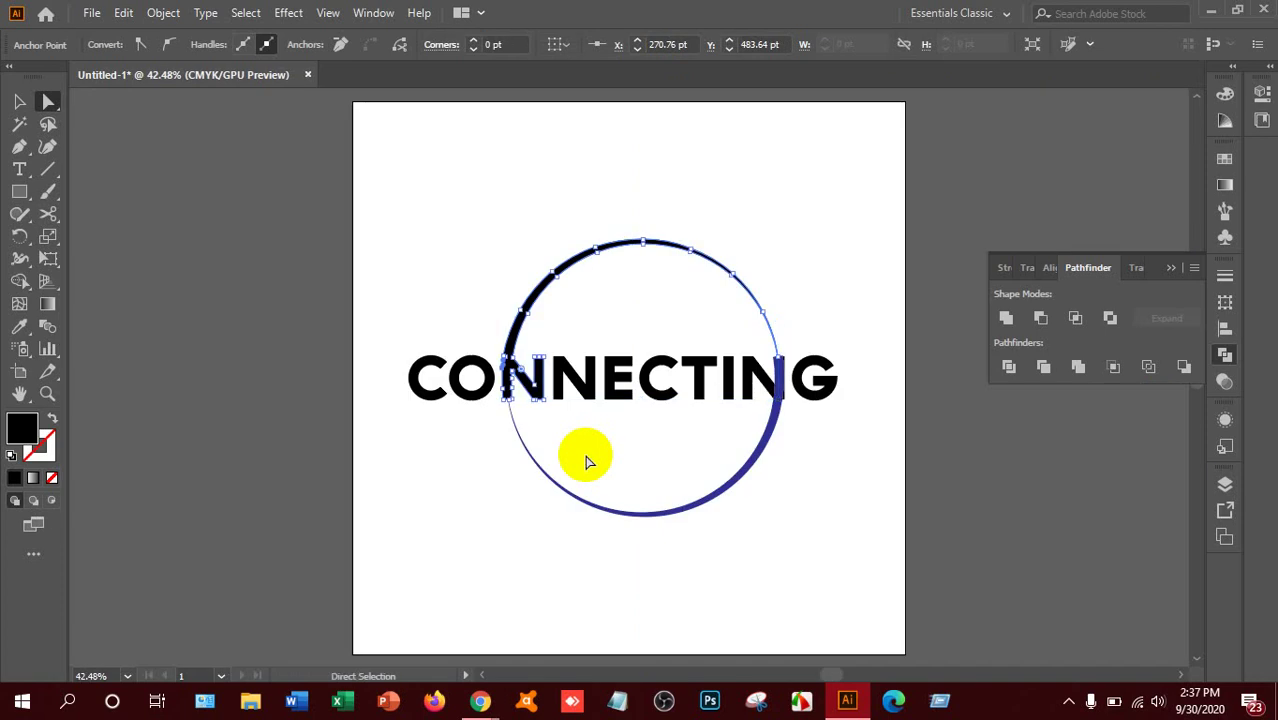
Select the N before the G together with the lower blue arc and apply Pathfinder Divide.
key(v)
click(307, 223)
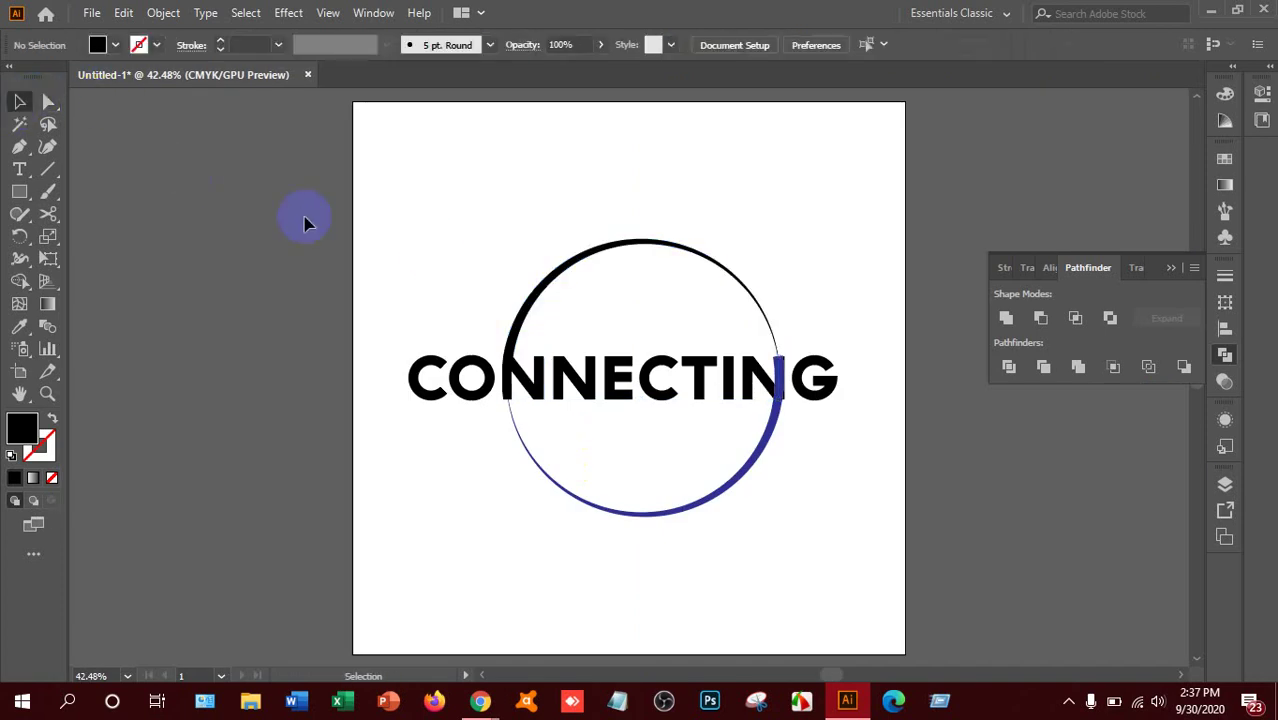
click(510, 402)
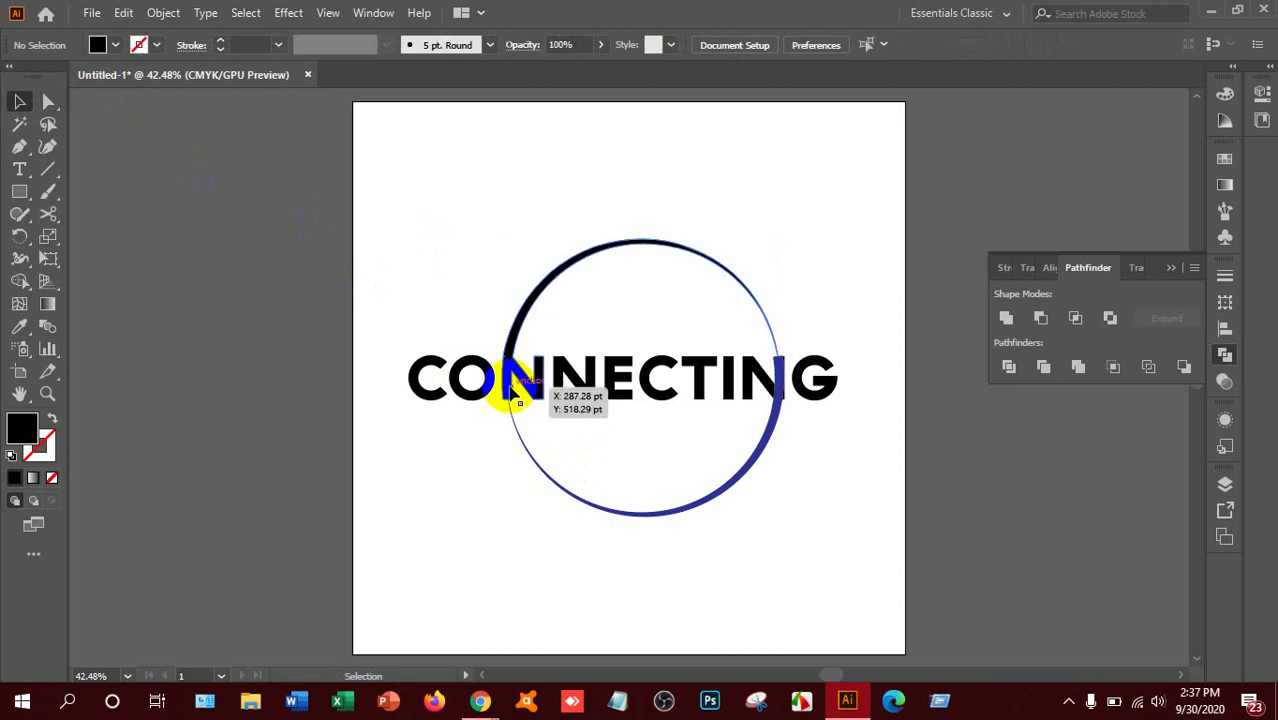
click(603, 530)
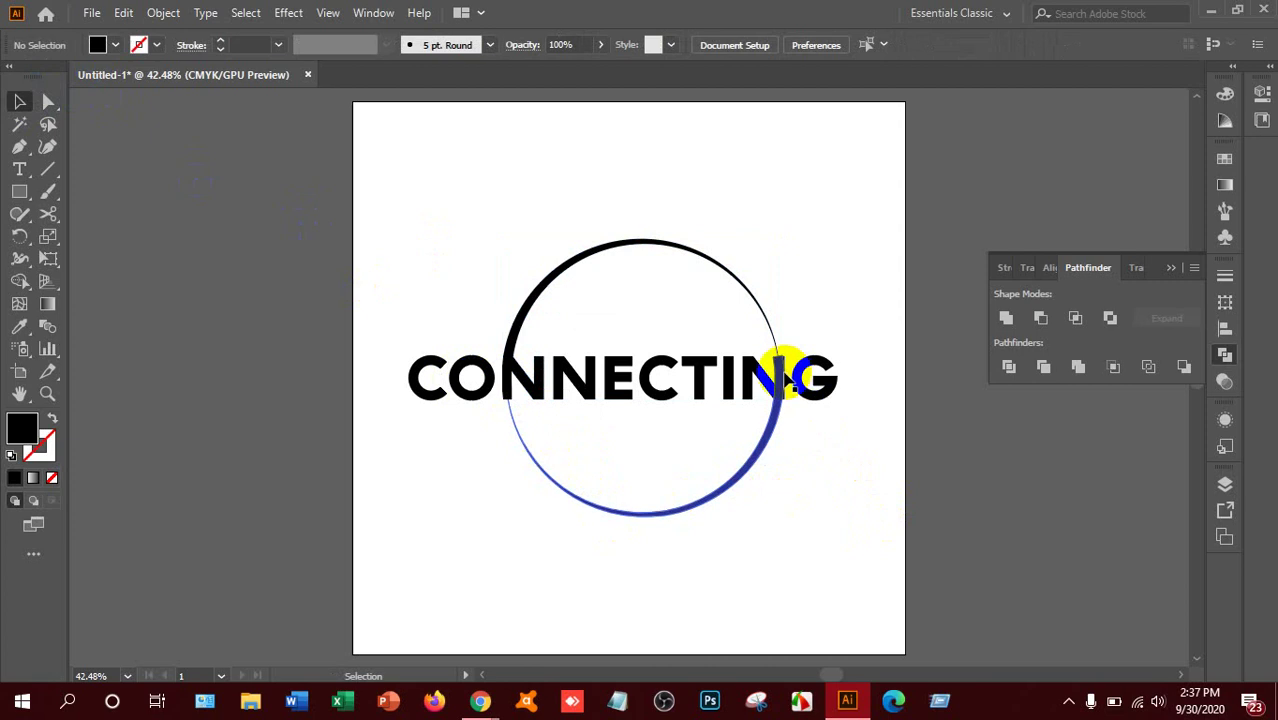
click(790, 424)
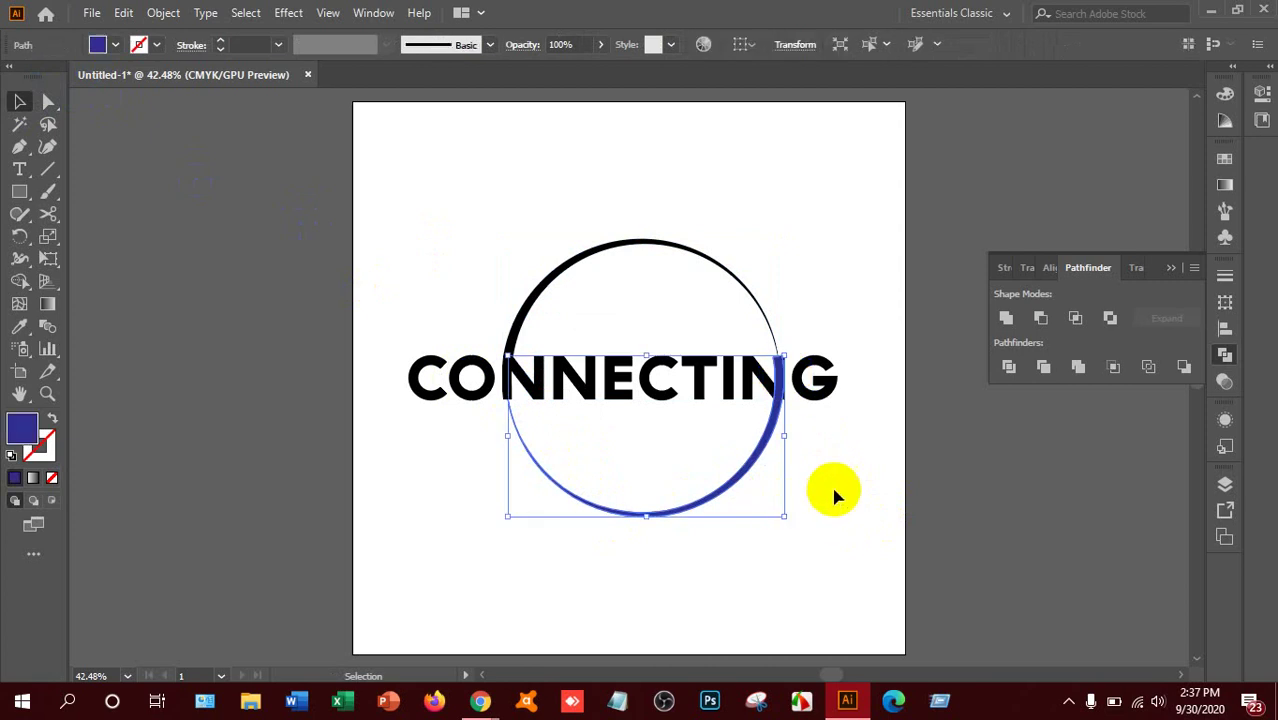
shift+click(758, 376)
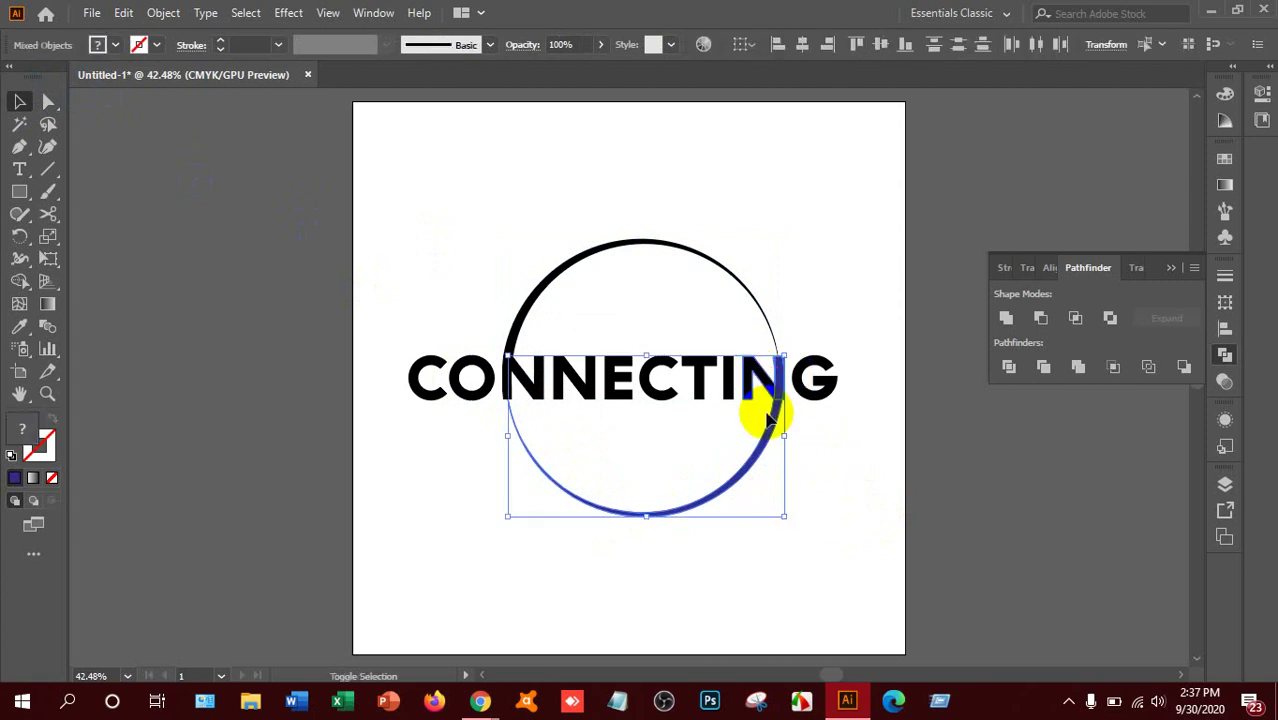
shift+click(768, 383)
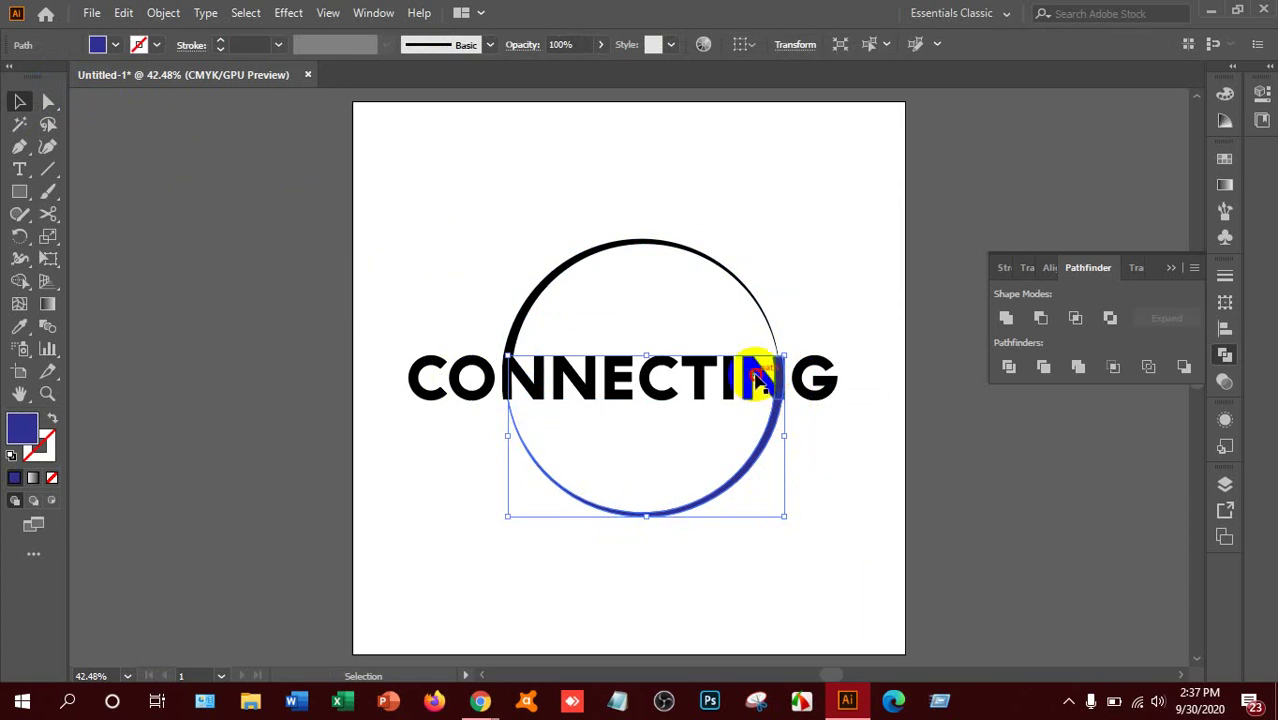
click(758, 378)
shift+click(776, 426)
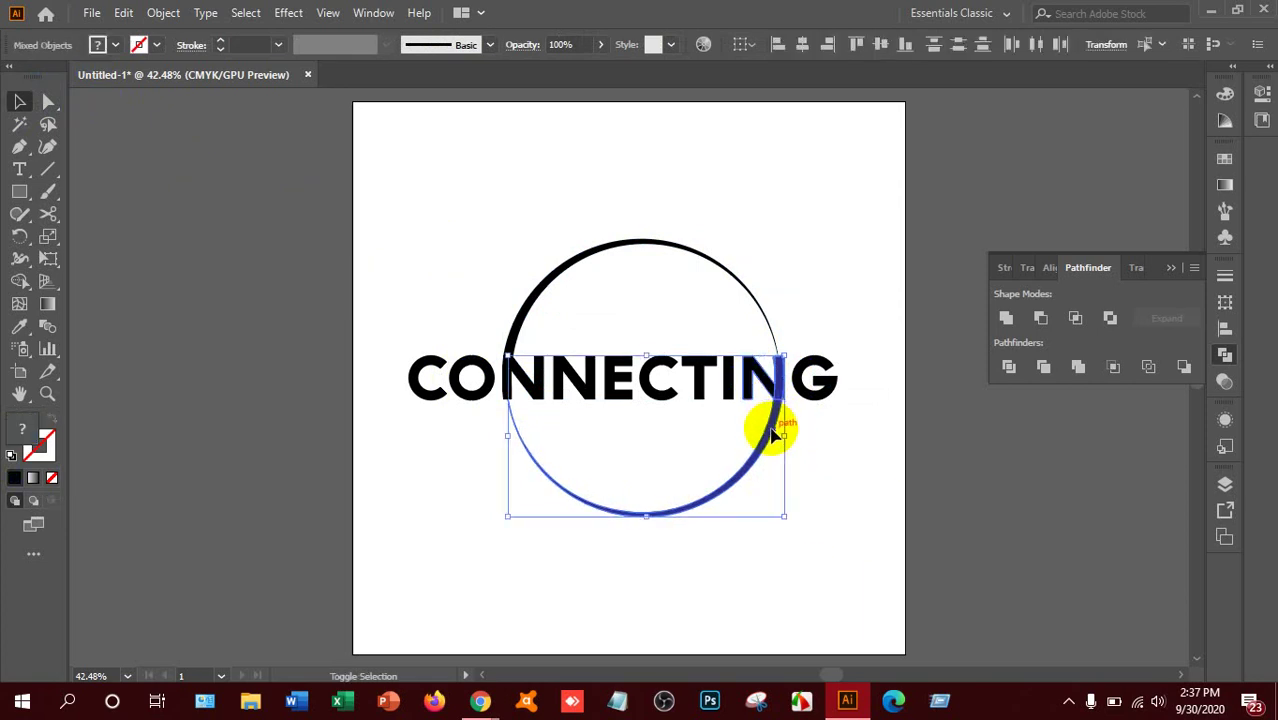
click(1009, 367)
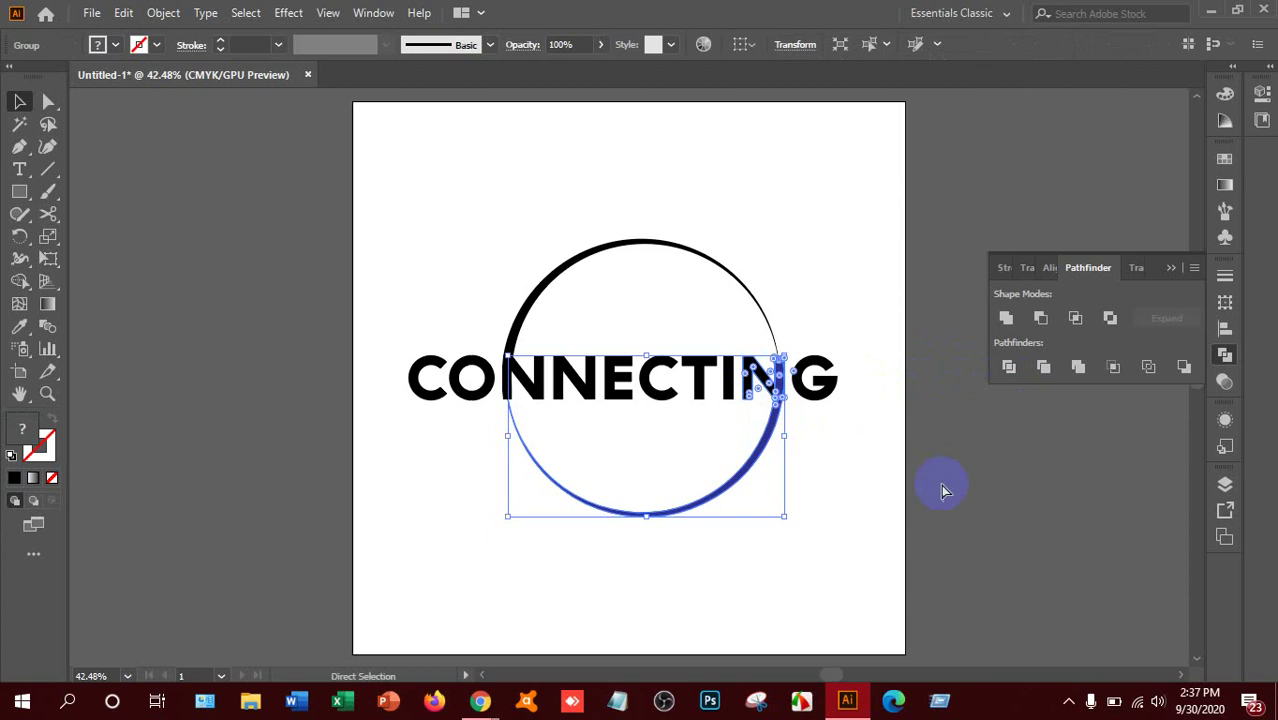
drag(945, 490, 940, 488)
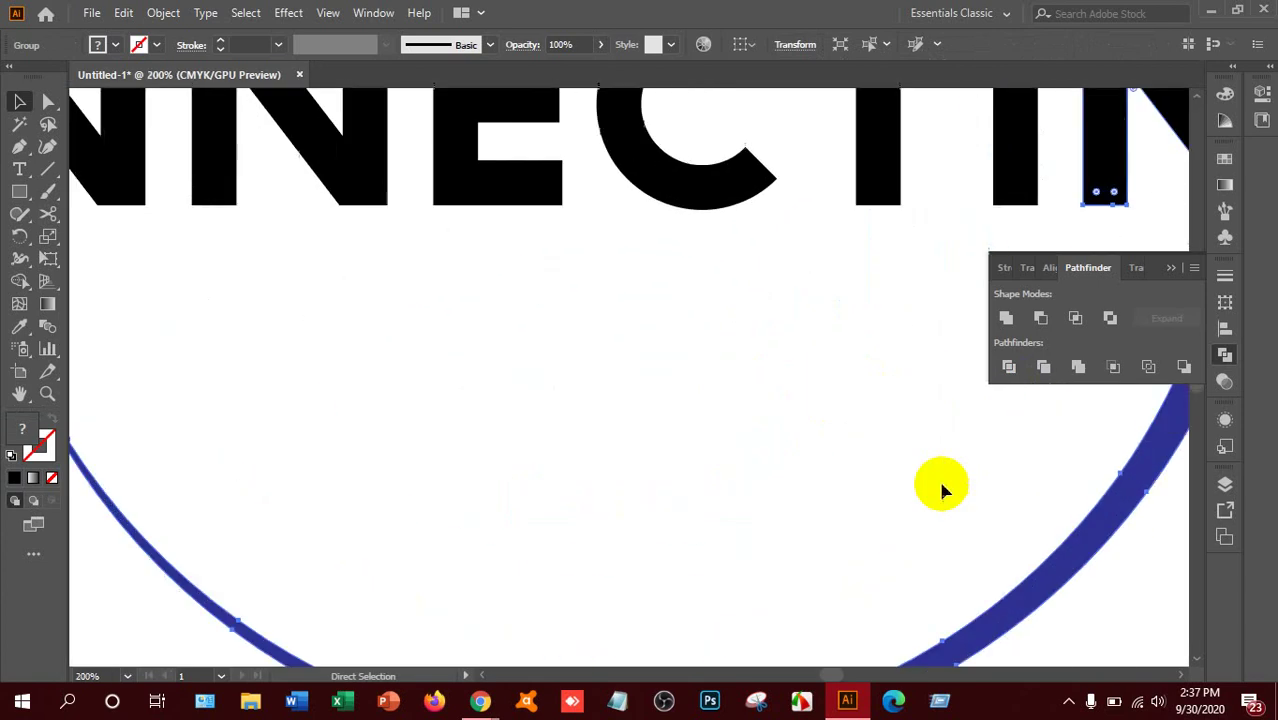
Ungroup the divided pieces around the N.
drag(829, 674, 842, 677)
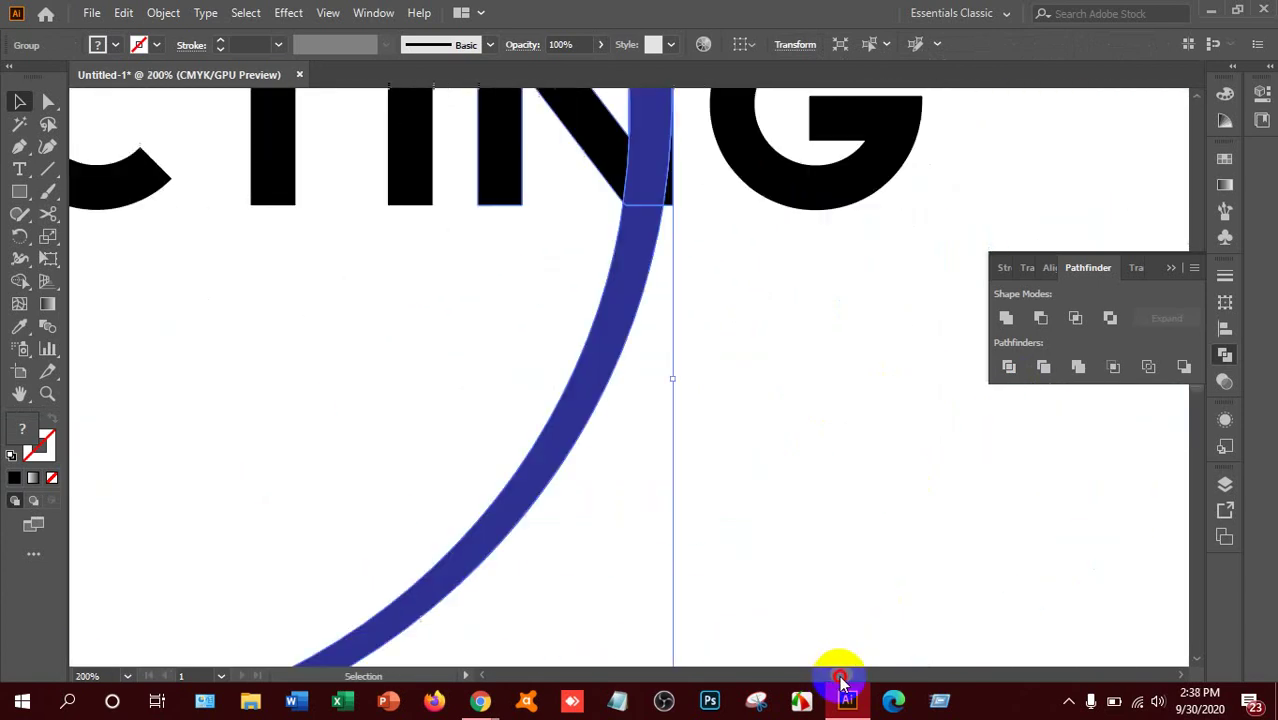
scroll(756, 316, up, 3)
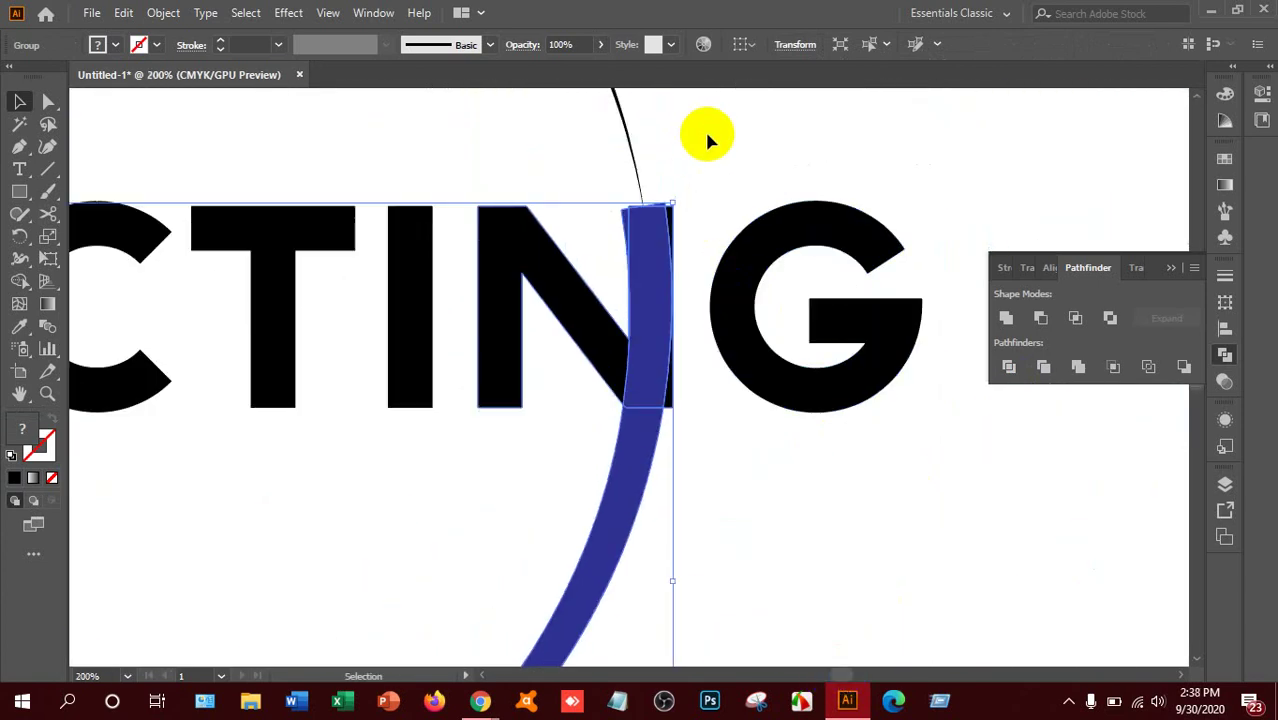
click(648, 248)
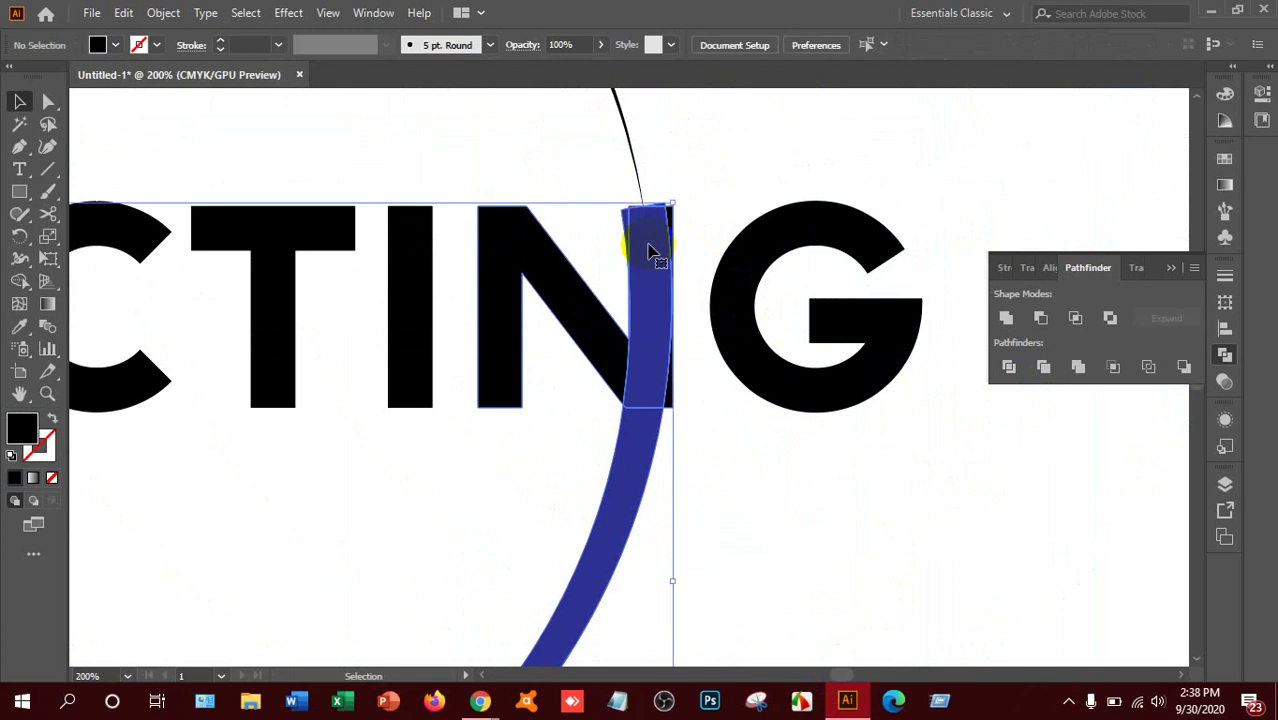
right_click(648, 248)
click(713, 399)
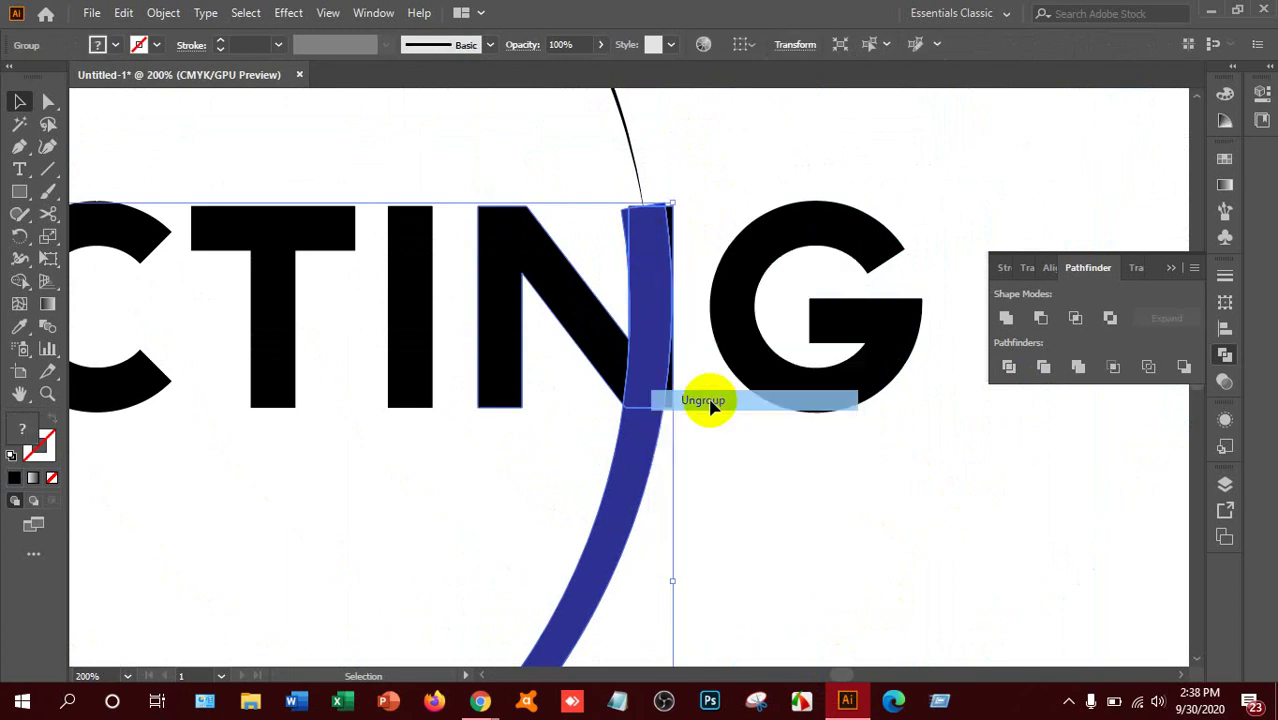
Delete the small black sliver beside the blue arc over the N.
click(829, 477)
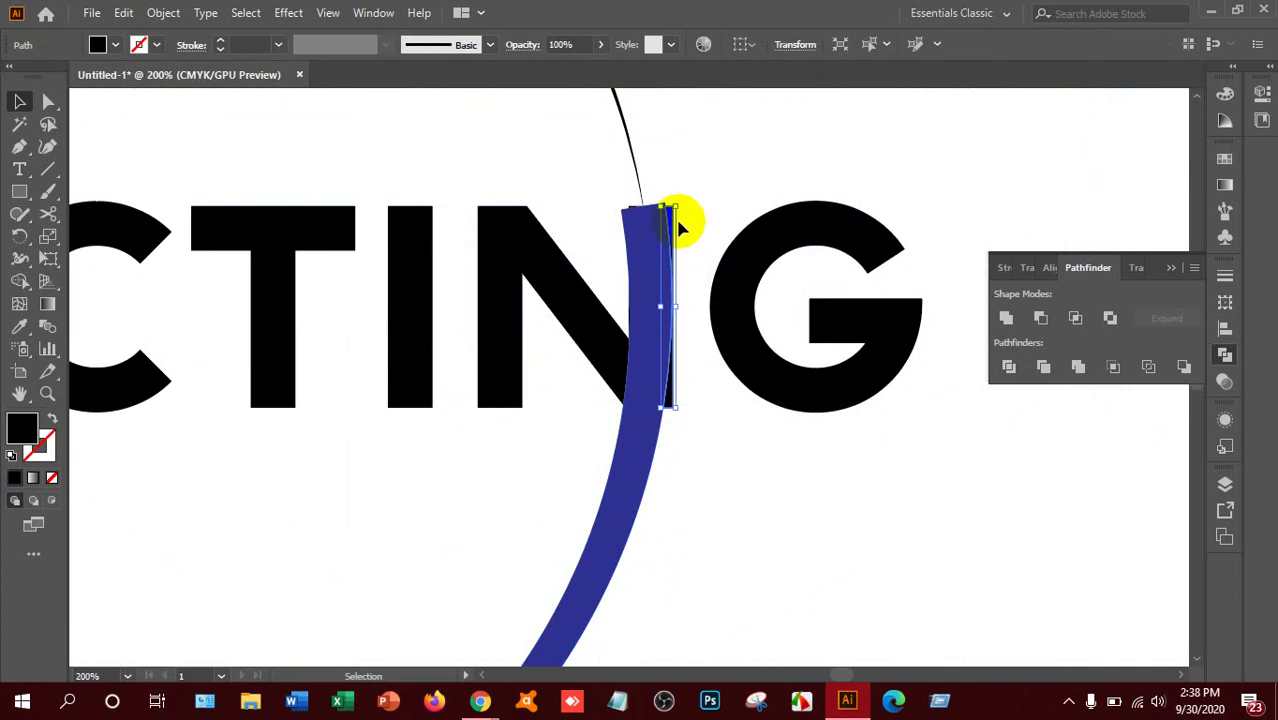
key(Delete)
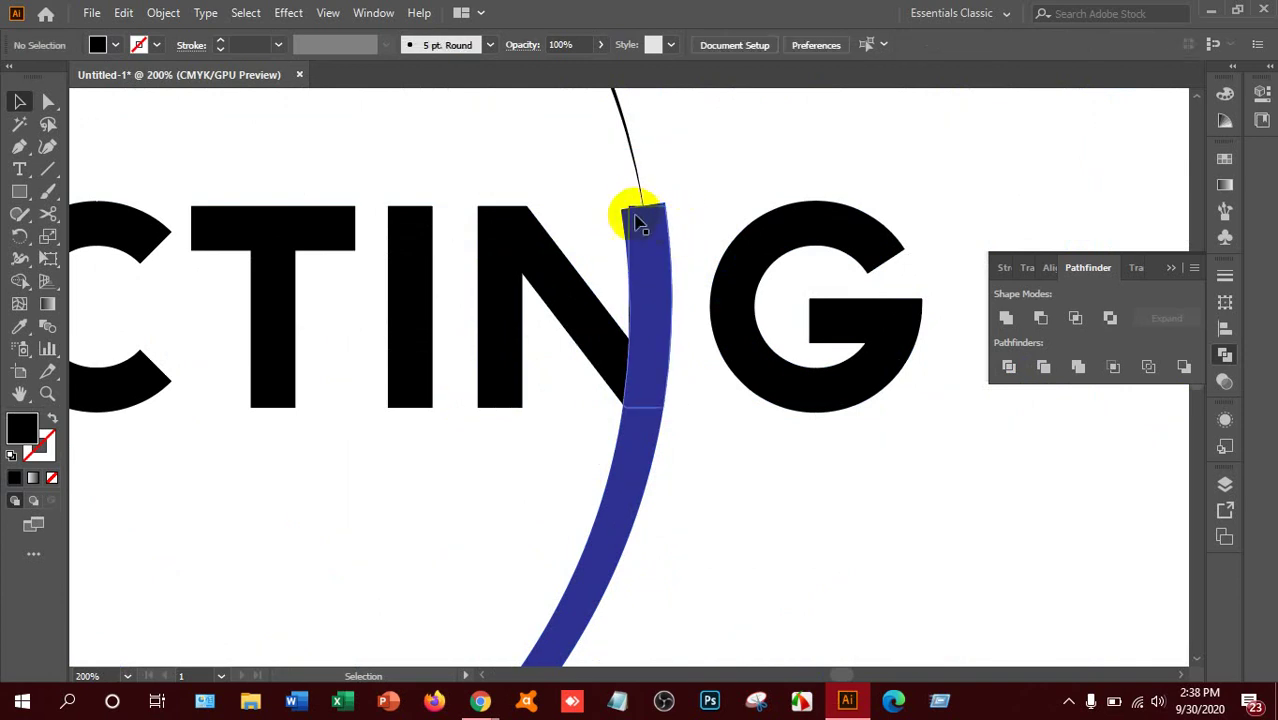
click(622, 214)
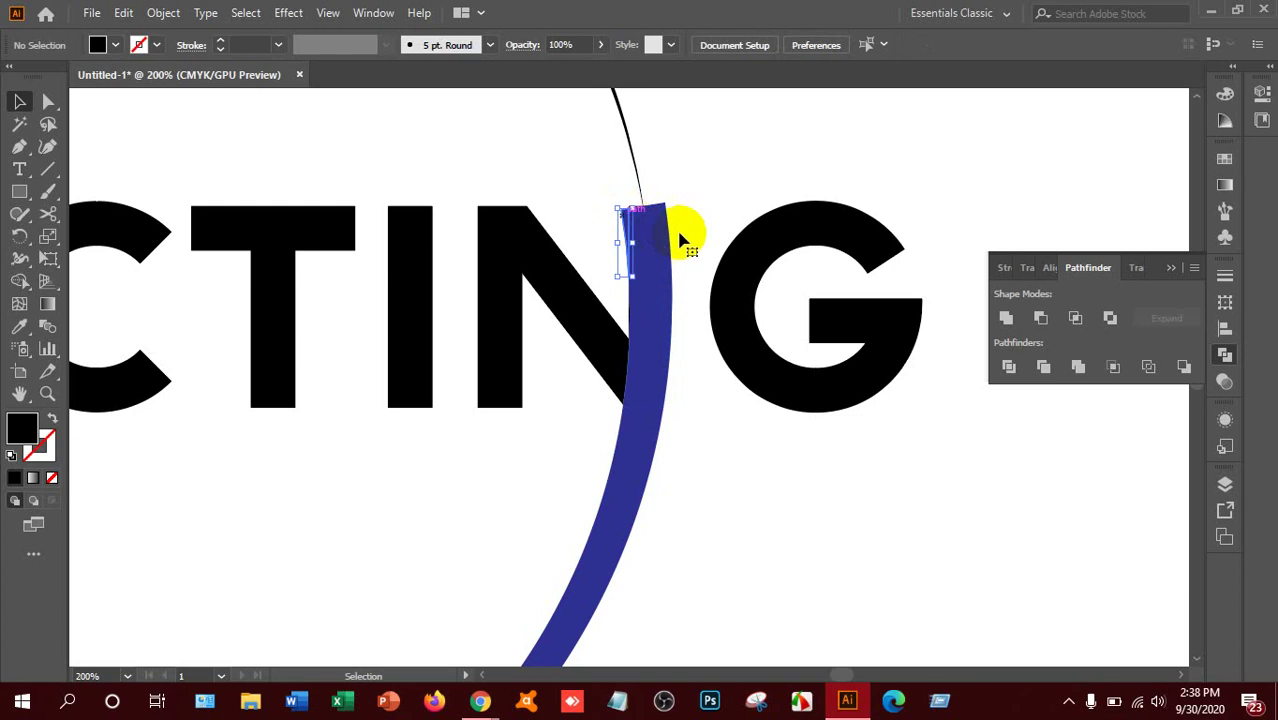
click(667, 212)
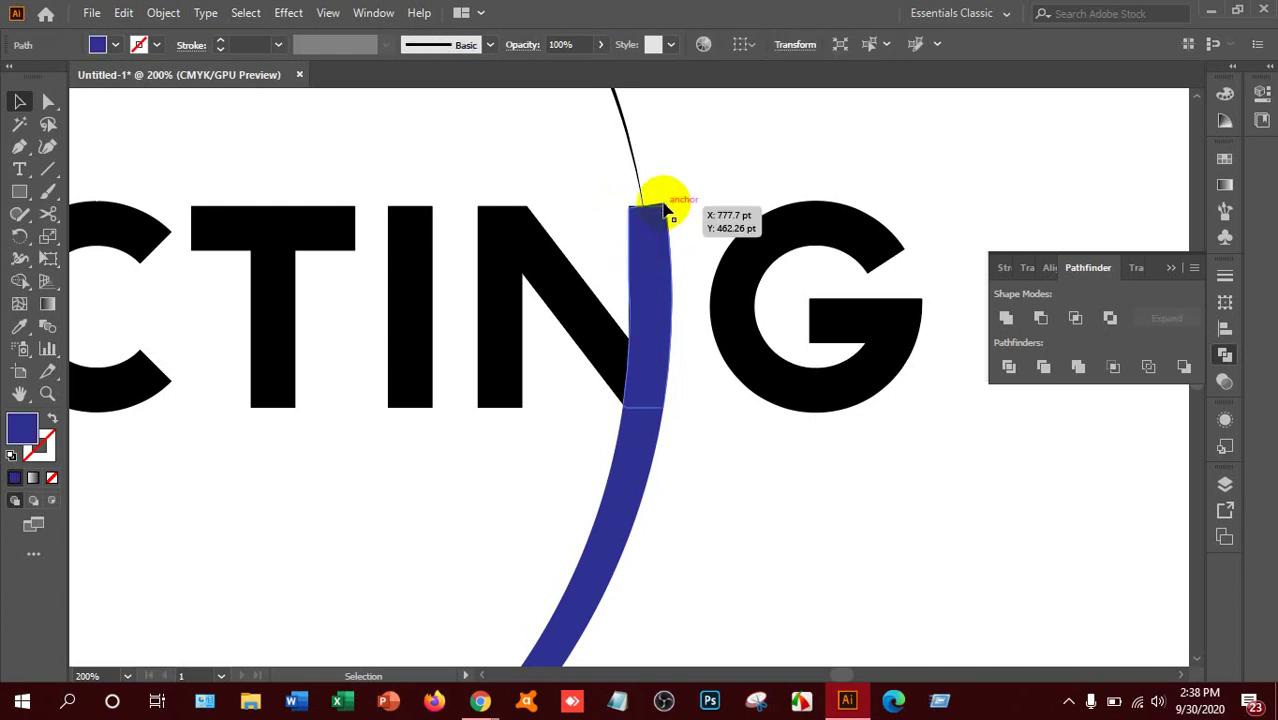
click(667, 212)
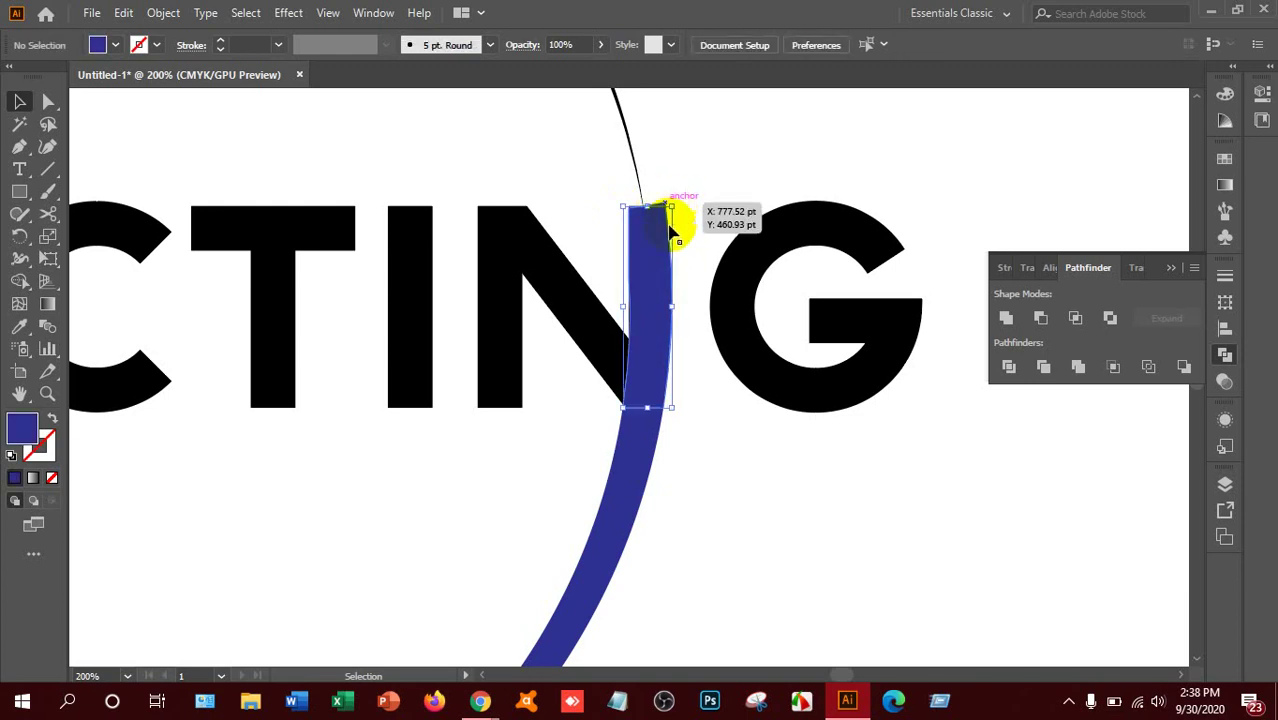
click(684, 190)
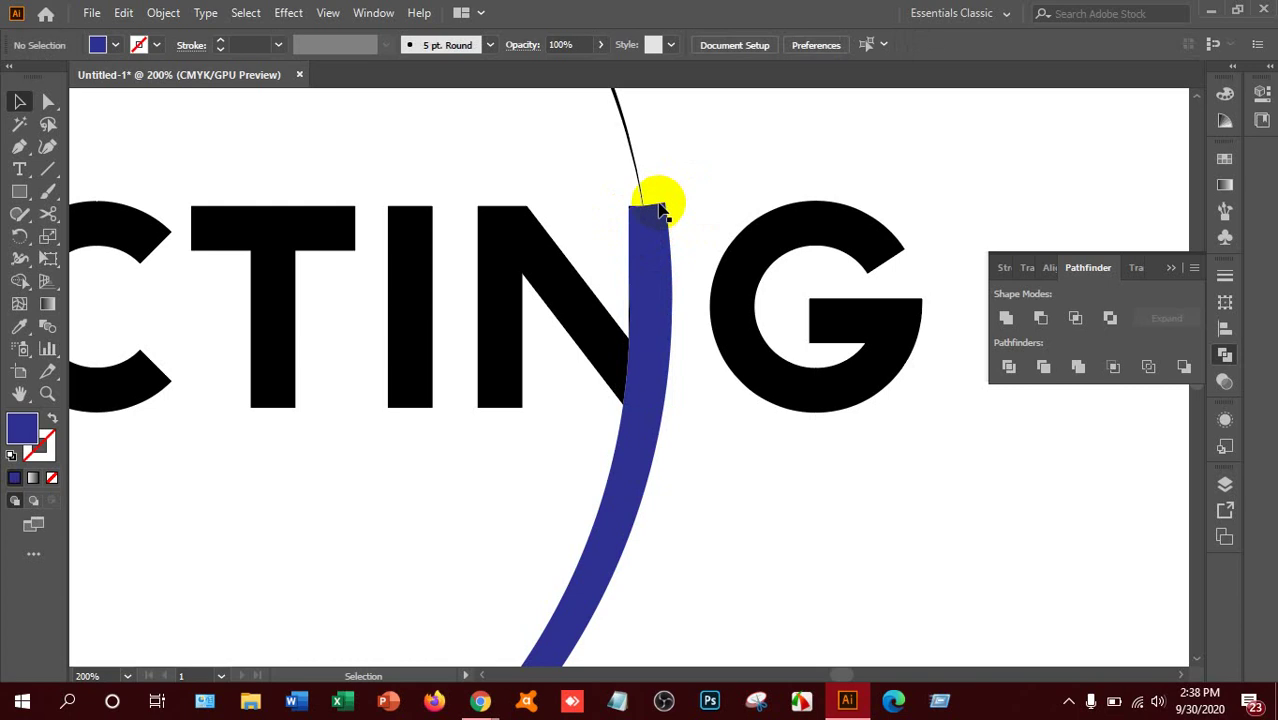
Unite the last N with its overlapping blue arc piece into one blue shape.
click(685, 207)
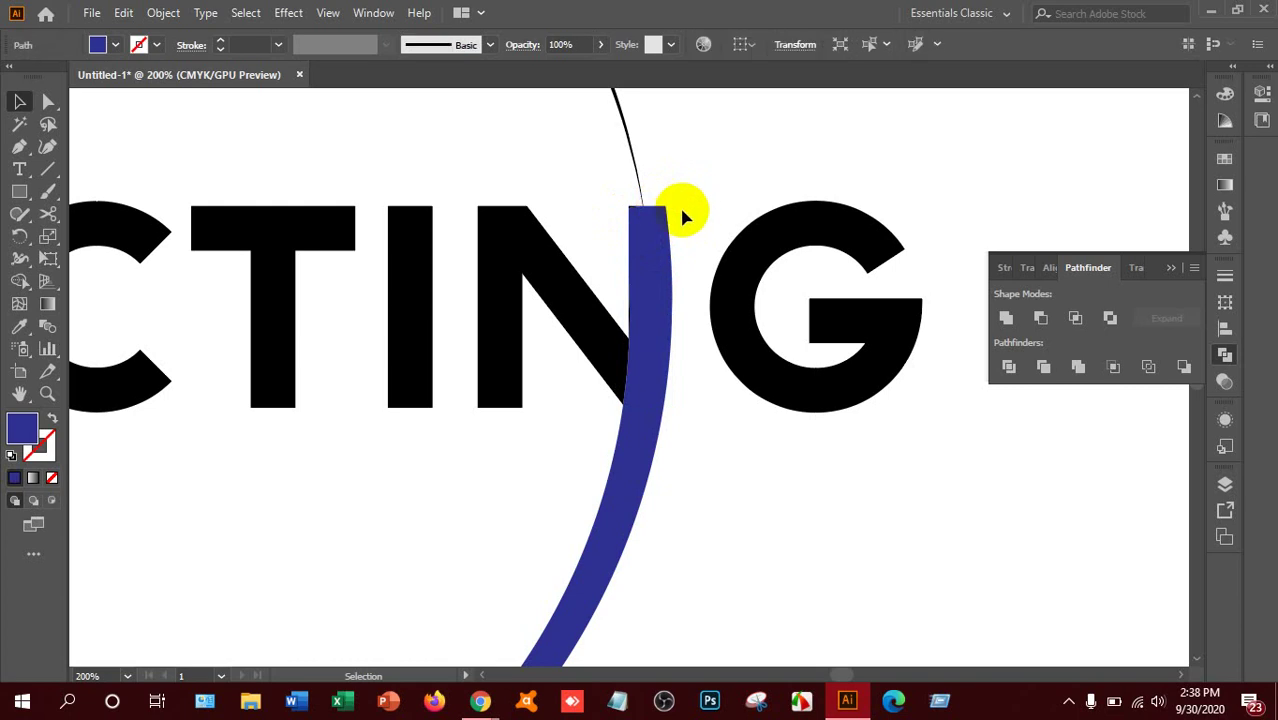
click(675, 216)
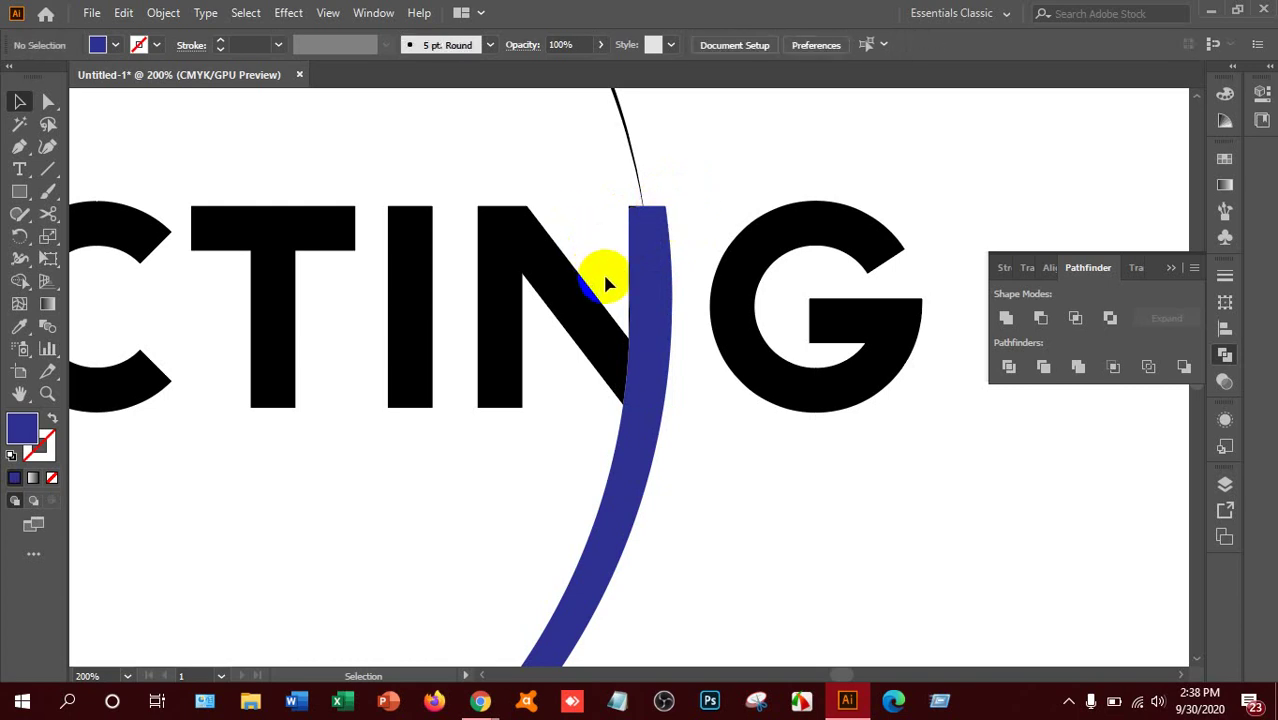
click(655, 308)
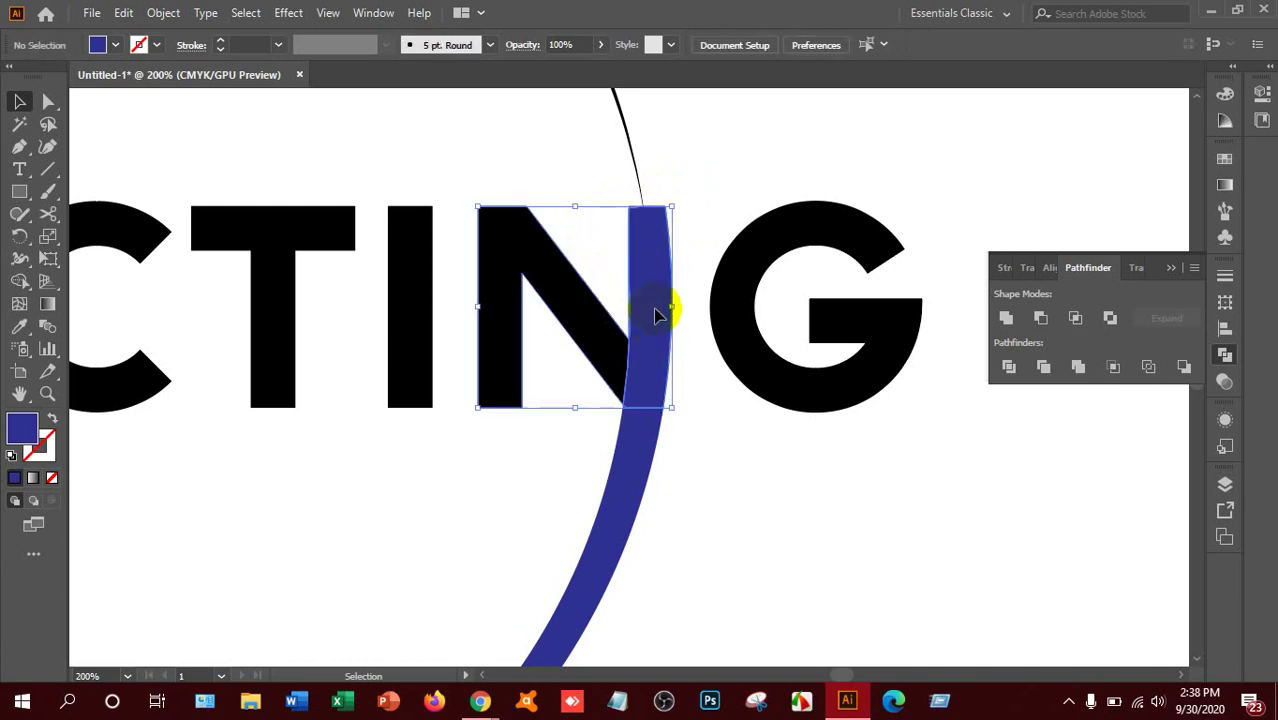
click(1006, 318)
key(a)
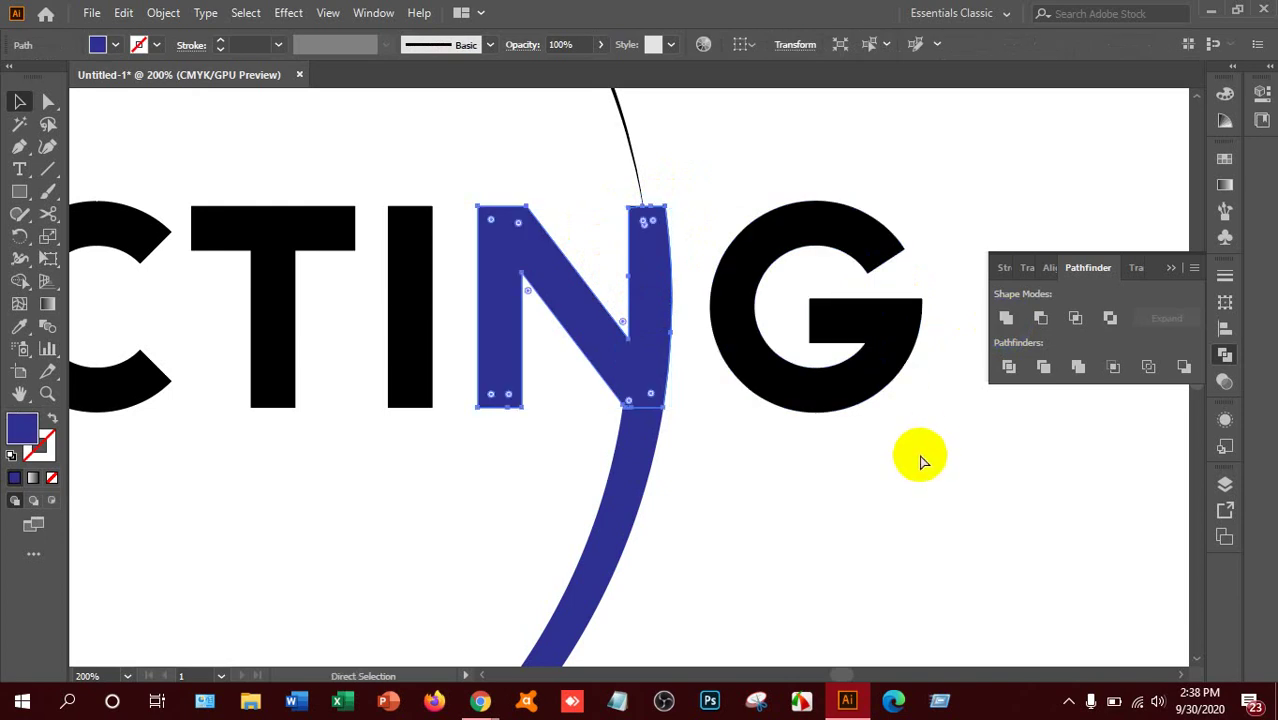
key(ctrl+0)
key(v)
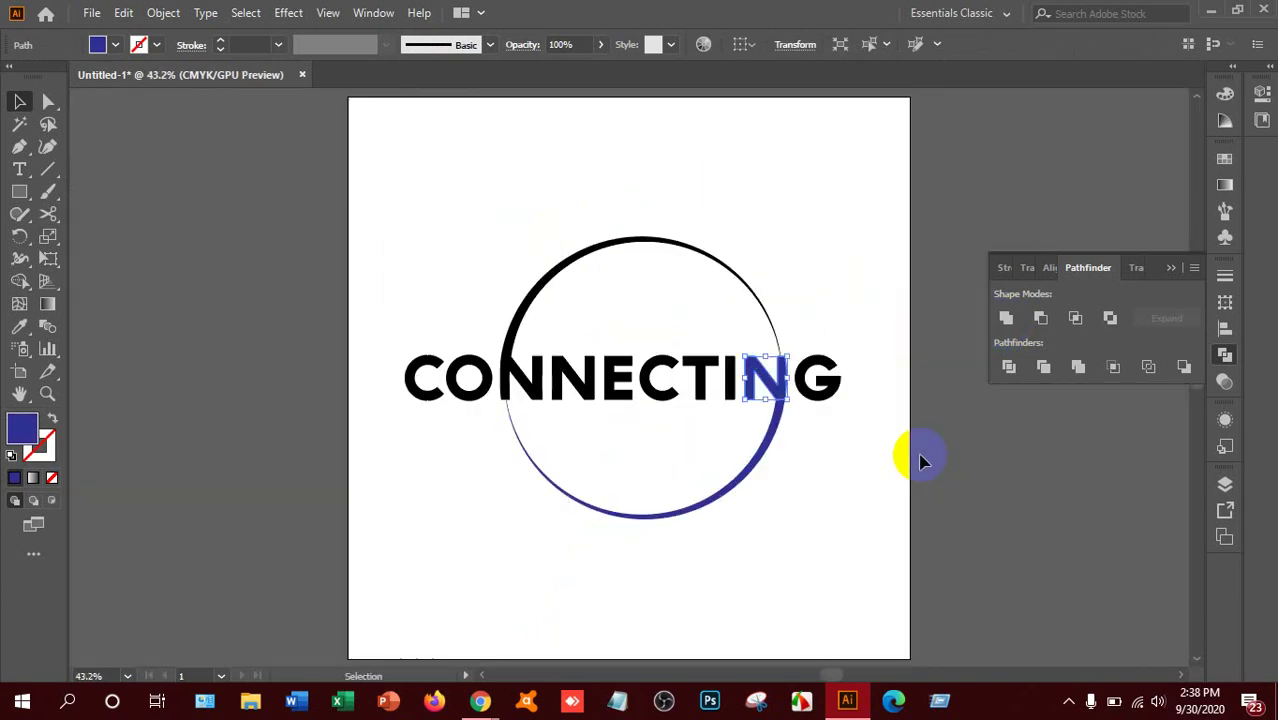
click(908, 286)
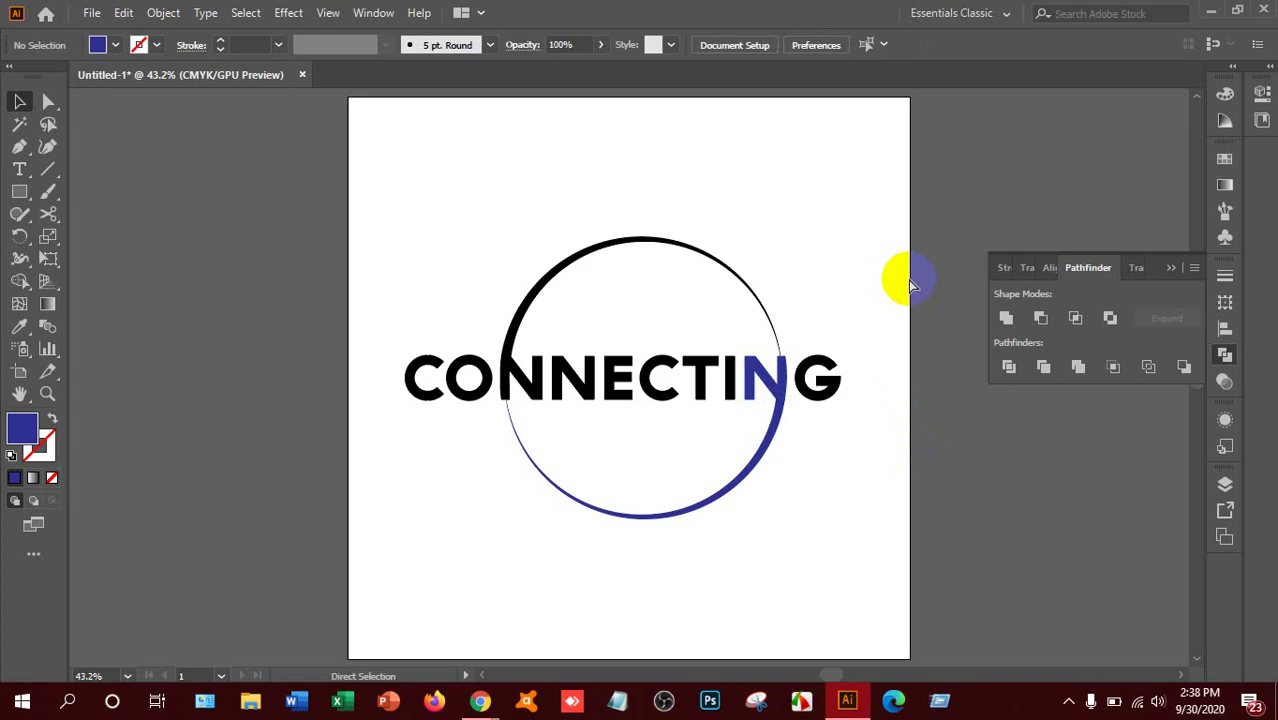
key(ctrl+plus)
key(ctrl+plus)
key(ctrl+plus)
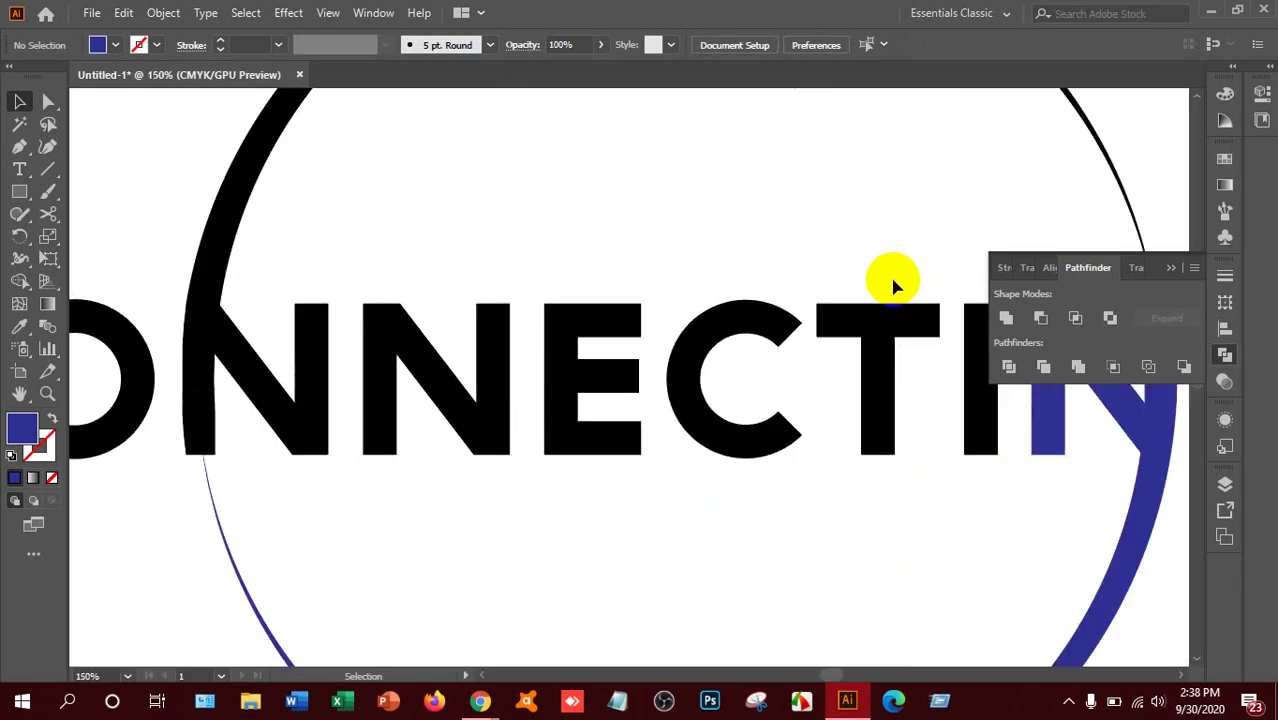
Drag the blue N's right-edge anchor slightly onto the ring's curve, then fit the artboard.
drag(828, 675, 845, 675)
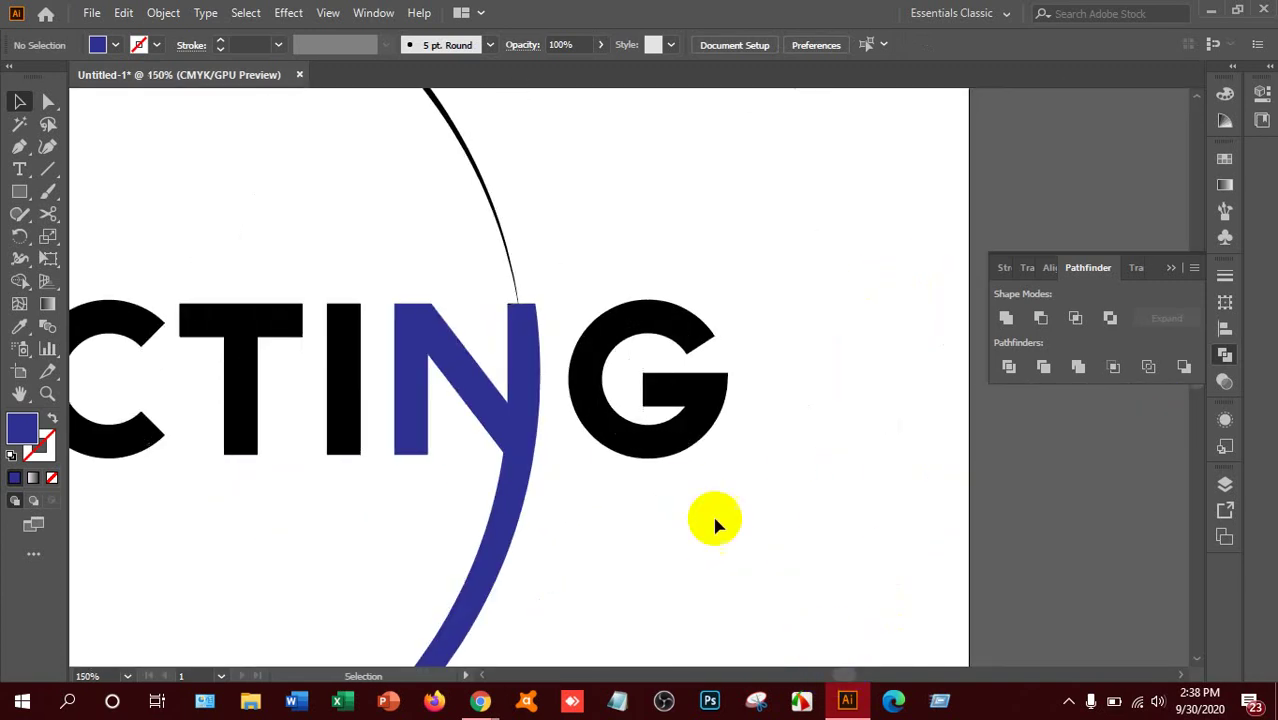
click(48, 101)
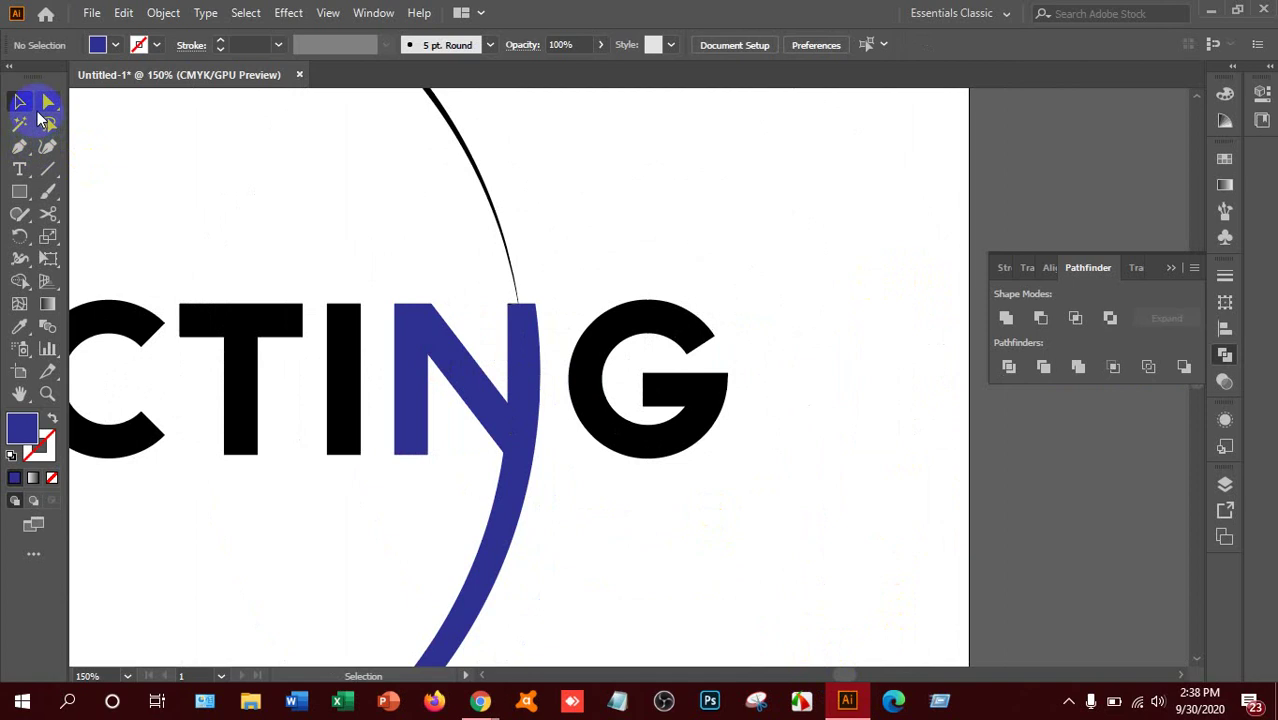
click(507, 372)
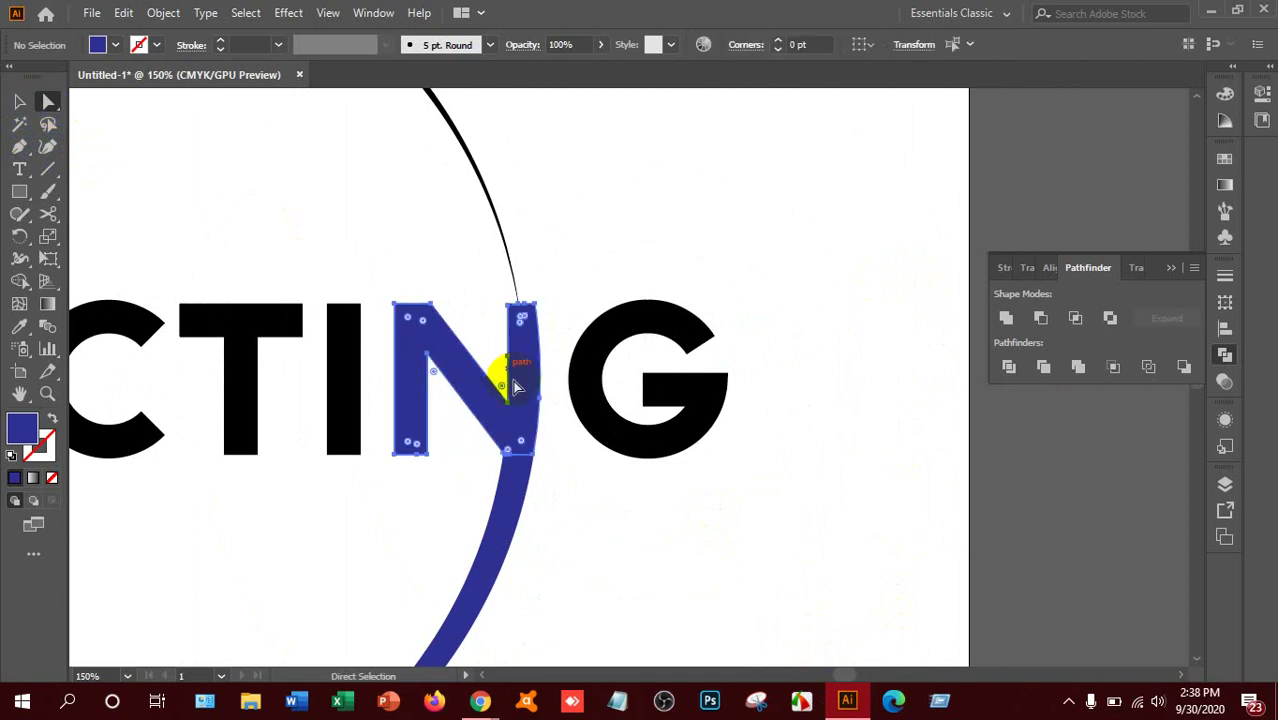
key(v)
key(ctrl+plus)
key(ctrl+plus)
key(ctrl+plus)
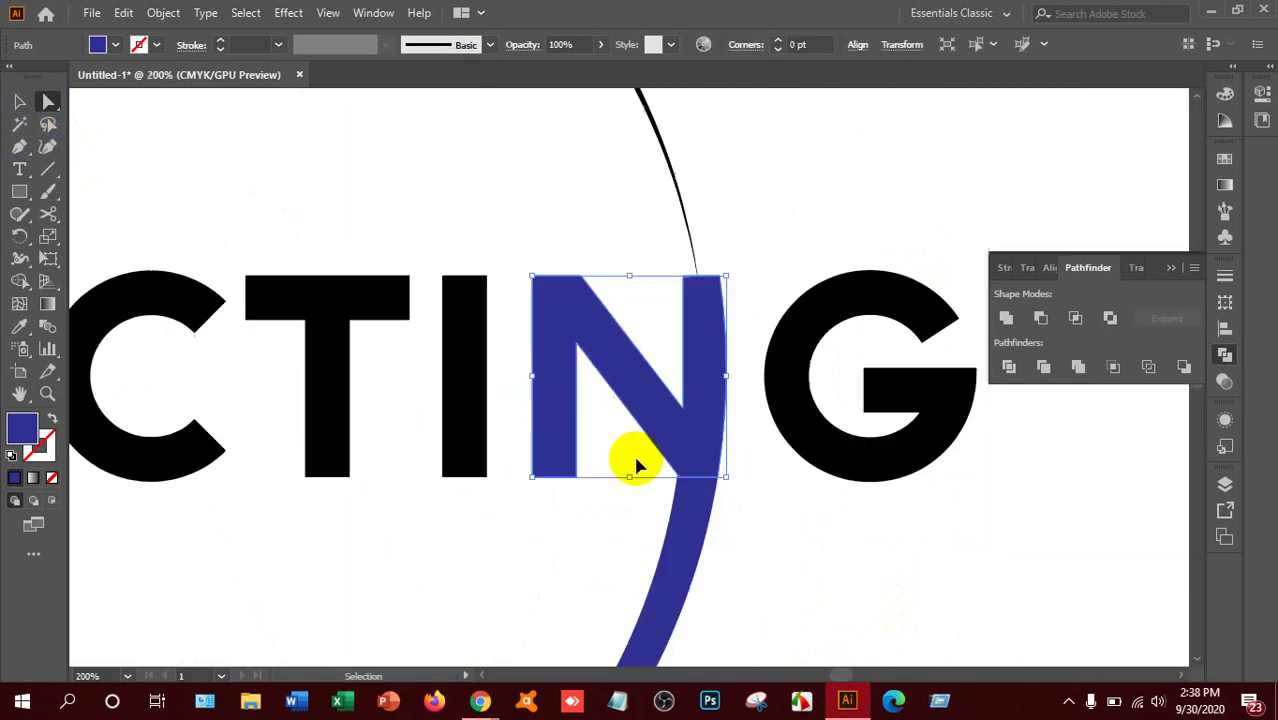
key(a)
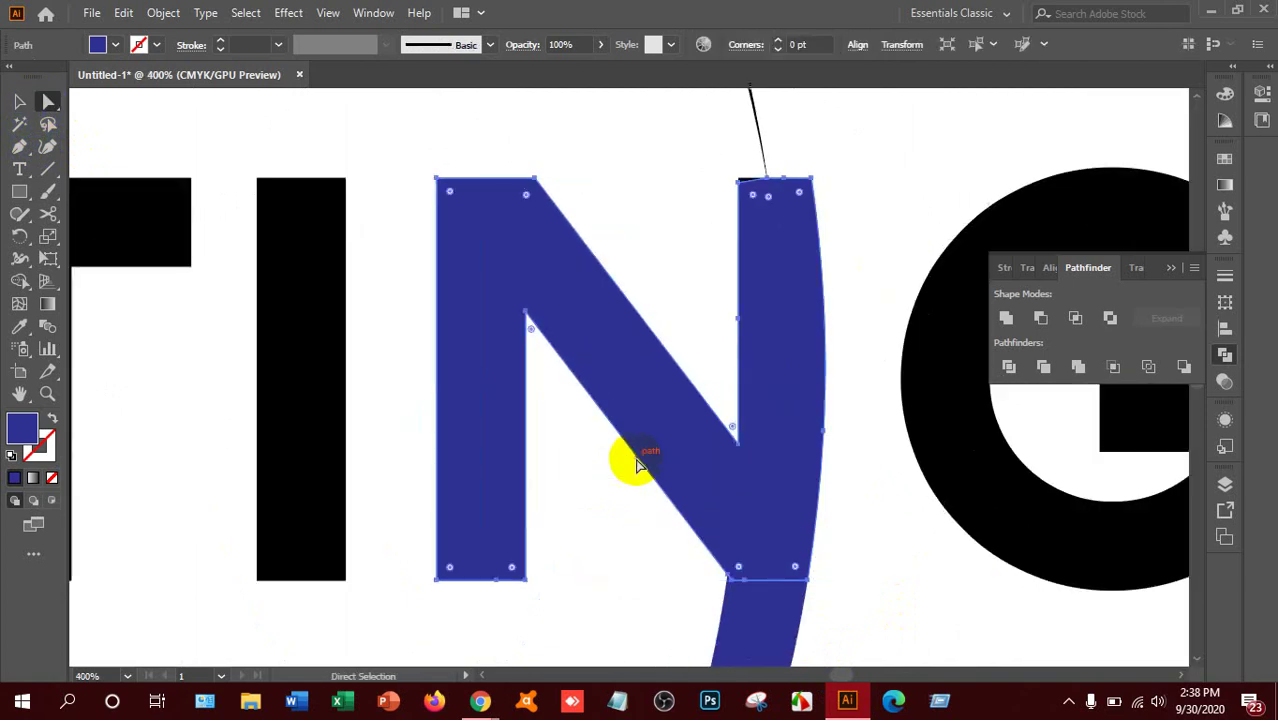
click(828, 436)
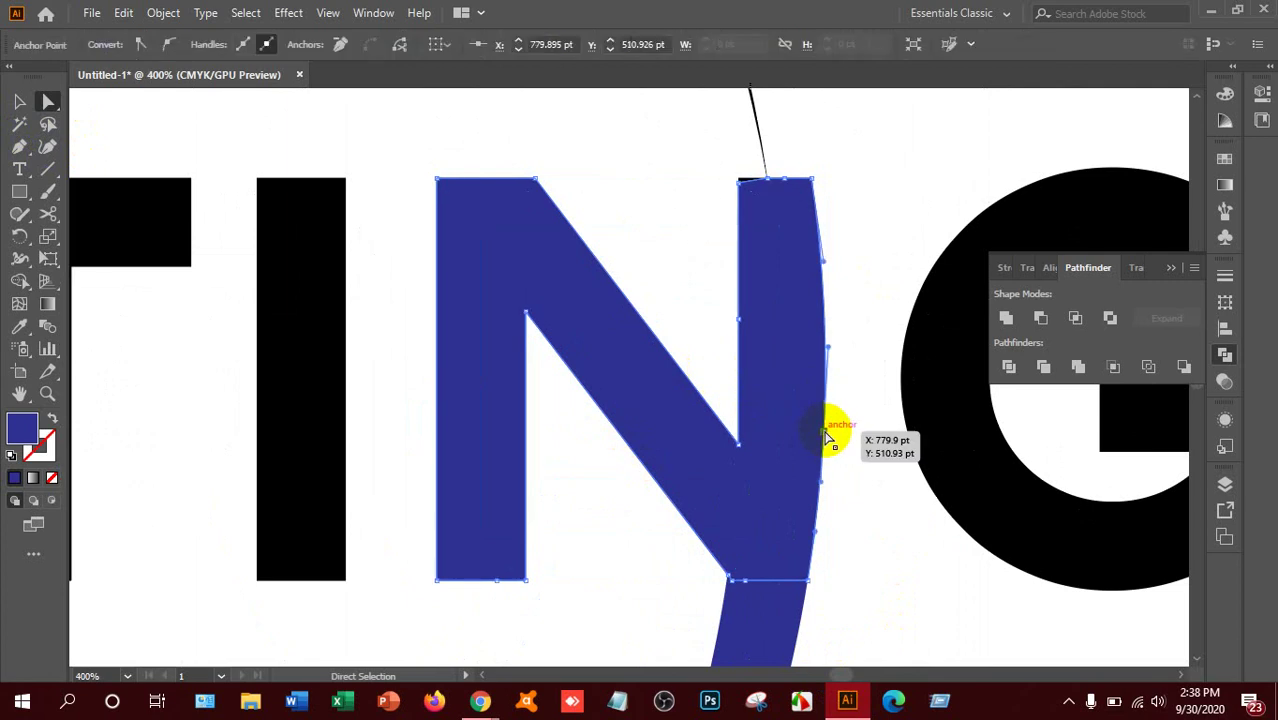
drag(822, 435, 819, 431)
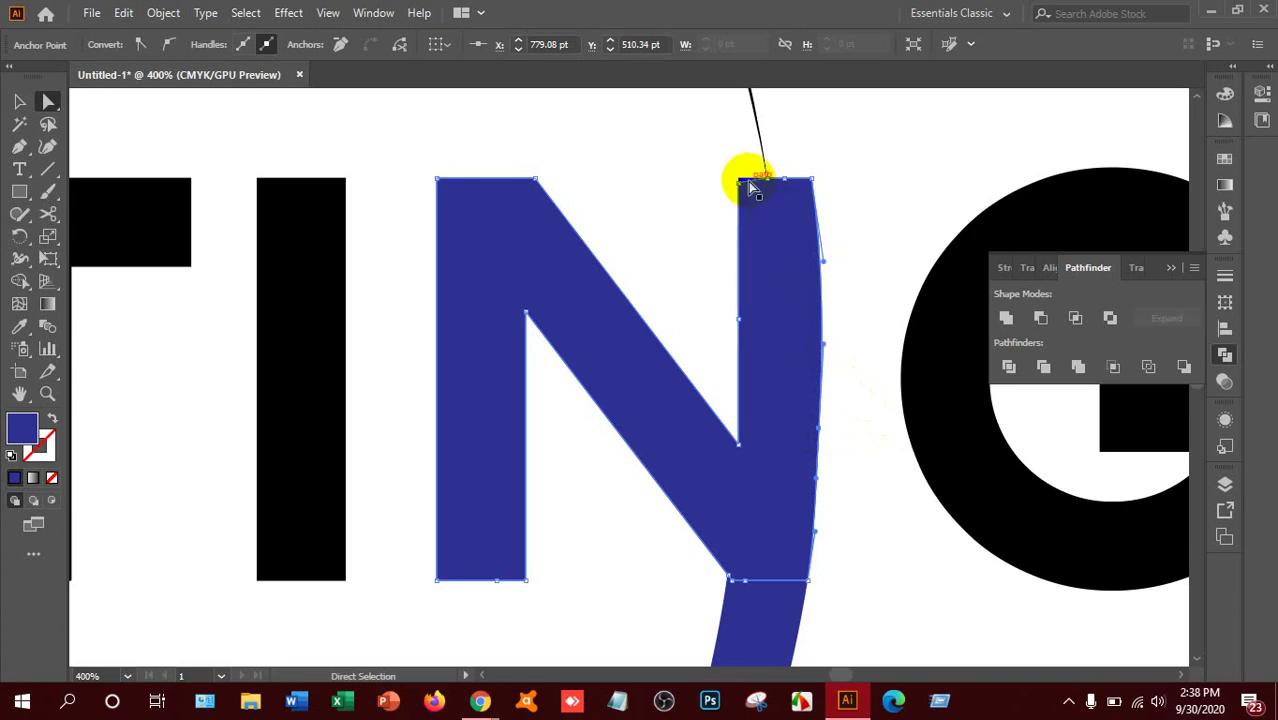
click(19, 101)
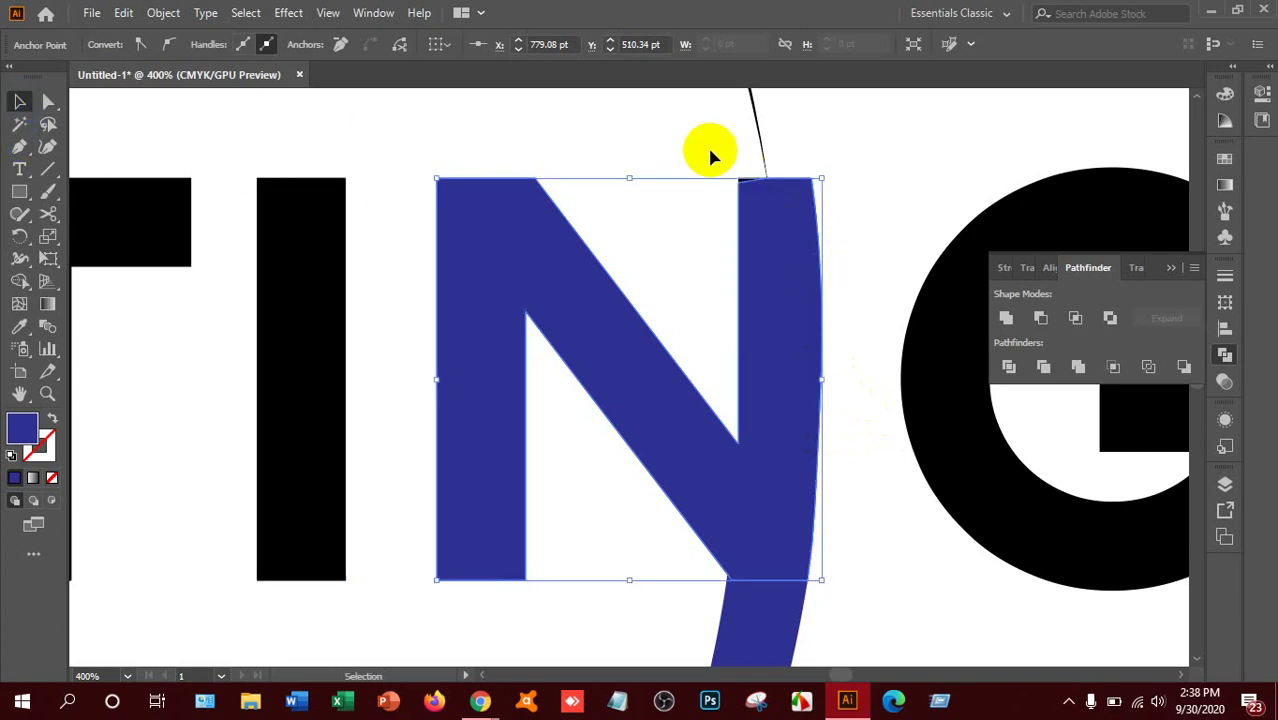
click(868, 163)
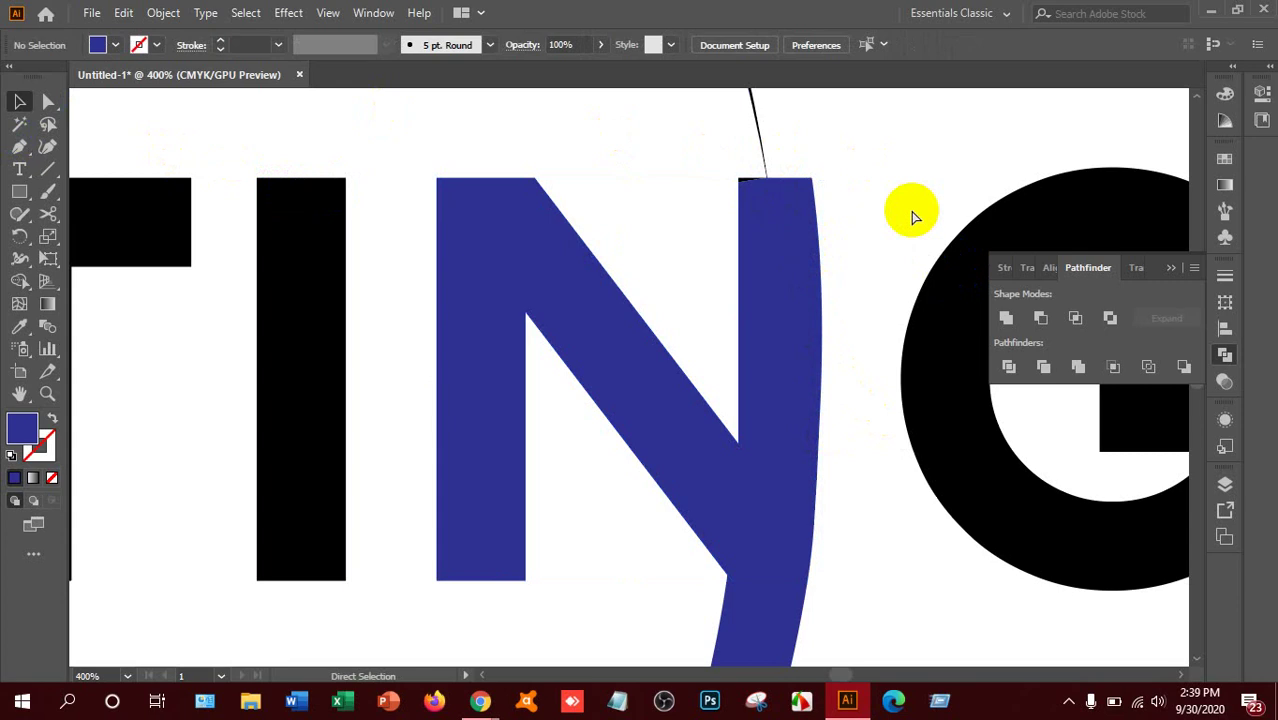
key(ctrl+0)
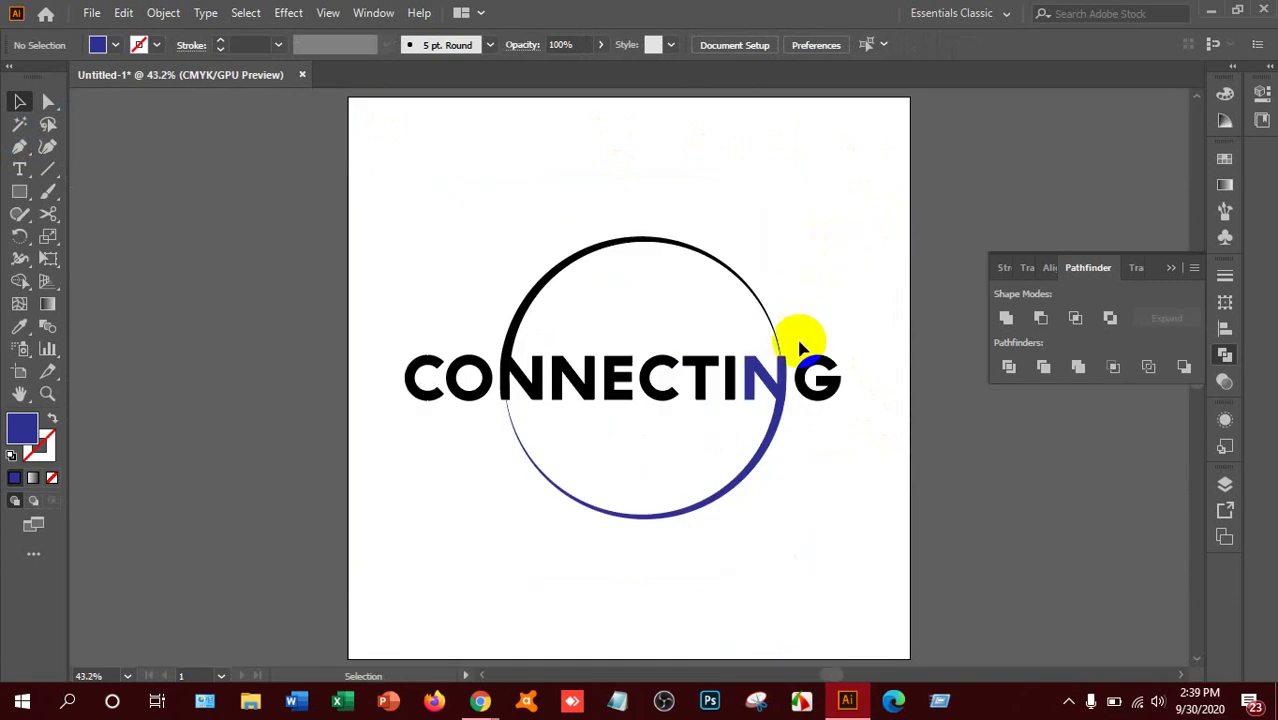
Unite the blue N with the blue ring piece below it using Pathfinder Unite.
key(ctrl+equal)
key(ctrl+equal)
key(ctrl+equal)
key(ctrl+equal)
key(ctrl+equal)
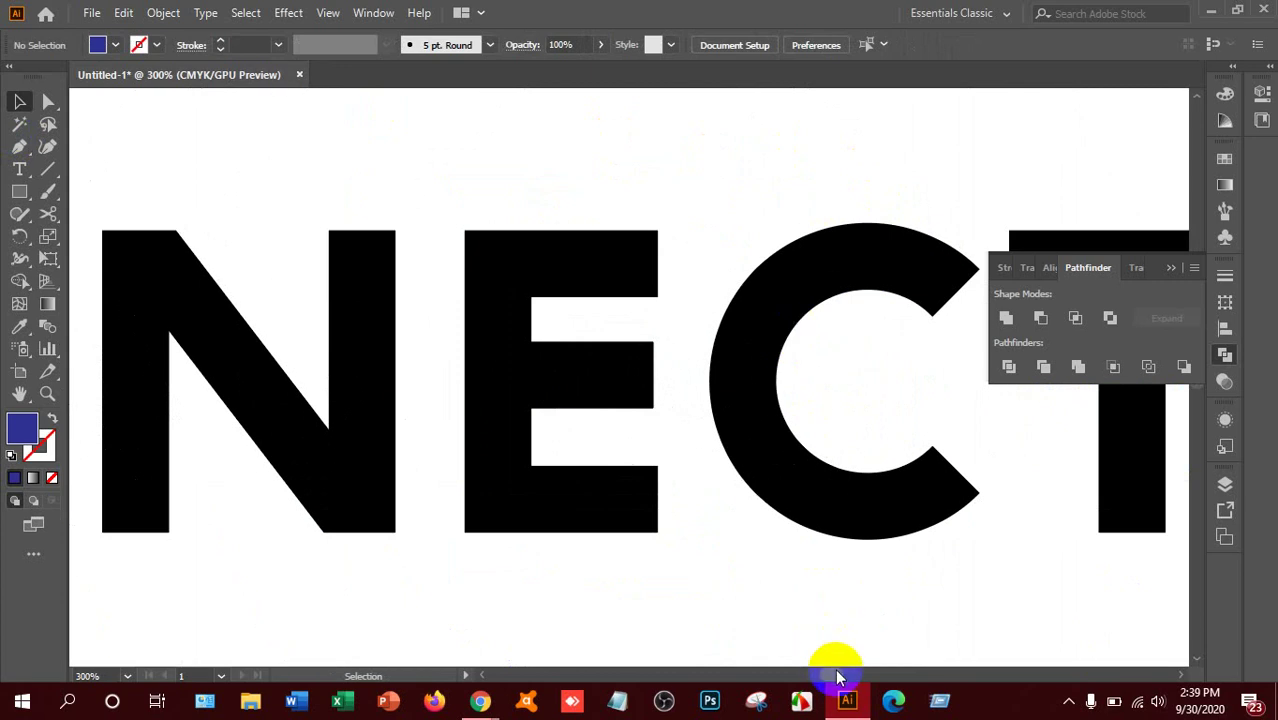
drag(830, 676, 848, 676)
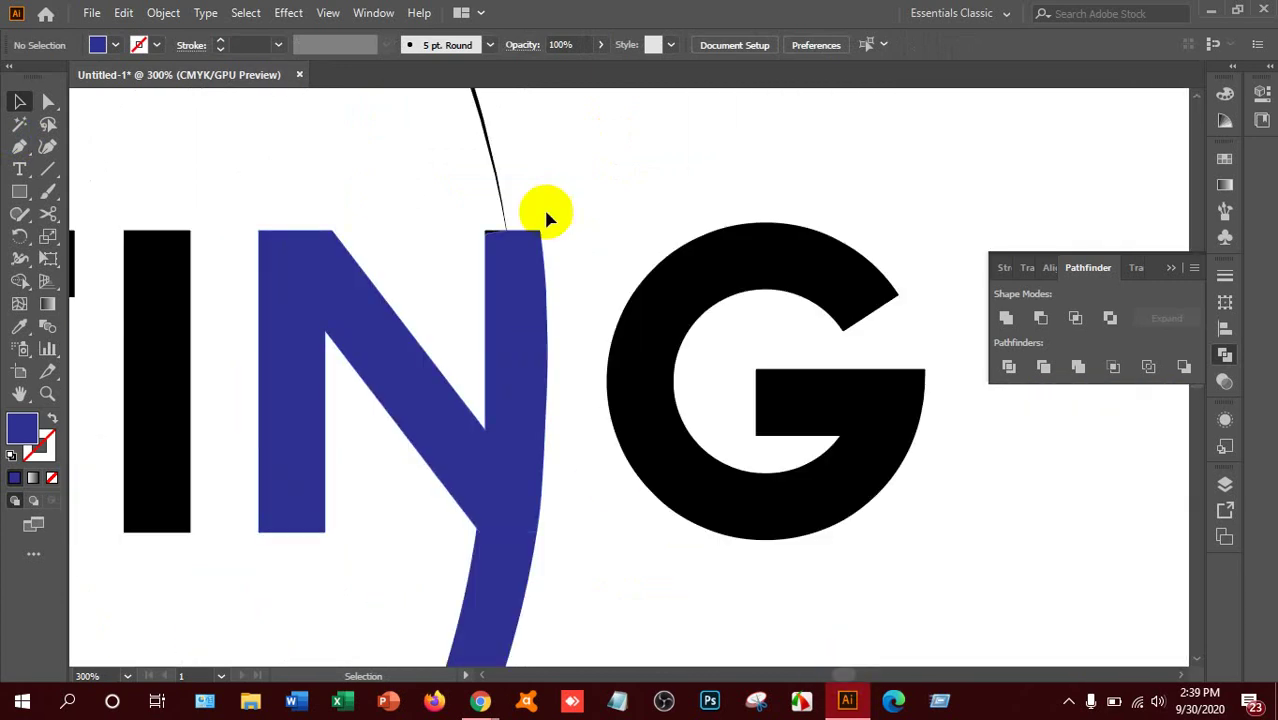
click(485, 235)
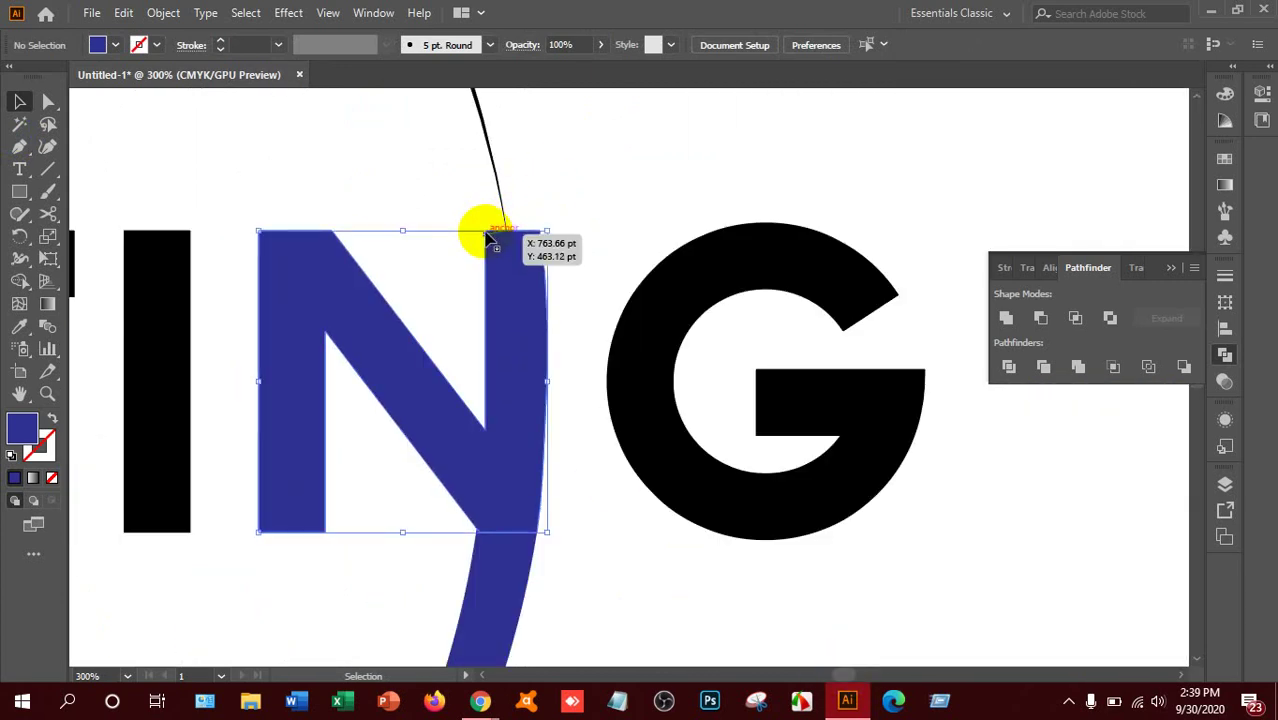
click(422, 194)
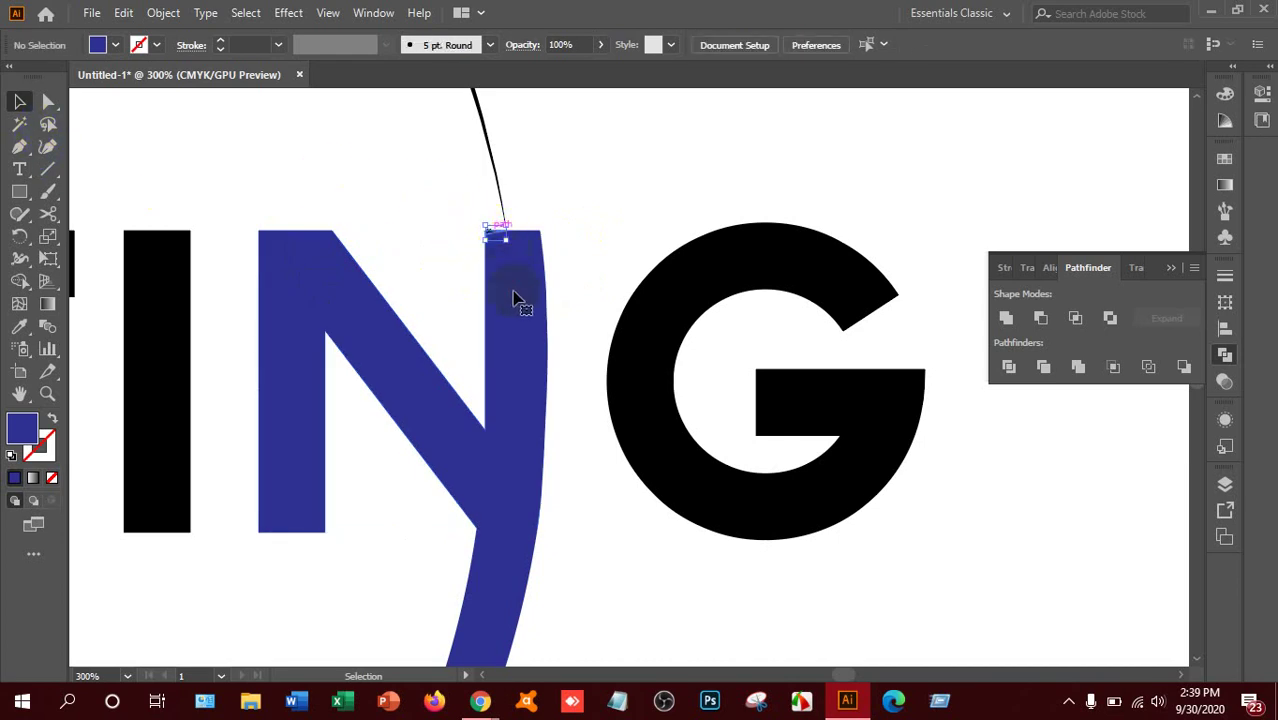
click(494, 228)
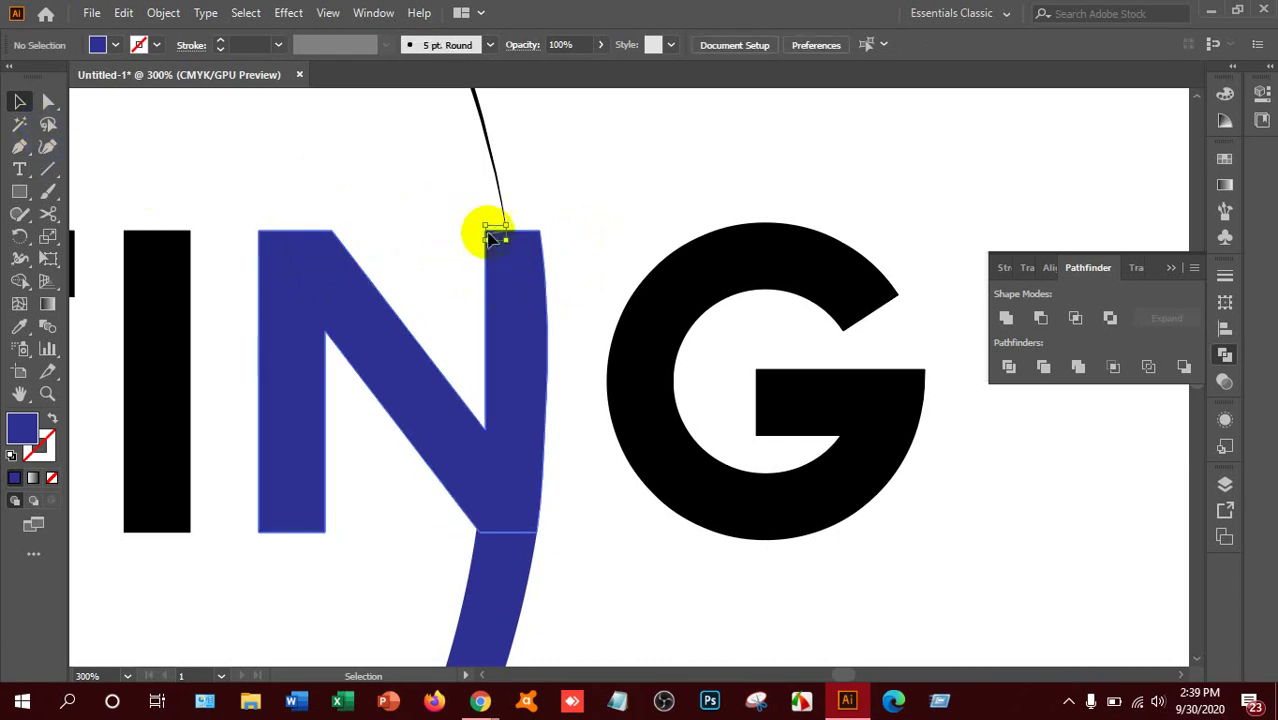
shift+click(551, 300)
click(1006, 319)
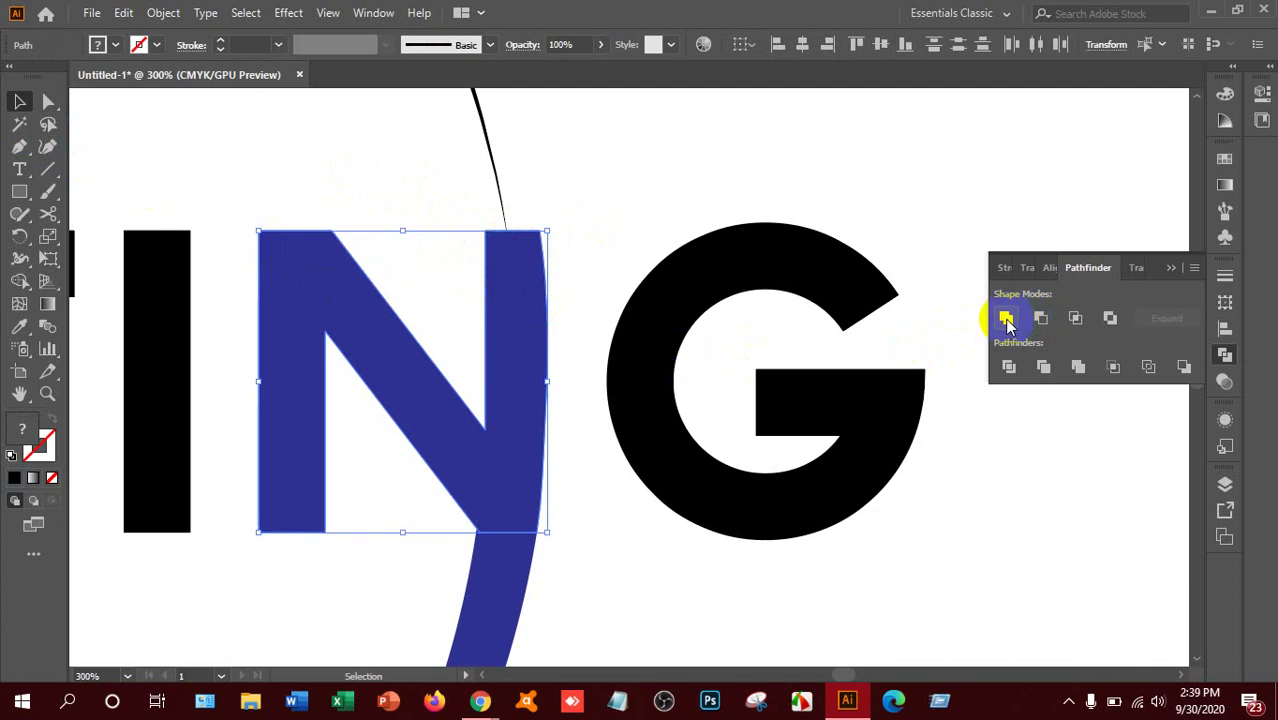
shift+click(507, 584)
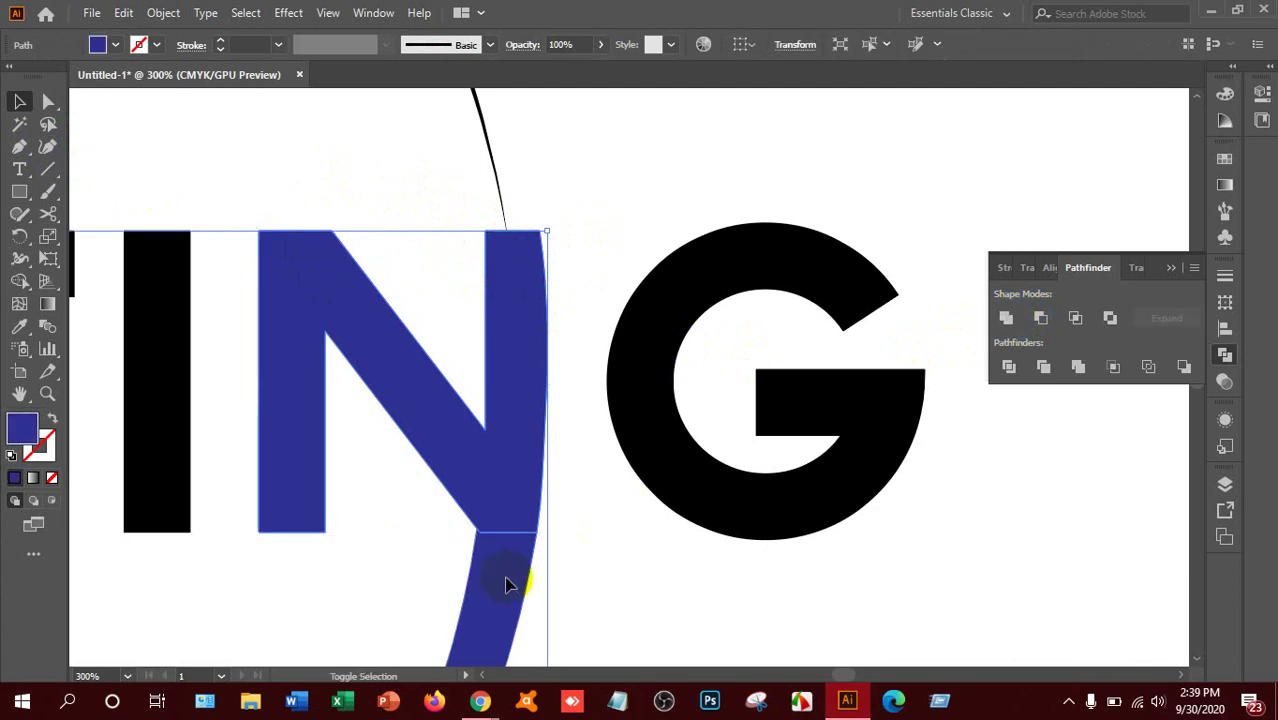
click(1006, 318)
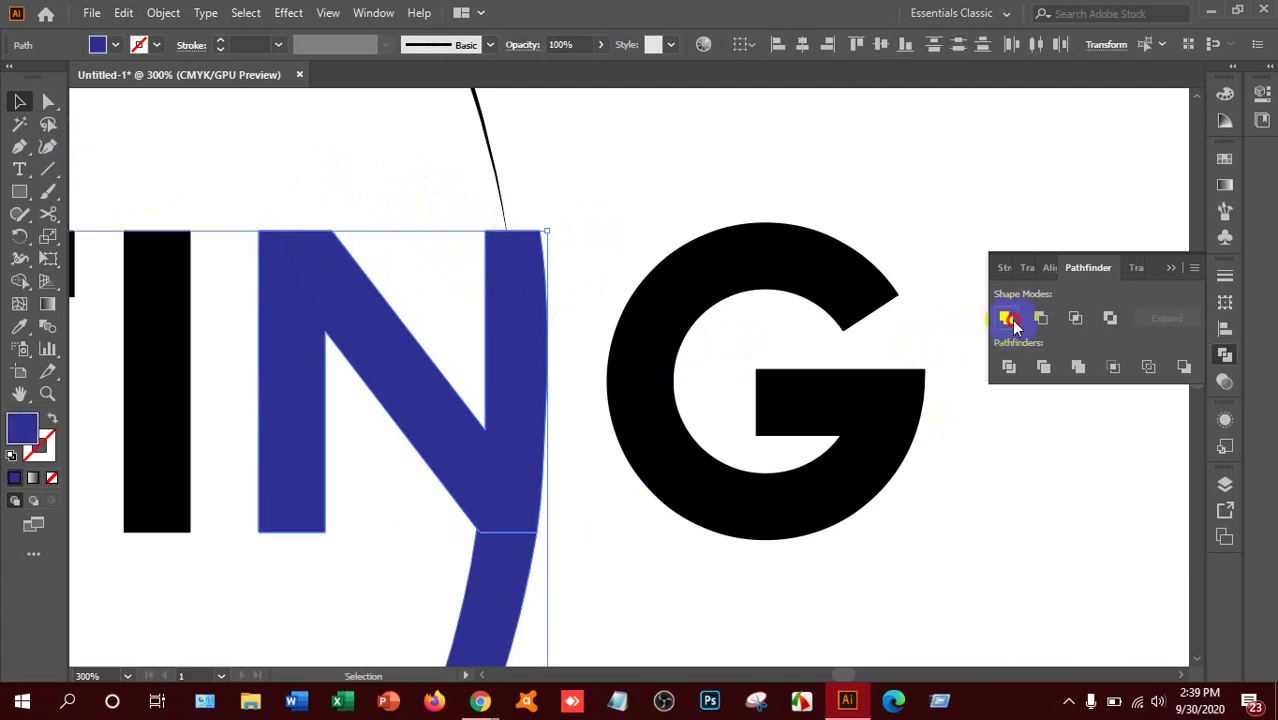
click(877, 575)
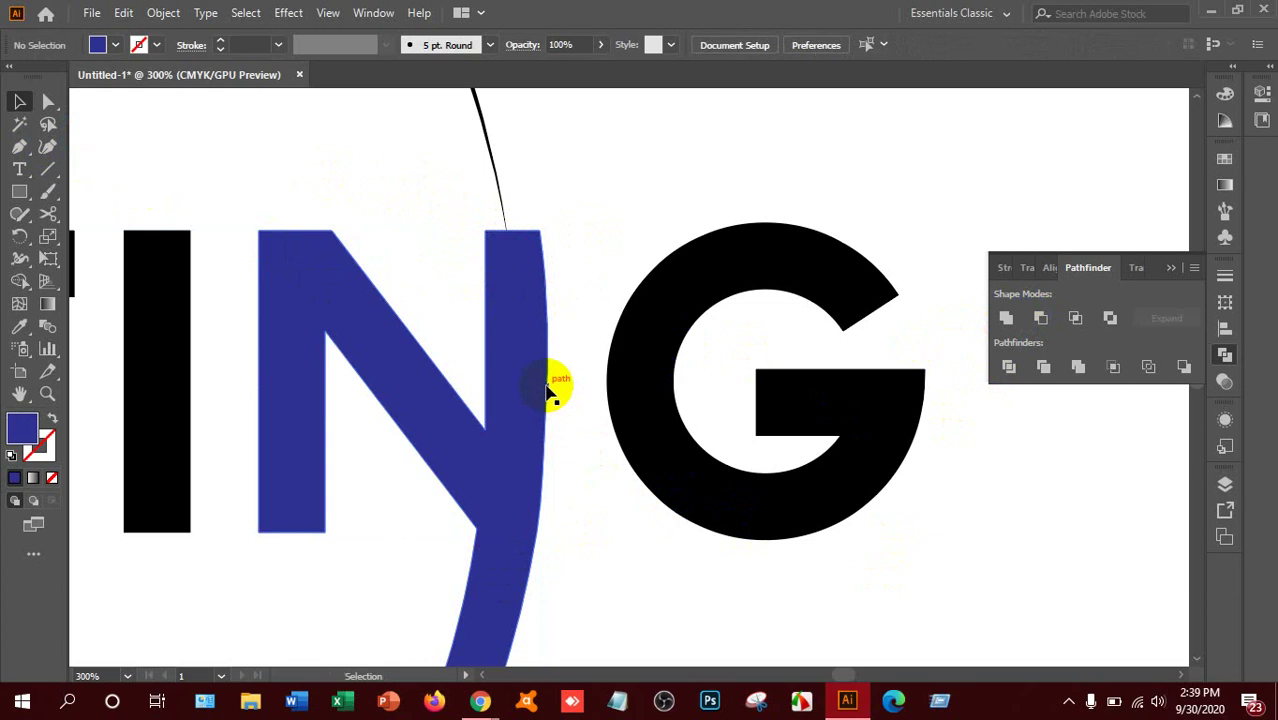
Add an anchor on the merged N's right edge and nudge it slightly left, to about 779.17 pt.
click(543, 333)
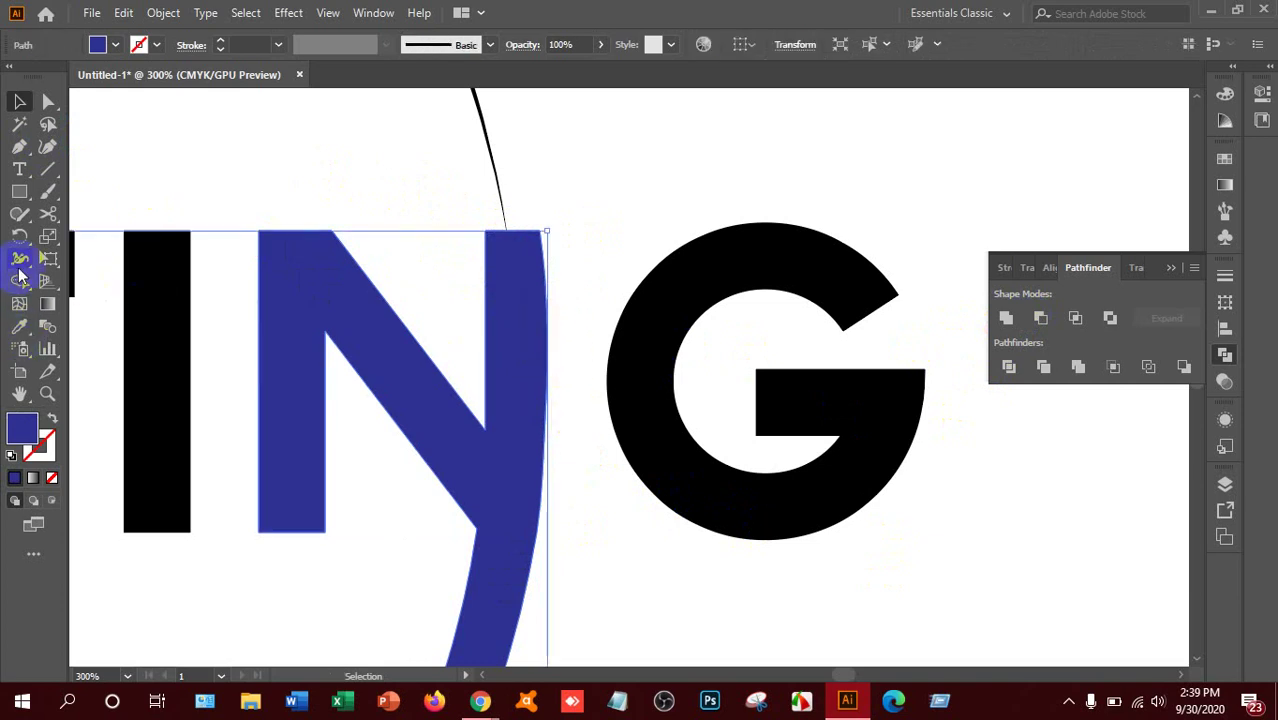
click(44, 318)
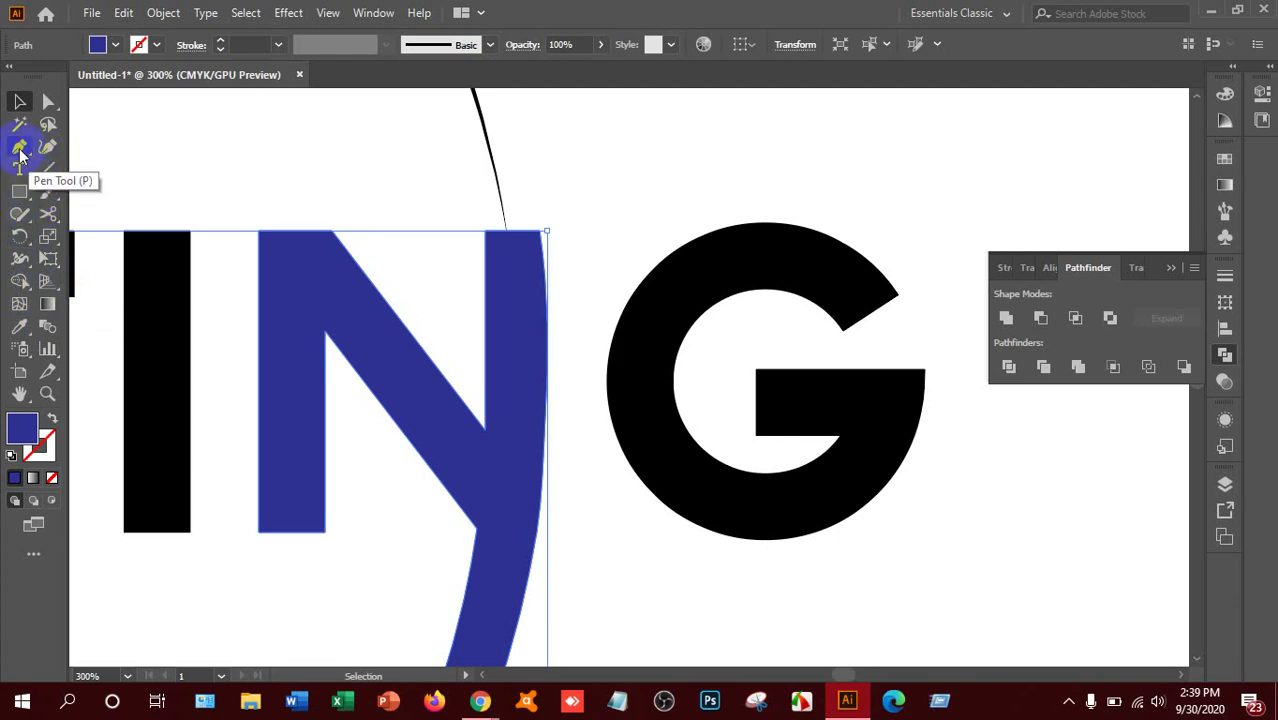
drag(19, 146, 92, 176)
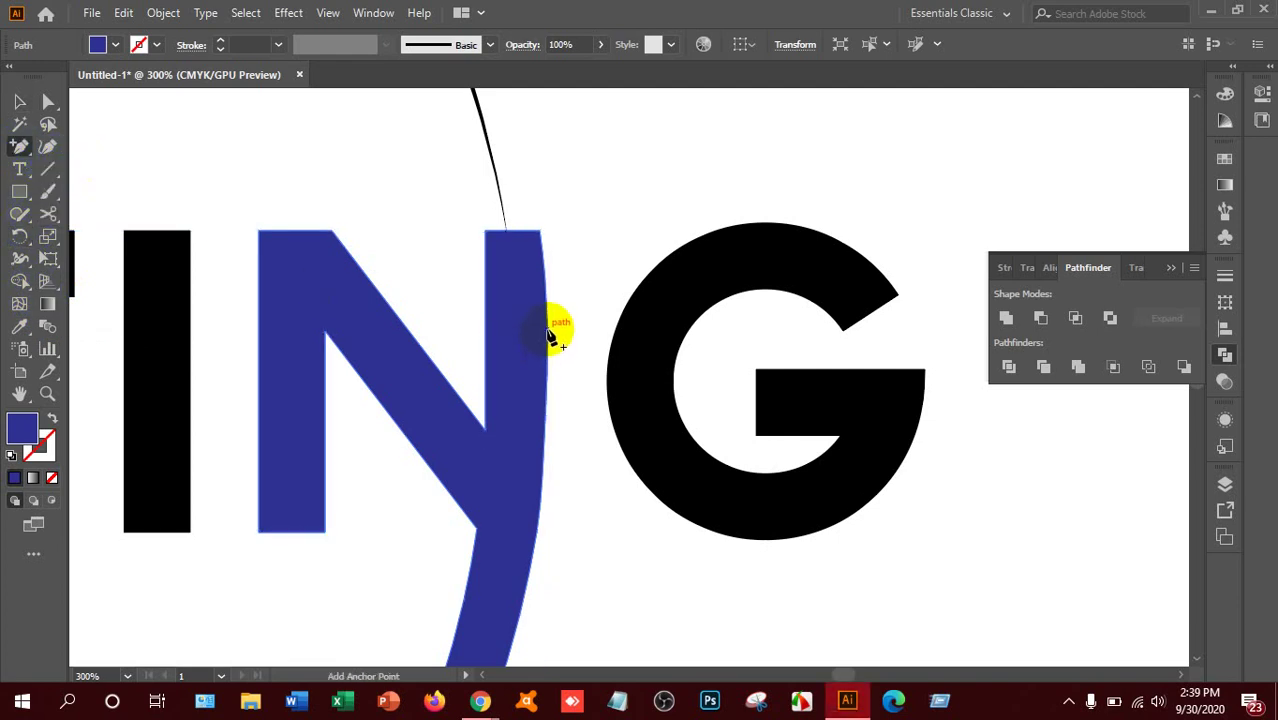
click(548, 333)
click(47, 101)
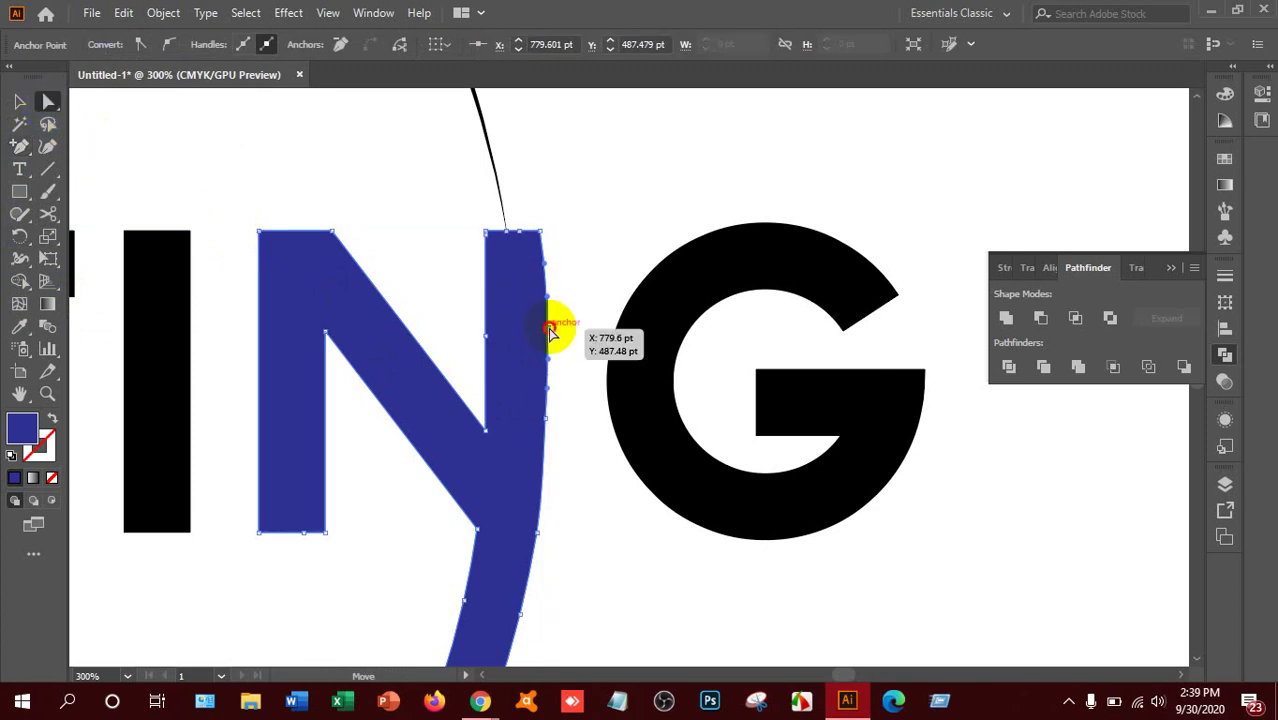
click(548, 333)
key(ctrl+plus)
key(ctrl+plus)
key(ctrl+plus)
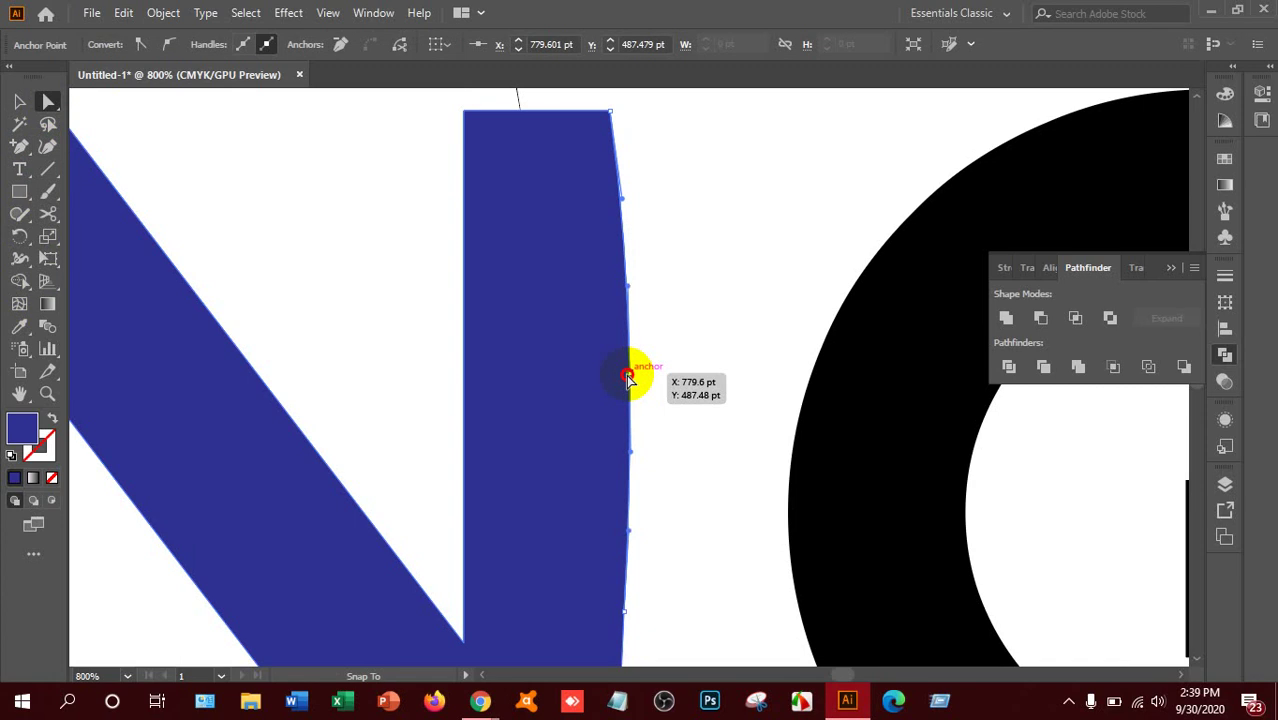
drag(627, 378, 625, 378)
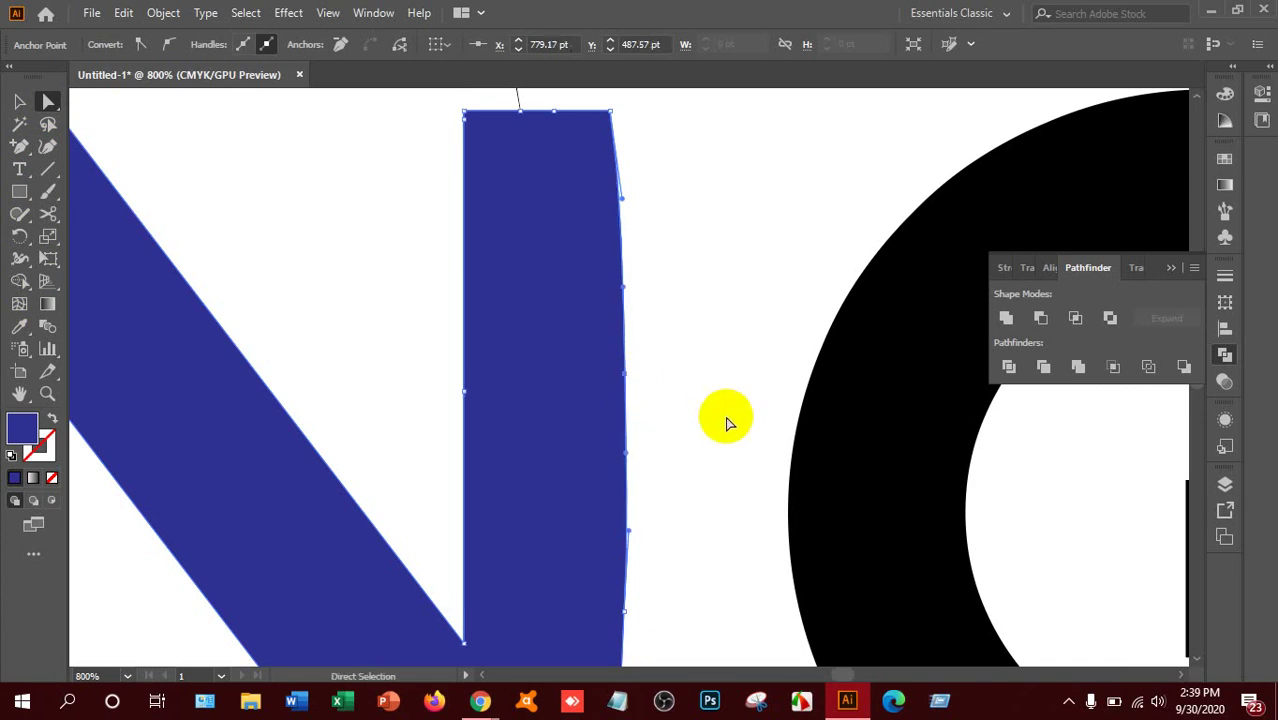
key(ctrl+0)
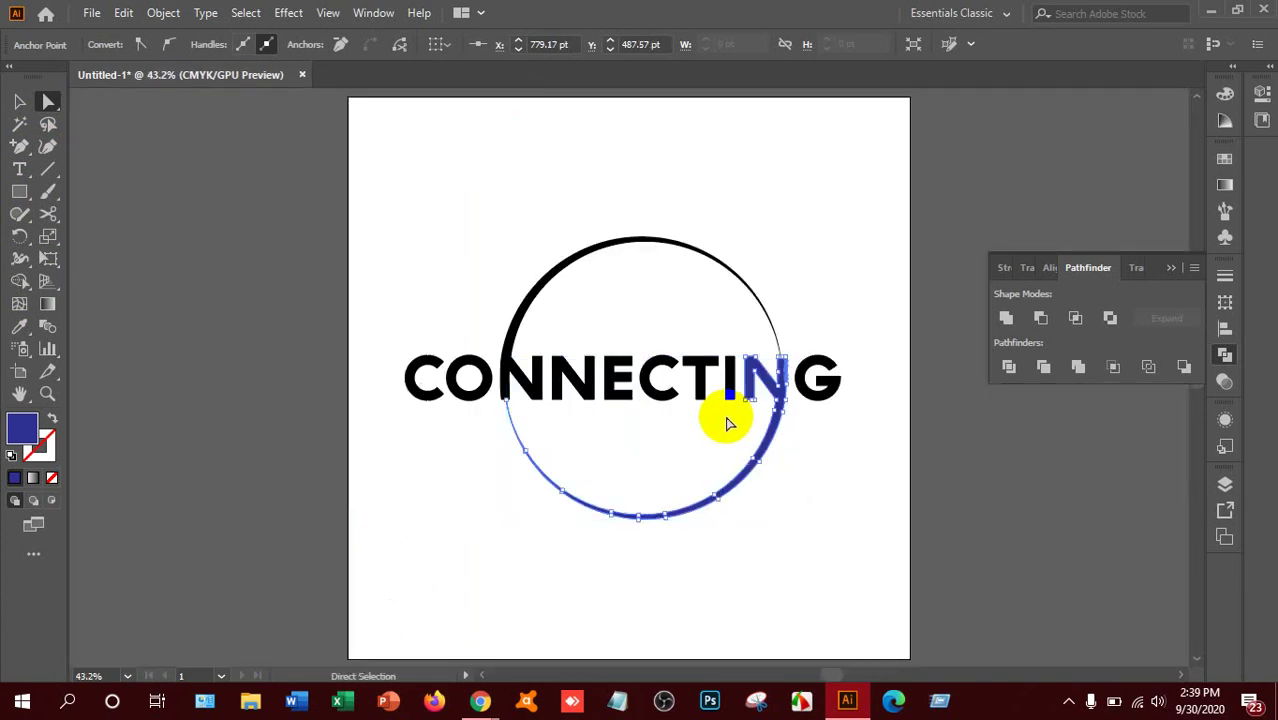
Select both ring arcs and fill them magenta from the Control bar Fill swatches.
click(19, 102)
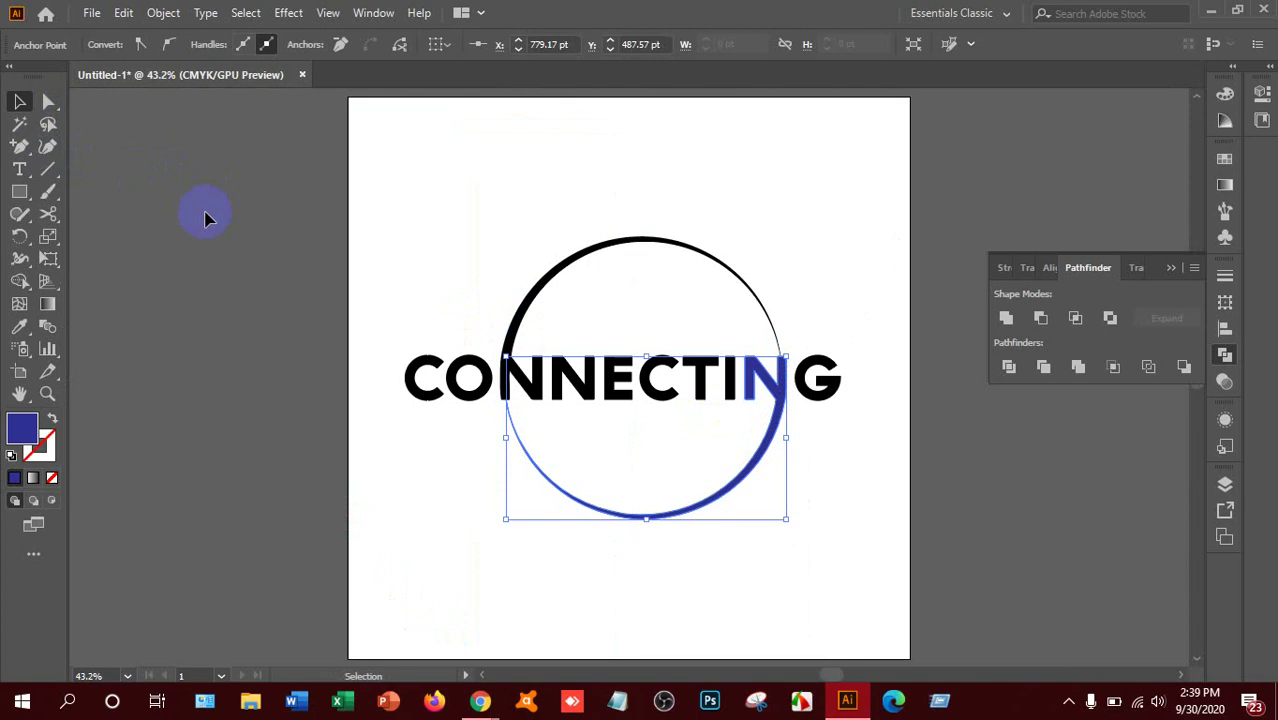
click(215, 218)
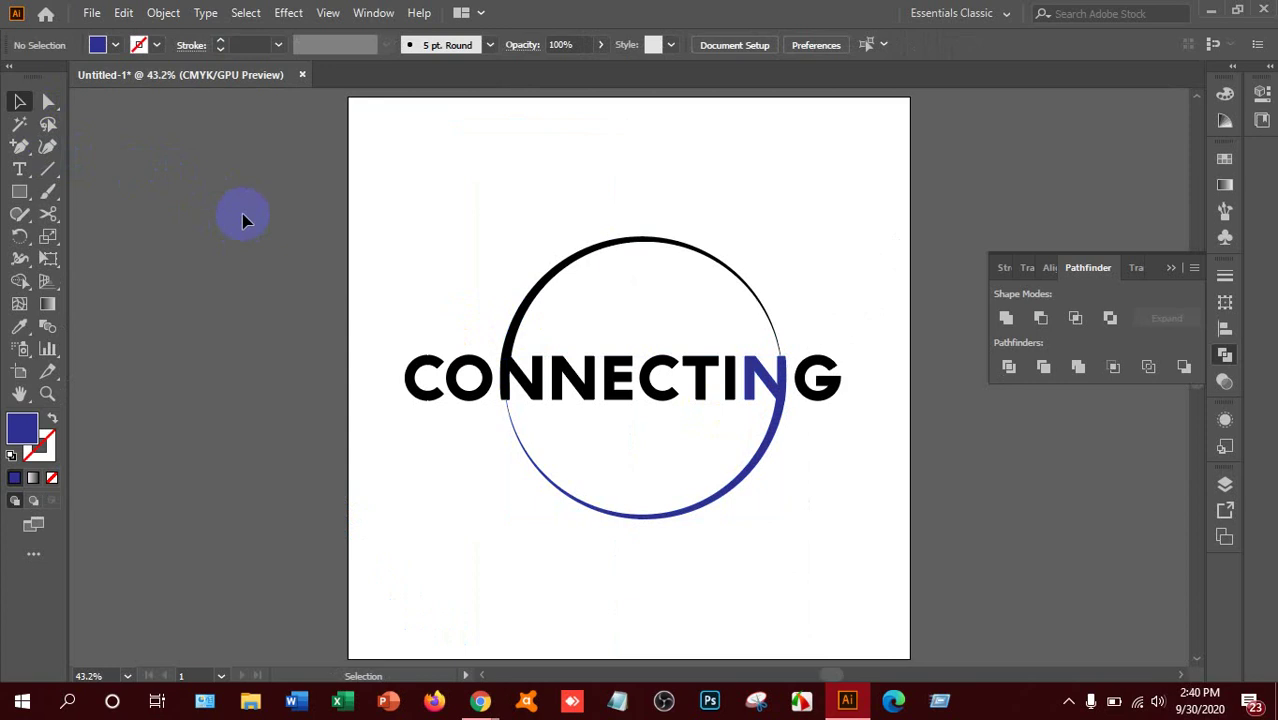
click(783, 390)
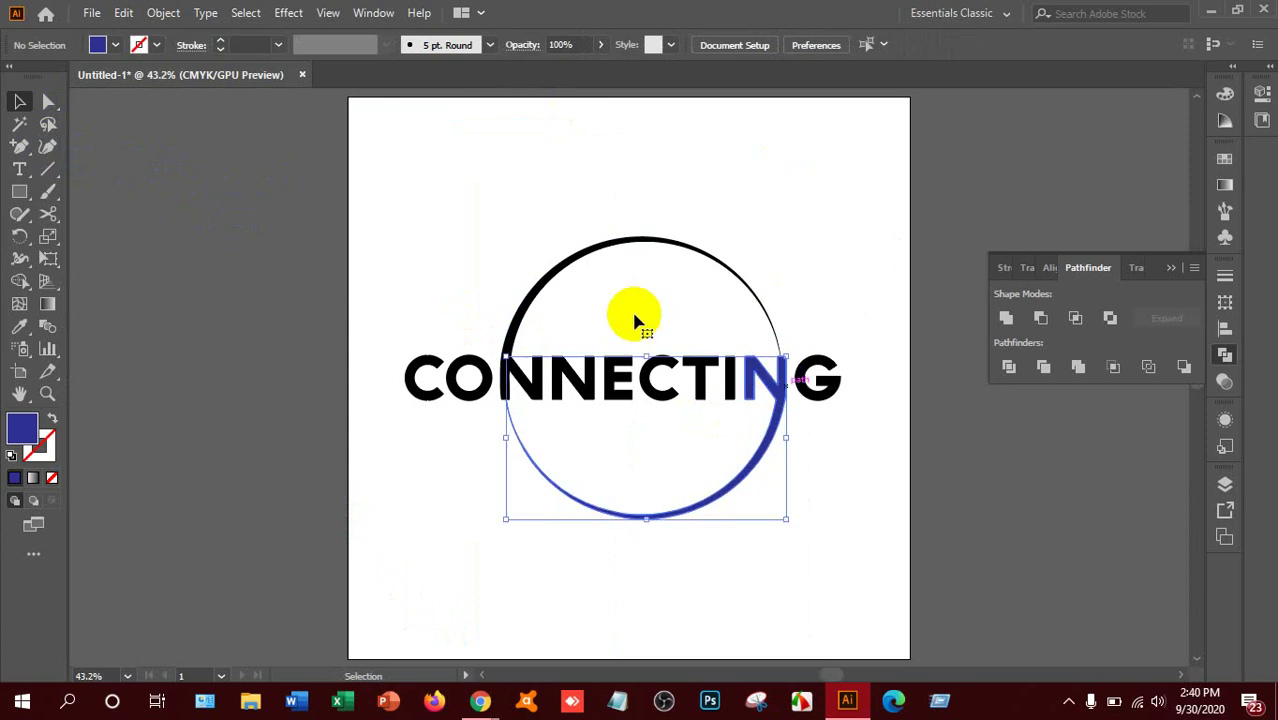
shift+click(536, 280)
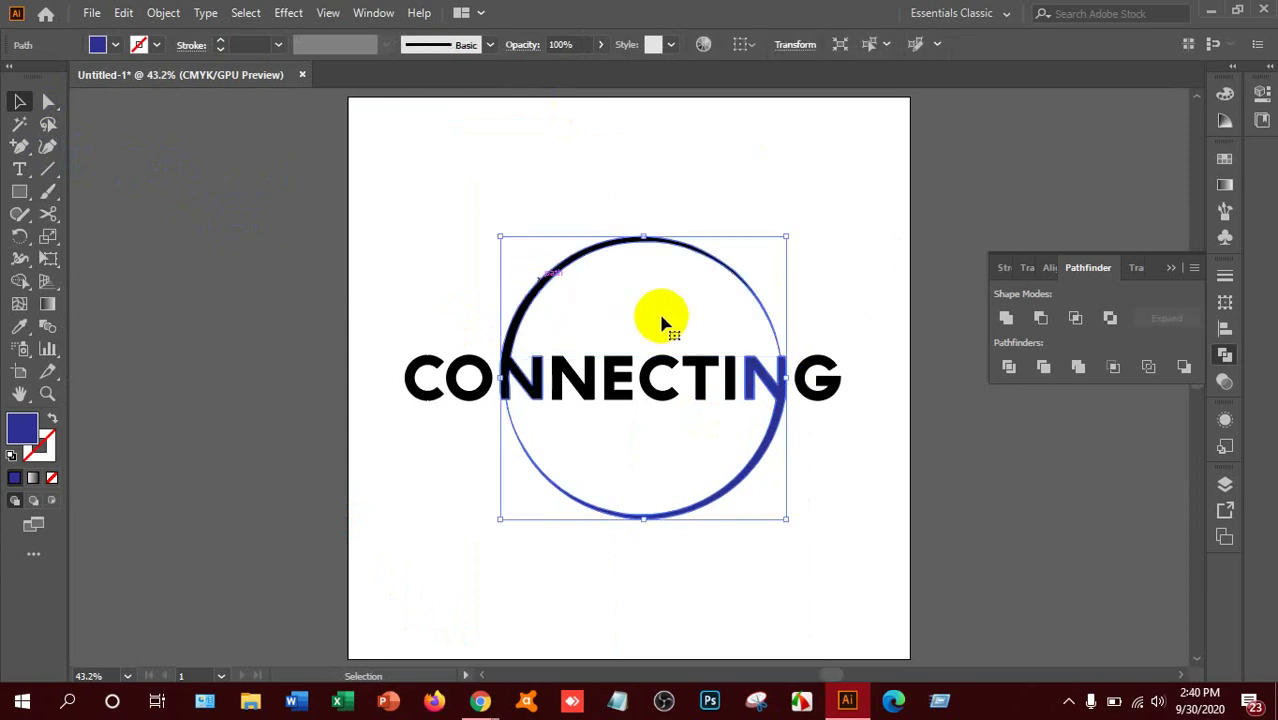
click(115, 45)
click(117, 76)
click(130, 76)
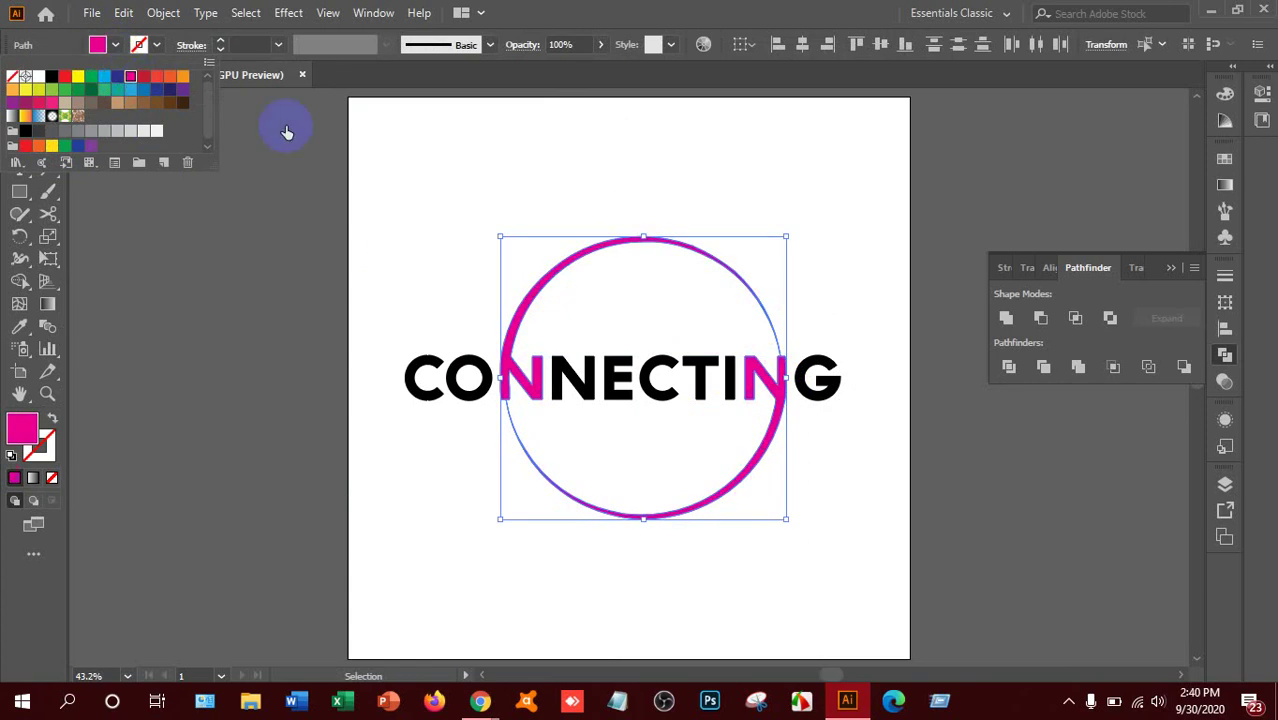
click(287, 132)
Start placing an external file with File > Place.
click(93, 15)
click(138, 47)
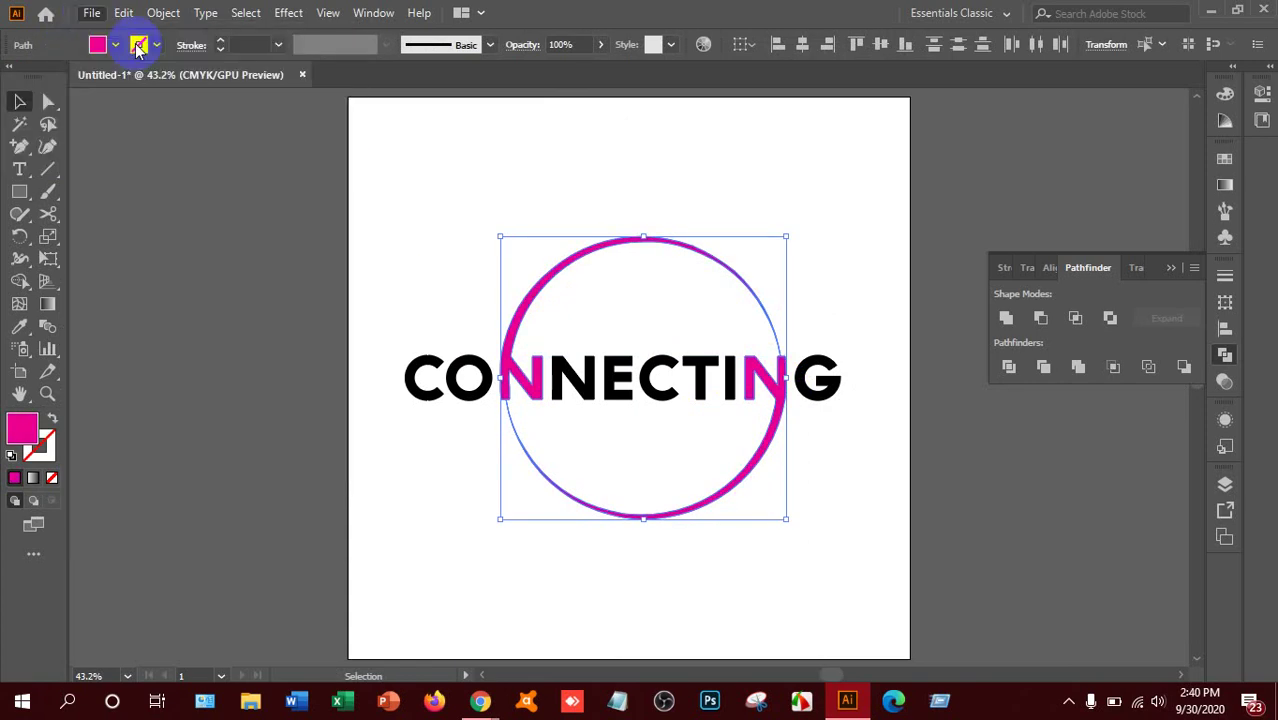
click(123, 13)
click(91, 13)
click(144, 316)
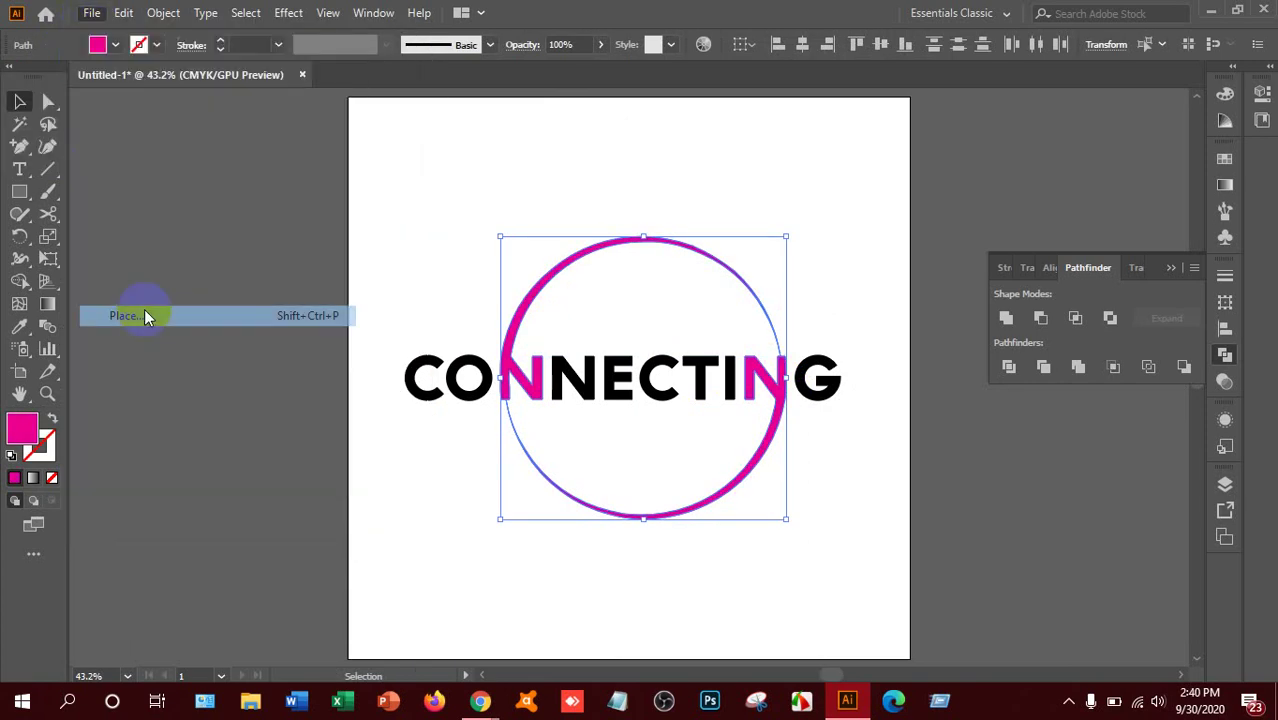
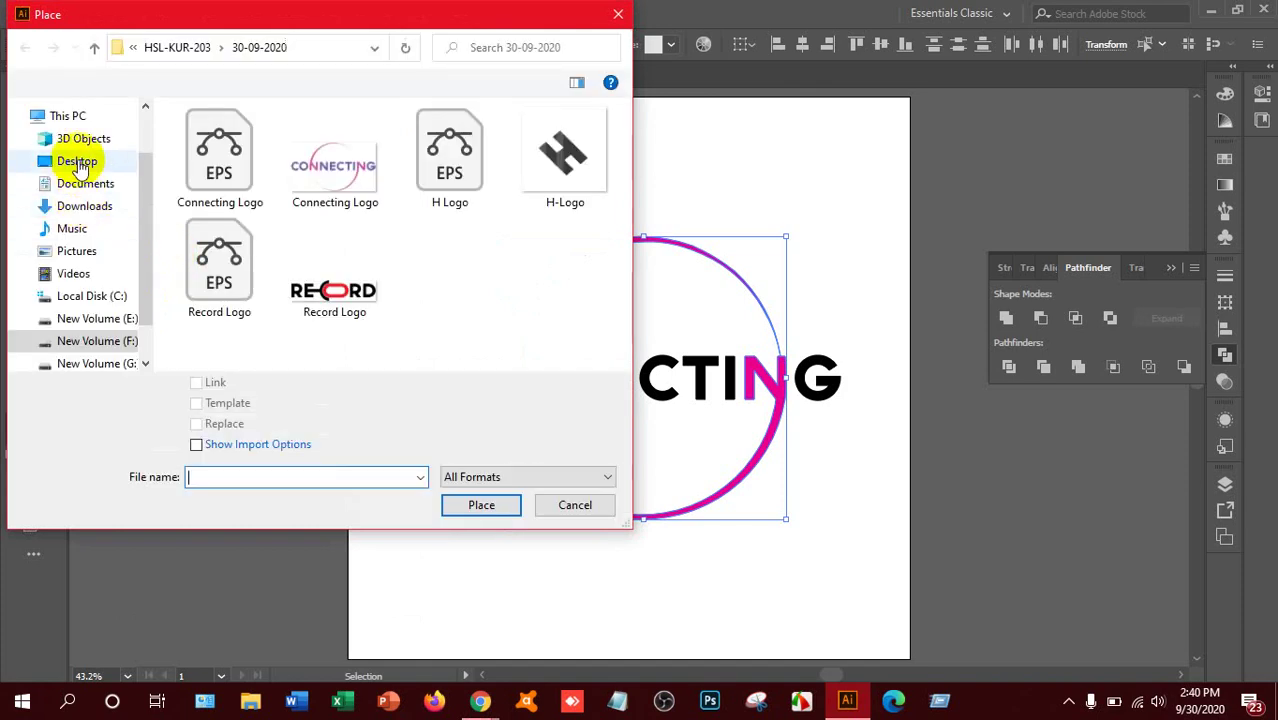
Place the G 01 image from the Desktop on the pasteboard left of the artboard.
click(78, 162)
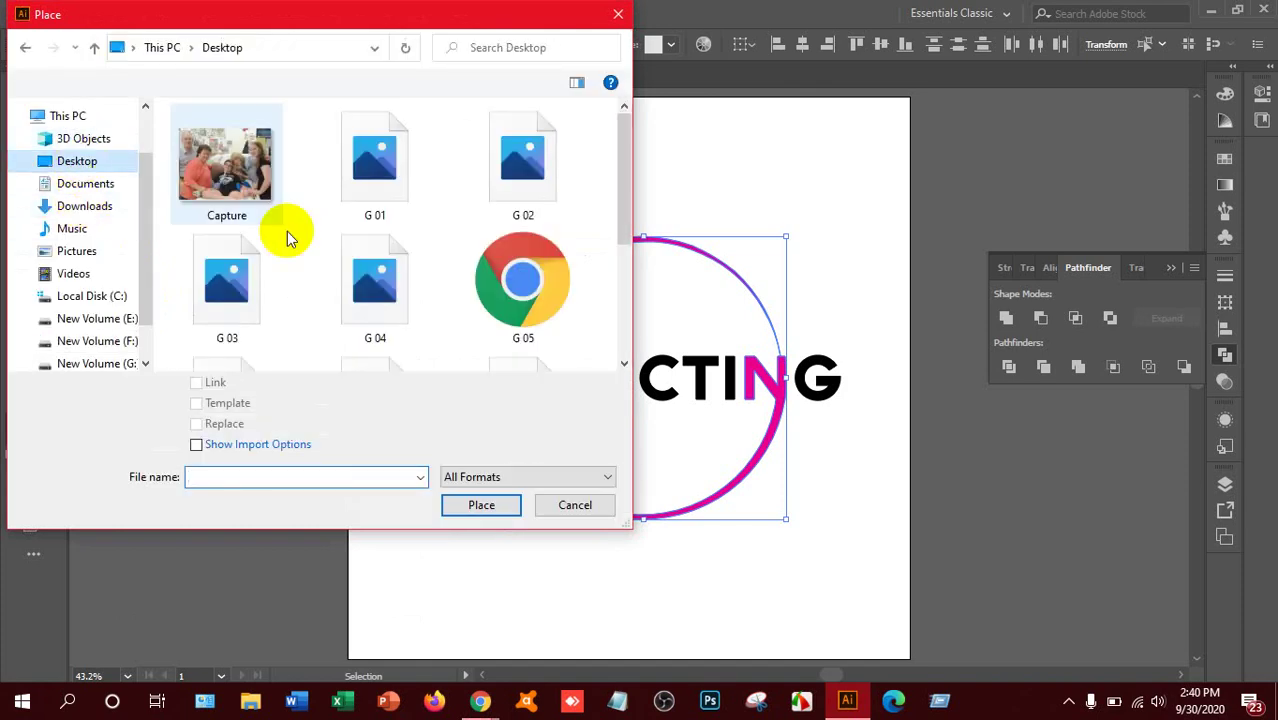
scroll(348, 222, down, 5)
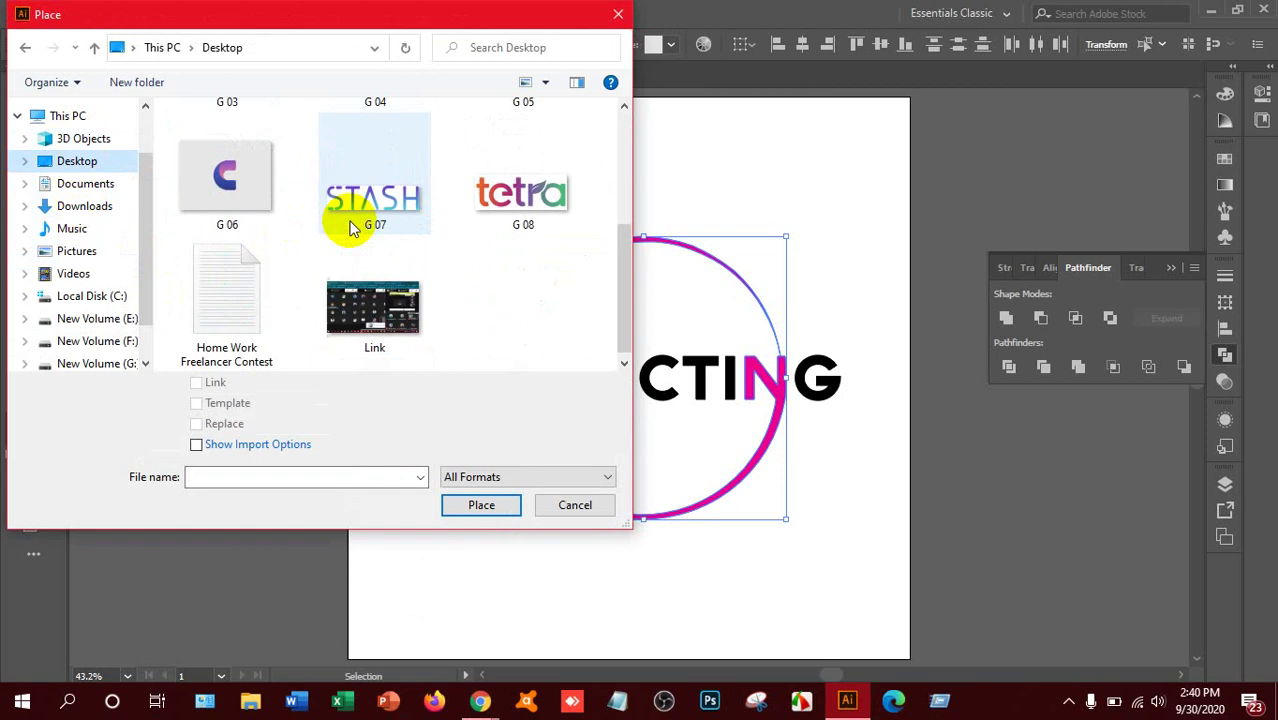
scroll(348, 222, up, 5)
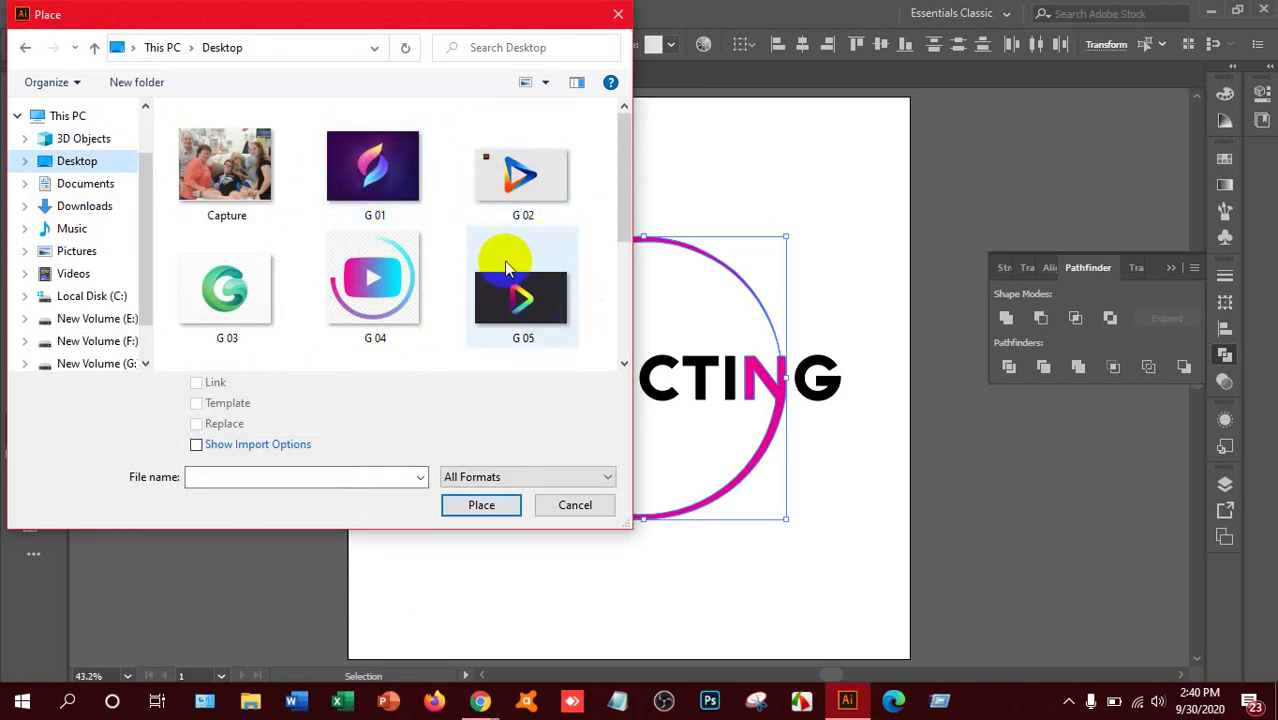
click(388, 193)
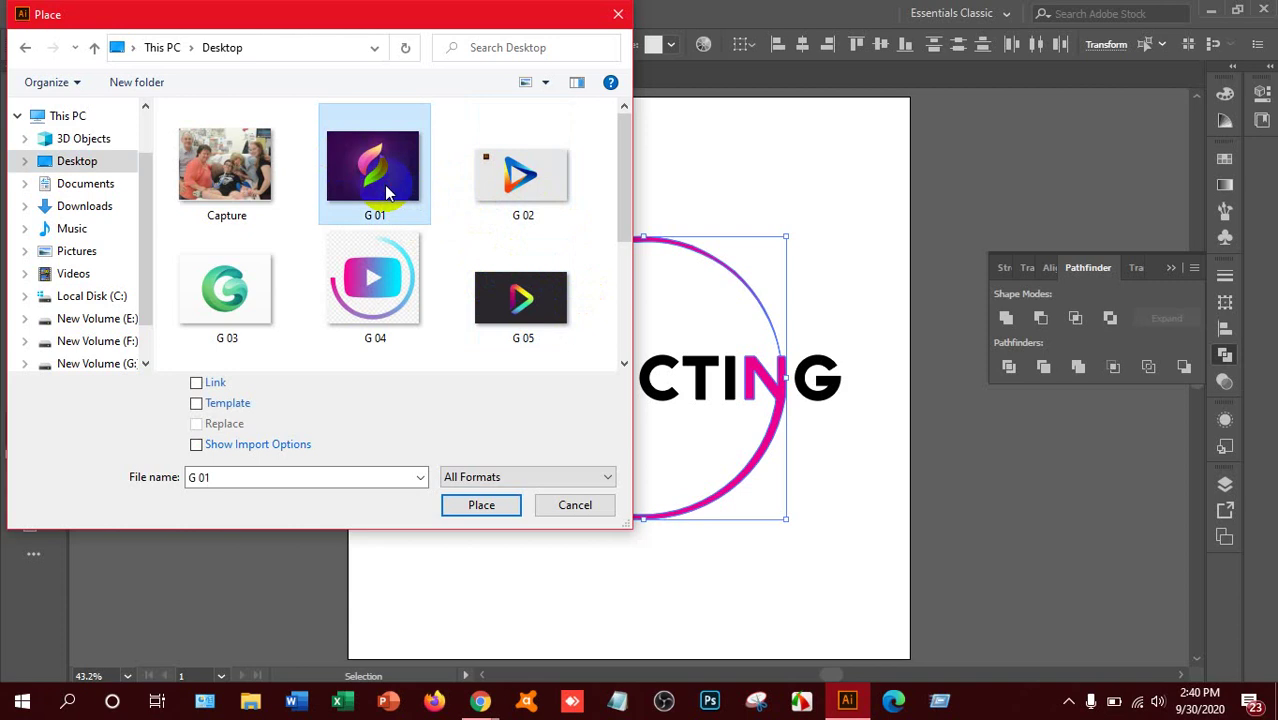
click(494, 505)
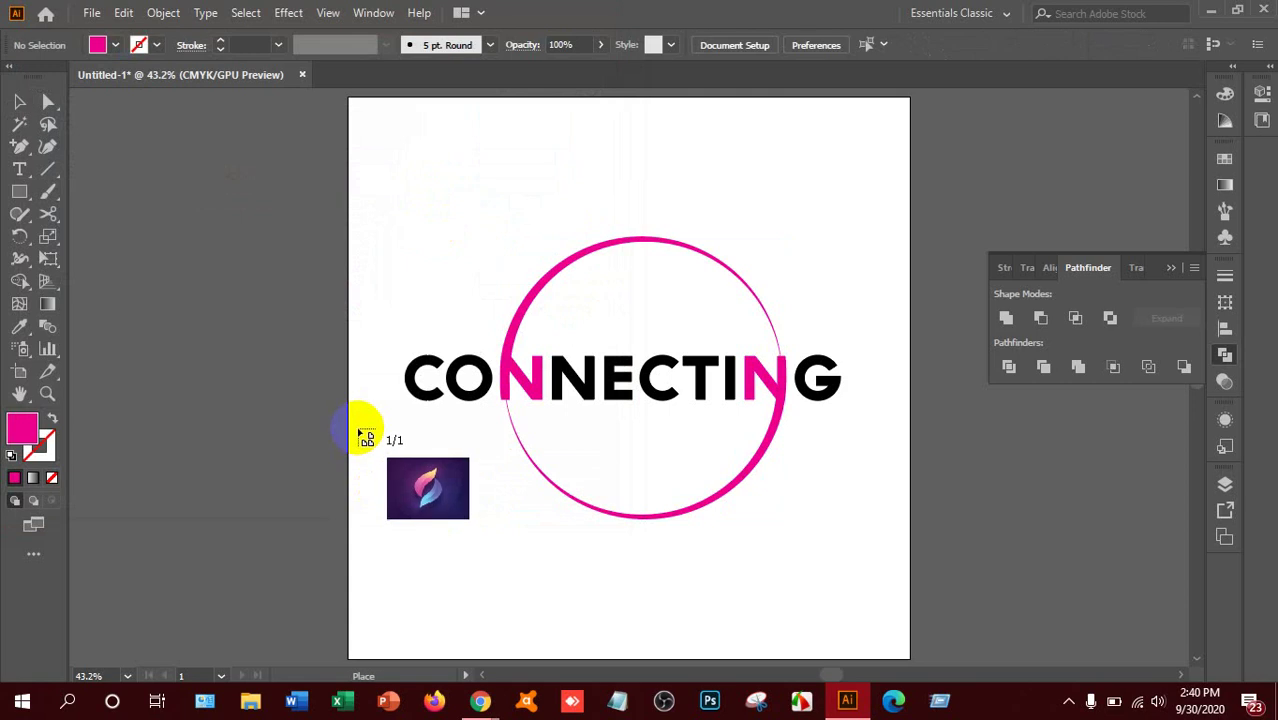
drag(104, 249, 309, 537)
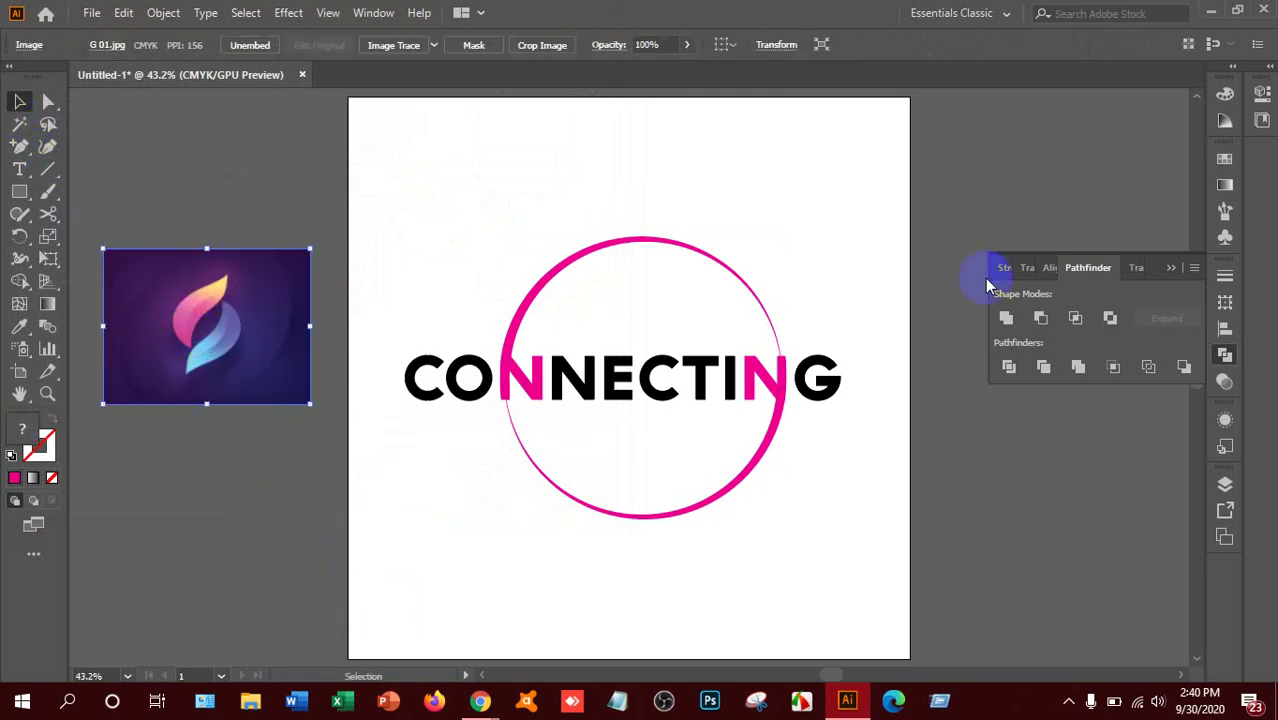
Apply a default gradient fill, then sample the flame icon's pink and copy its hex CA4799.
click(50, 305)
click(1226, 185)
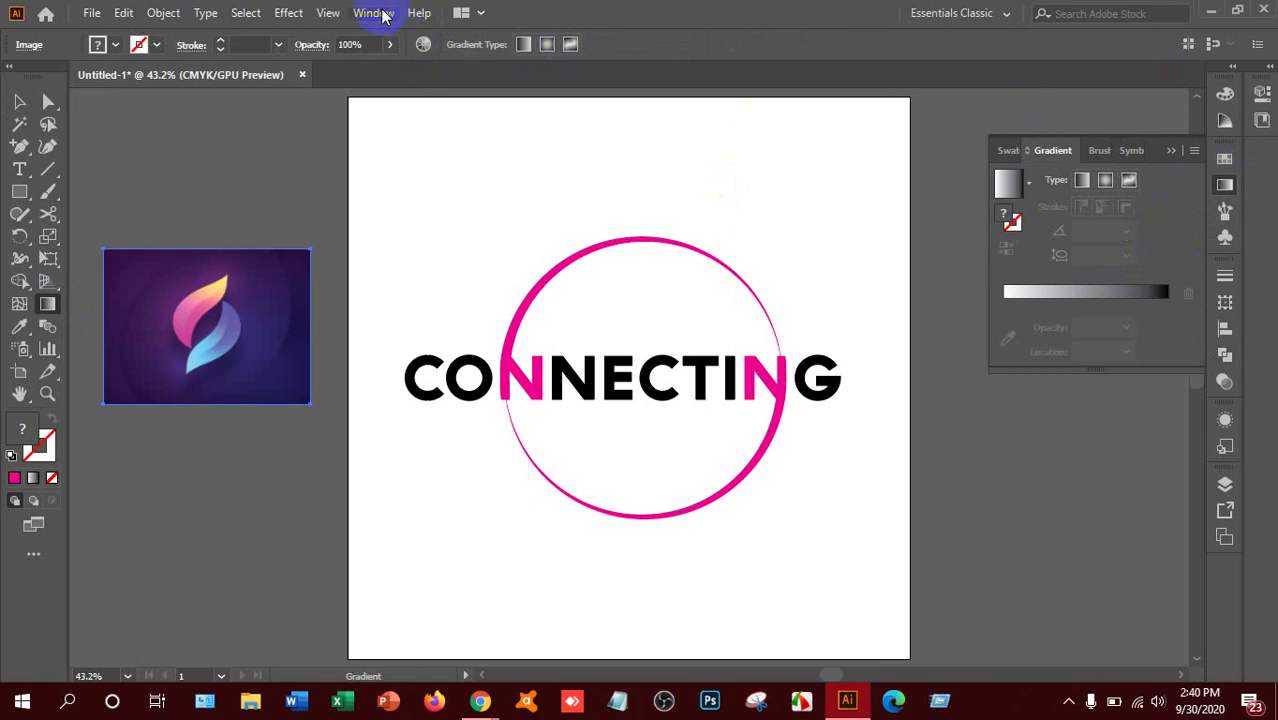
click(1067, 289)
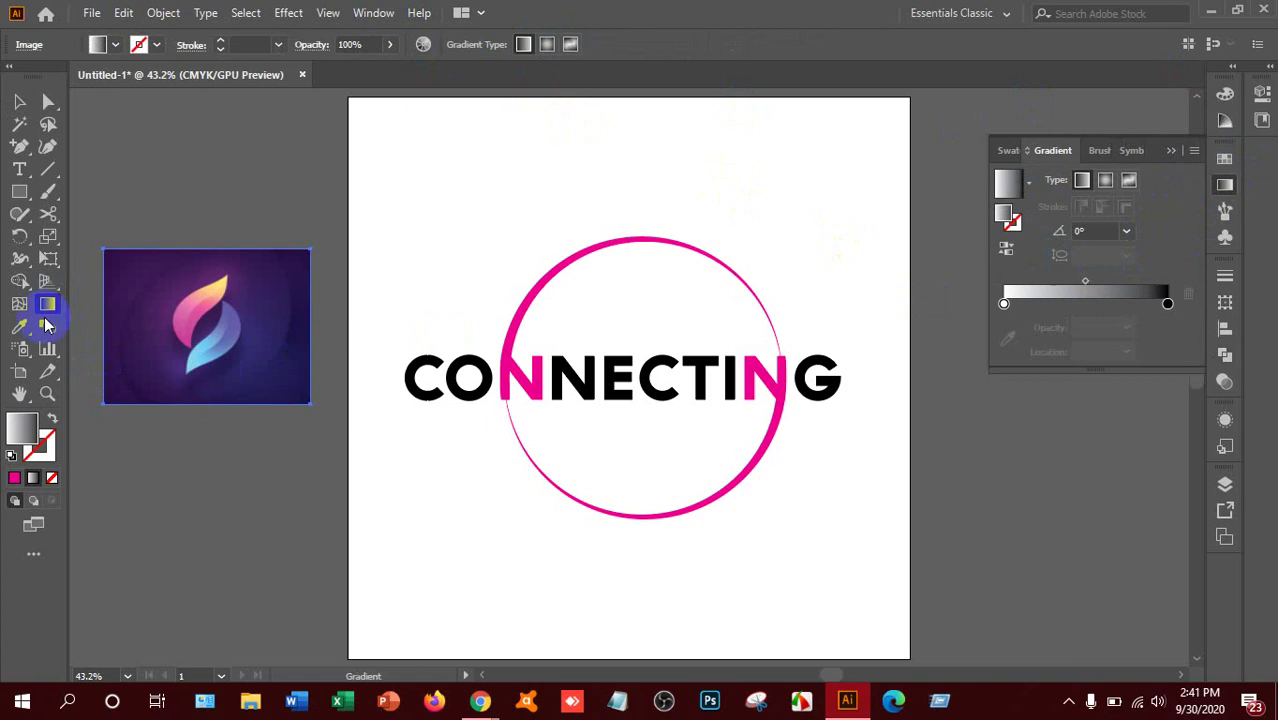
click(19, 327)
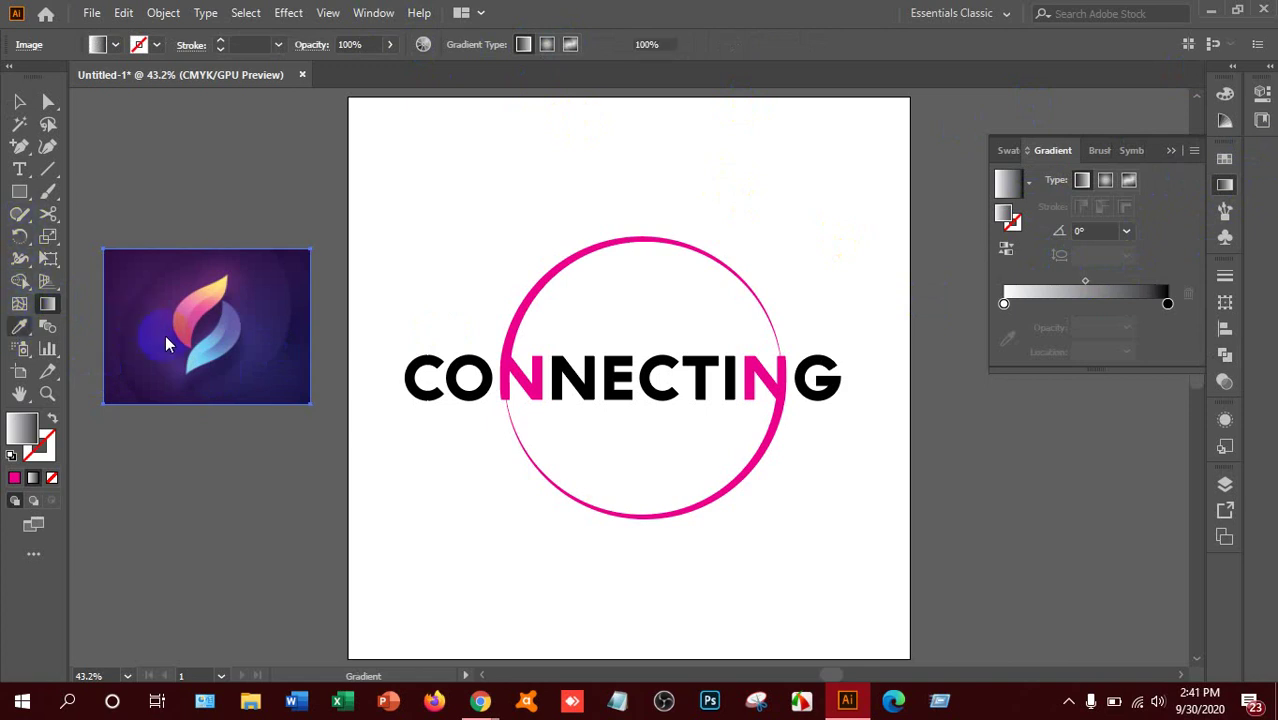
click(188, 339)
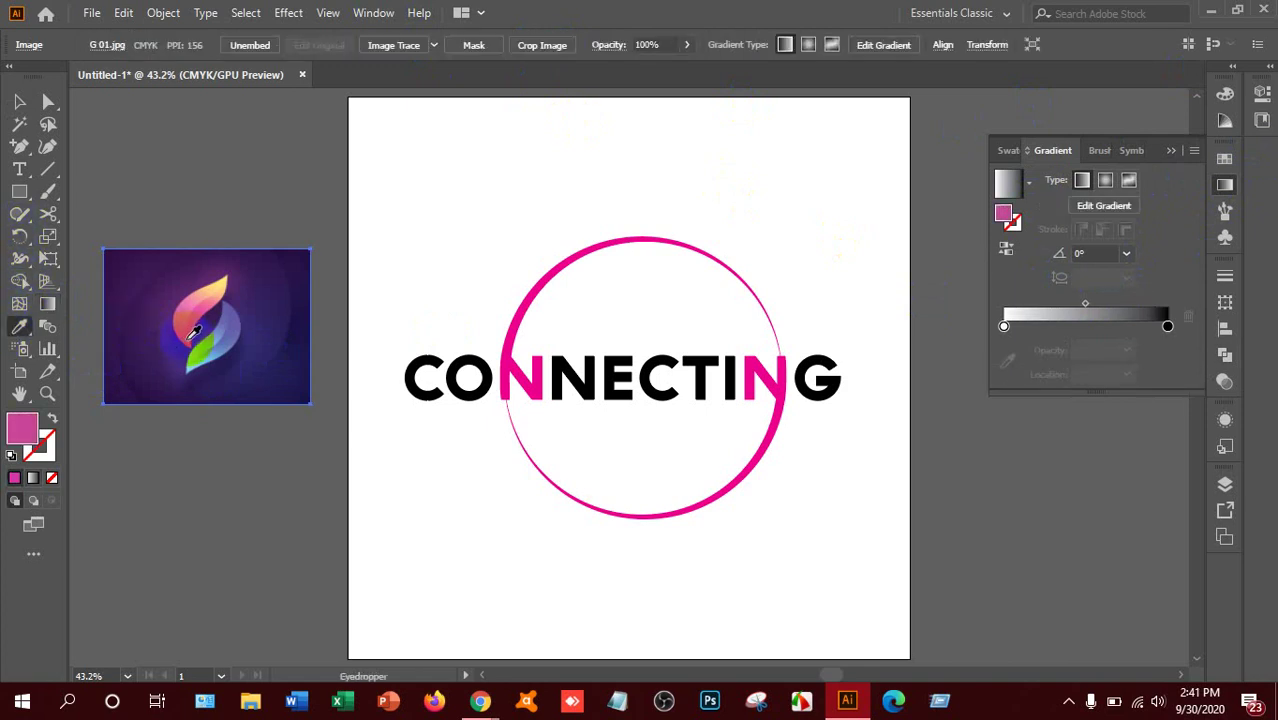
double_click(35, 432)
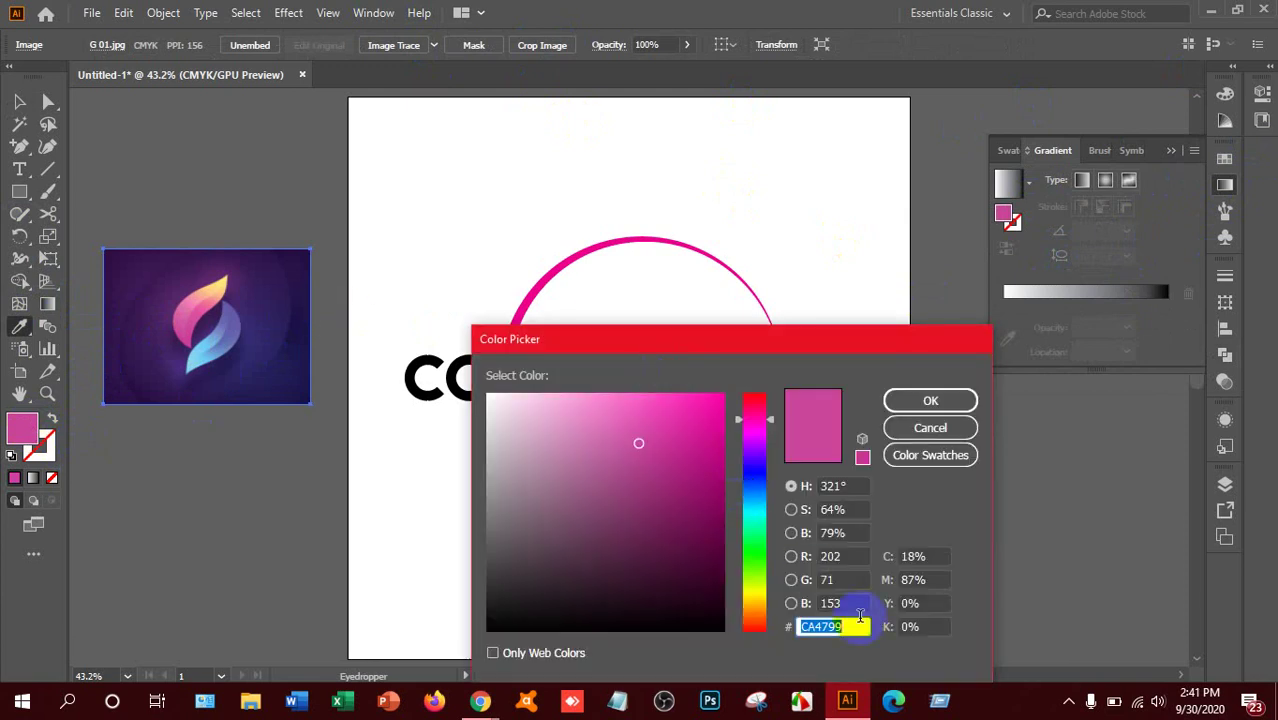
right_click(834, 626)
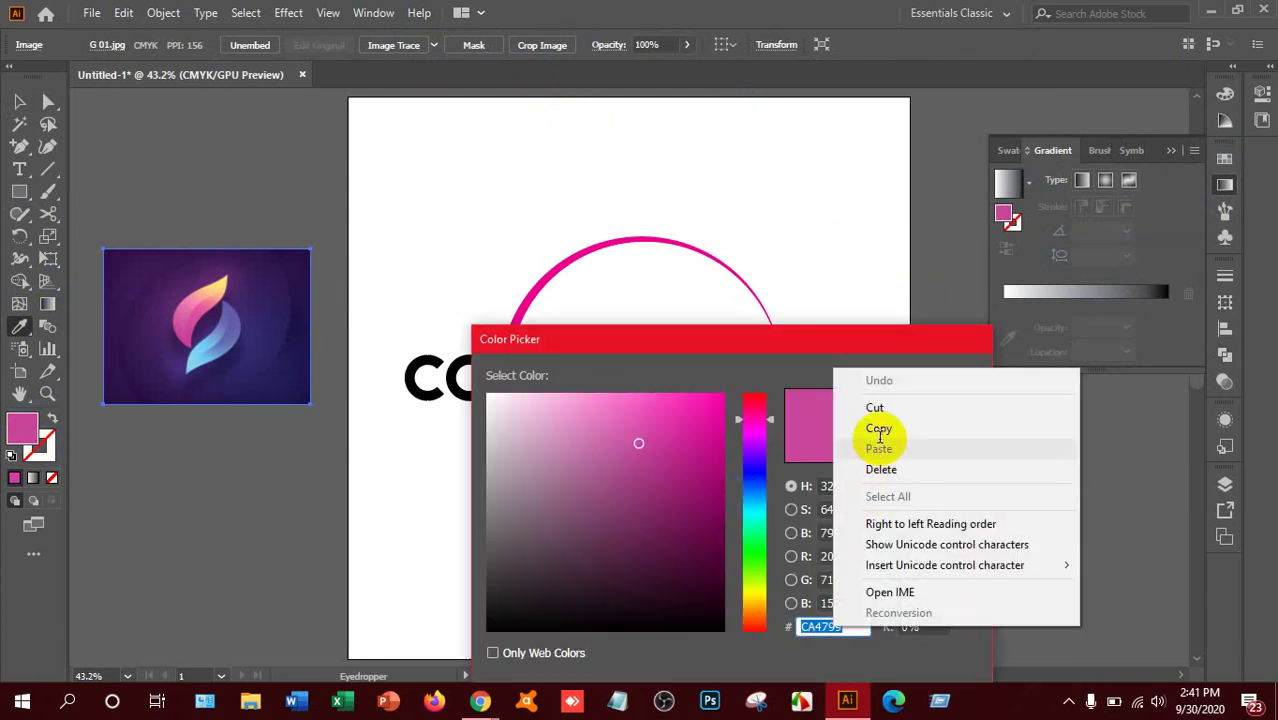
click(878, 430)
click(895, 428)
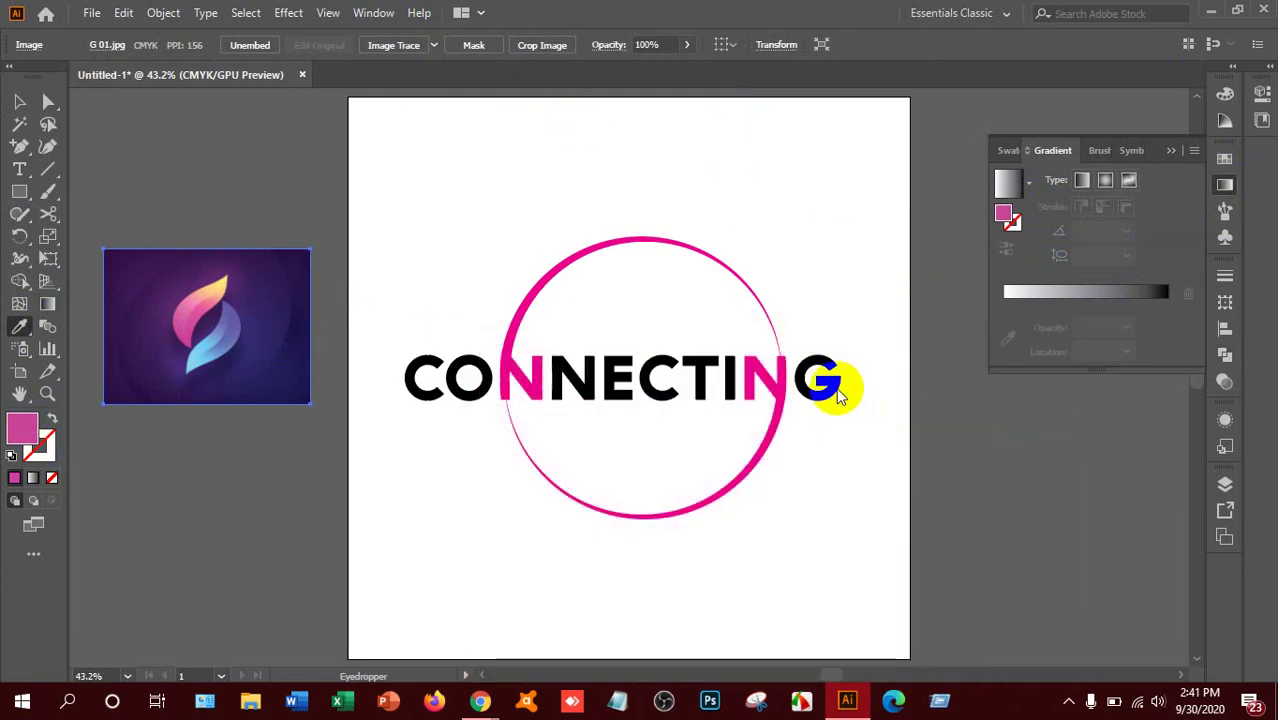
Set the gradient's left stop to the pasted pink #CA4799.
click(1050, 297)
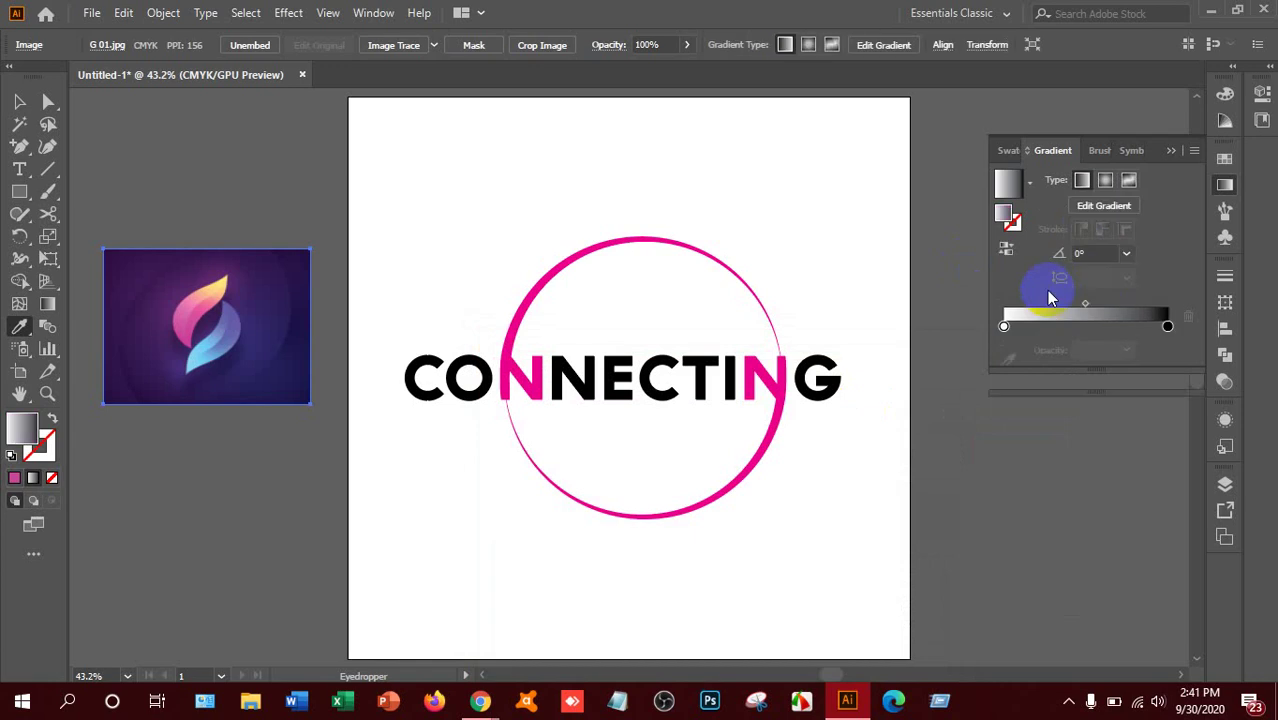
click(1005, 328)
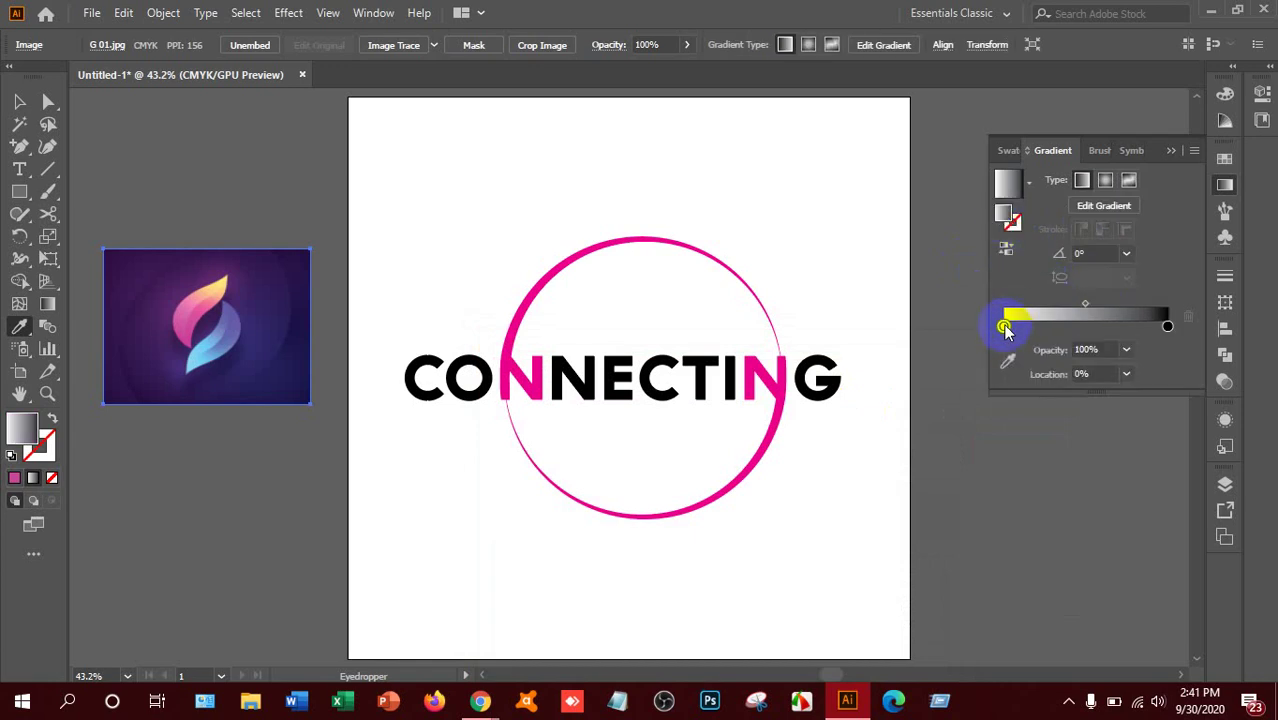
click(1005, 218)
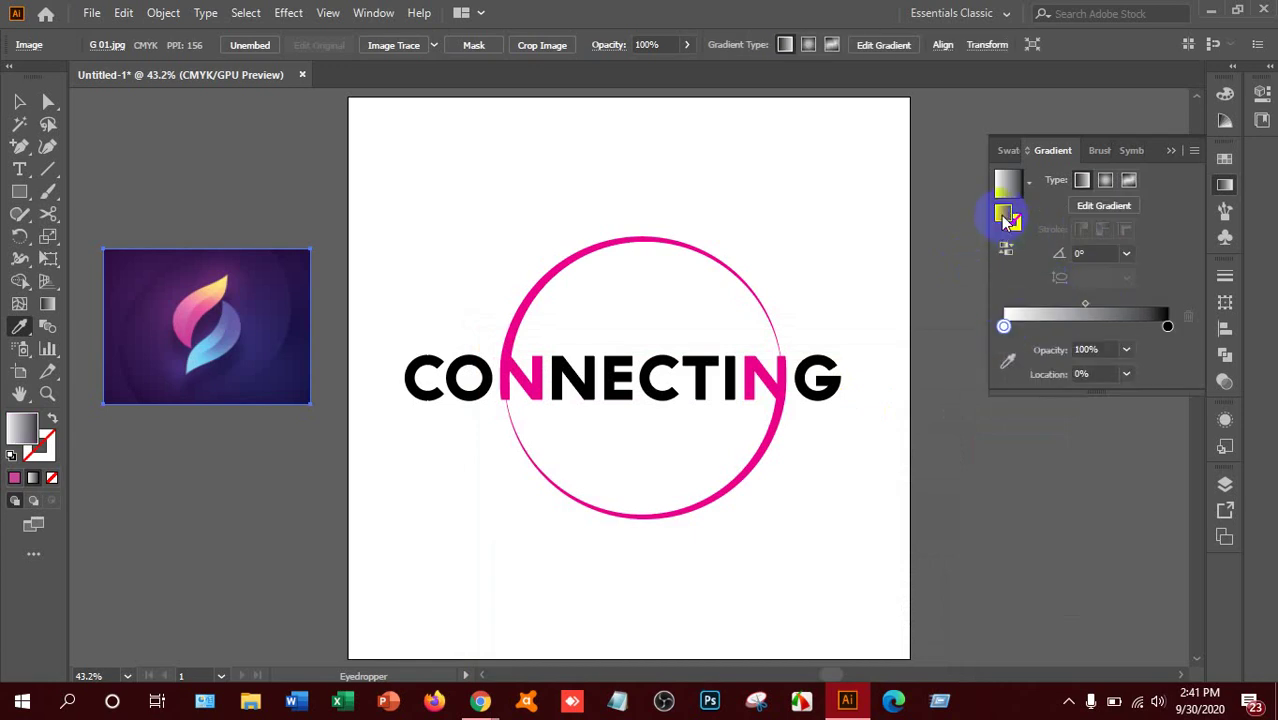
click(1008, 220)
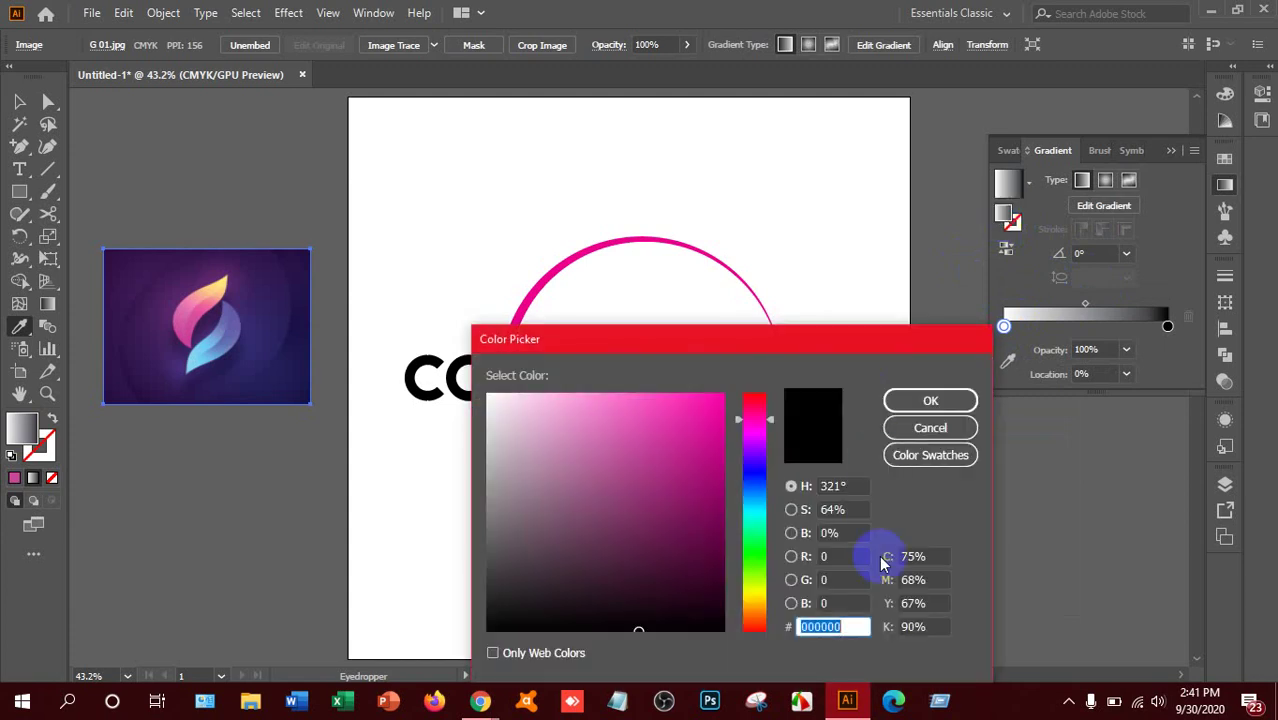
key(ctrl+v)
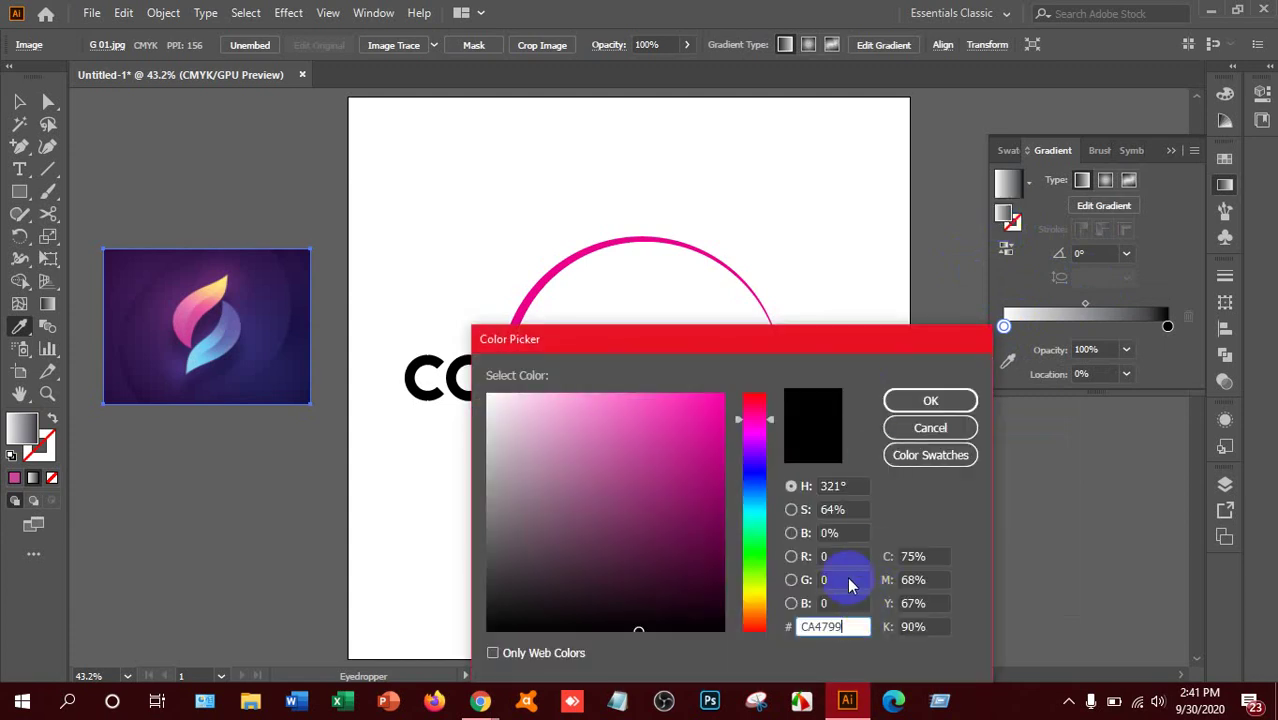
click(919, 399)
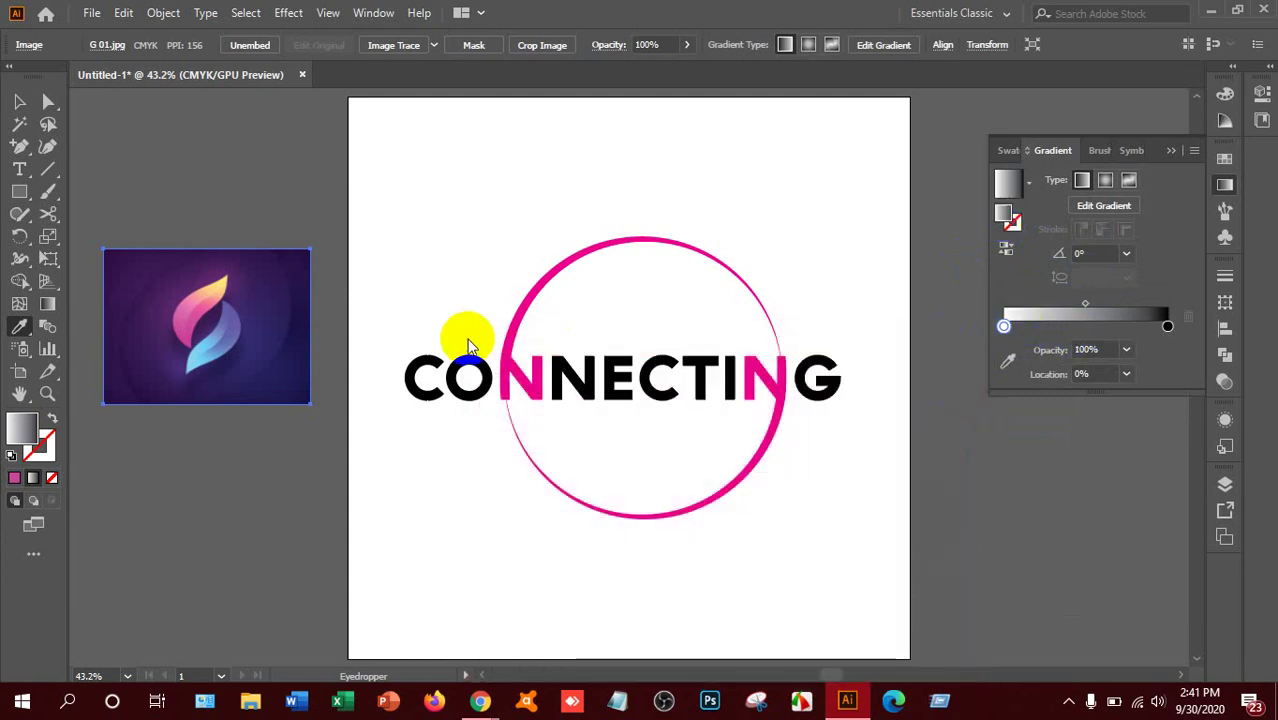
click(756, 305)
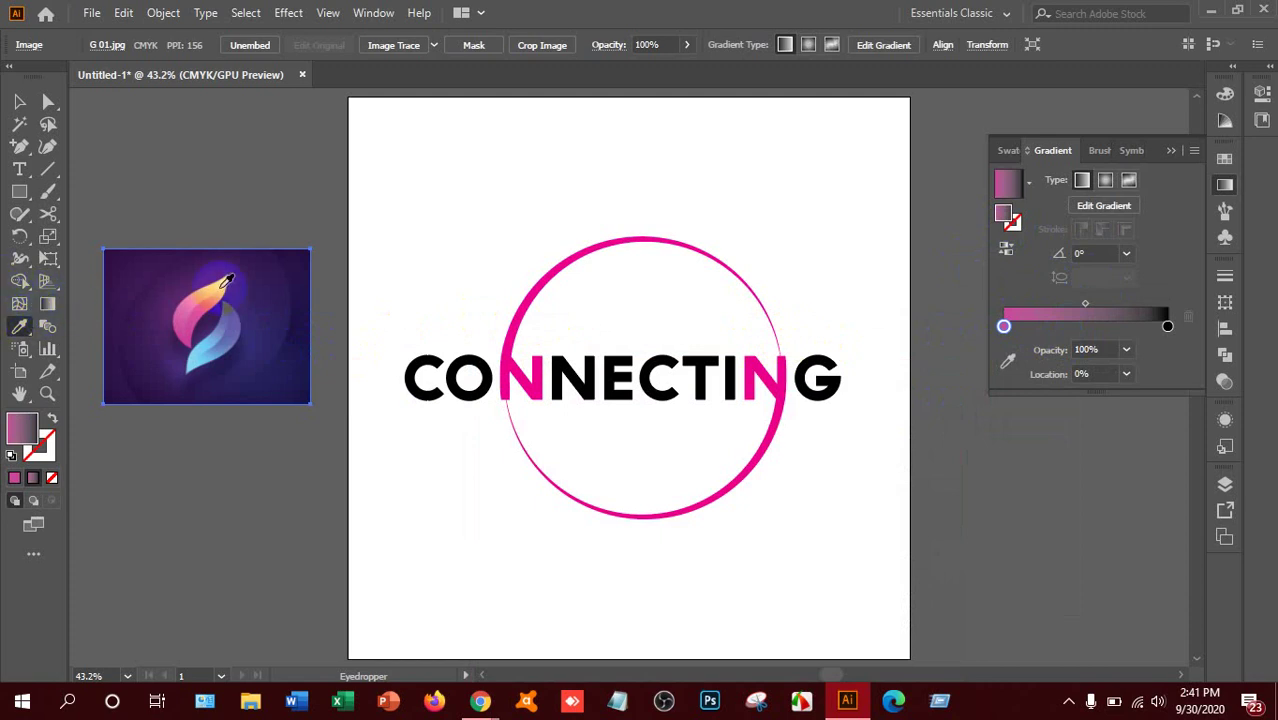
Sample the flame icon's pale yellow and copy its hex FEE17F.
click(222, 286)
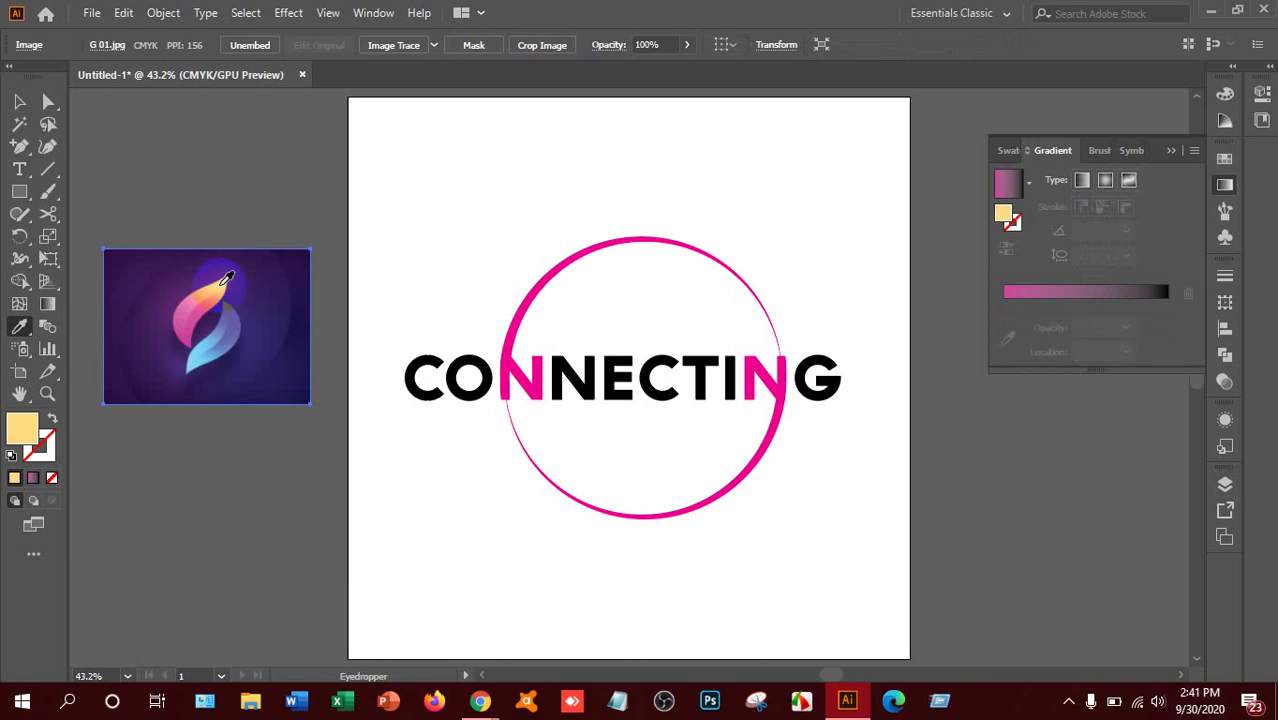
double_click(24, 426)
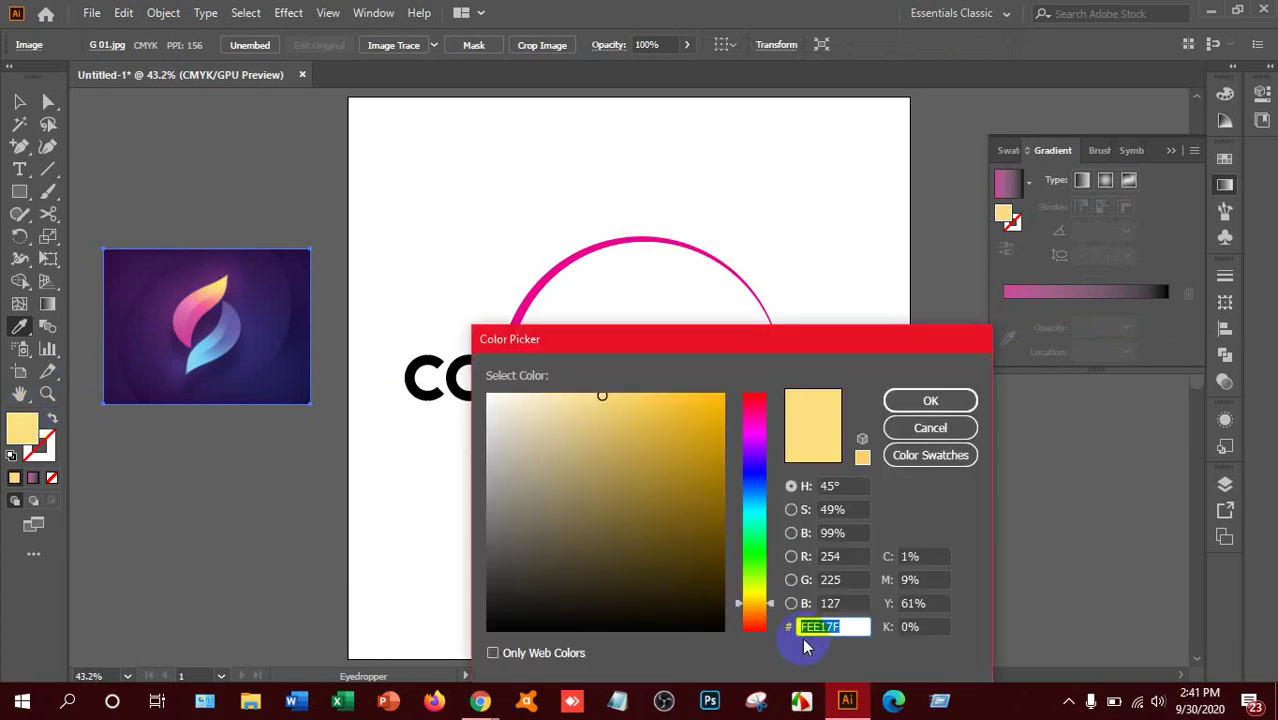
right_click(812, 644)
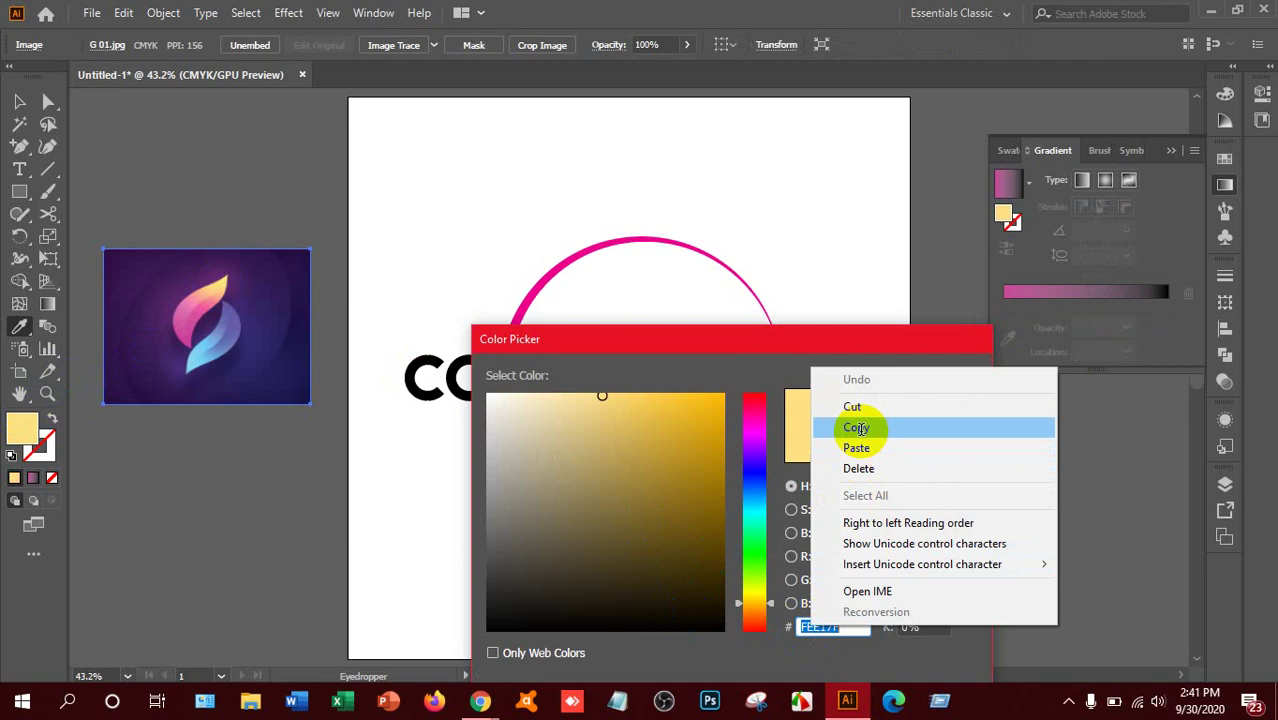
click(860, 424)
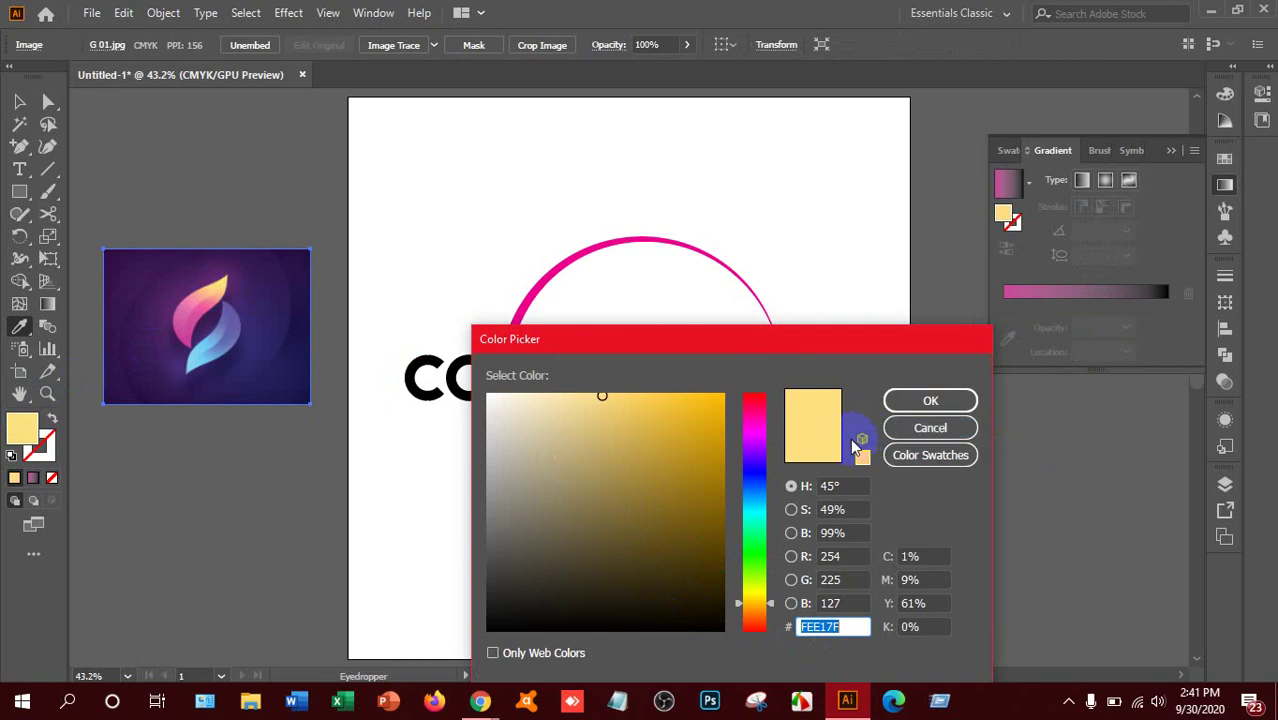
click(962, 428)
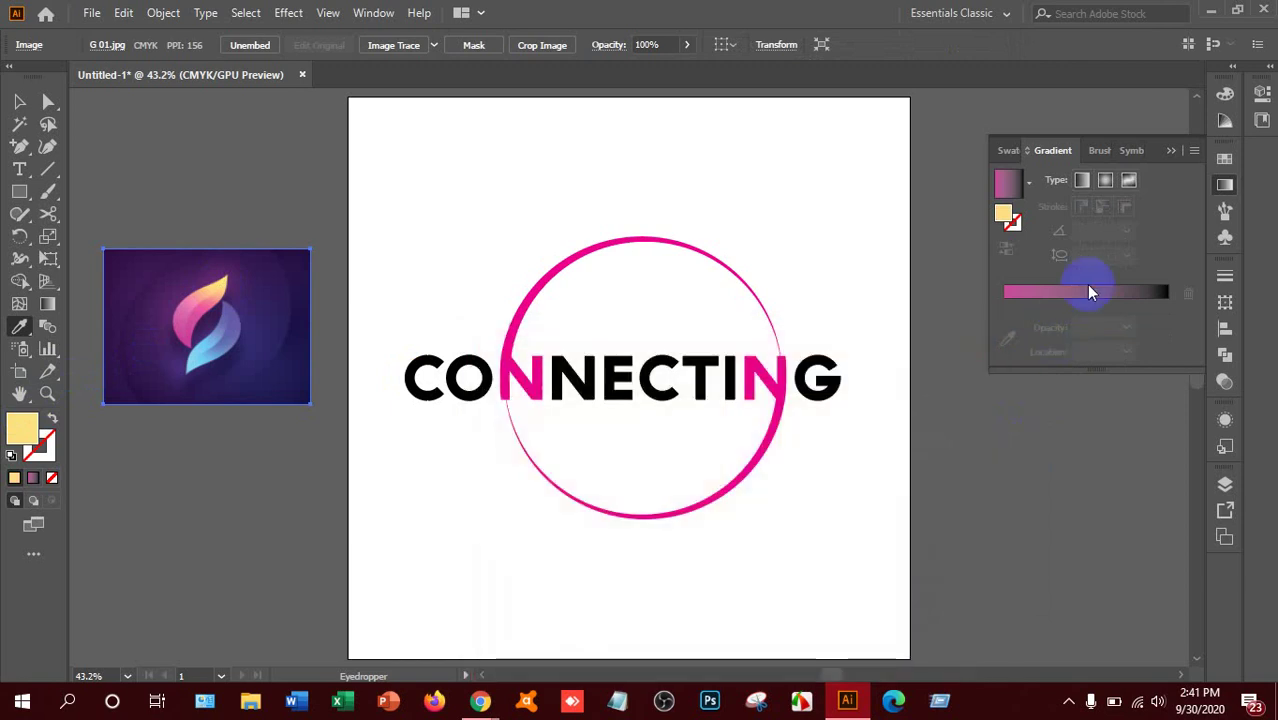
Set the gradient's right stop to pale yellow FEE17F.
click(1091, 292)
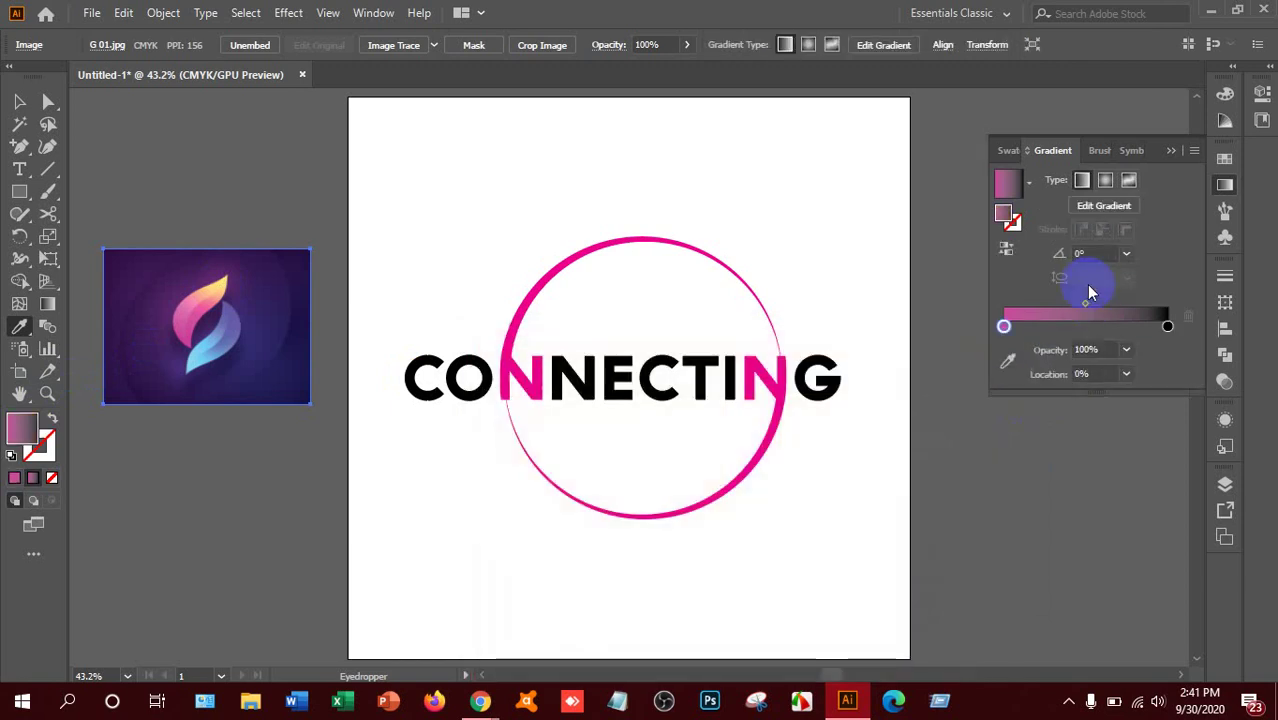
click(1168, 326)
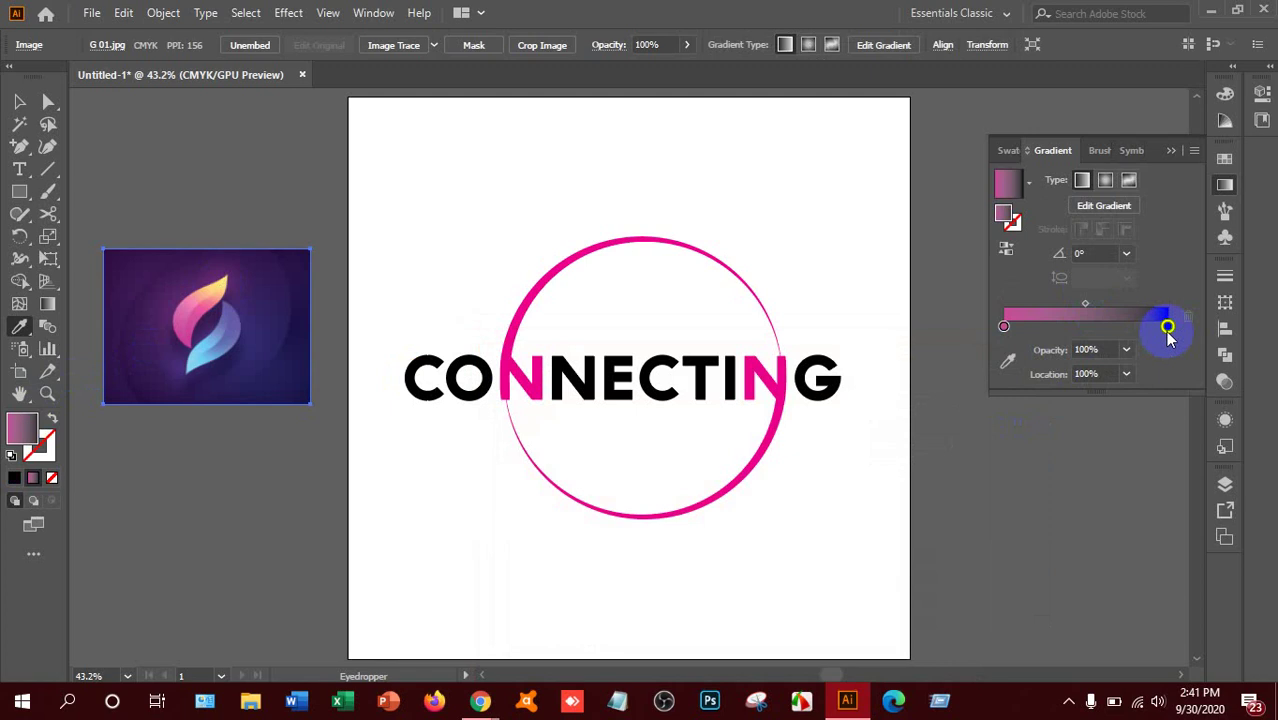
double_click(1006, 217)
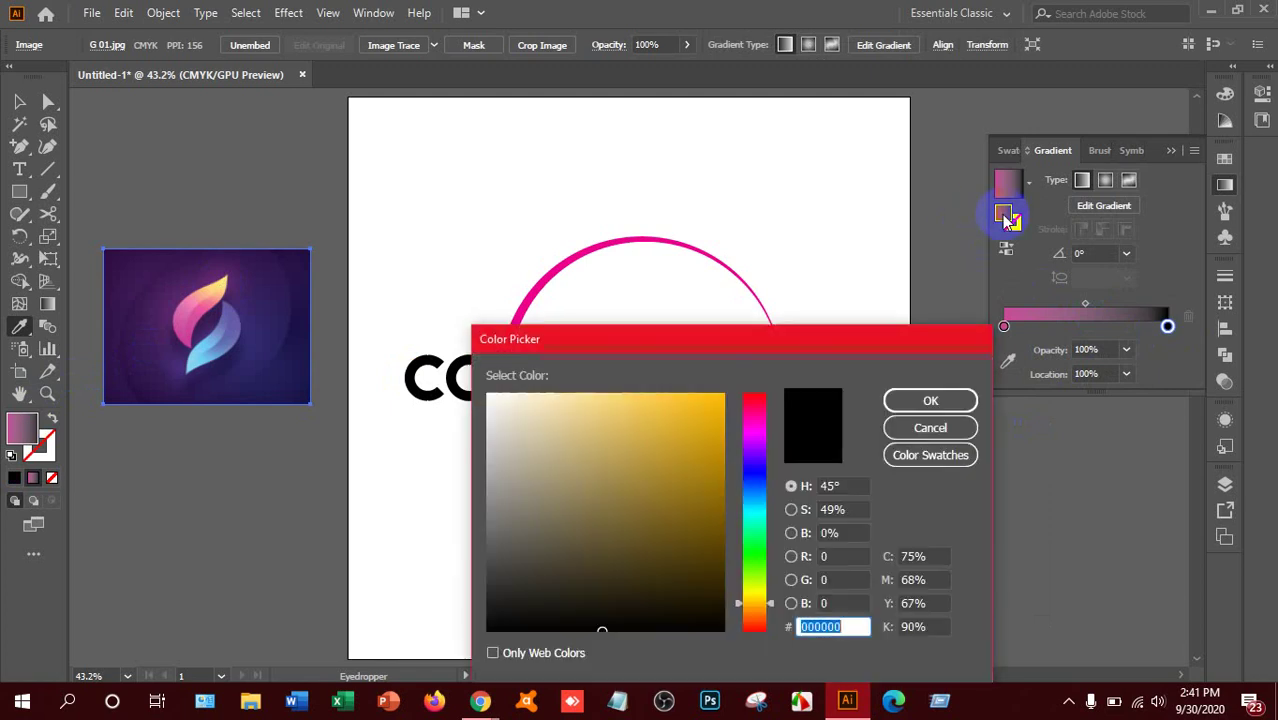
click(929, 400)
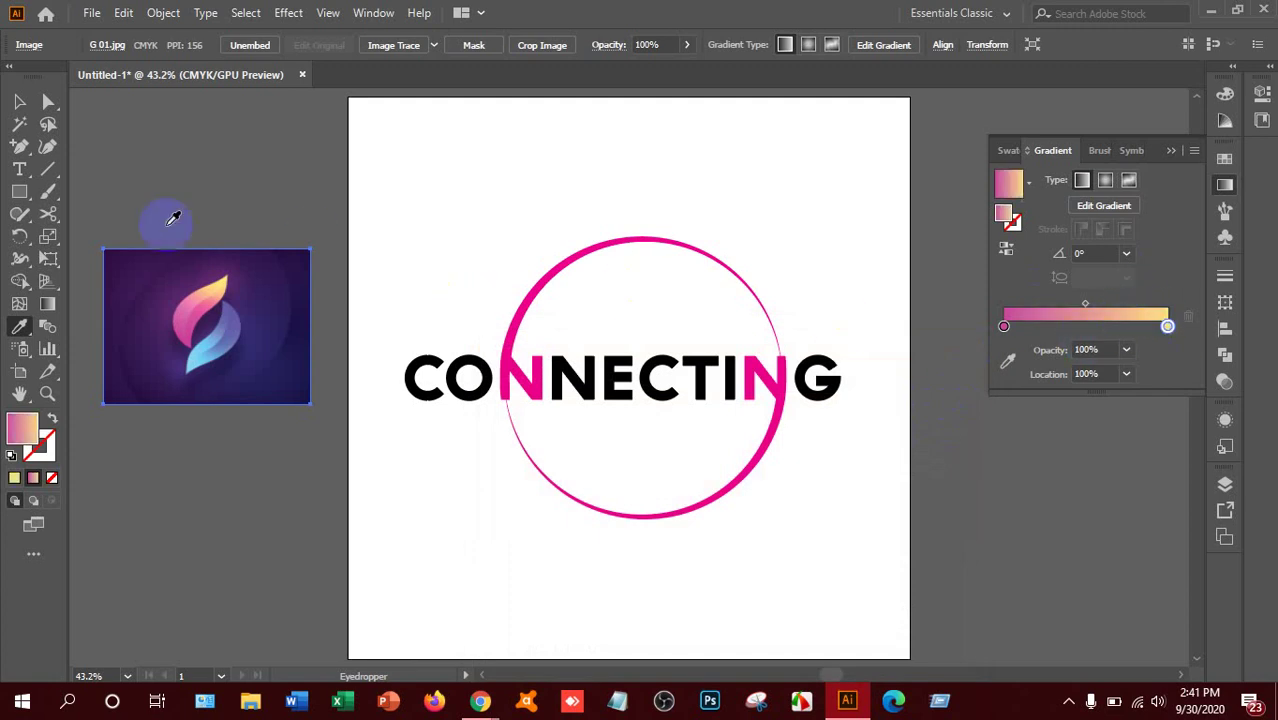
Draw a small rectangle near the artboard's top right and reposition it.
drag(28, 195, 60, 200)
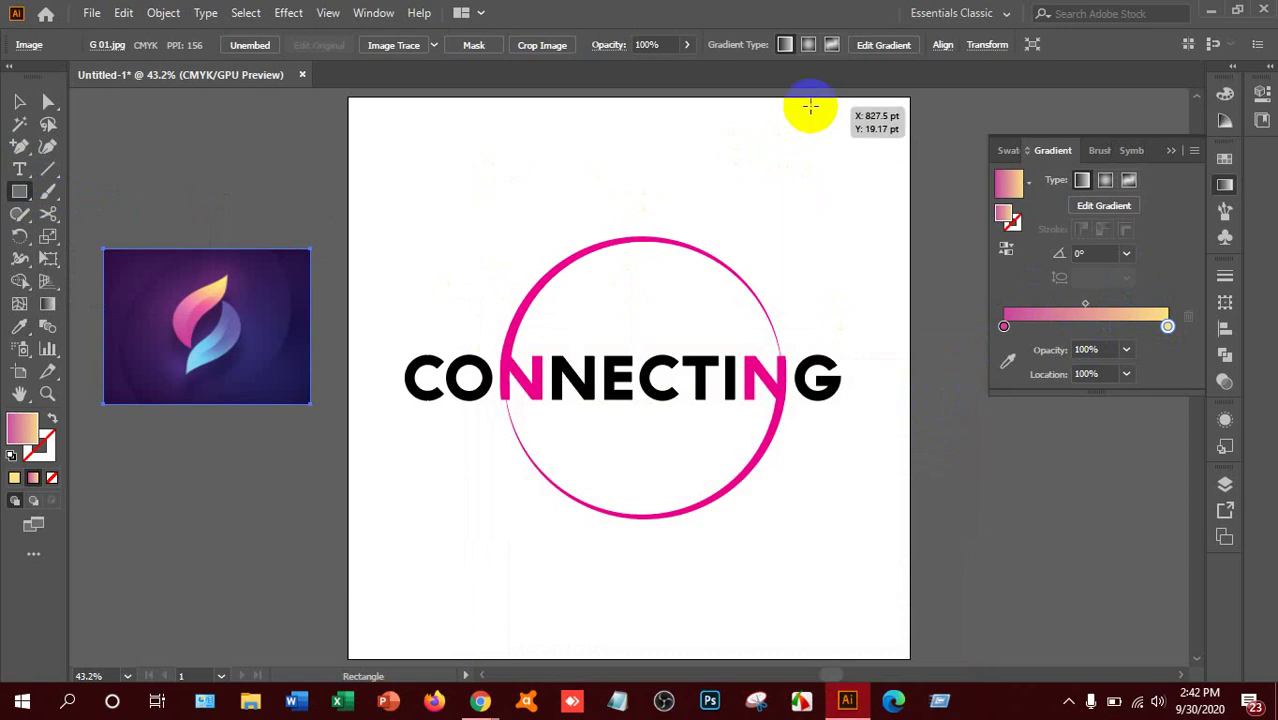
drag(805, 101, 911, 202)
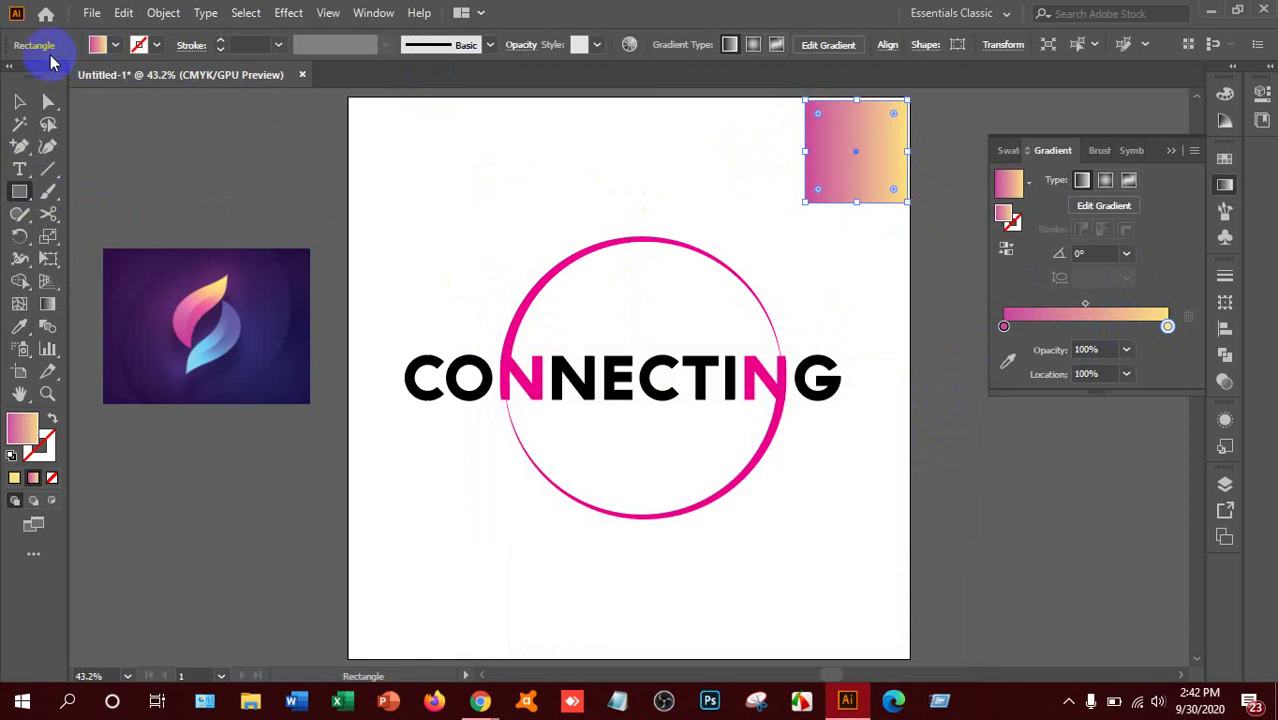
click(19, 101)
drag(846, 142, 910, 200)
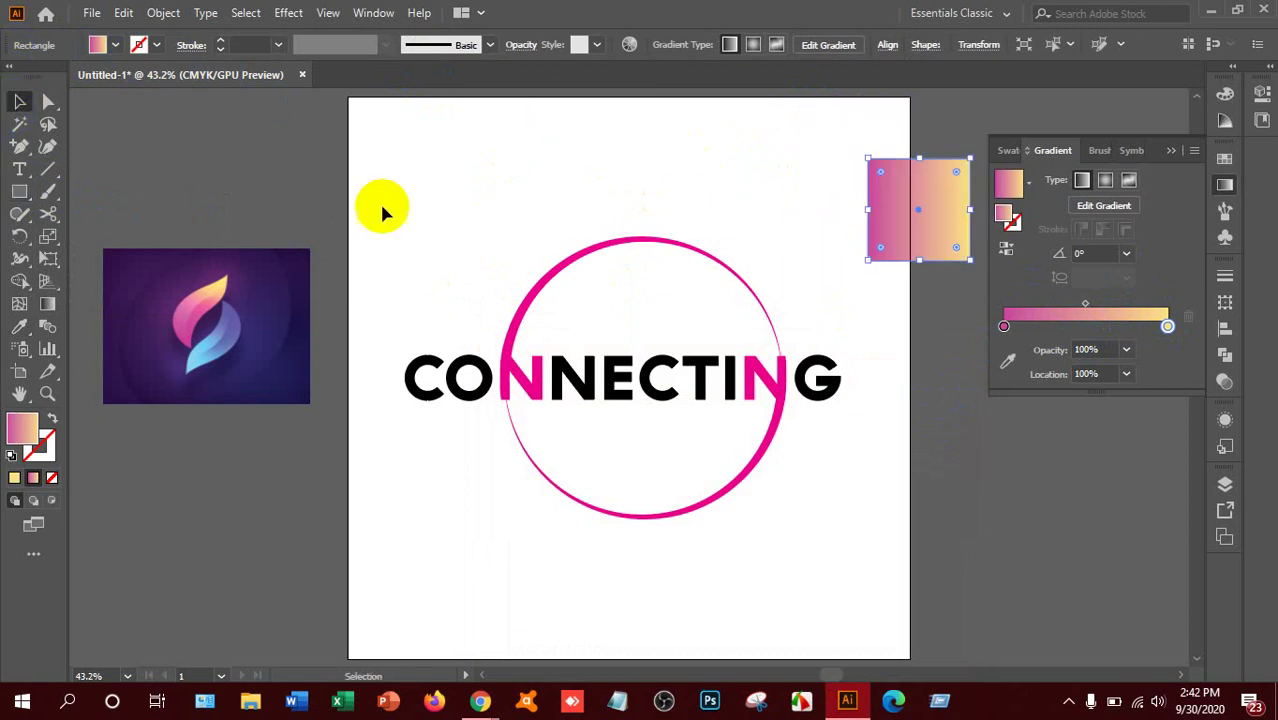
Sample the purple from the logo image and copy its hex 615BA8.
click(18, 331)
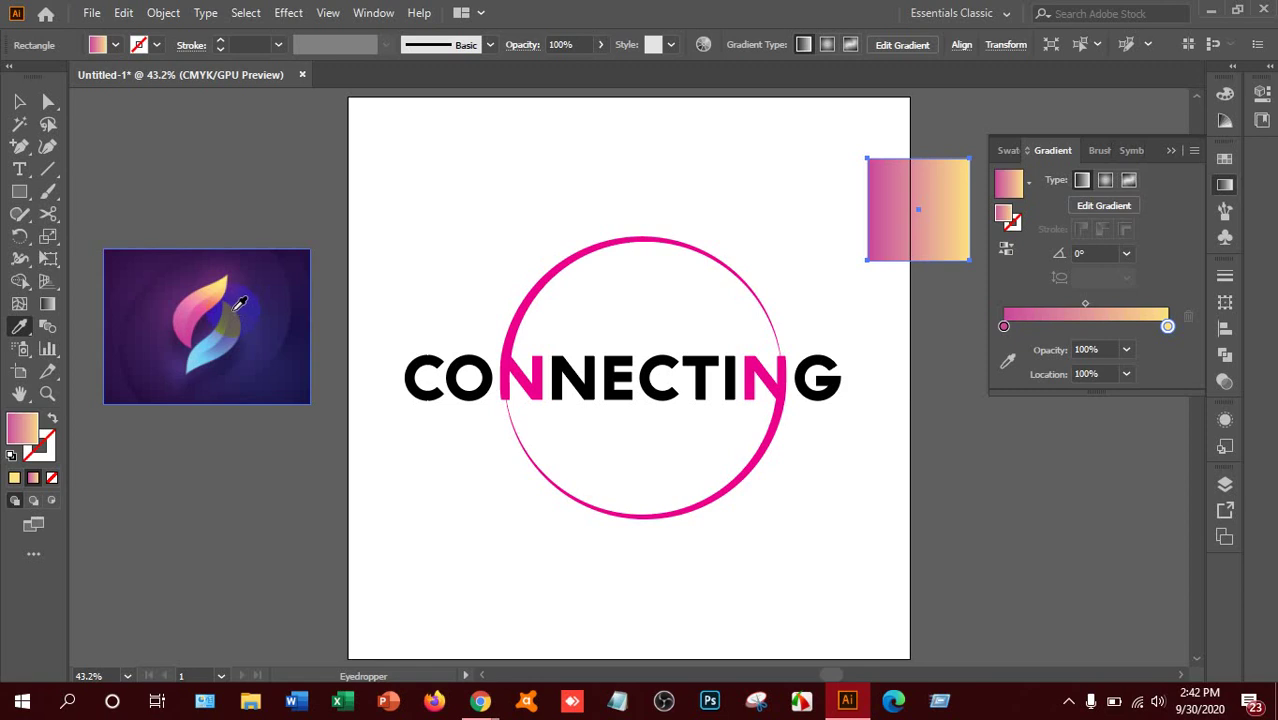
click(165, 378)
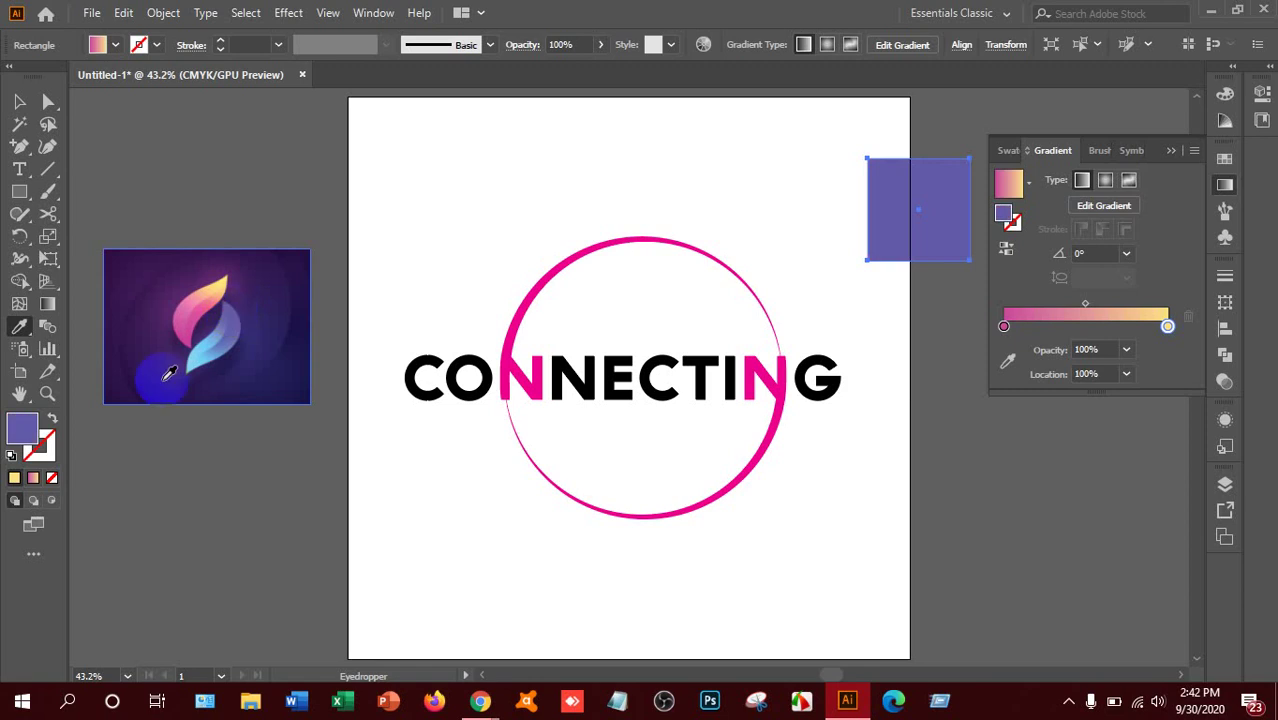
double_click(16, 440)
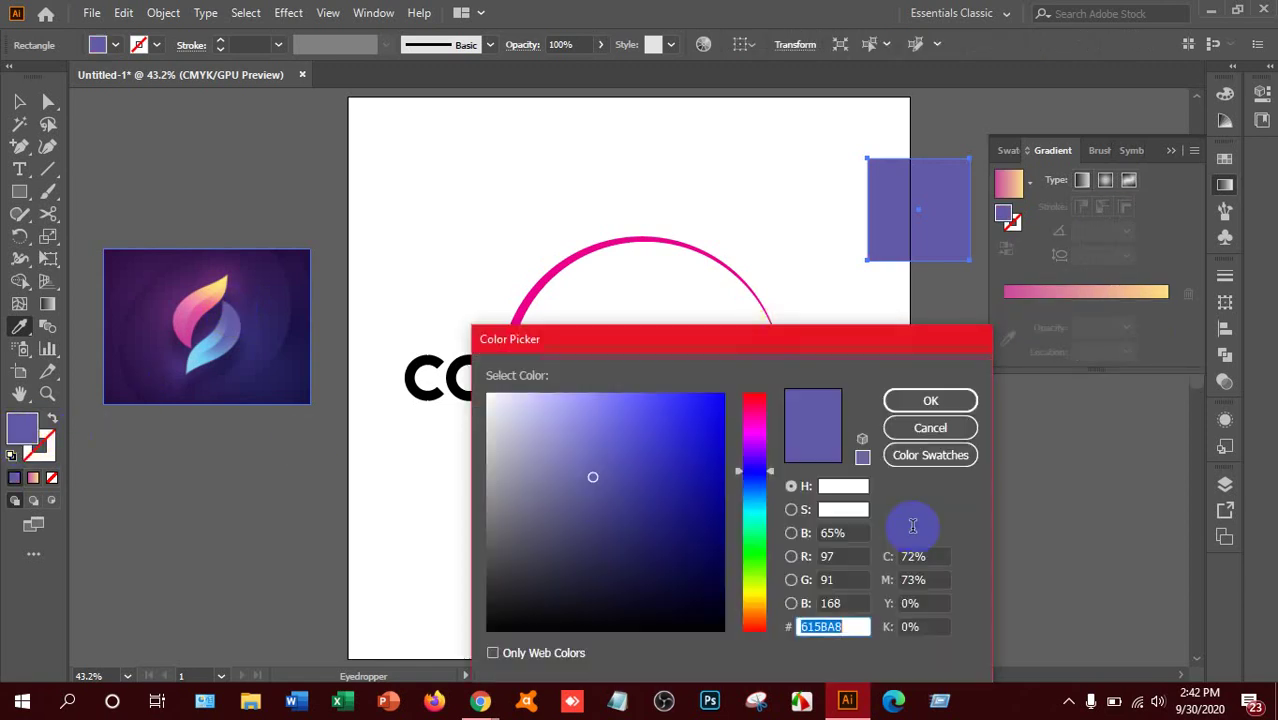
right_click(831, 627)
click(873, 431)
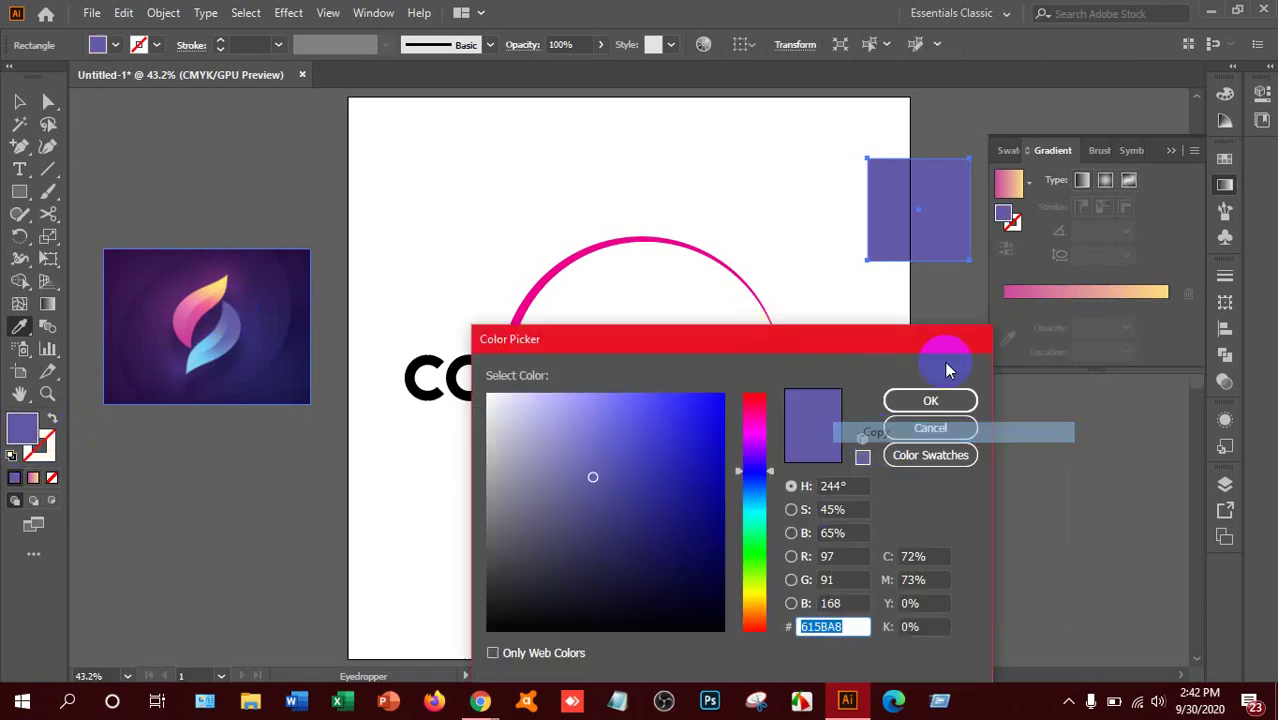
click(929, 400)
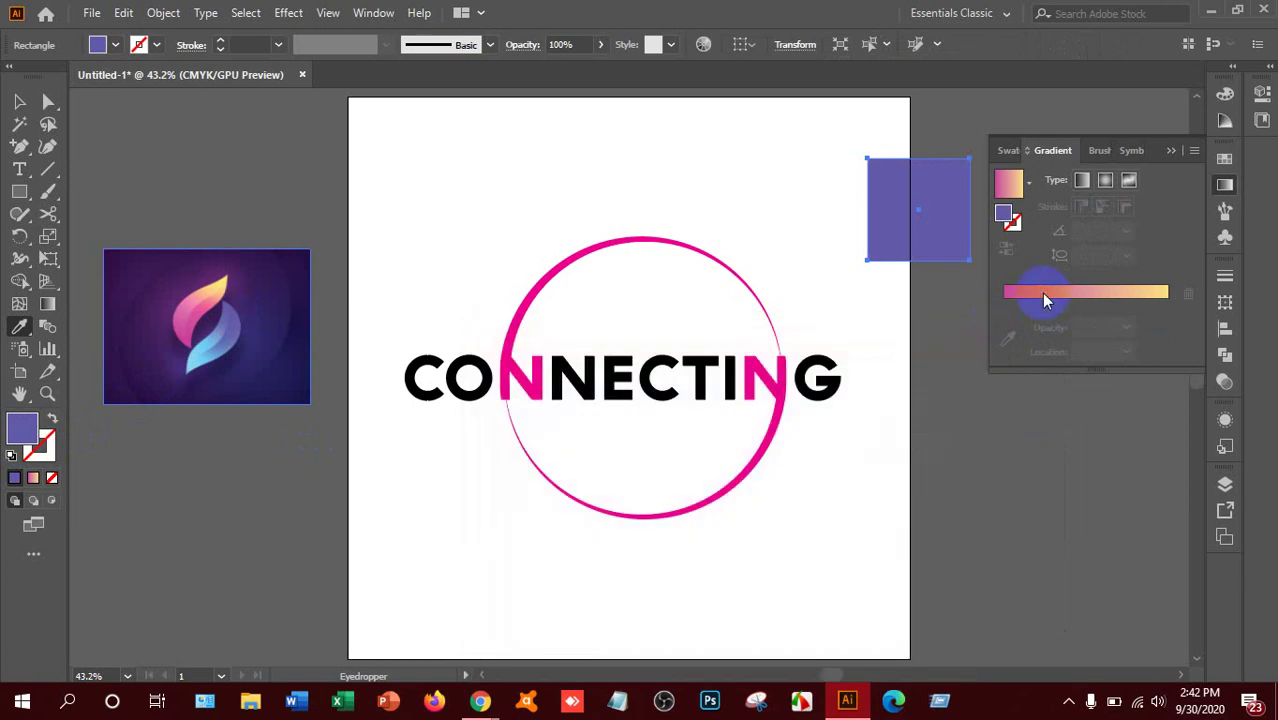
Fill the rectangle with the pink-to-yellow gradient and move it to the artboard's top.
click(1041, 293)
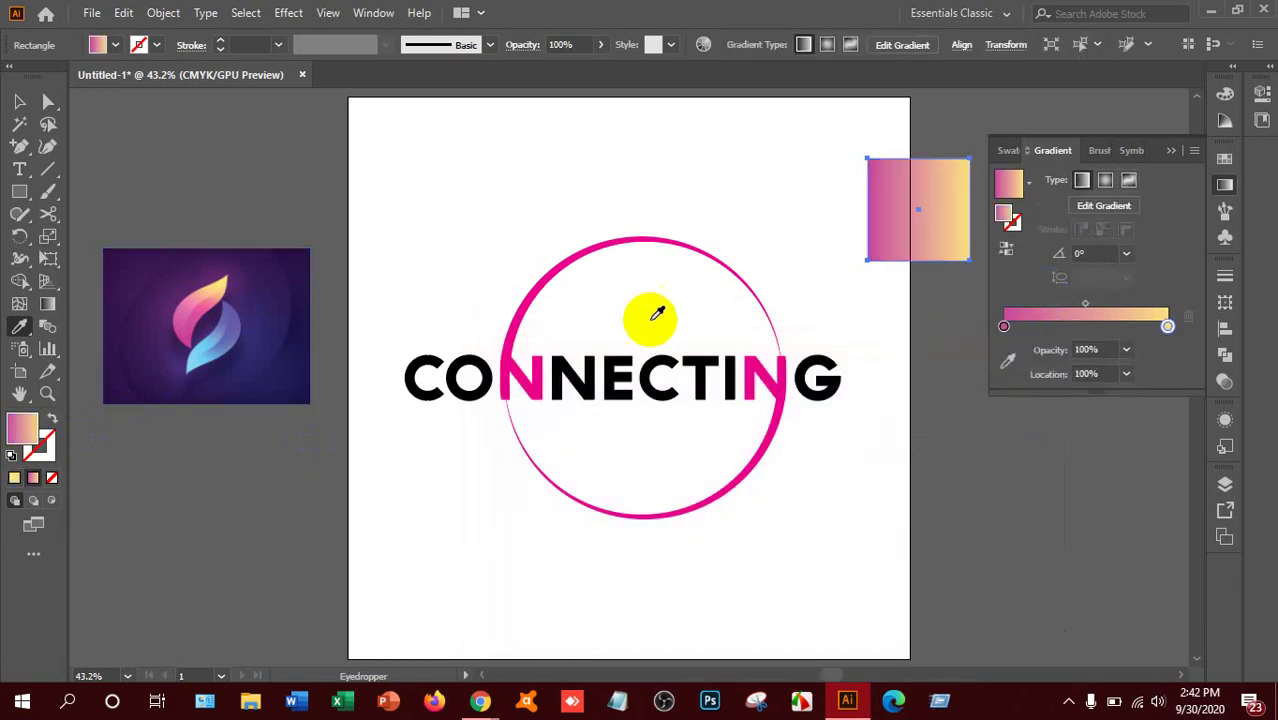
click(21, 103)
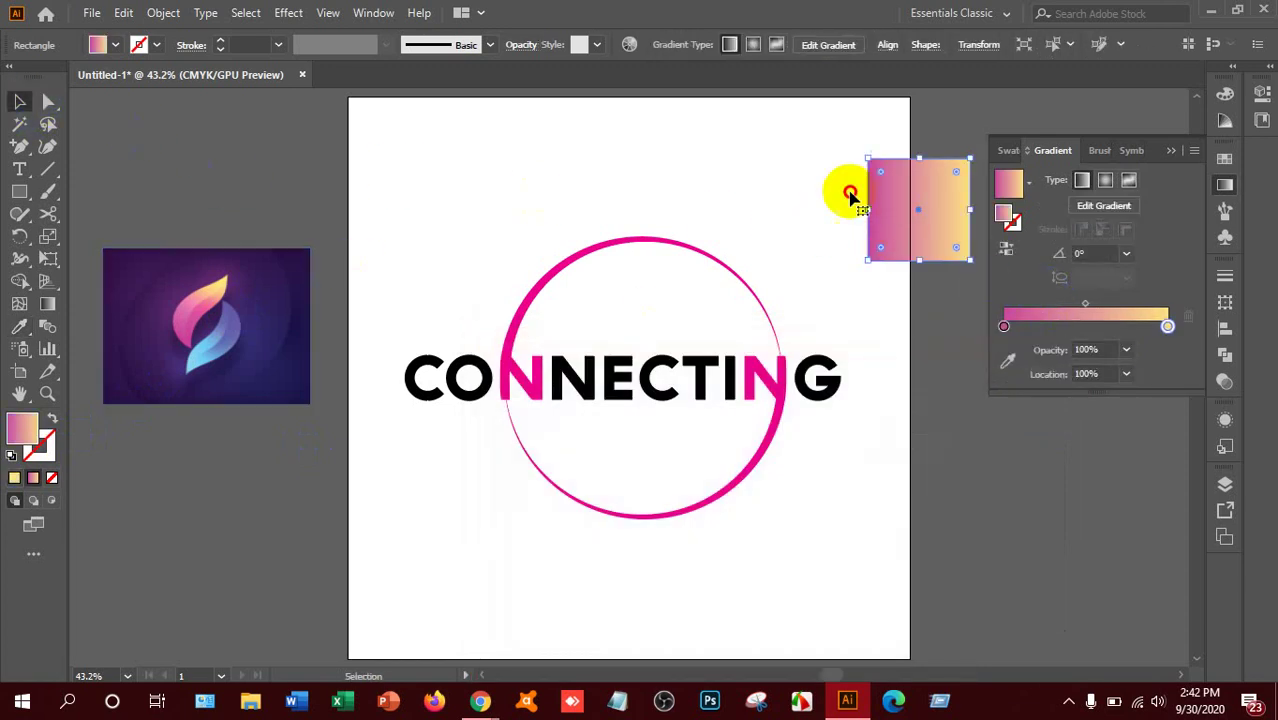
drag(896, 218, 722, 157)
click(800, 205)
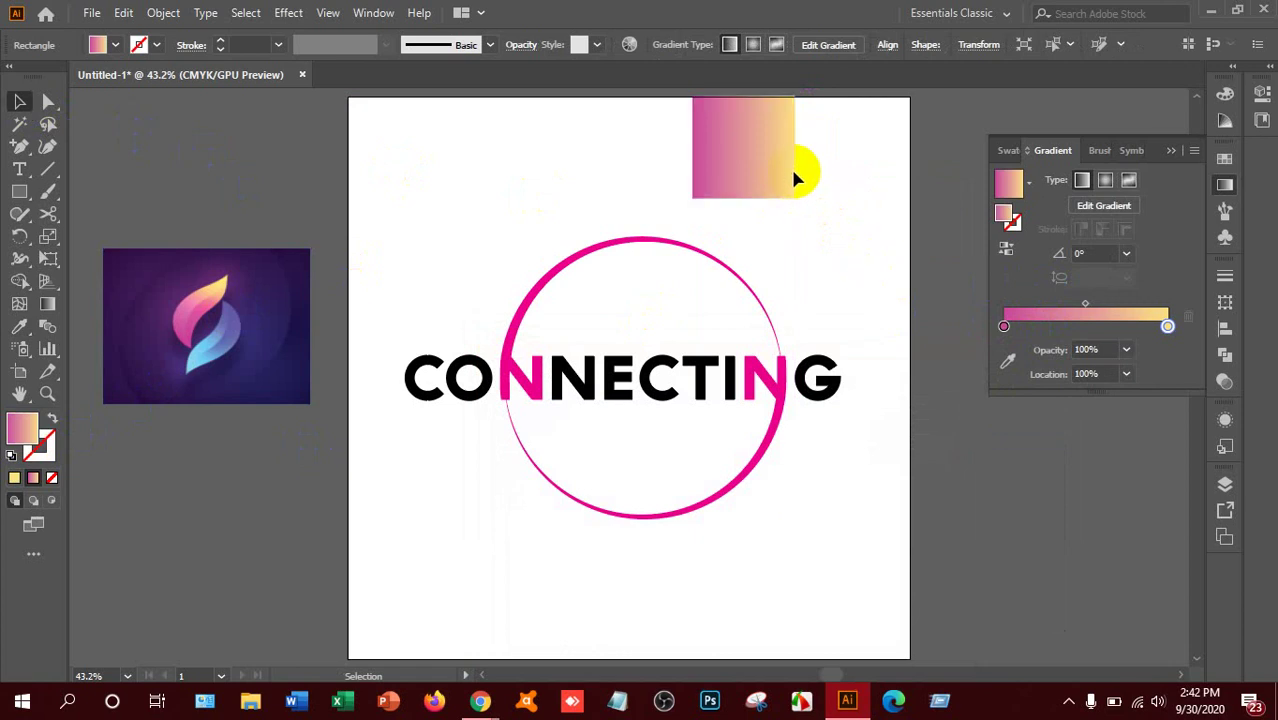
click(1036, 315)
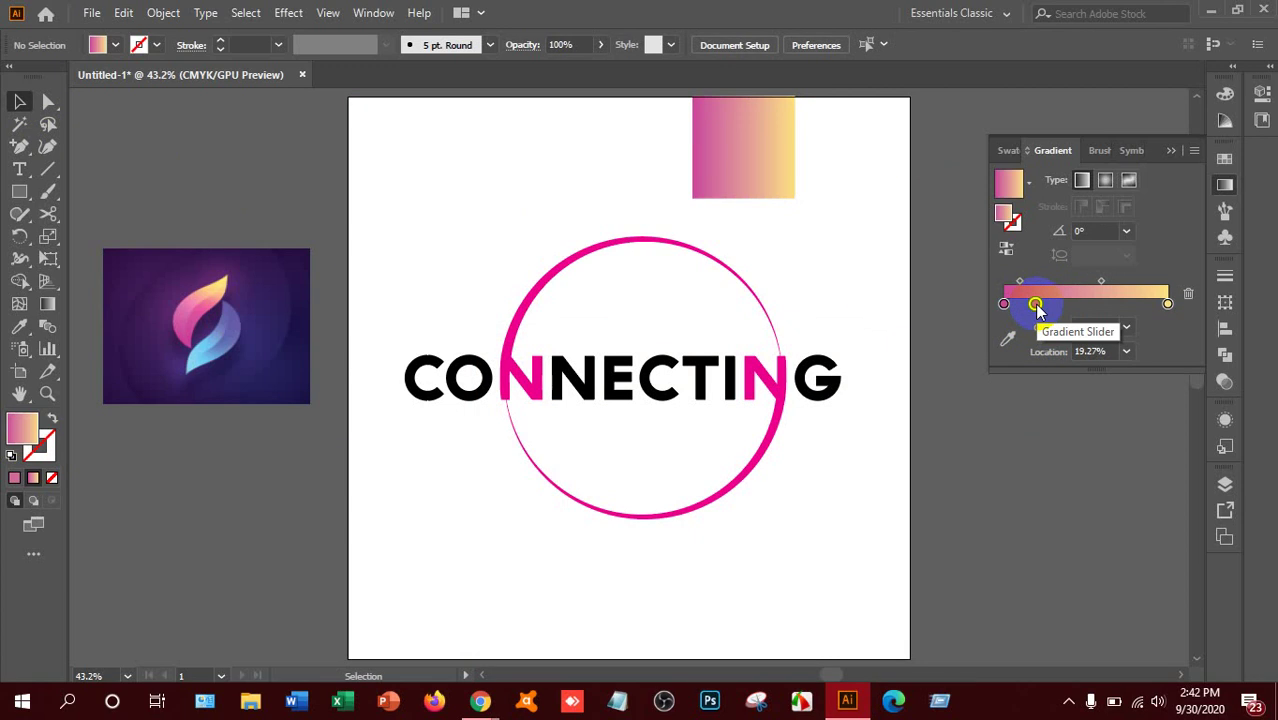
Remove the extra 19% gradient stop and set the left stop to purple 615BA8.
drag(1036, 305, 1188, 294)
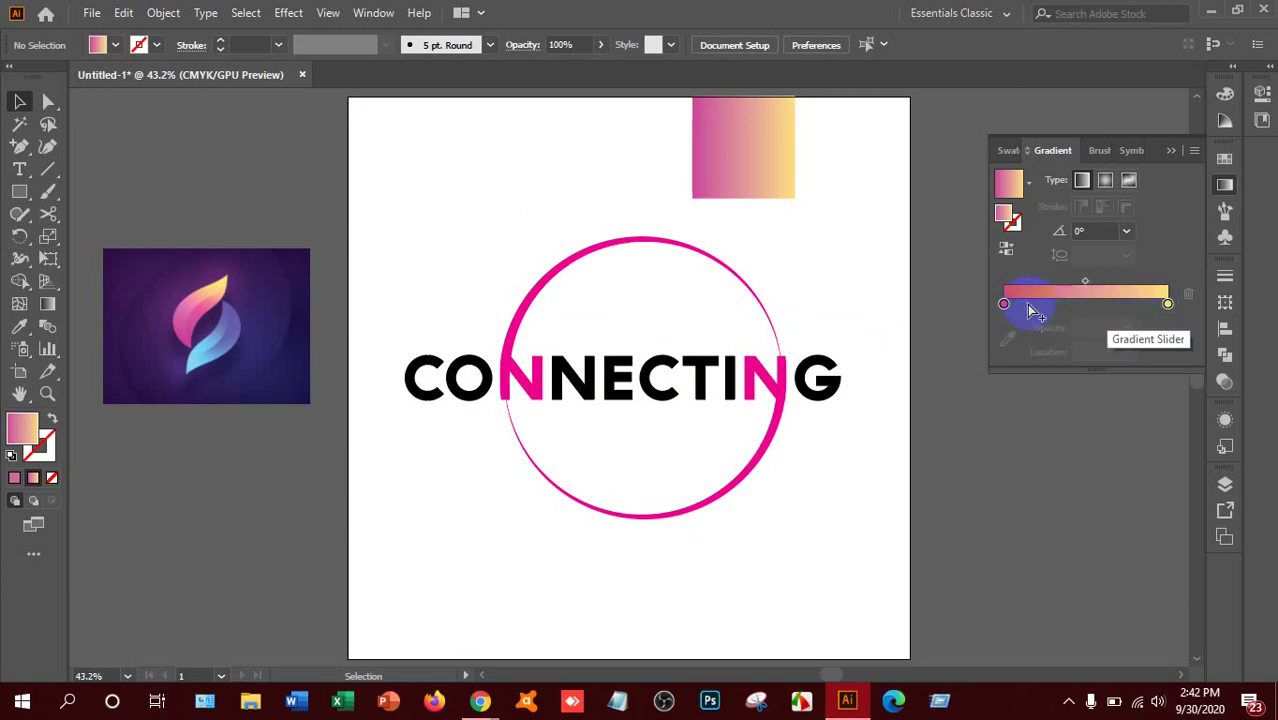
click(1004, 303)
click(1006, 217)
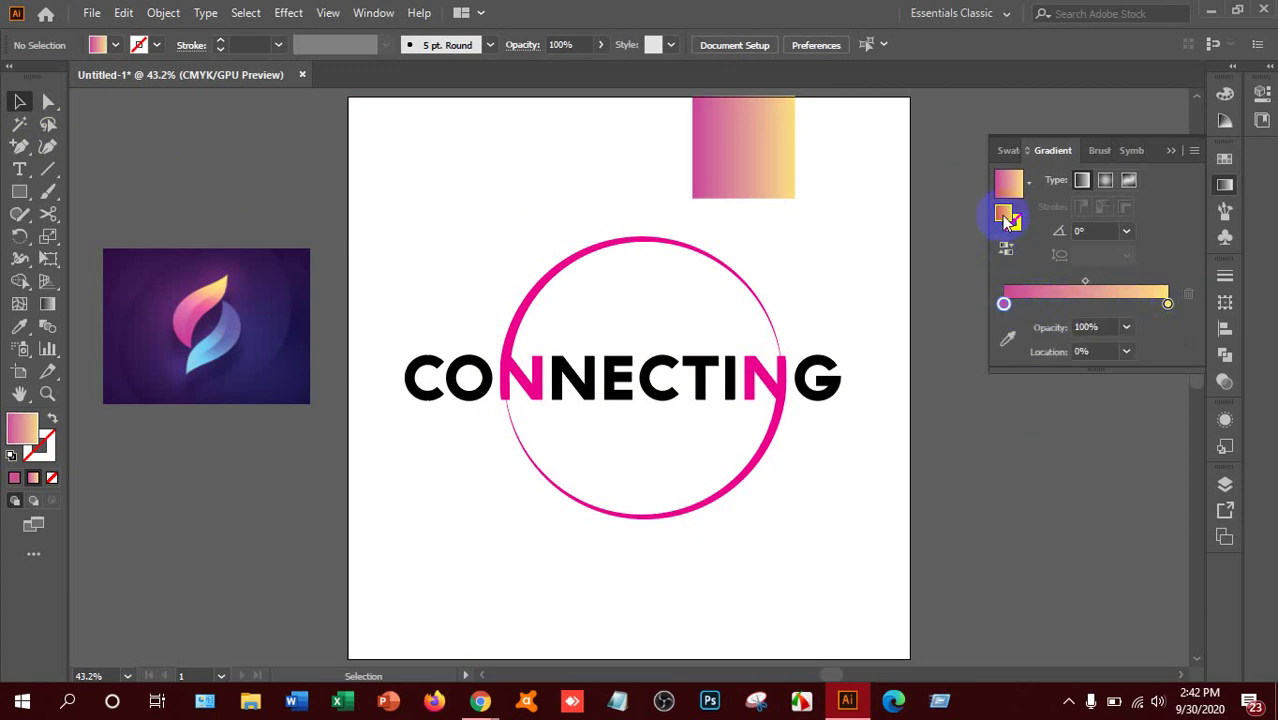
double_click(1005, 216)
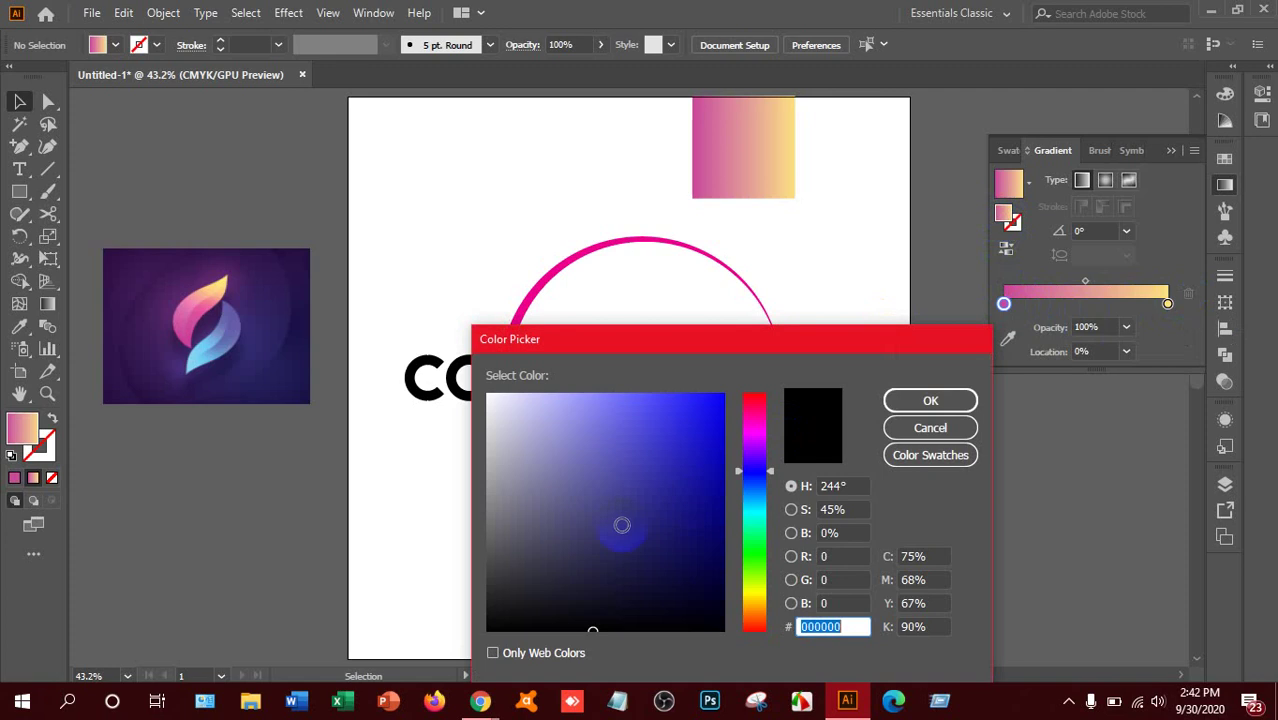
click(930, 400)
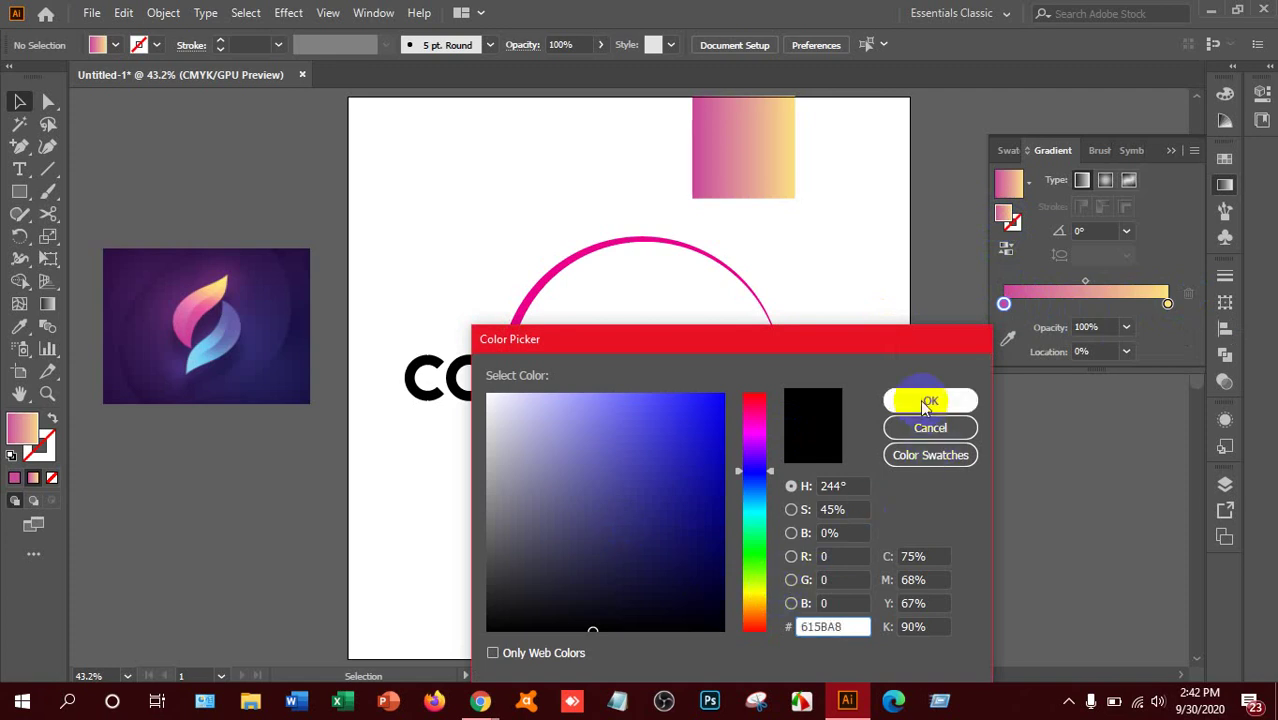
click(1004, 303)
click(1007, 338)
click(202, 352)
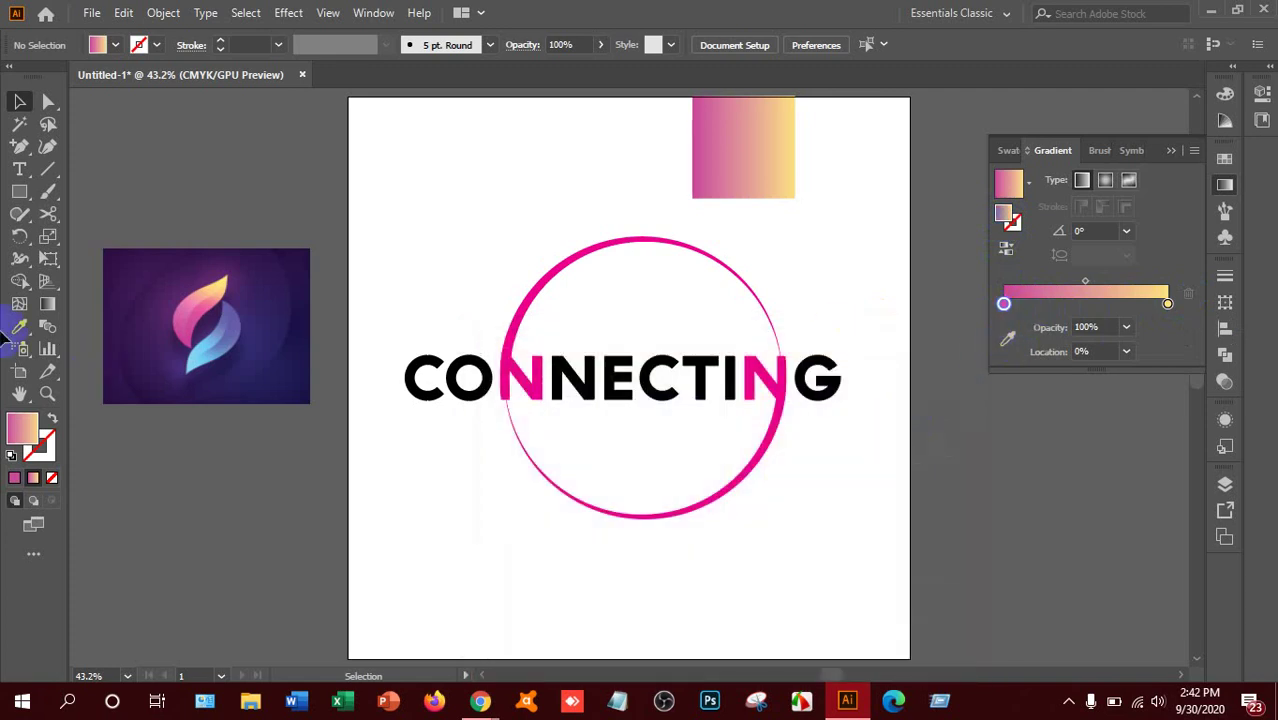
Sample the logo's light blue and set the right gradient stop to 88D5ED.
click(27, 332)
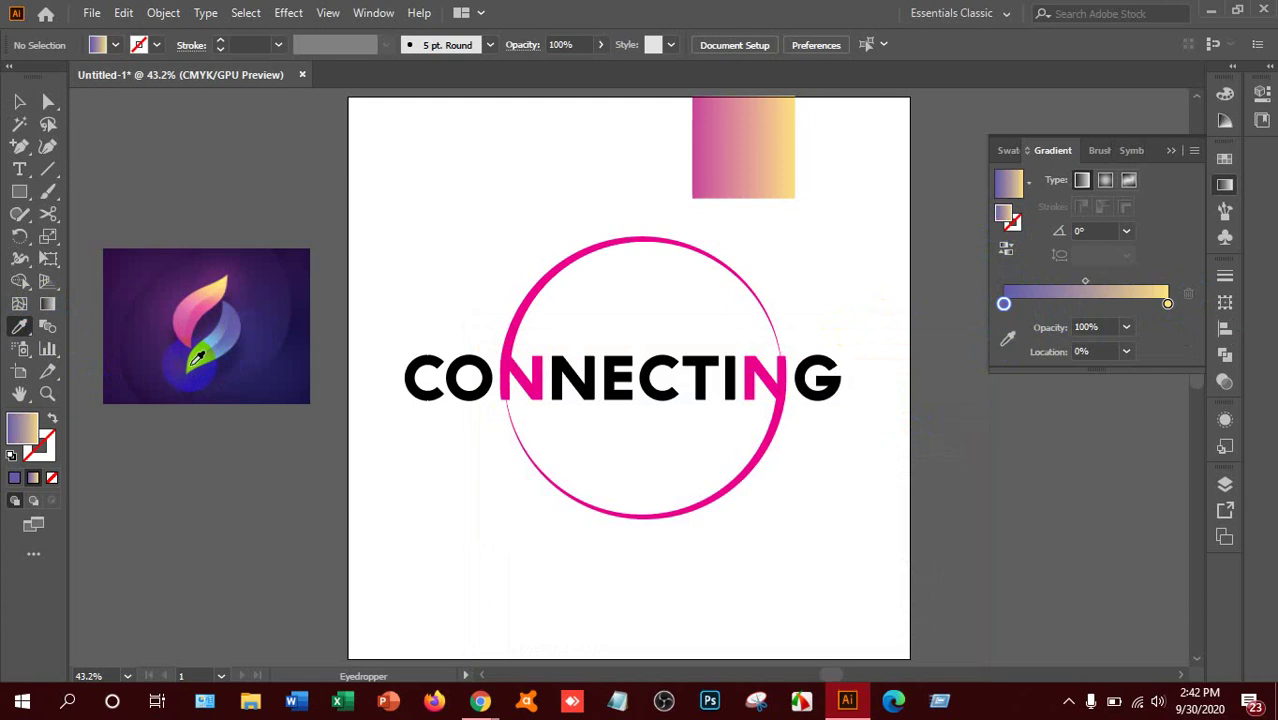
click(190, 366)
click(19, 430)
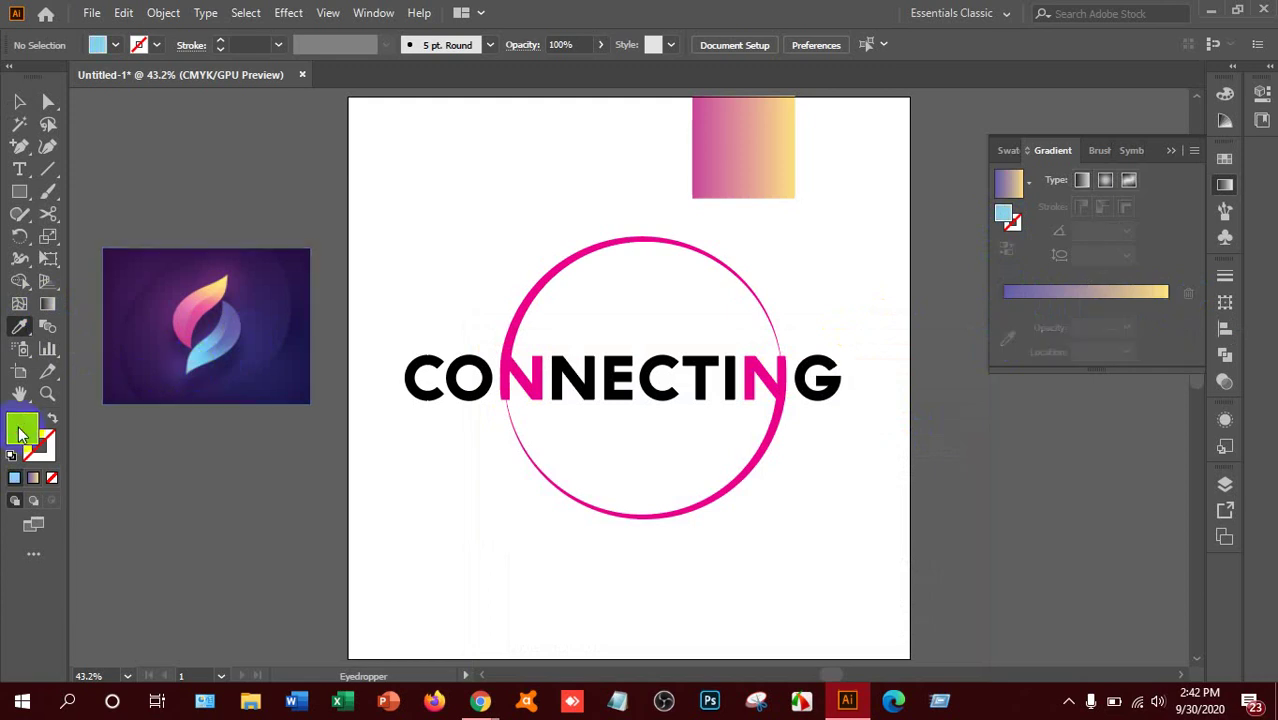
double_click(22, 432)
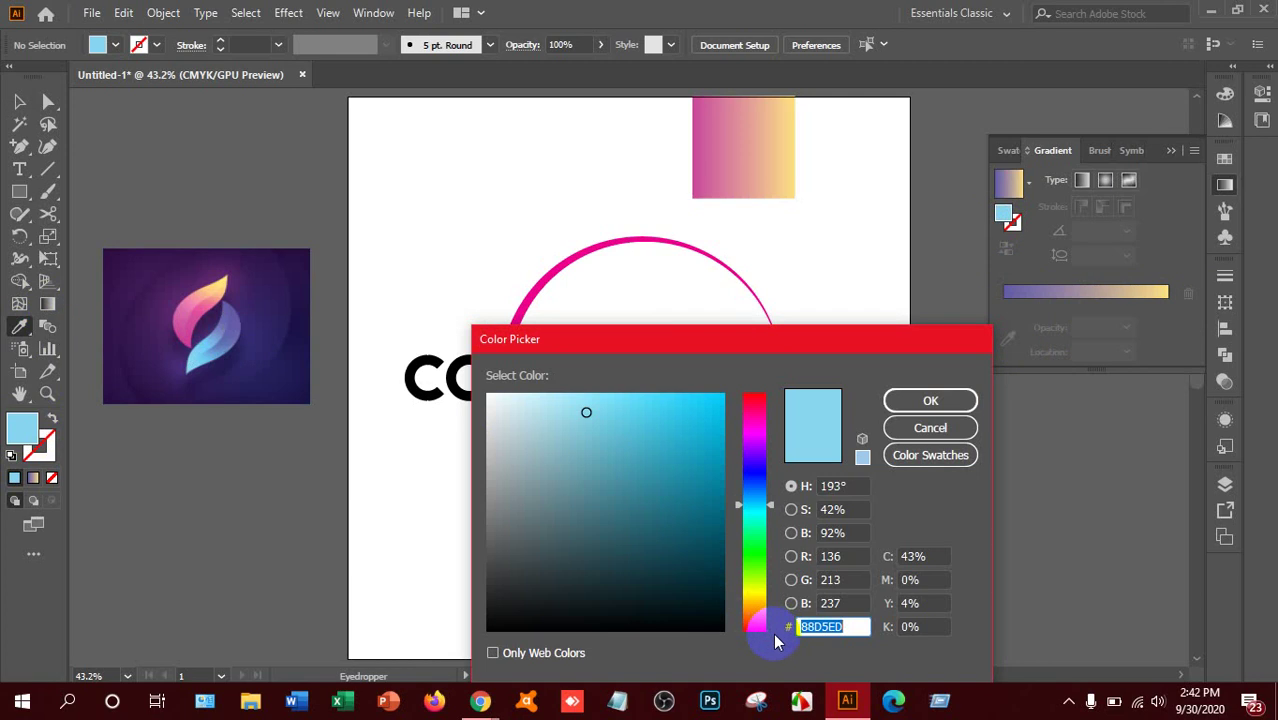
click(930, 428)
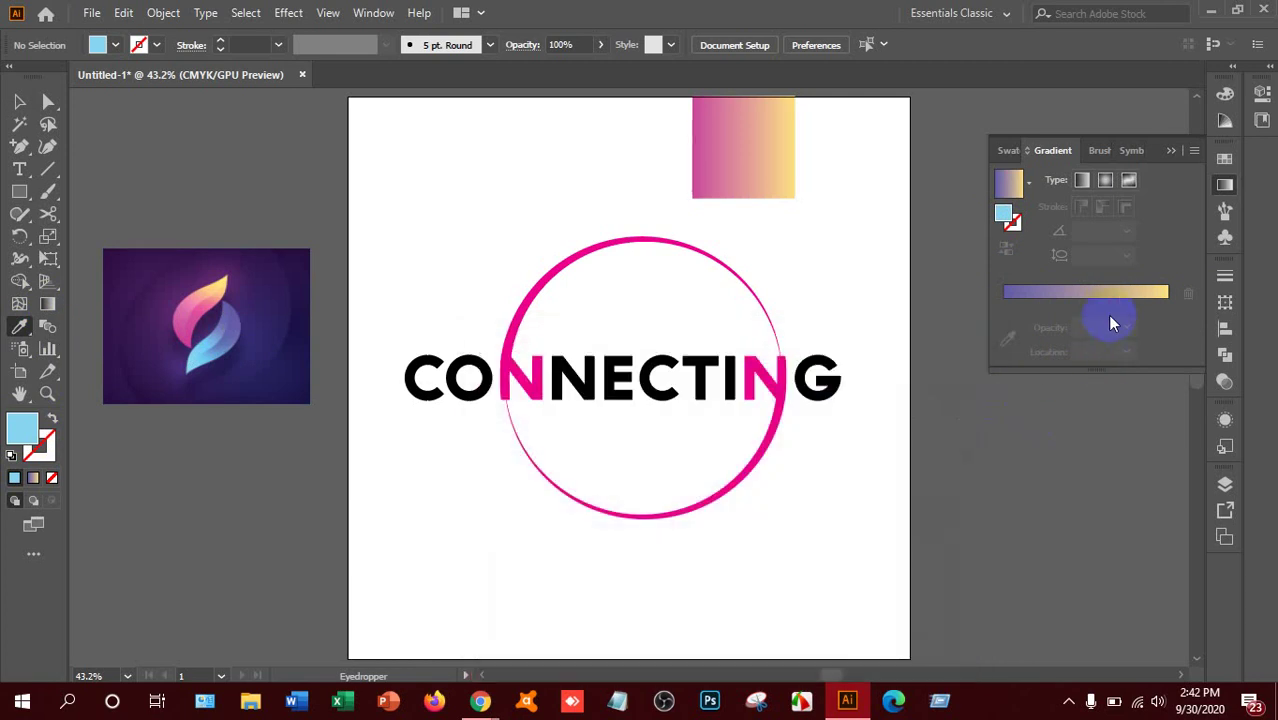
click(1116, 300)
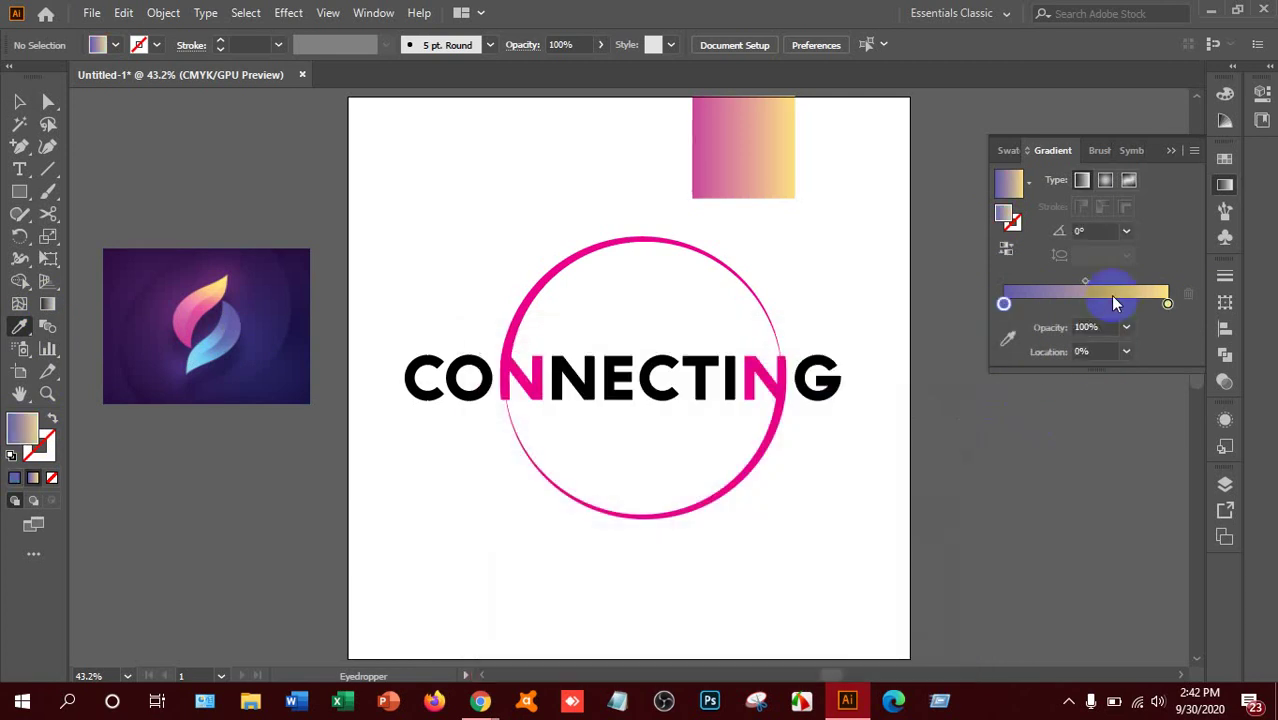
click(1167, 304)
click(1006, 216)
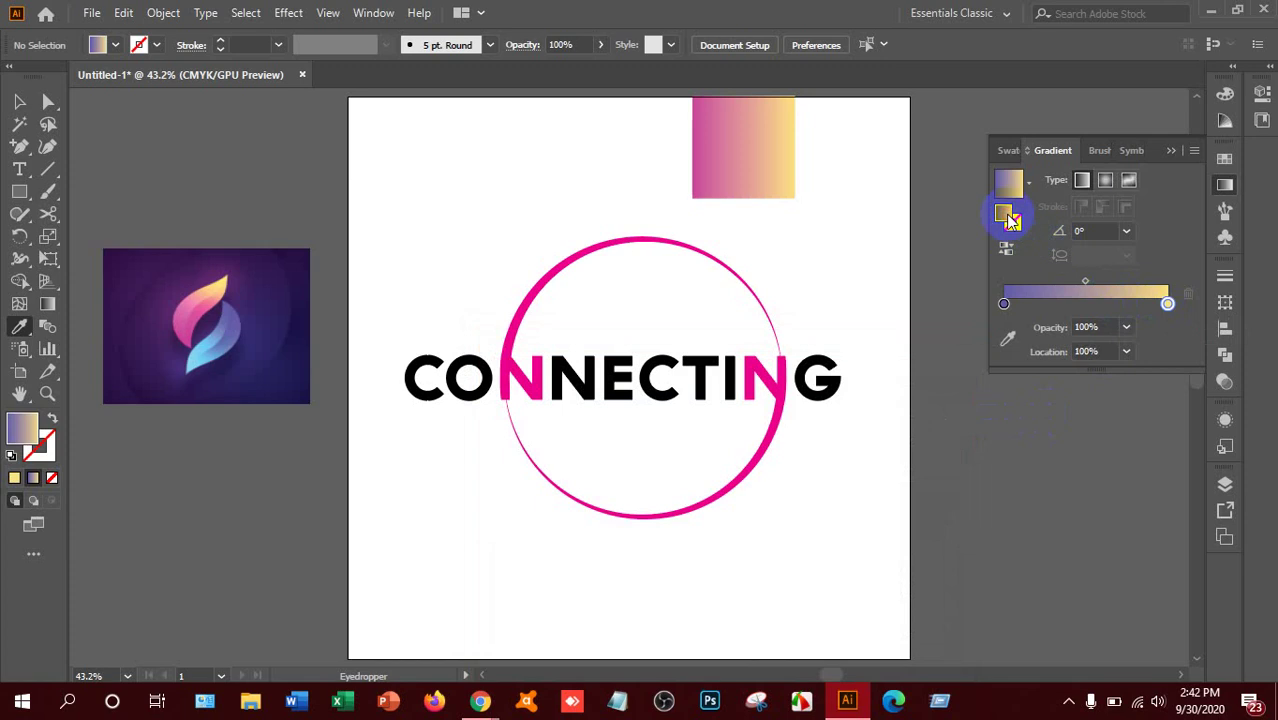
double_click(1008, 217)
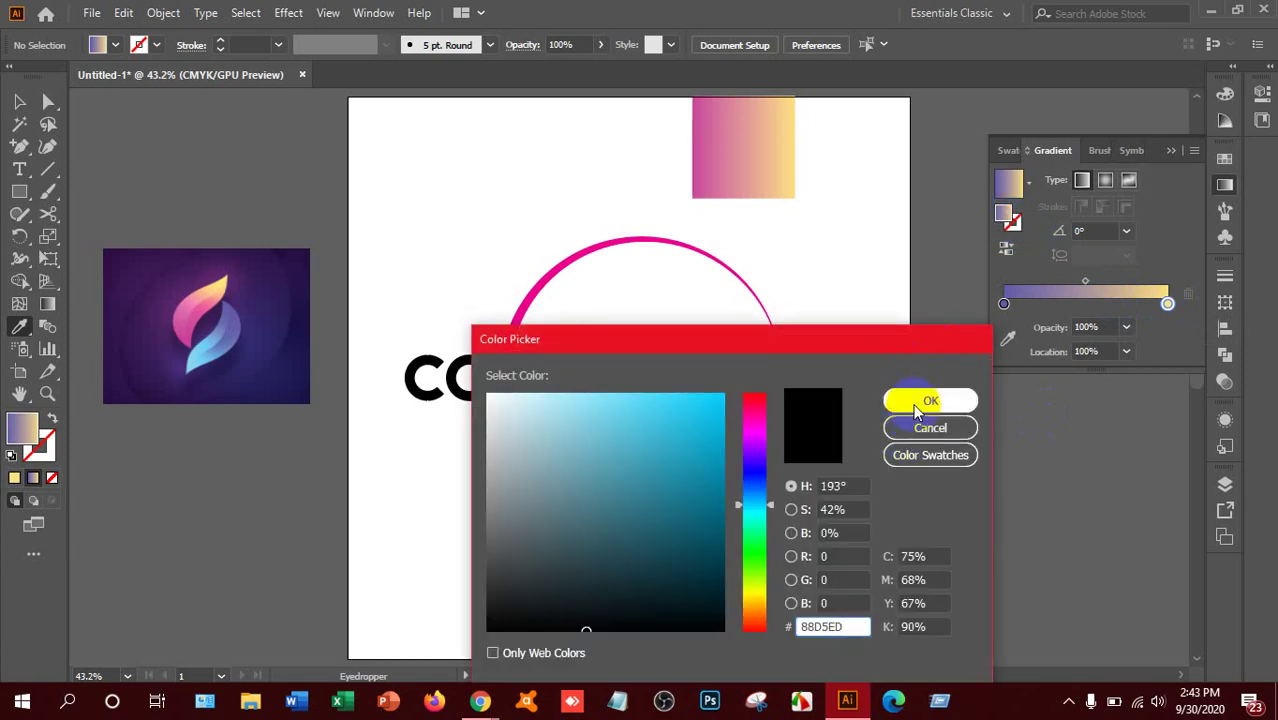
click(925, 401)
click(385, 402)
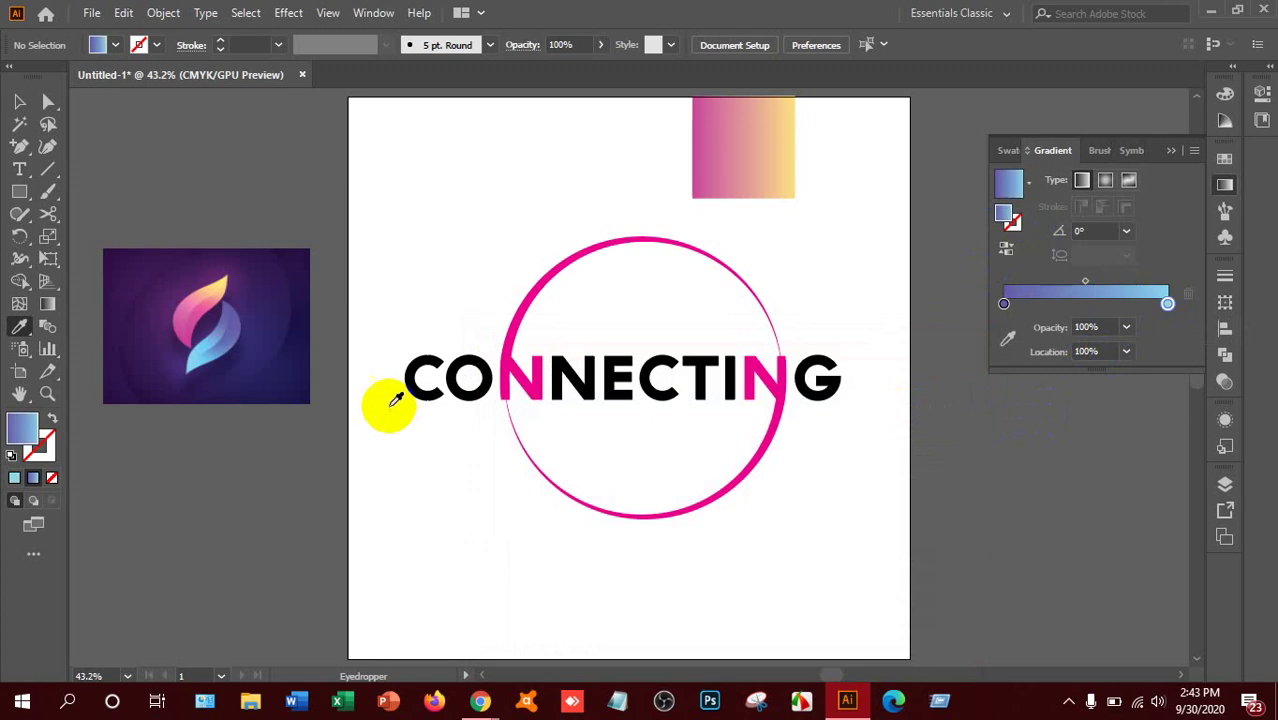
Draw a second purple-to-light-blue gradient rectangle right of the pink one.
click(18, 193)
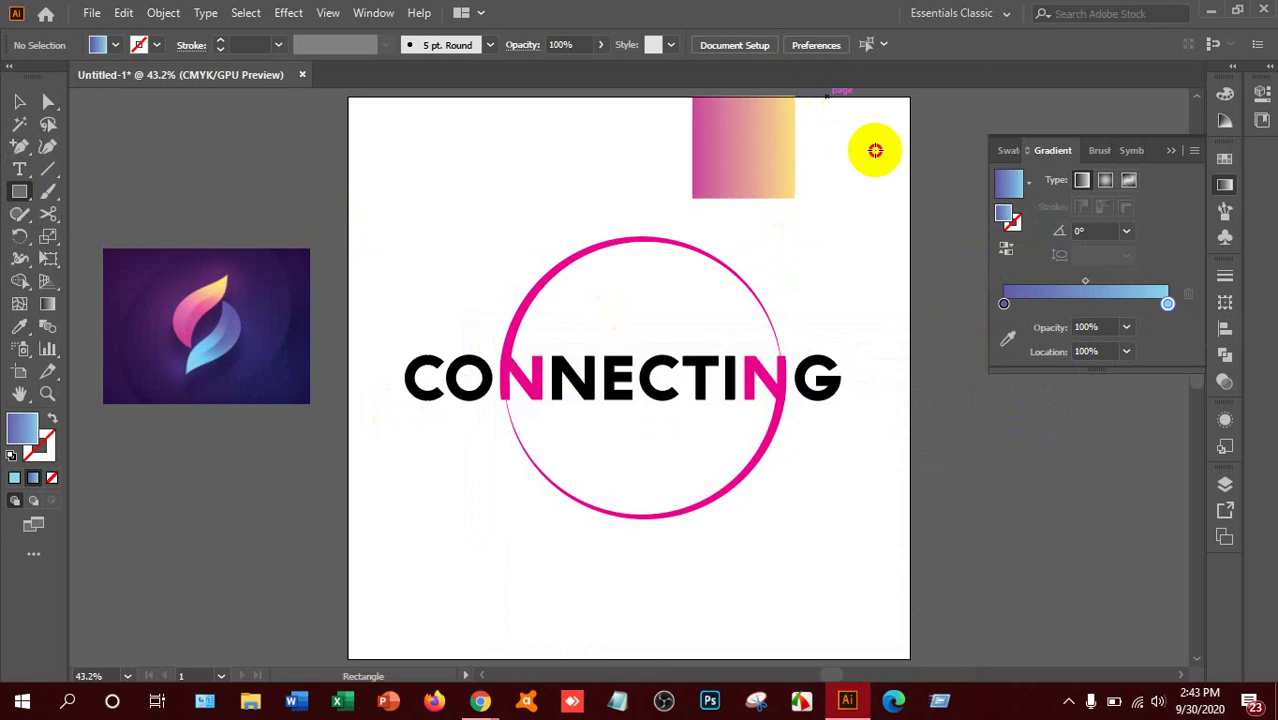
drag(873, 148, 929, 198)
click(20, 104)
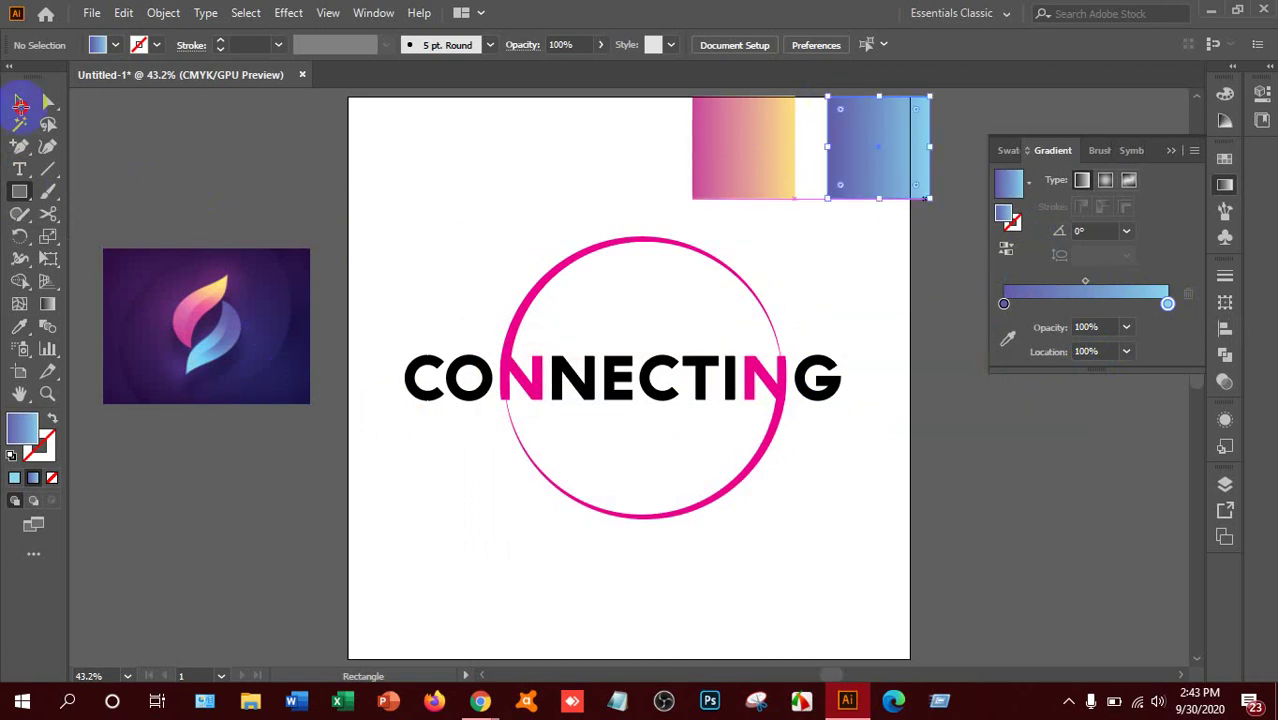
click(20, 106)
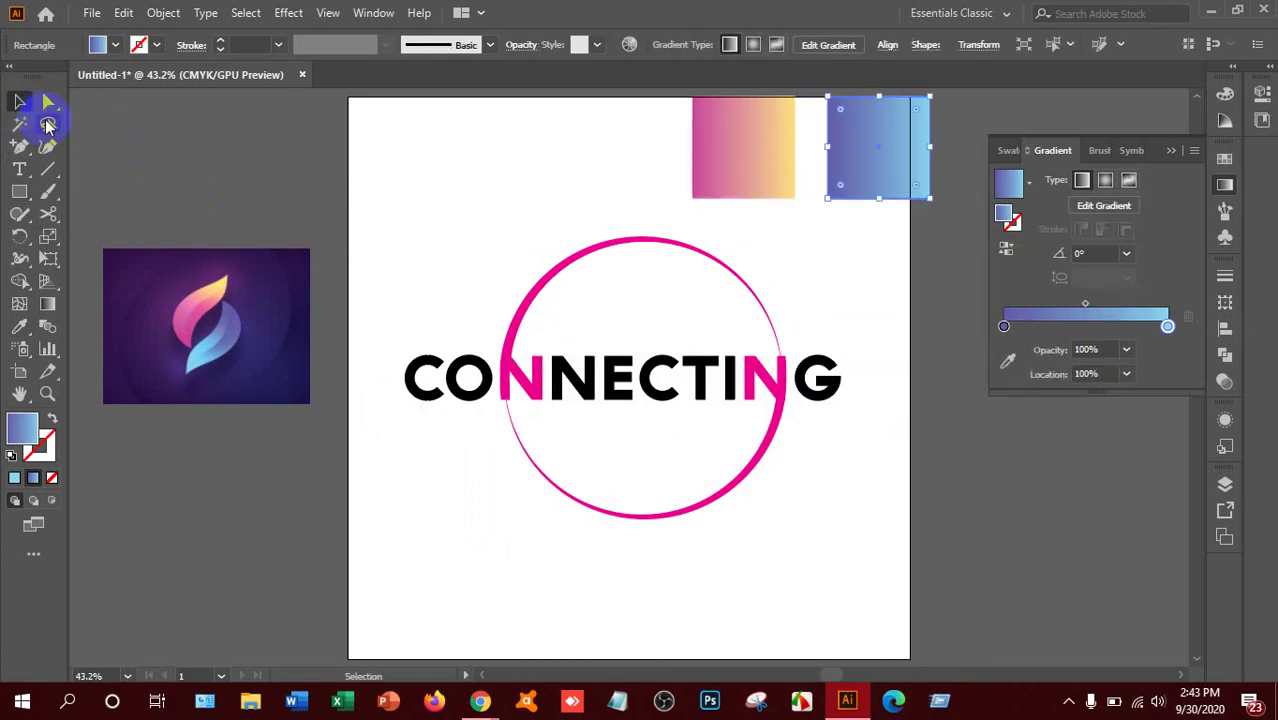
Eyedrop the pink-to-yellow gradient from the left rectangle onto both ring halves, then deselect.
click(538, 300)
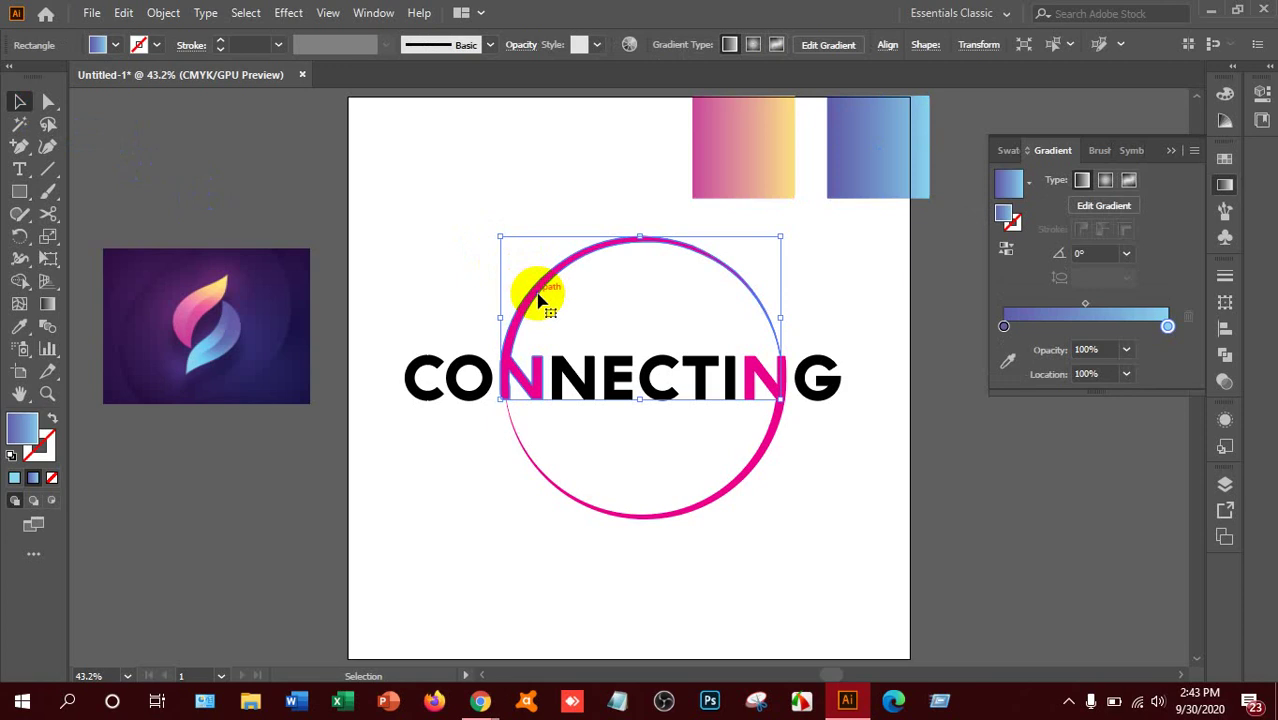
shift+click(737, 481)
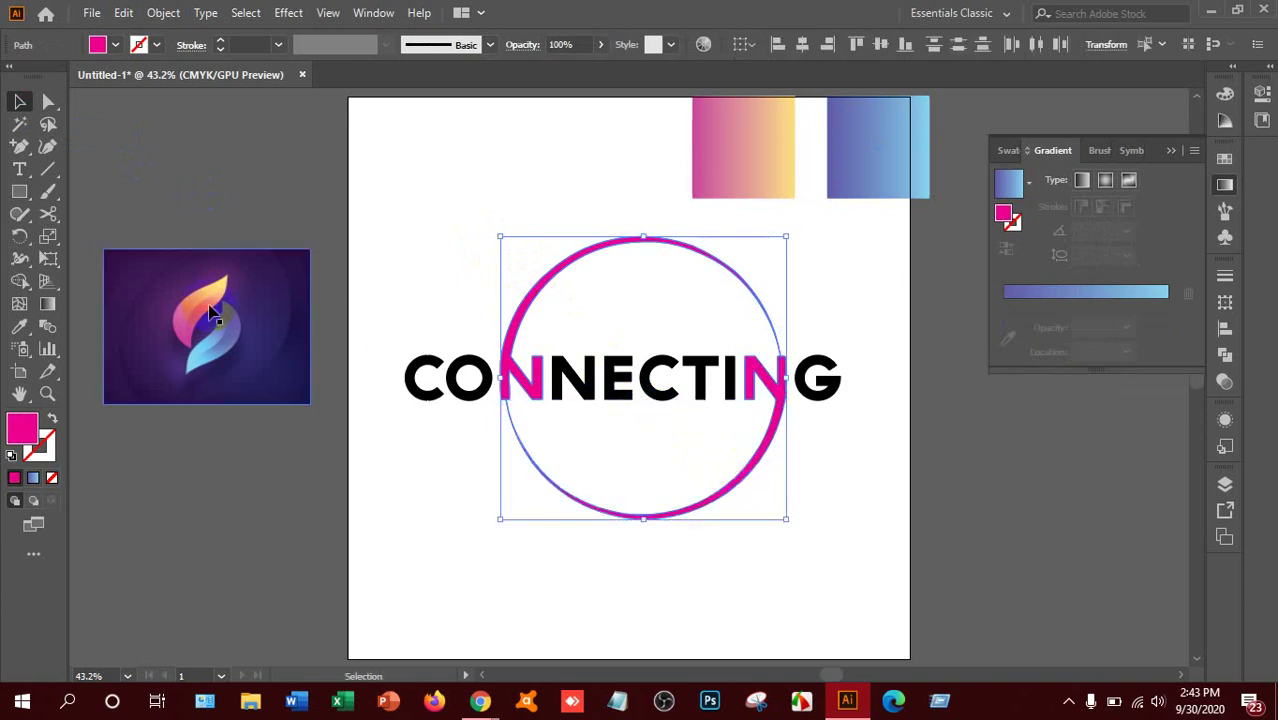
click(18, 329)
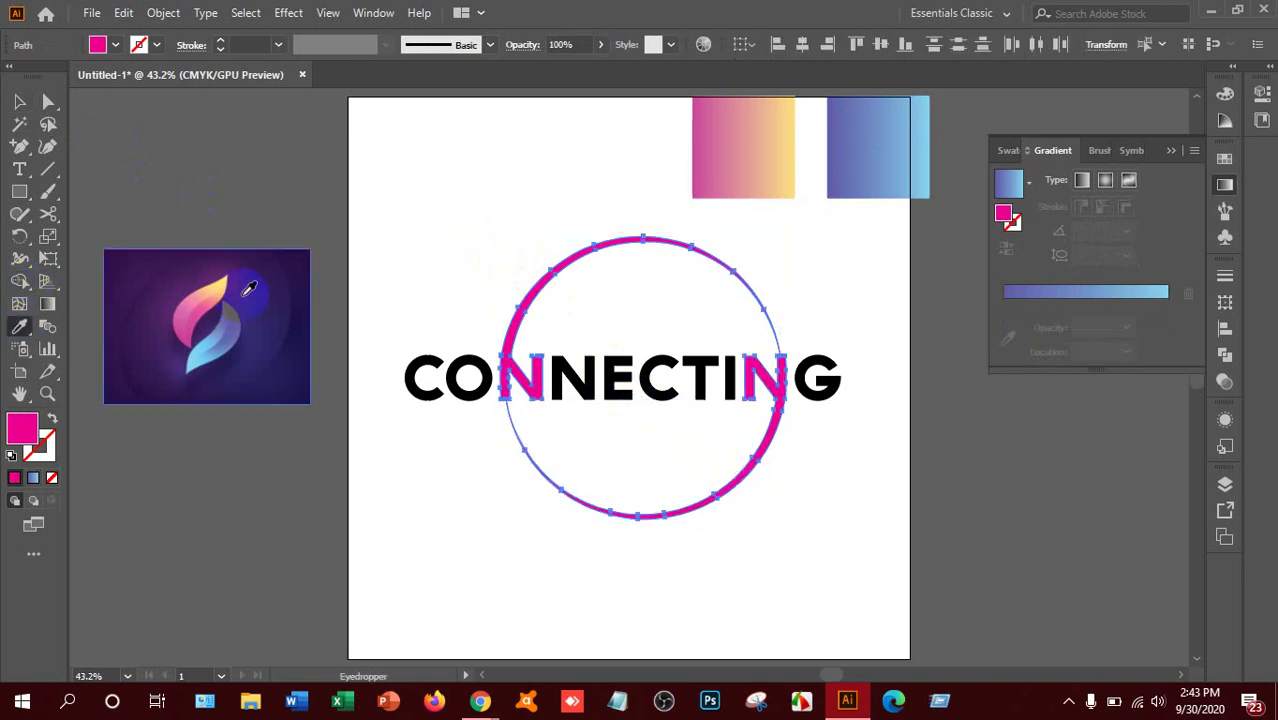
click(741, 138)
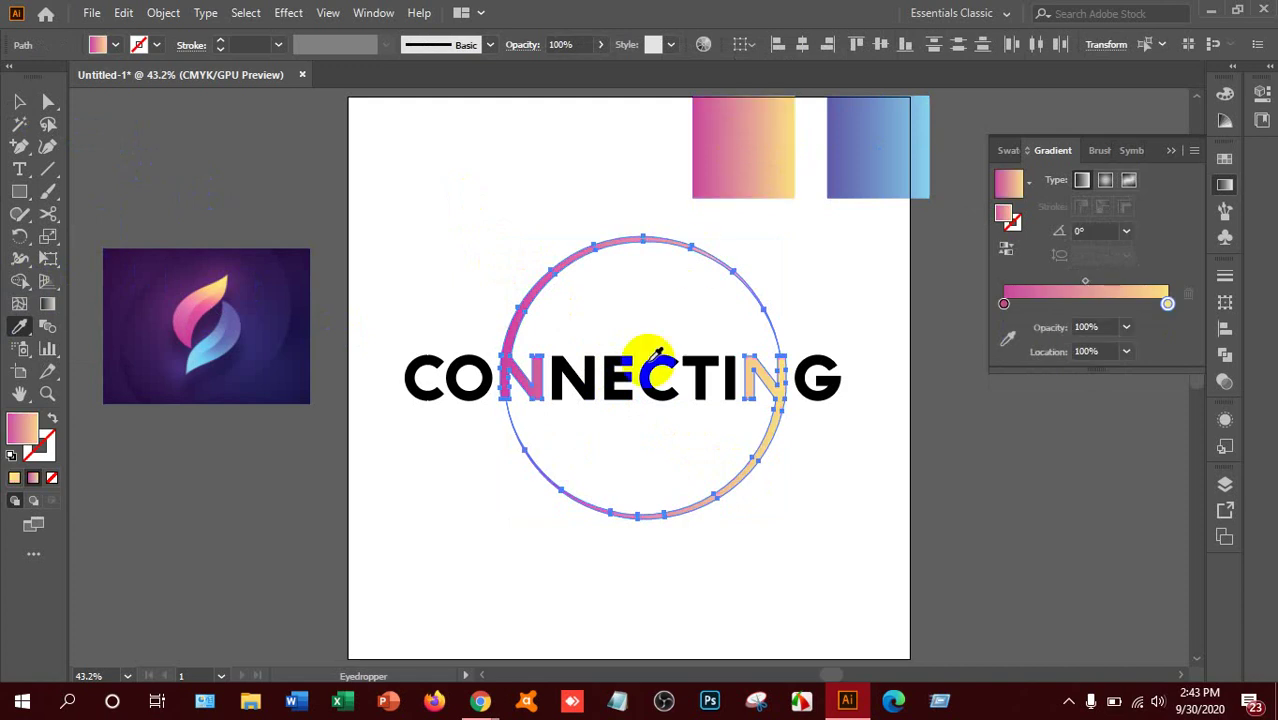
click(17, 104)
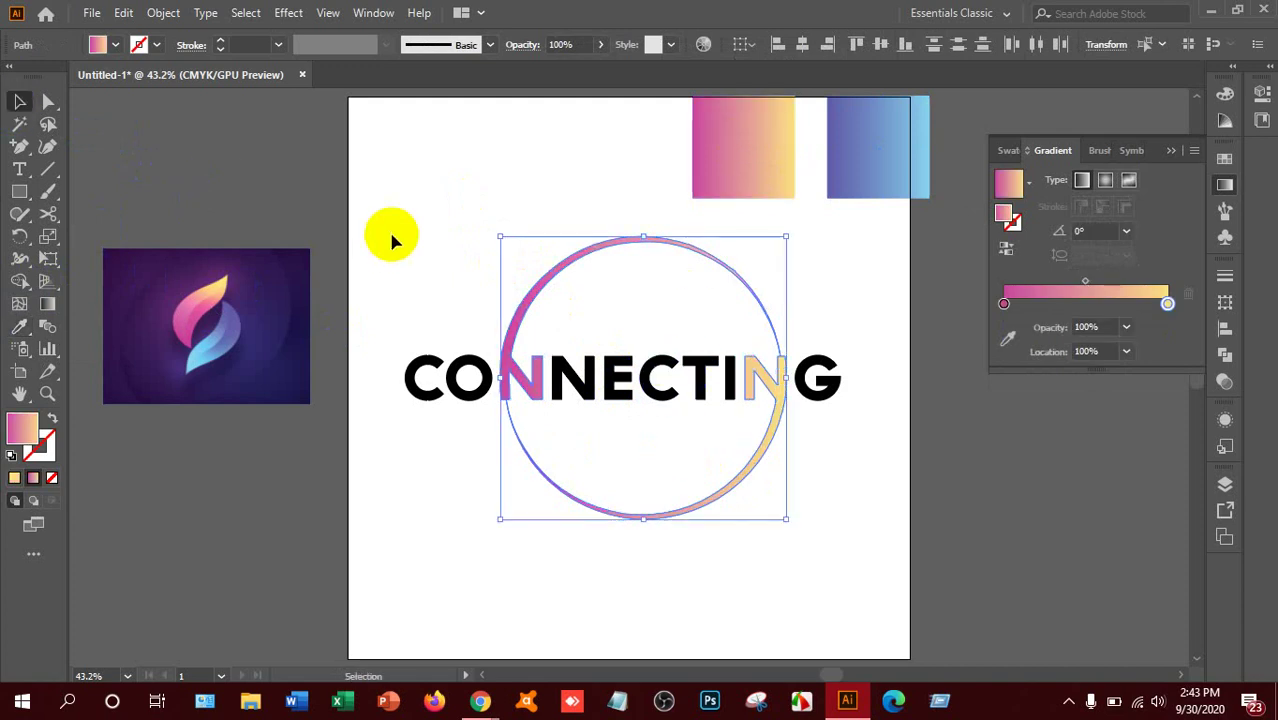
click(388, 228)
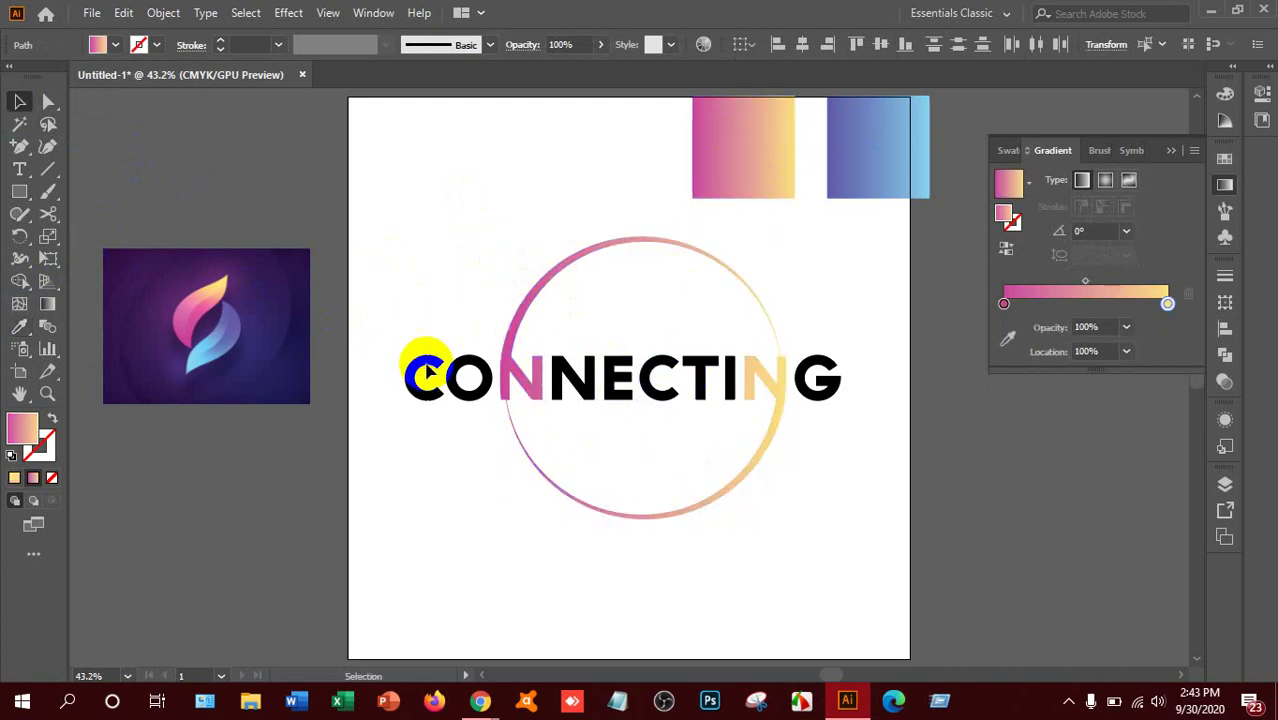
Select the black CONNECTING letter paths, leaving out the two N's.
drag(427, 373, 565, 396)
shift+click(565, 390)
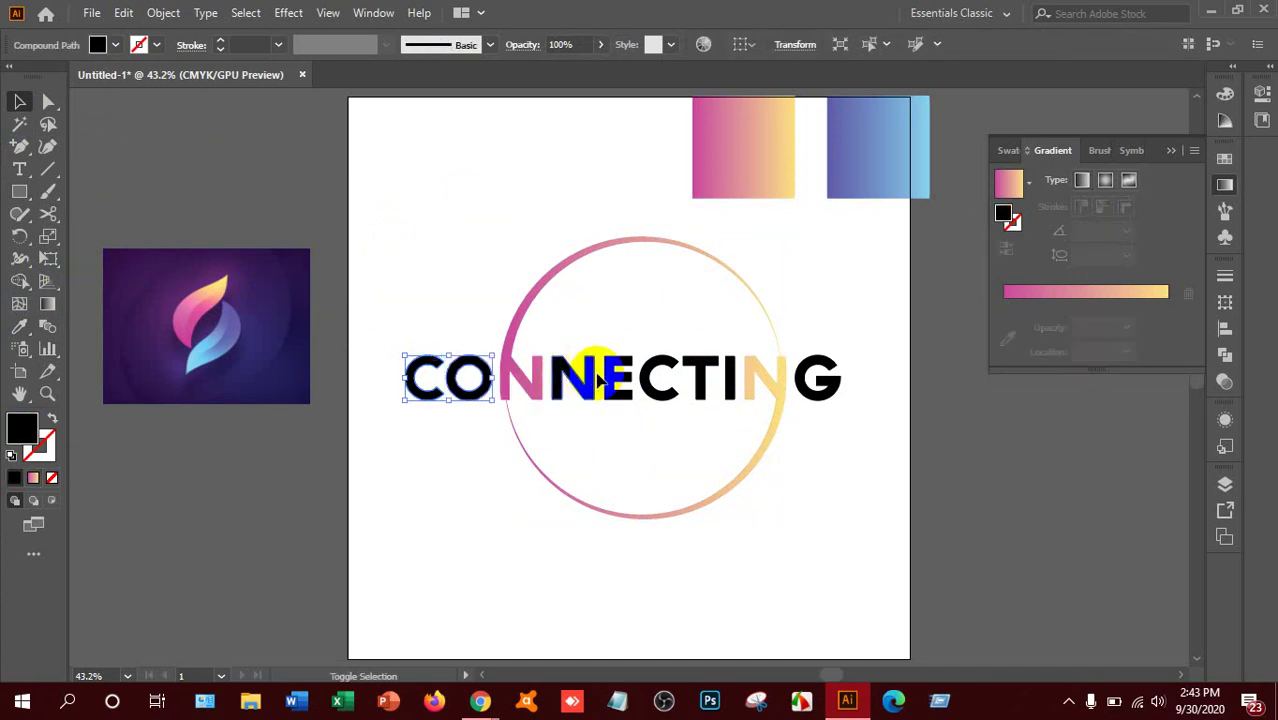
shift+click(610, 380)
shift+click(655, 385)
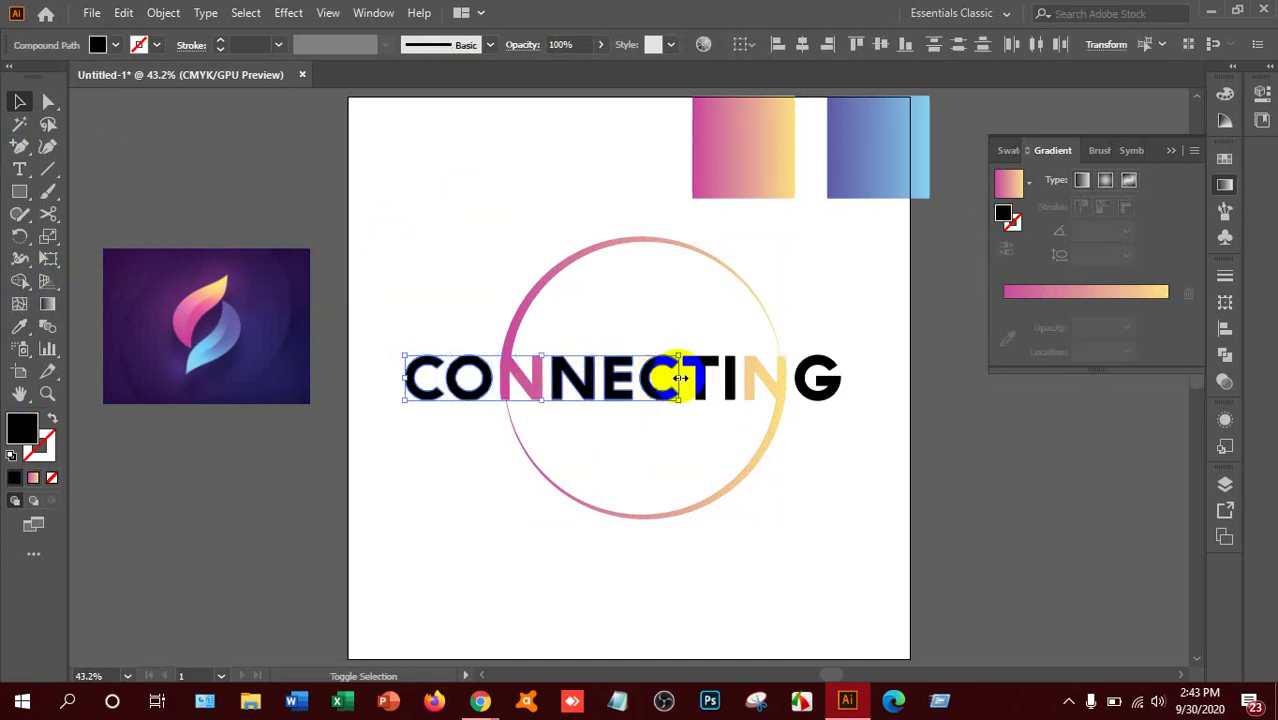
shift+click(713, 362)
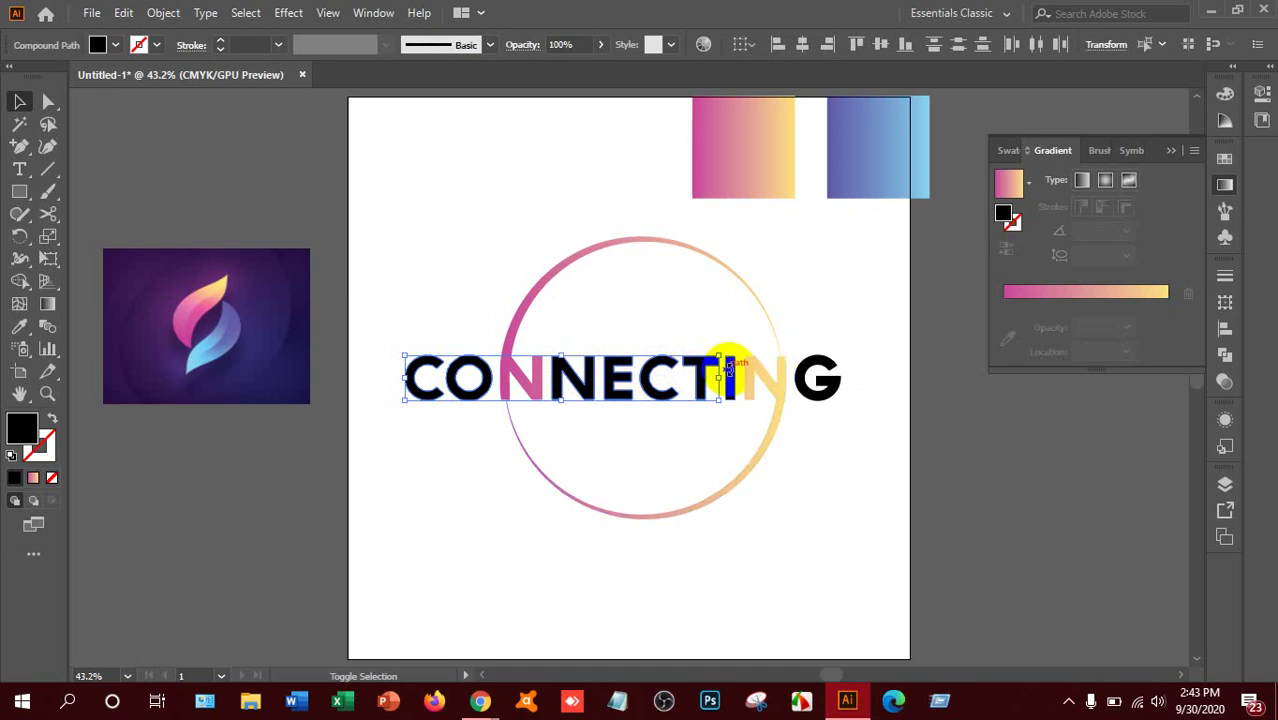
shift+click(735, 388)
shift+click(805, 388)
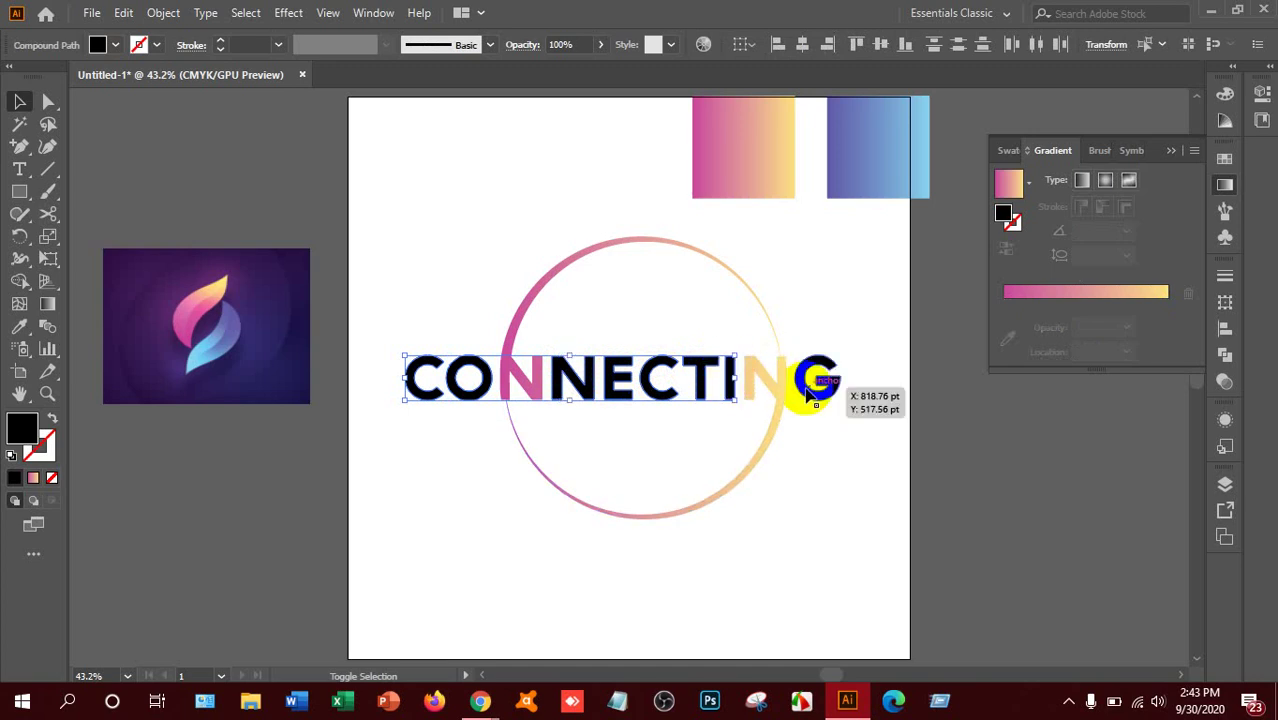
shift+click(752, 383)
Eyedrop the purple-to-light-blue gradient from the second rectangle onto the selected letters.
click(19, 326)
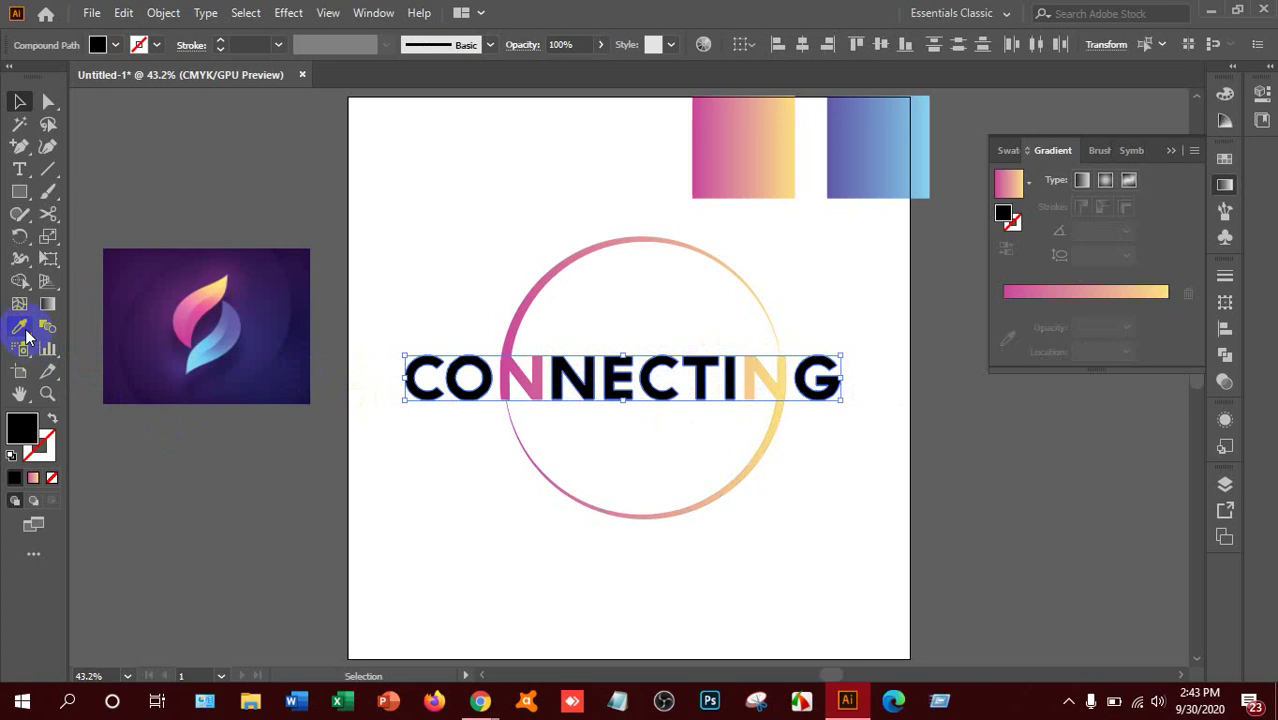
click(875, 145)
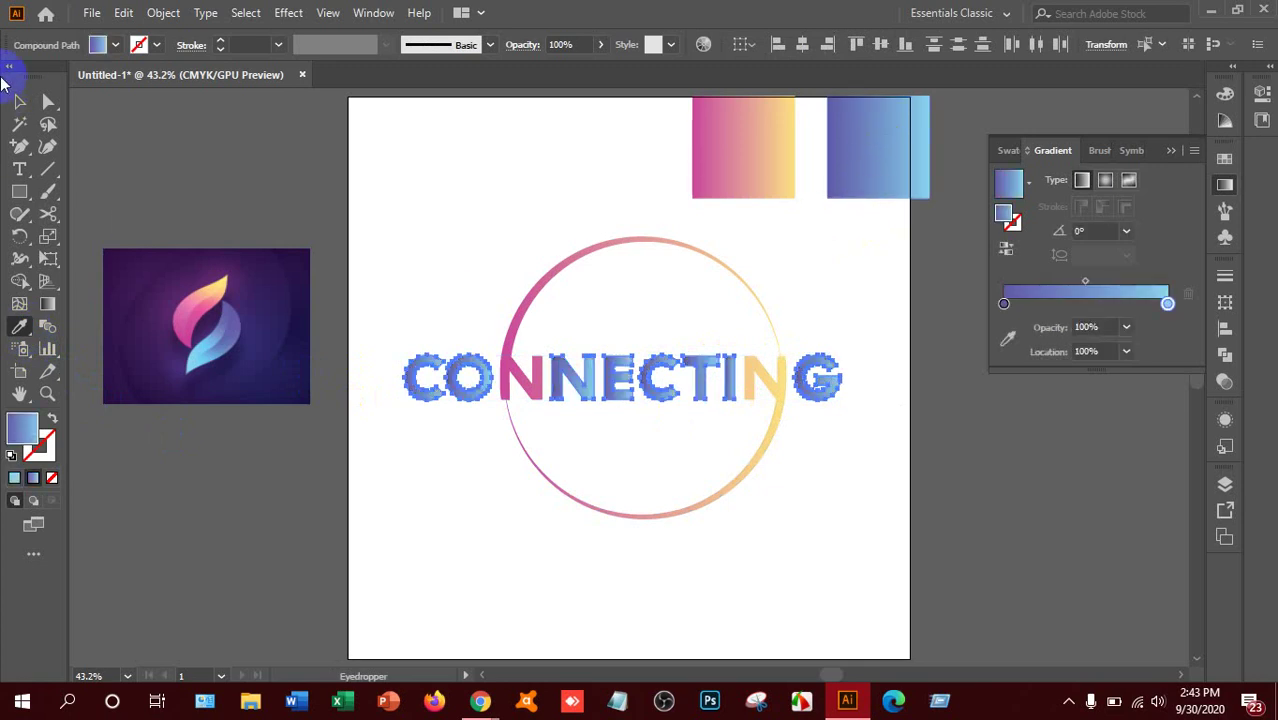
click(19, 101)
click(337, 251)
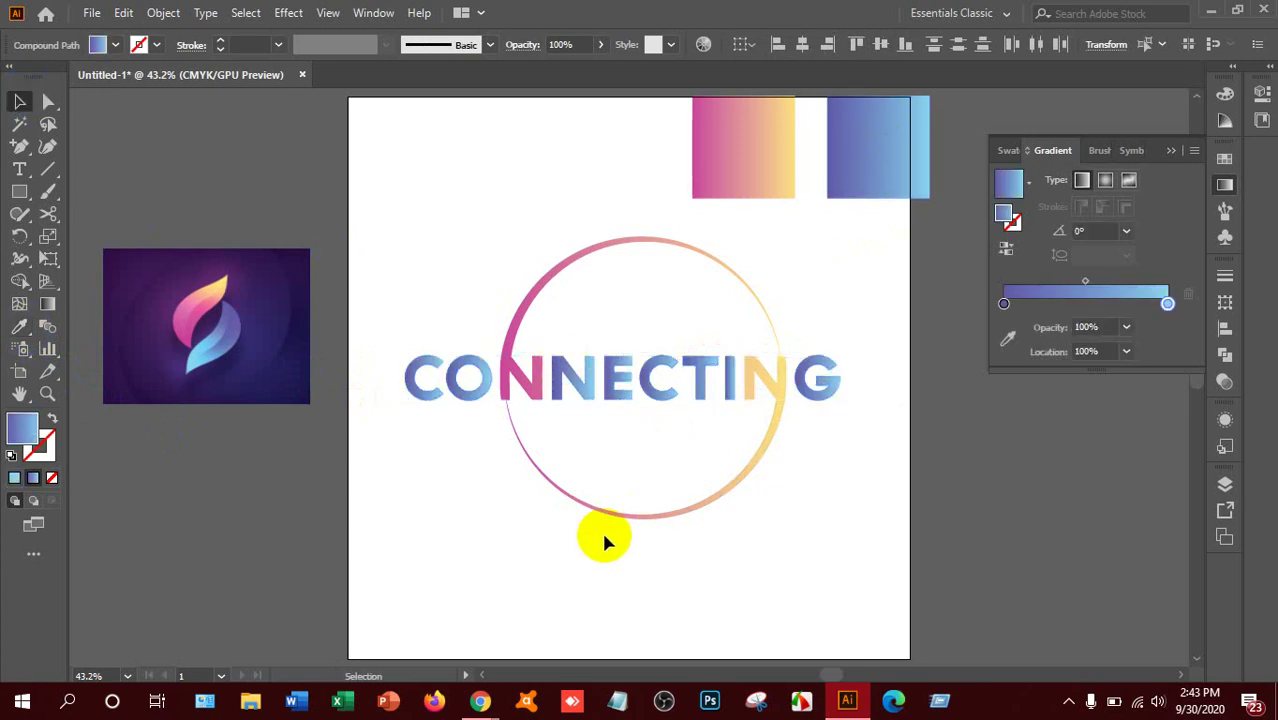
click(782, 392)
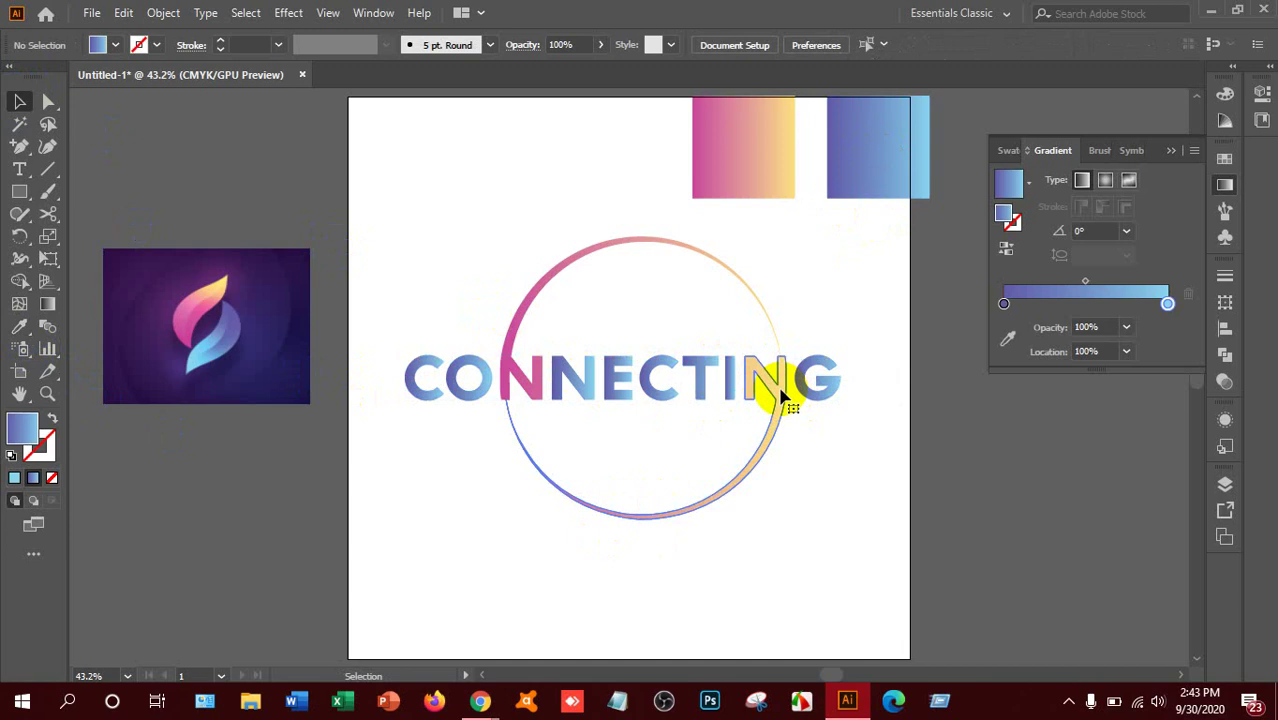
Reverse the lower arc's gradient so it runs yellow on the left to pink on the right.
click(782, 397)
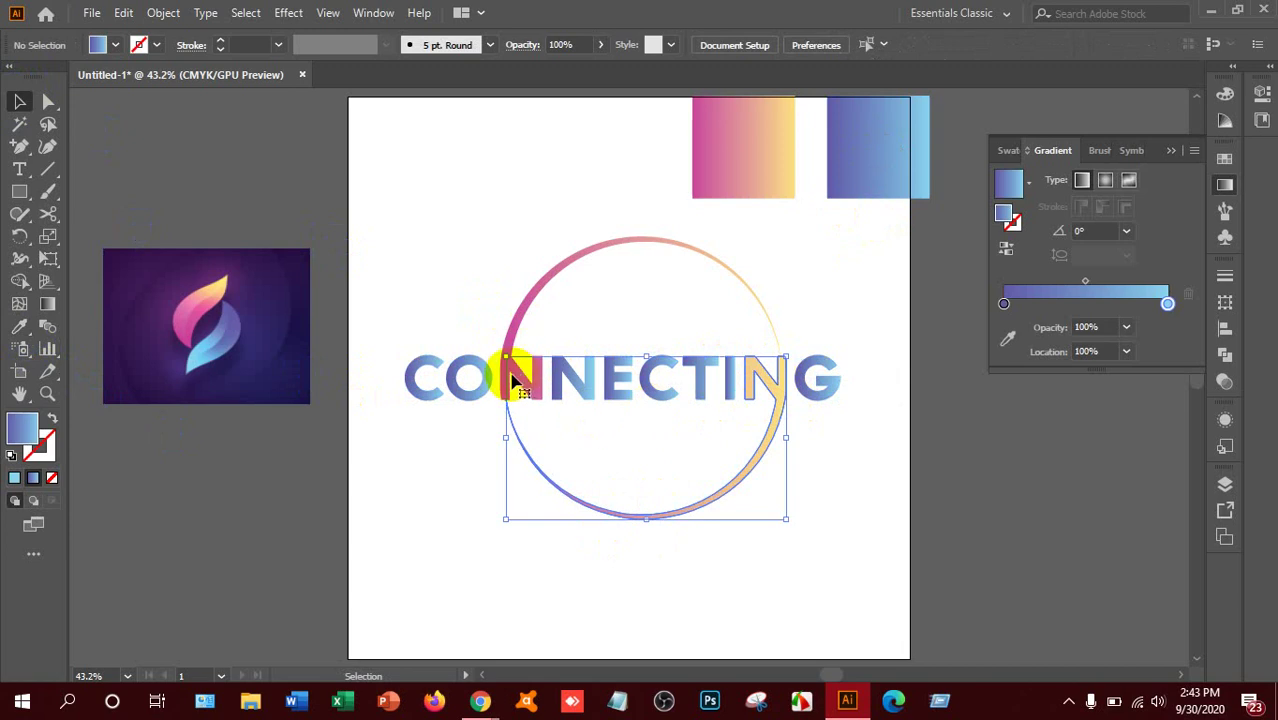
click(522, 310)
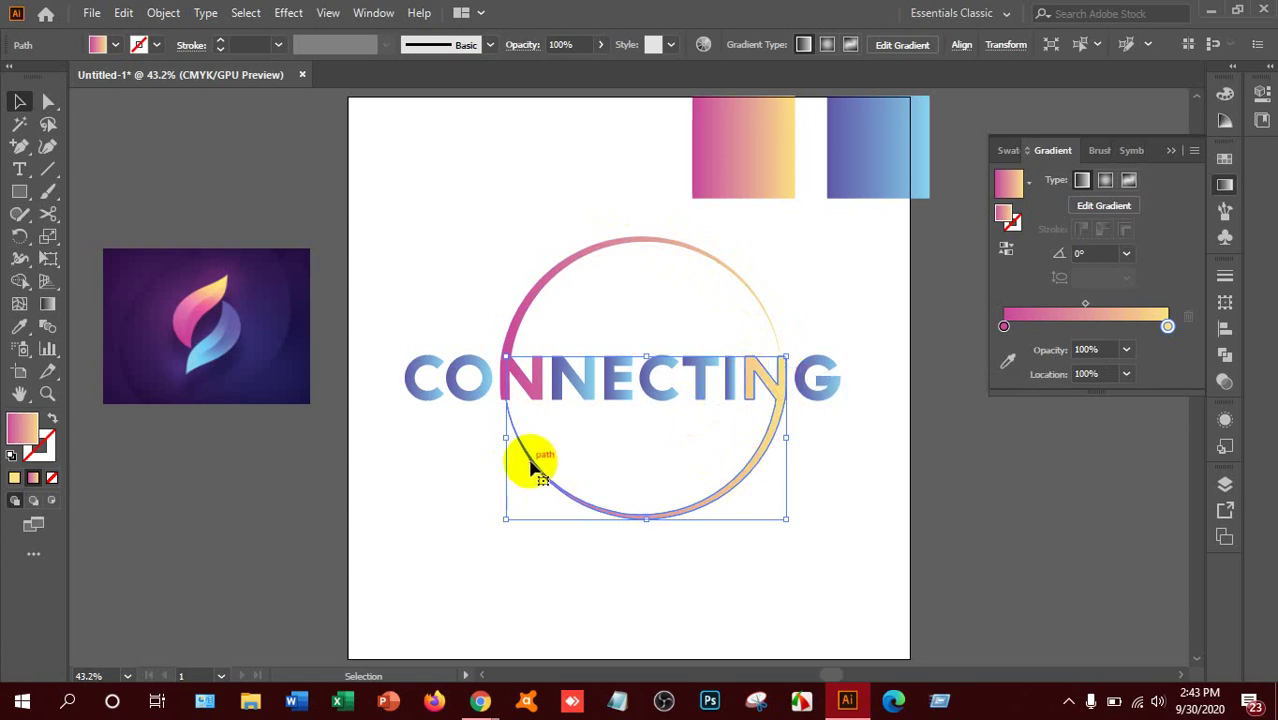
click(43, 307)
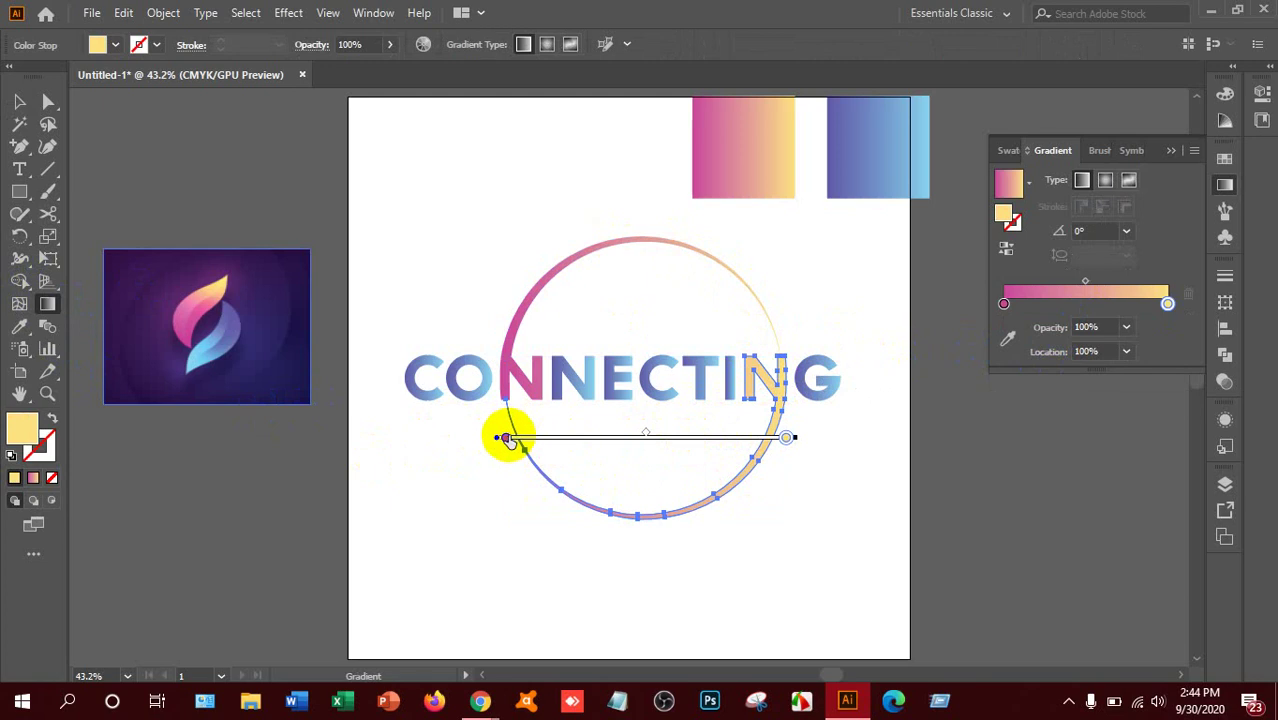
mouse_move(508, 442)
mouse_down()
mouse_move(802, 442)
mouse_move(456, 449)
mouse_up()
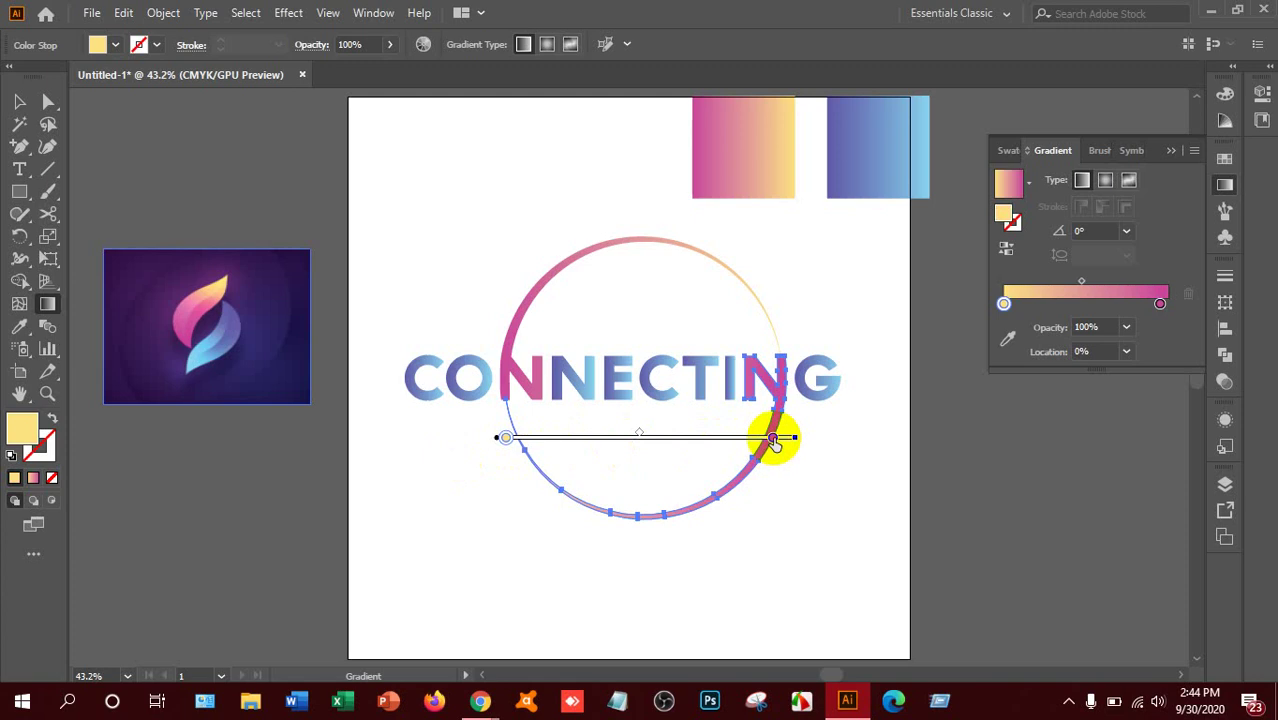
mouse_move(775, 443)
mouse_down()
mouse_move(824, 445)
mouse_move(787, 437)
mouse_move(806, 437)
mouse_up()
click(19, 101)
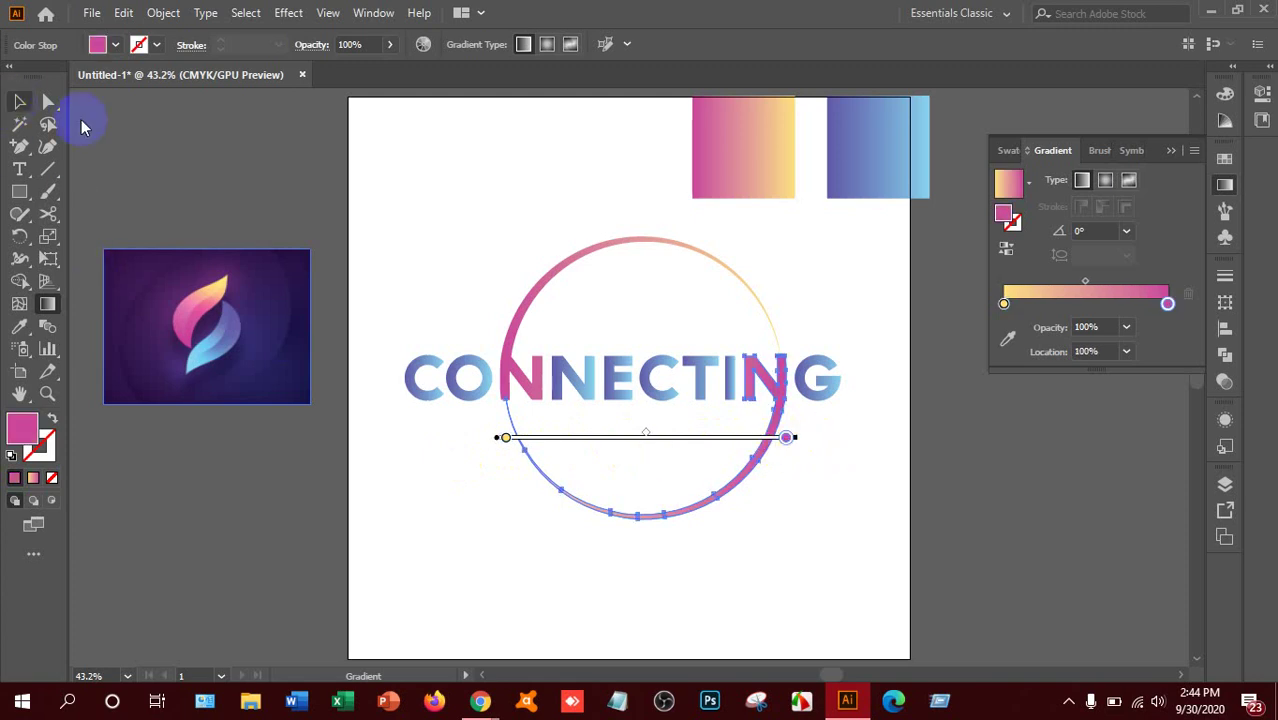
click(351, 197)
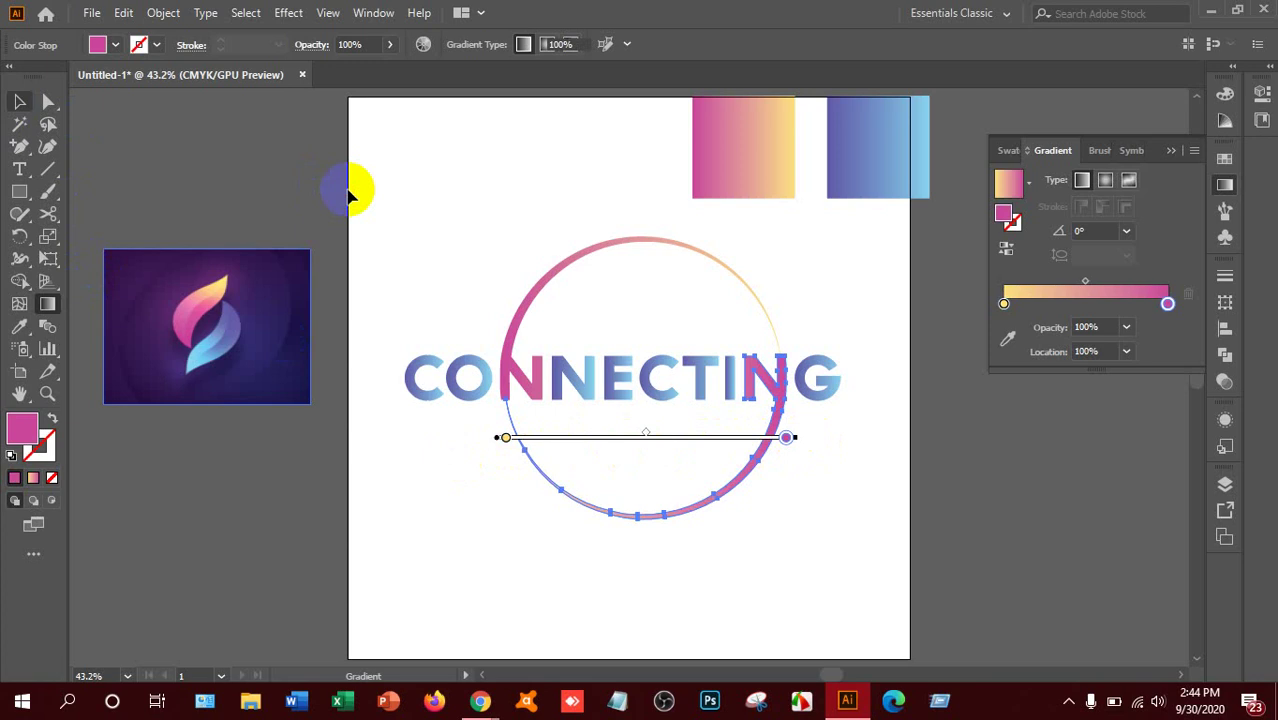
click(799, 355)
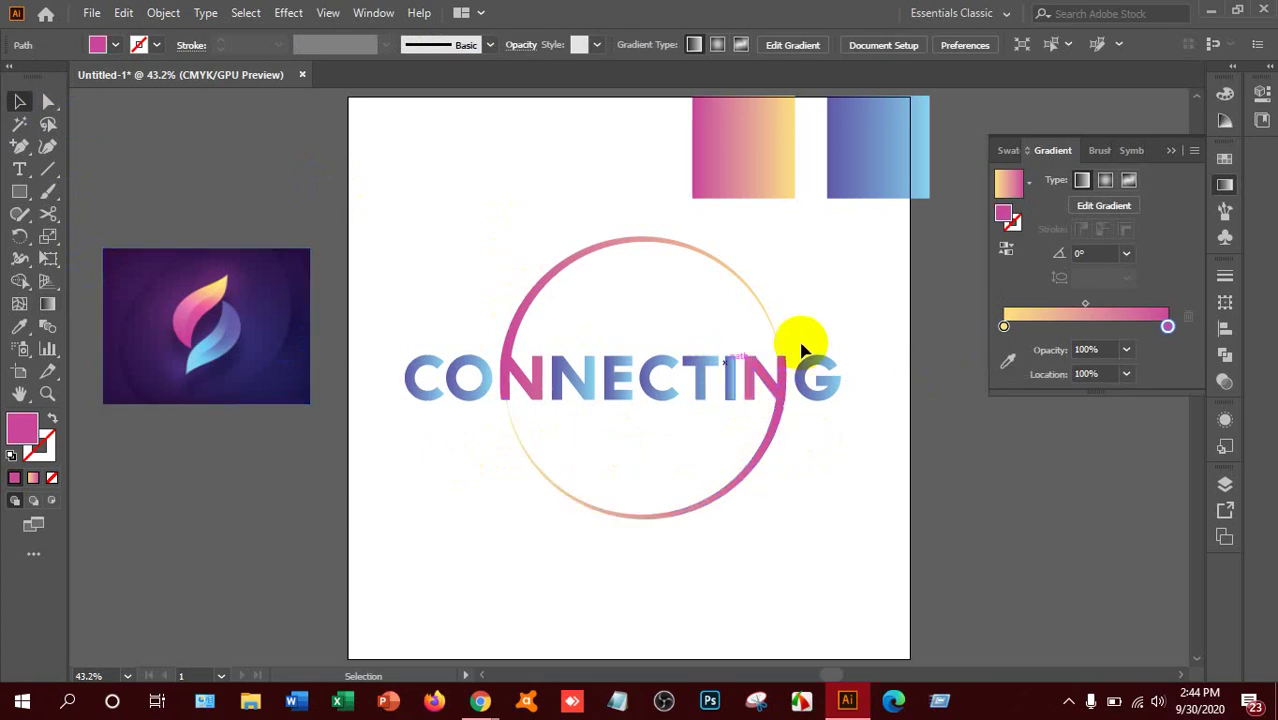
Delete the G 01 reference image from the pasteboard.
click(800, 350)
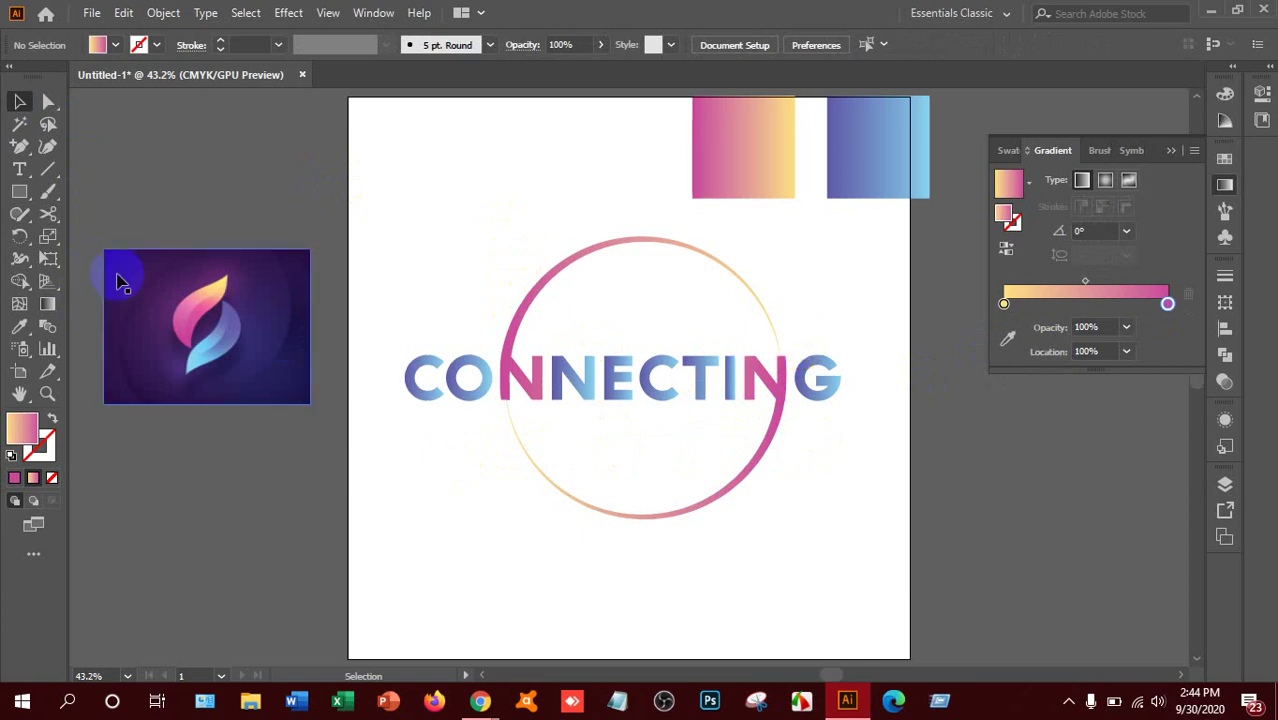
click(217, 347)
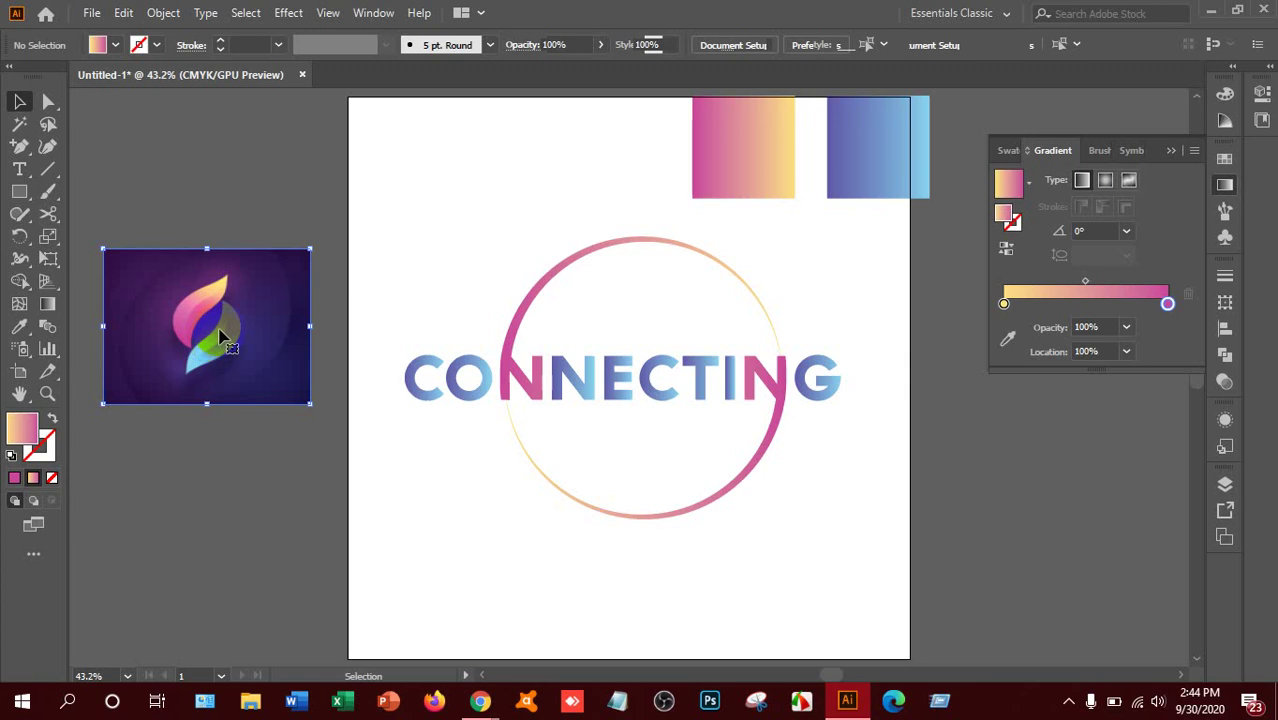
click(285, 328)
click(250, 311)
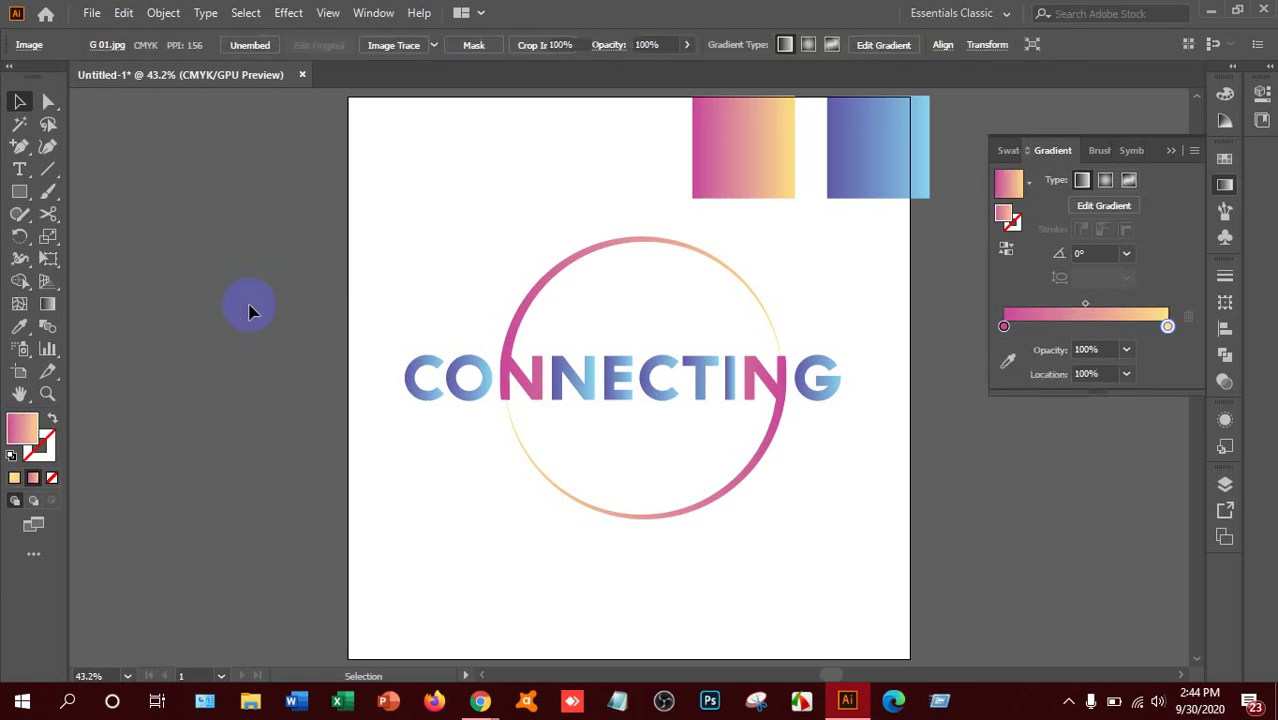
Delete both gradient sample rectangles above the logo.
click(955, 155)
drag(657, 157, 925, 175)
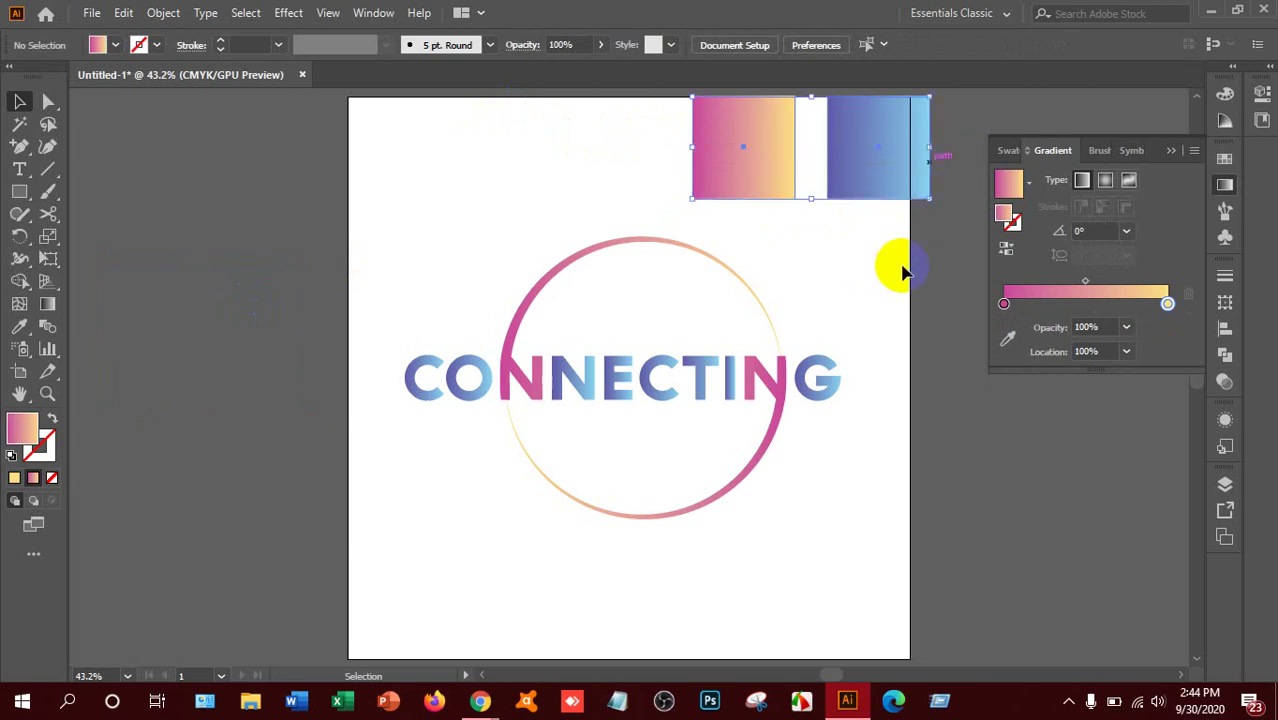
key(Delete)
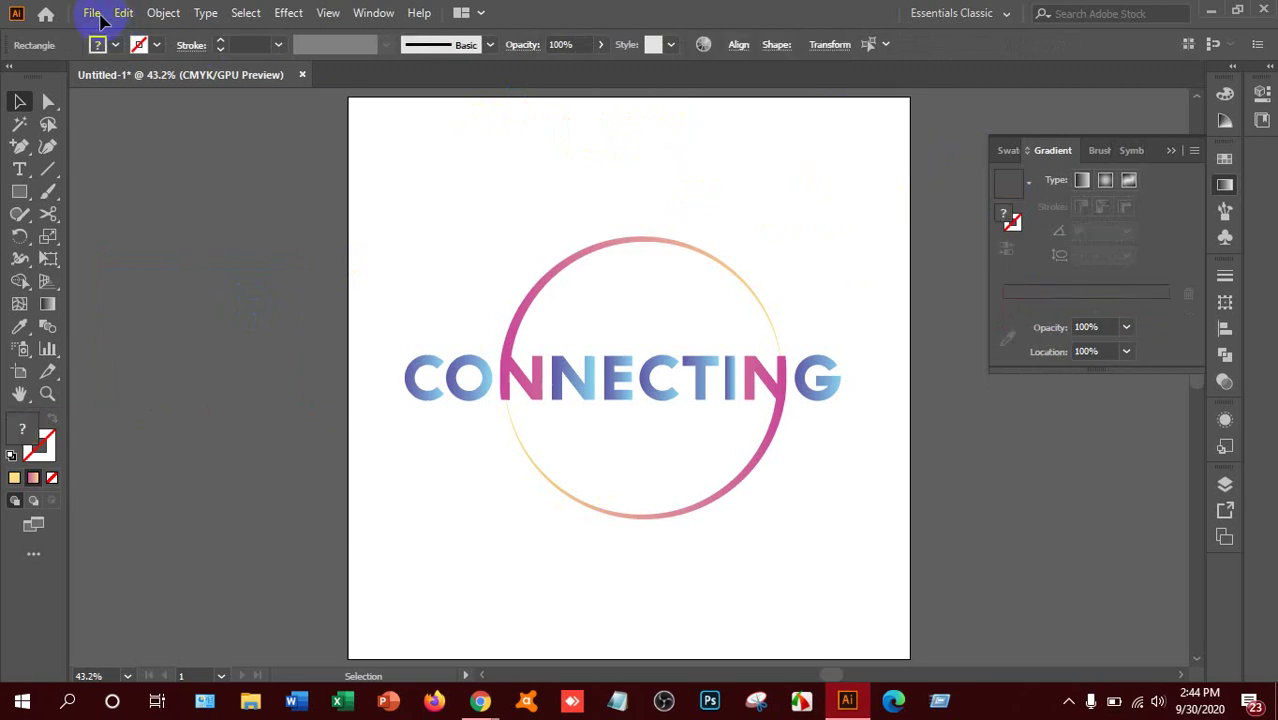
Start Save As and browse to F:\LEDP\Class Work\HSL-RAN-217.
click(99, 17)
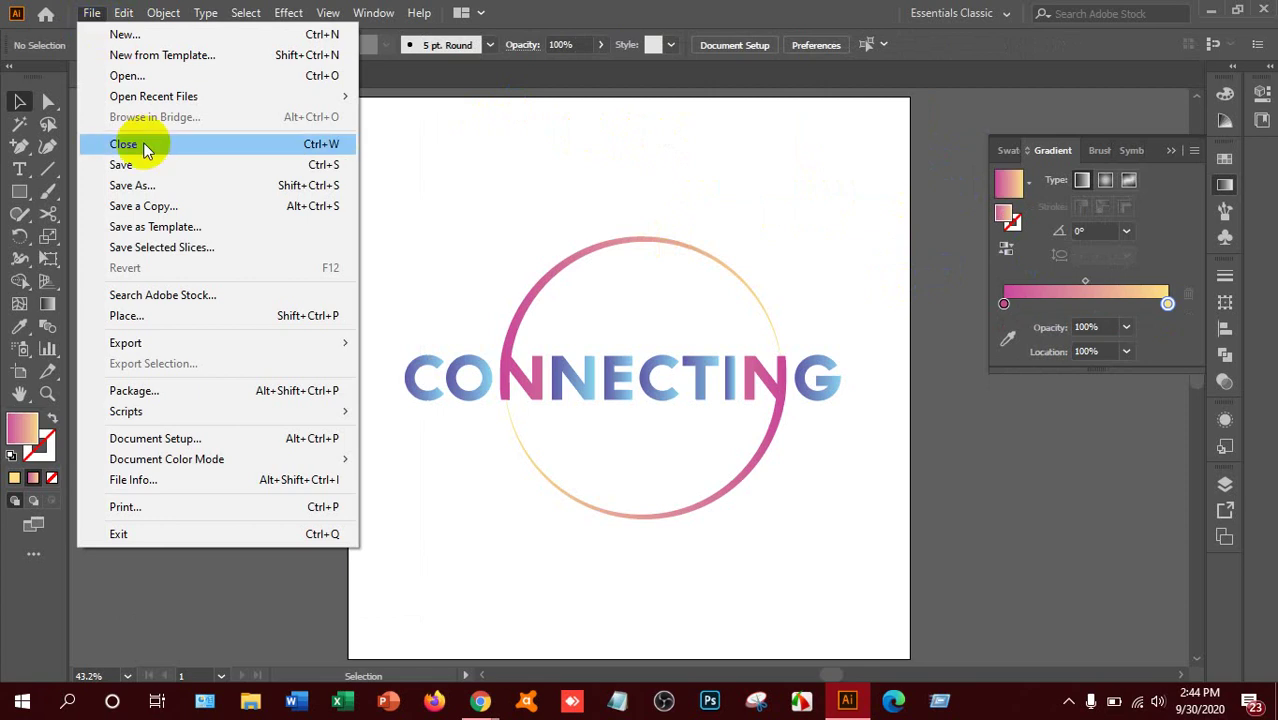
click(156, 186)
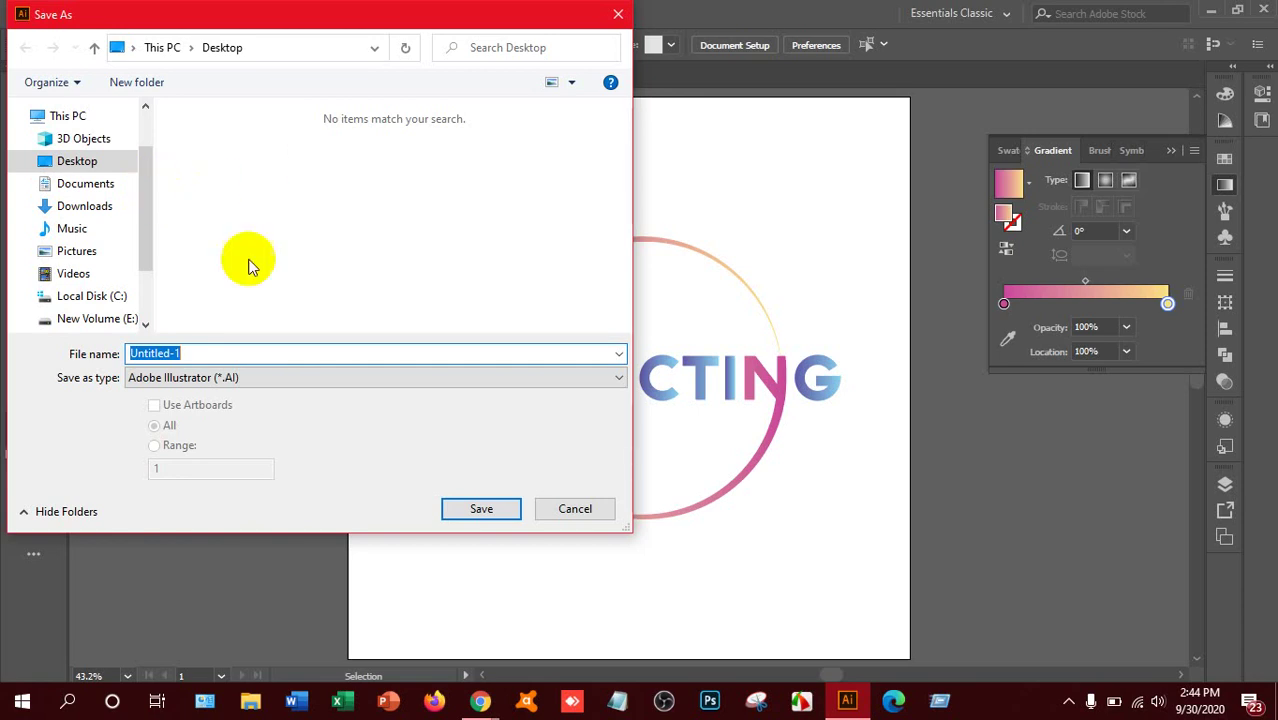
scroll(94, 242, down, 2)
click(118, 250)
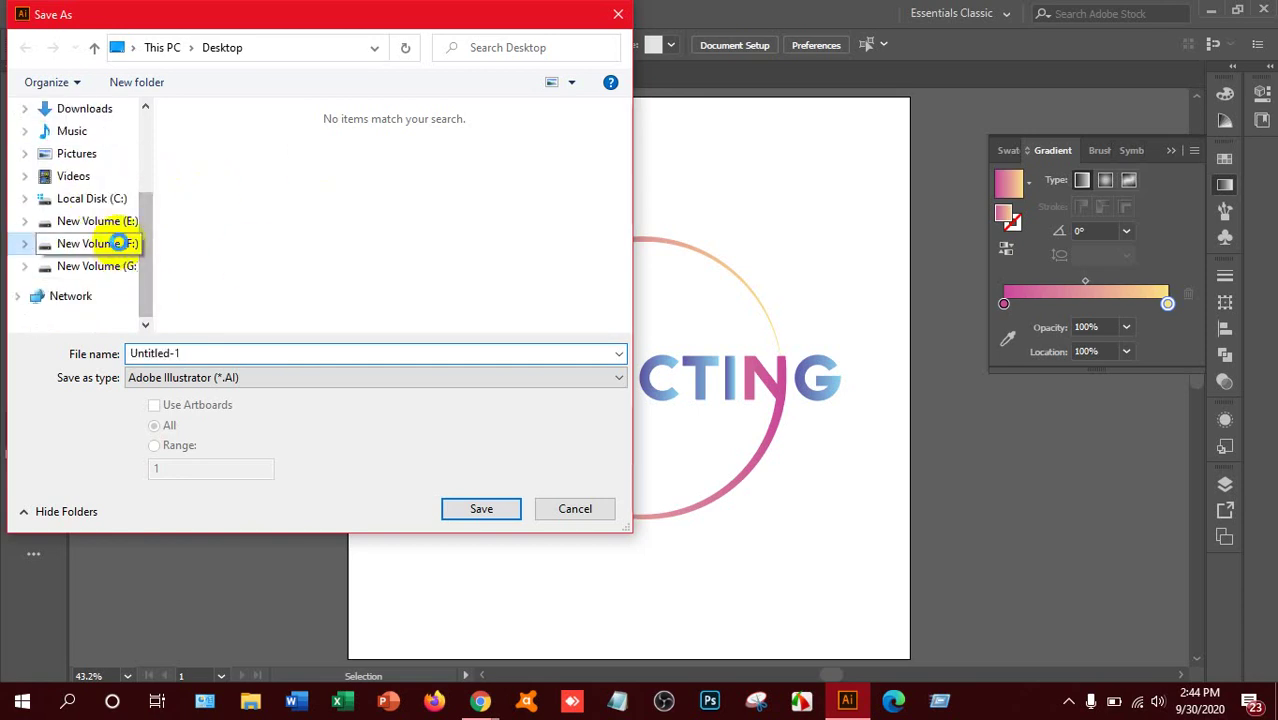
click(204, 215)
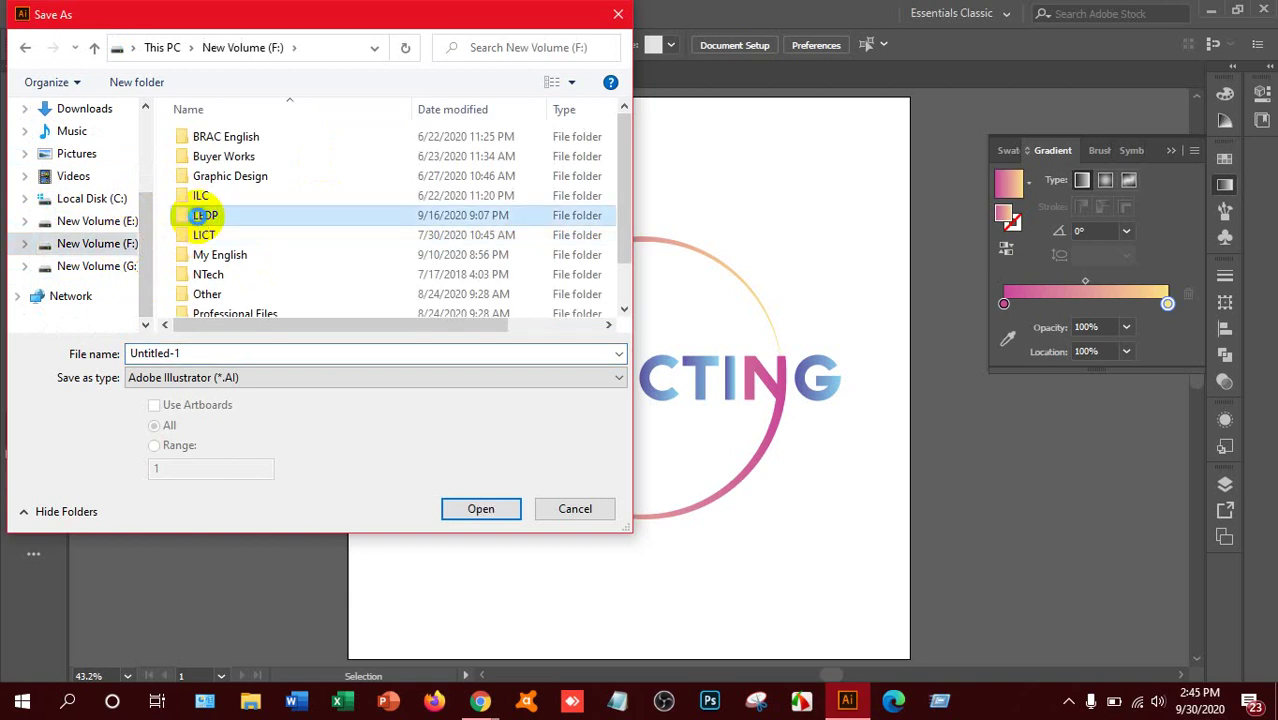
double_click(204, 215)
click(234, 173)
double_click(234, 173)
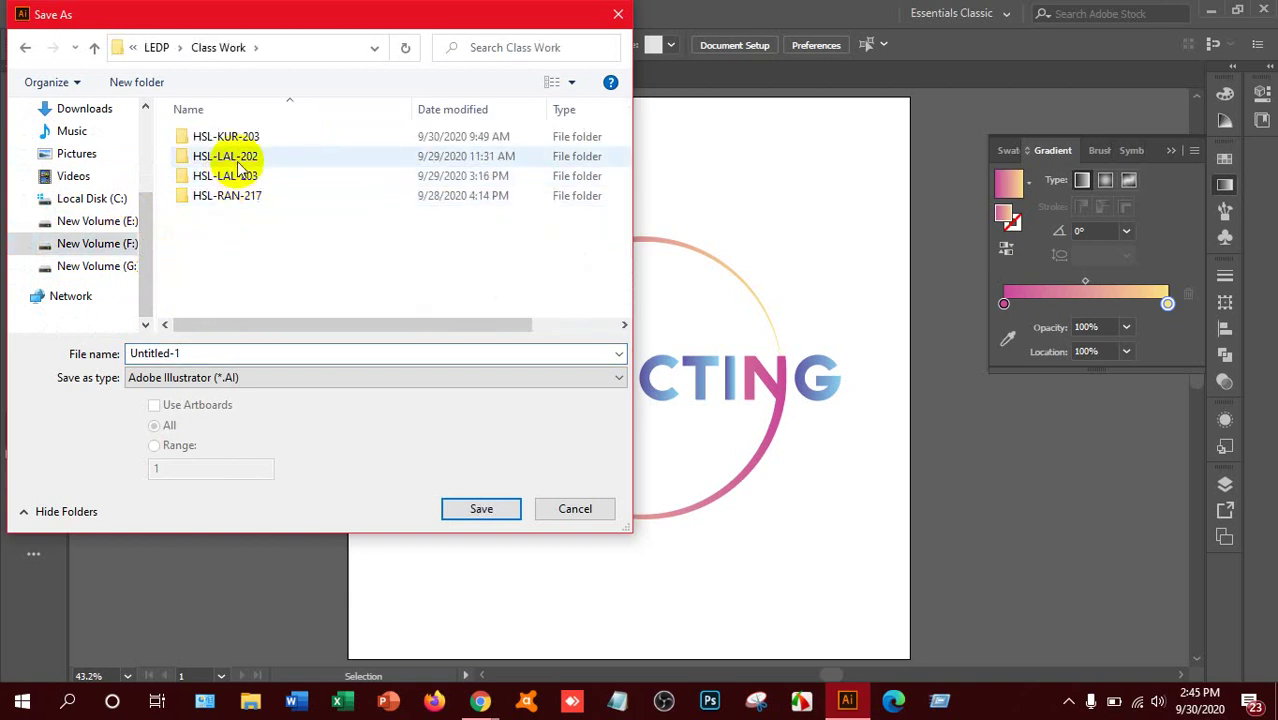
click(240, 176)
click(244, 190)
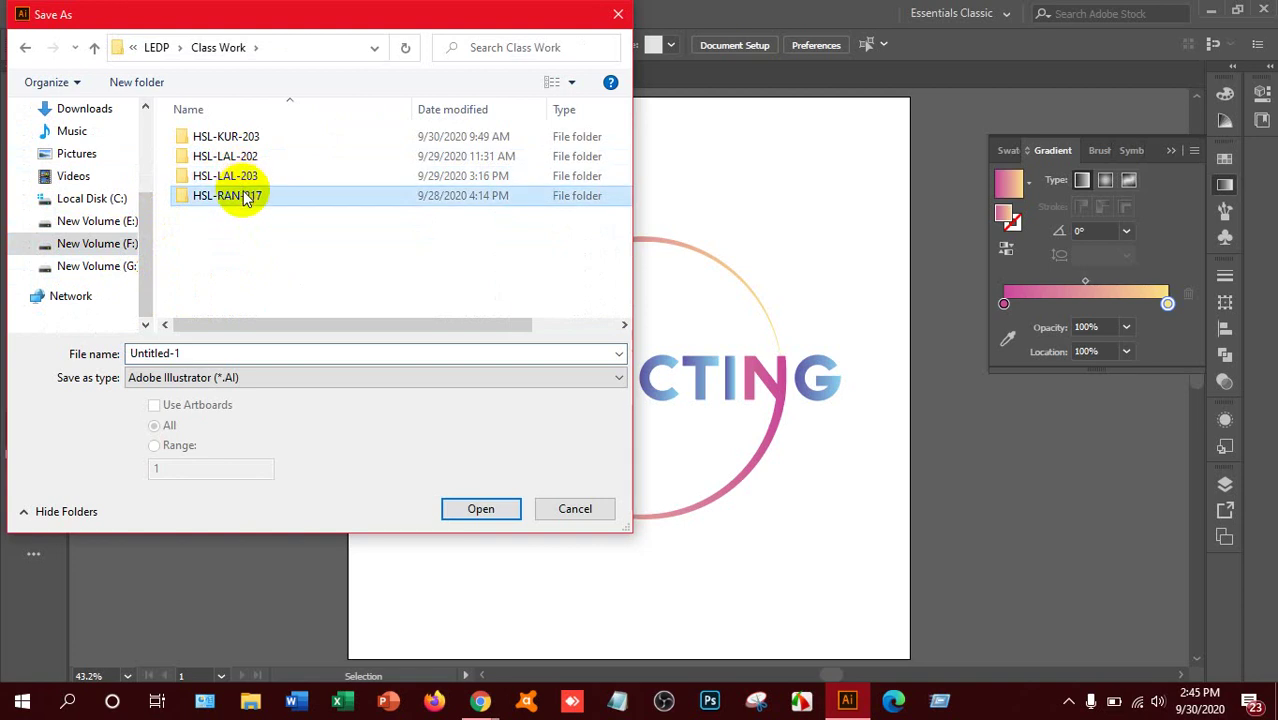
double_click(244, 195)
Create a new folder named 30-09-2020 inside HSL-RAN-217 and open it.
scroll(240, 220, down, 5)
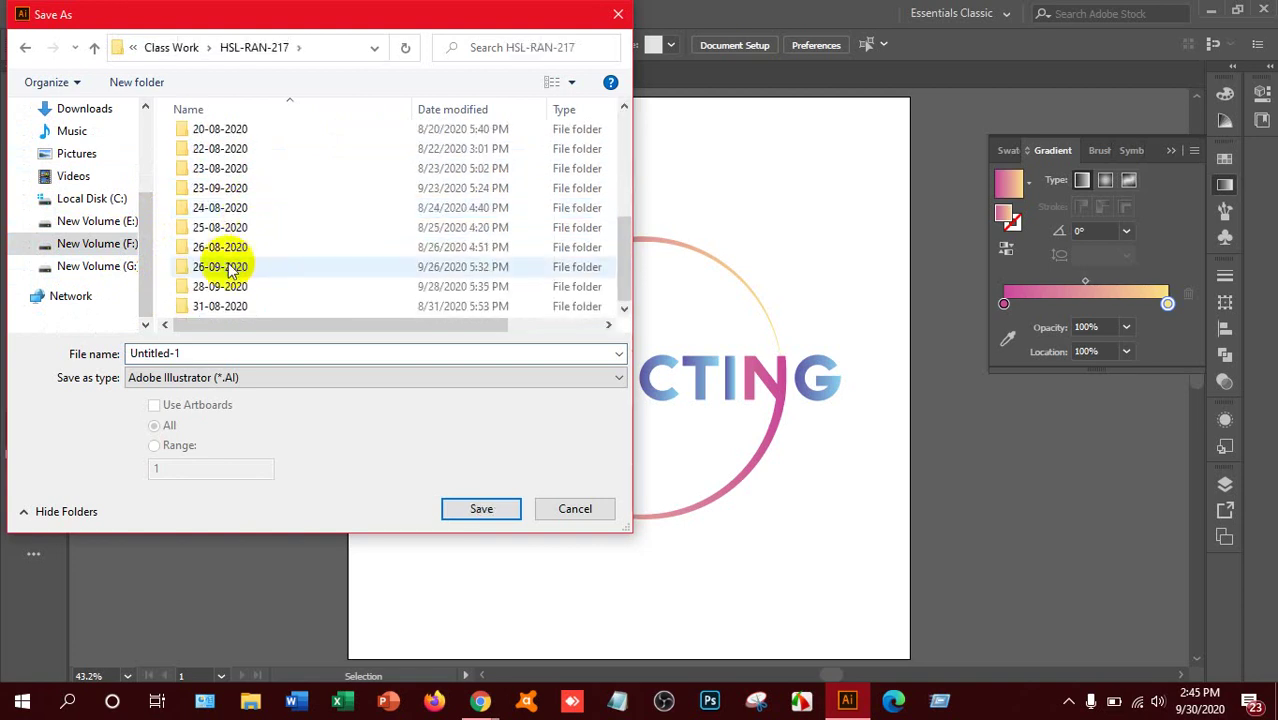
right_click(169, 255)
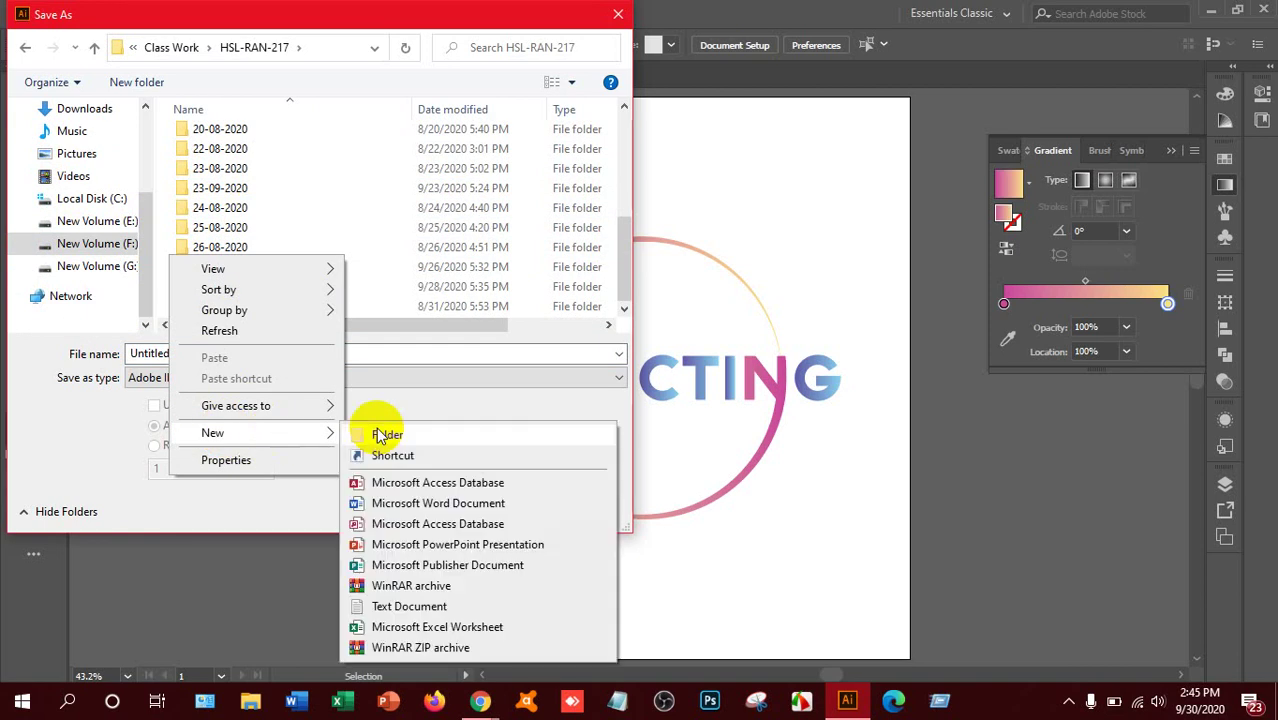
click(376, 427)
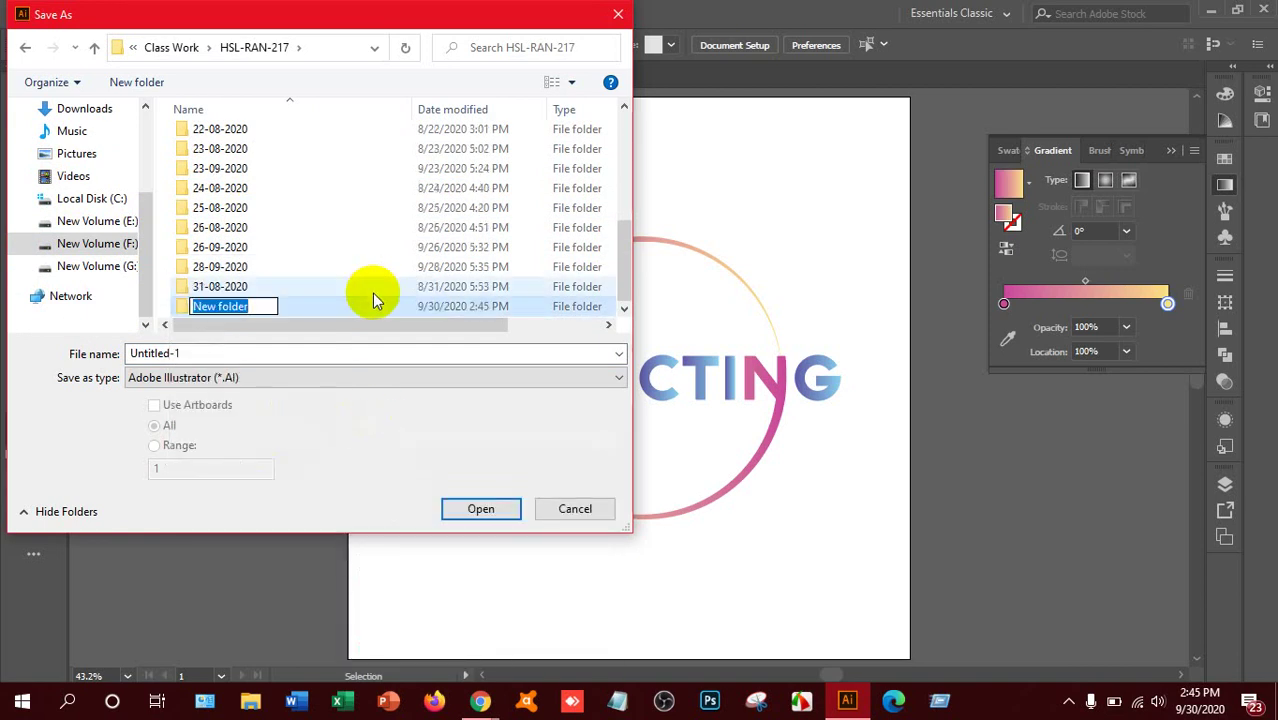
text(30-)
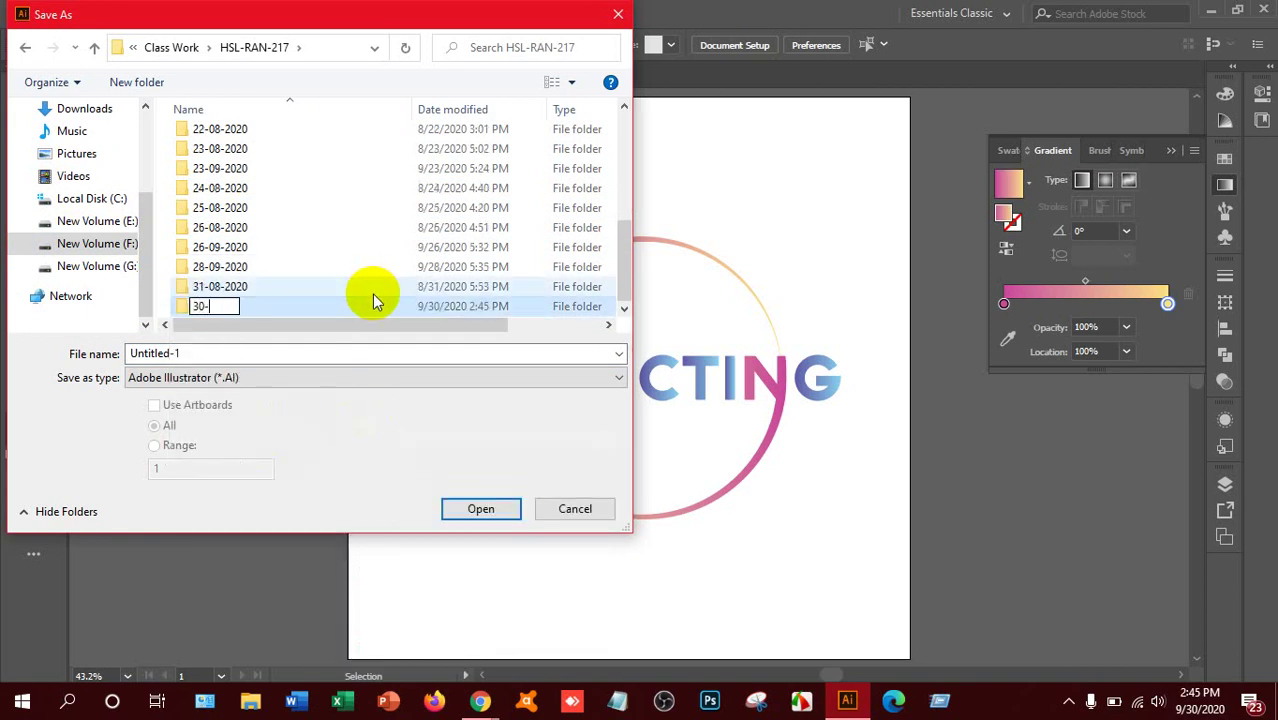
text(09-2020)
click(478, 512)
click(500, 510)
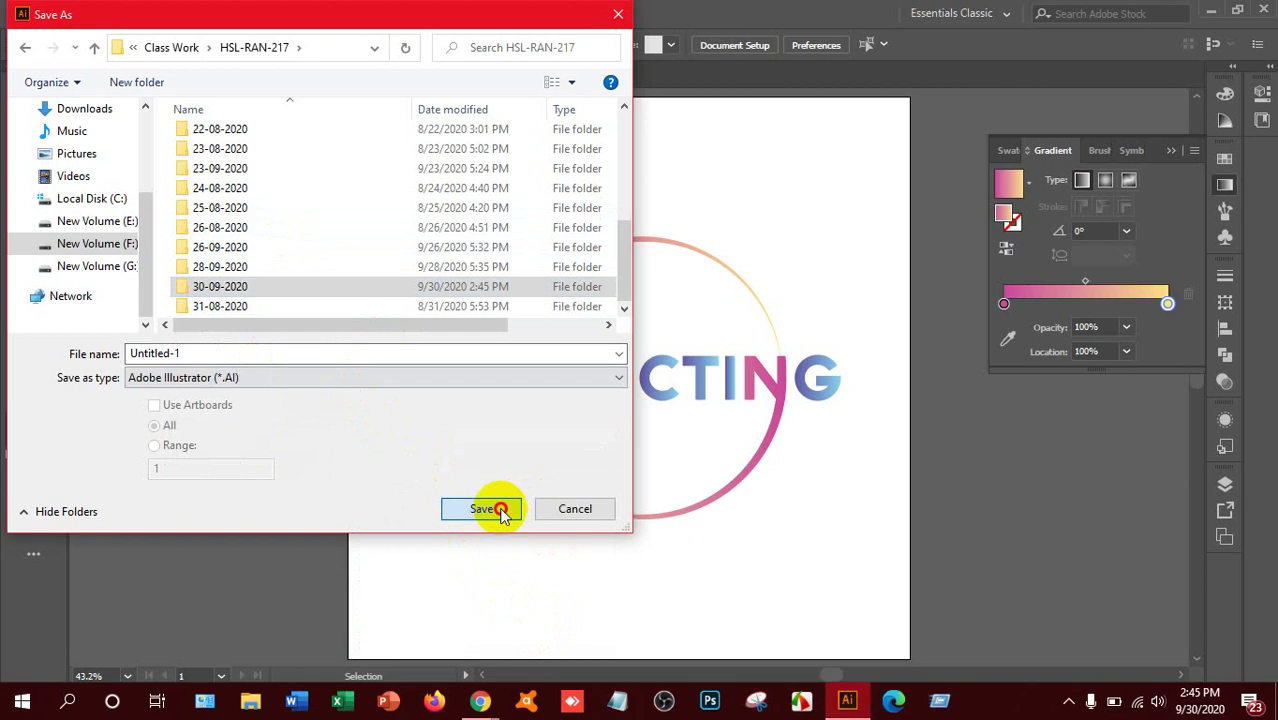
Save the logo as Illustrator EPS under the name Connecting Logo.
click(260, 376)
click(226, 415)
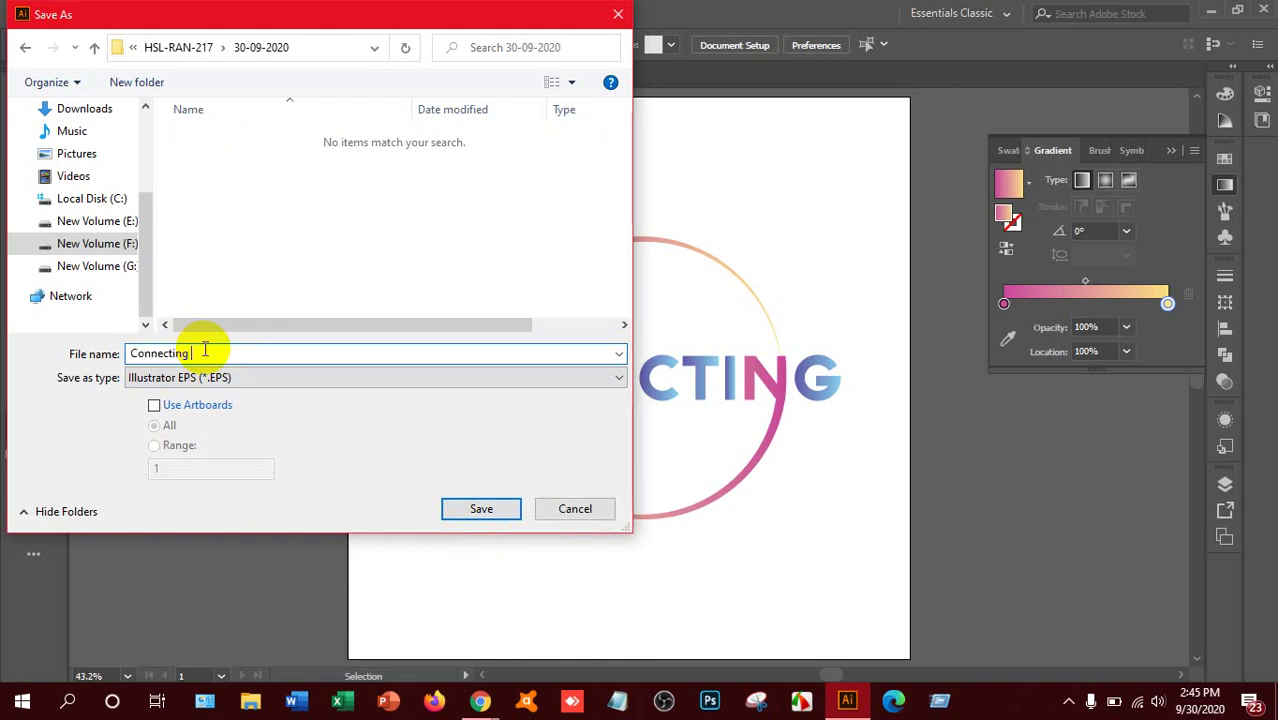
text(go)
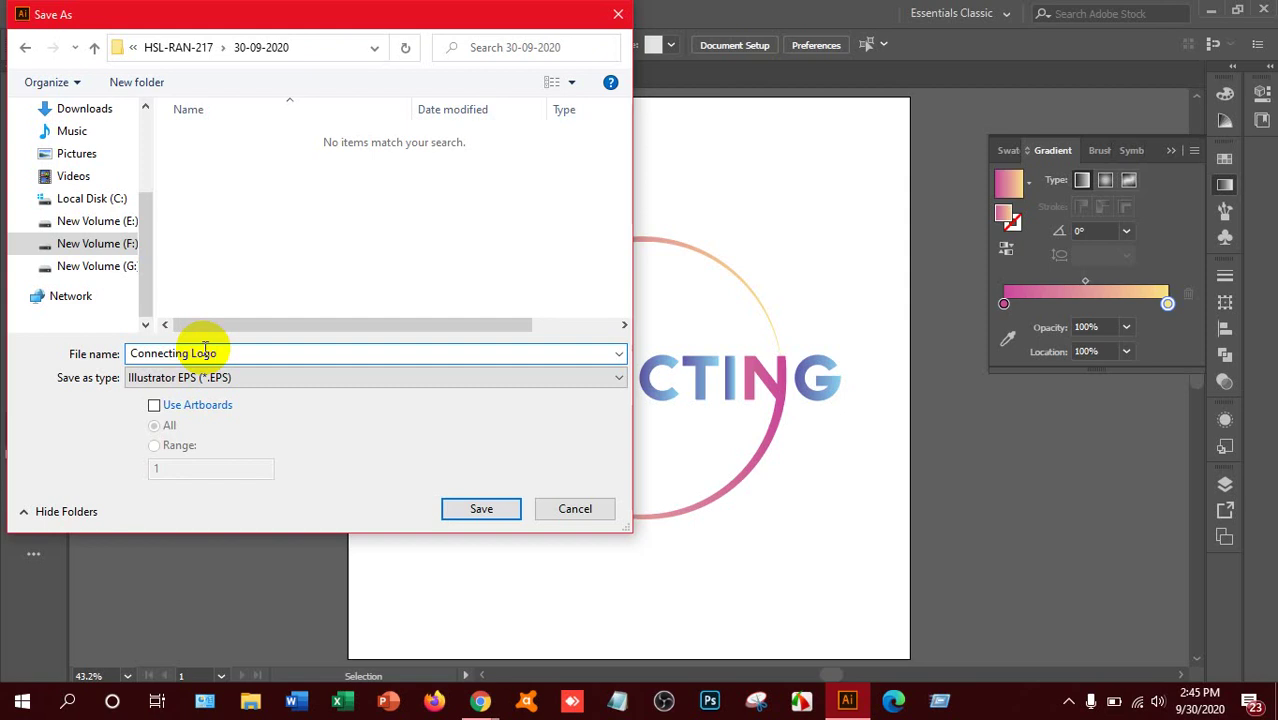
click(483, 509)
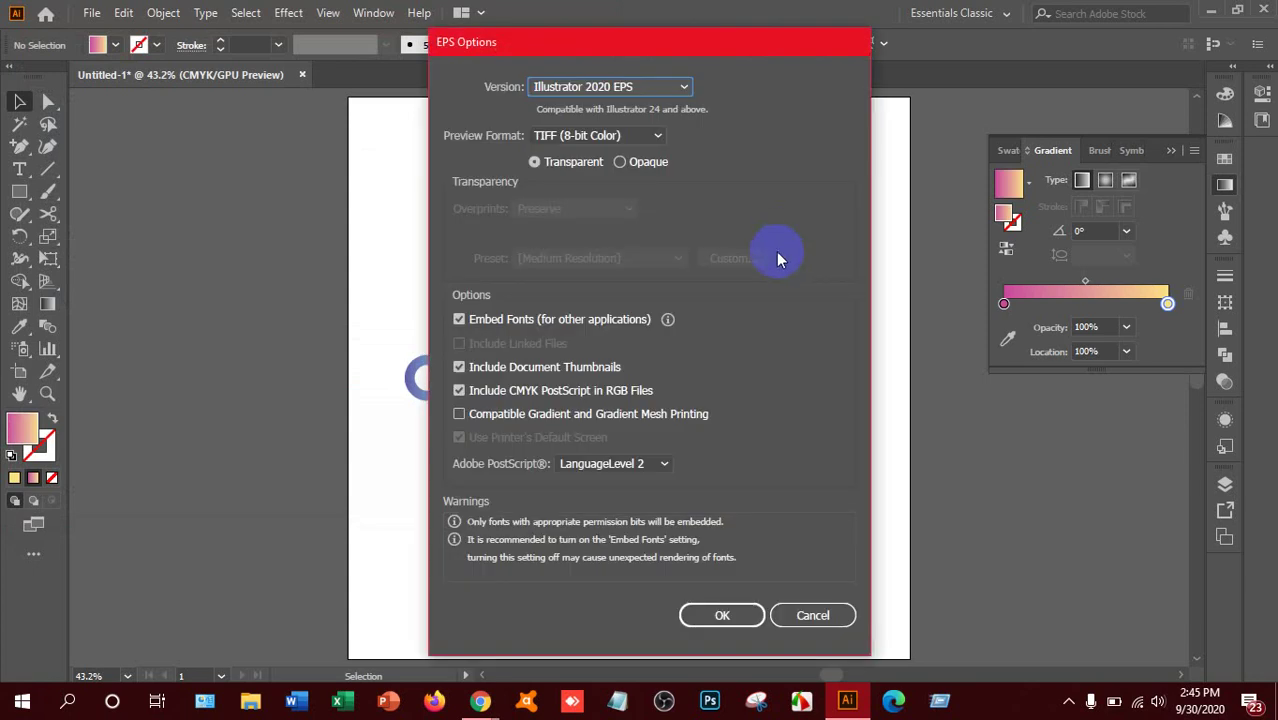
Accept the default EPS options to finish saving the logo as Connecting Logo.
click(697, 614)
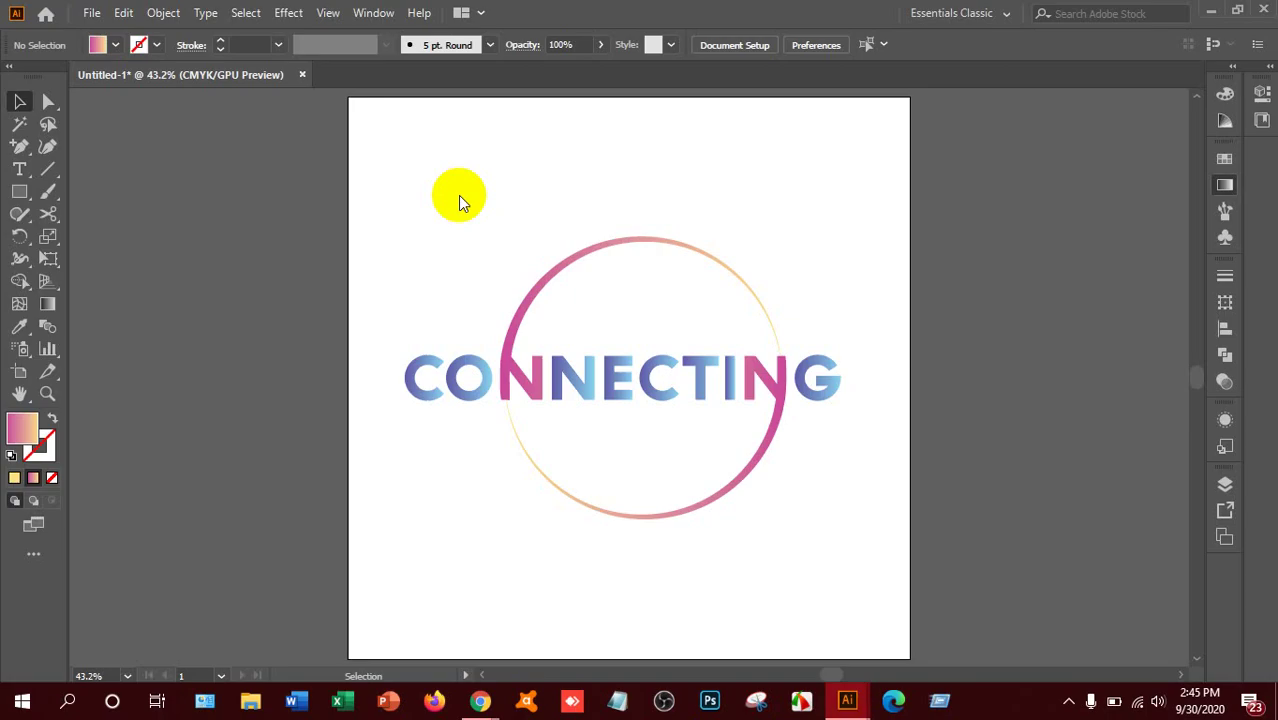
click(90, 16)
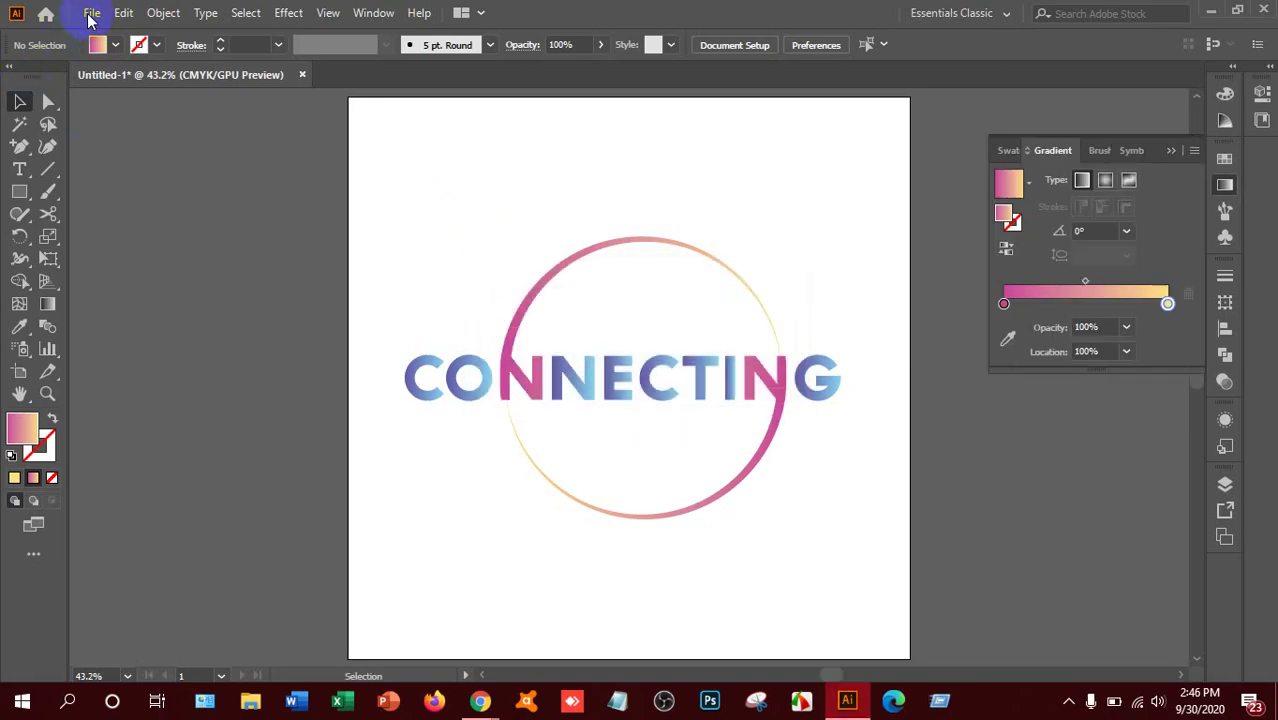
Export through Save for Web (Legacy) with the PNG-24 preset and Transparency kept on.
click(90, 16)
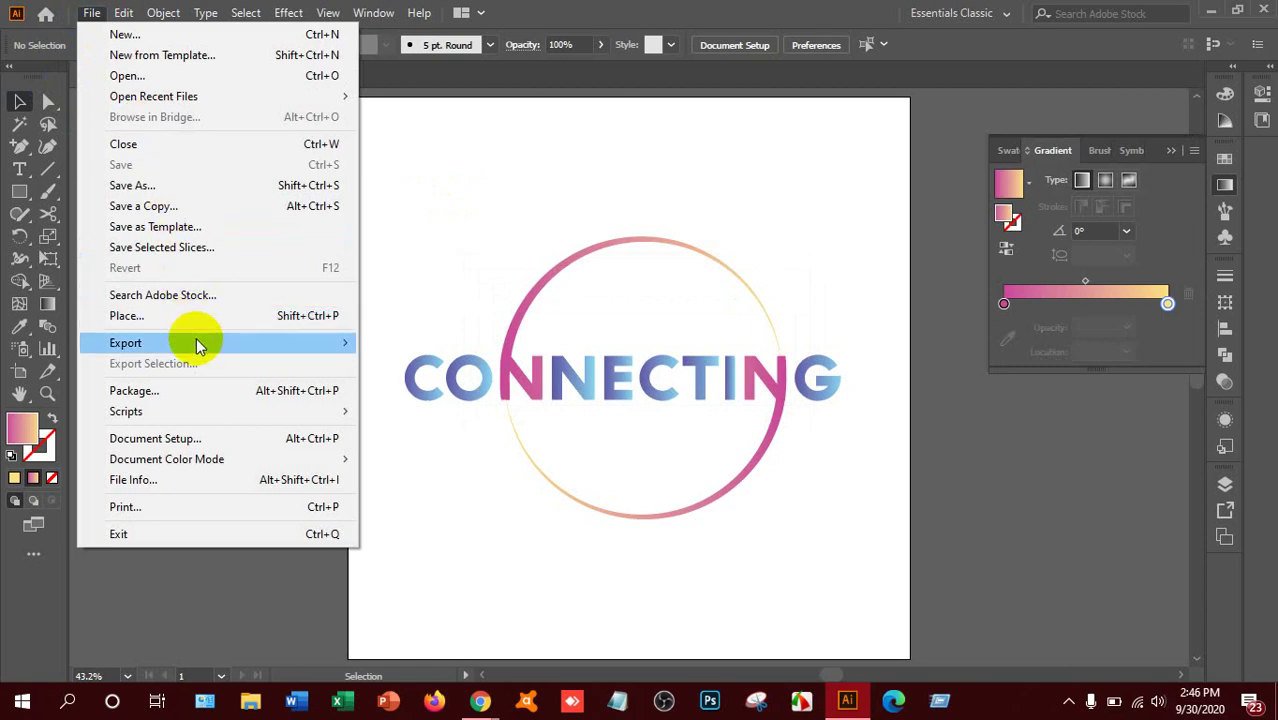
mouse_move(197, 343)
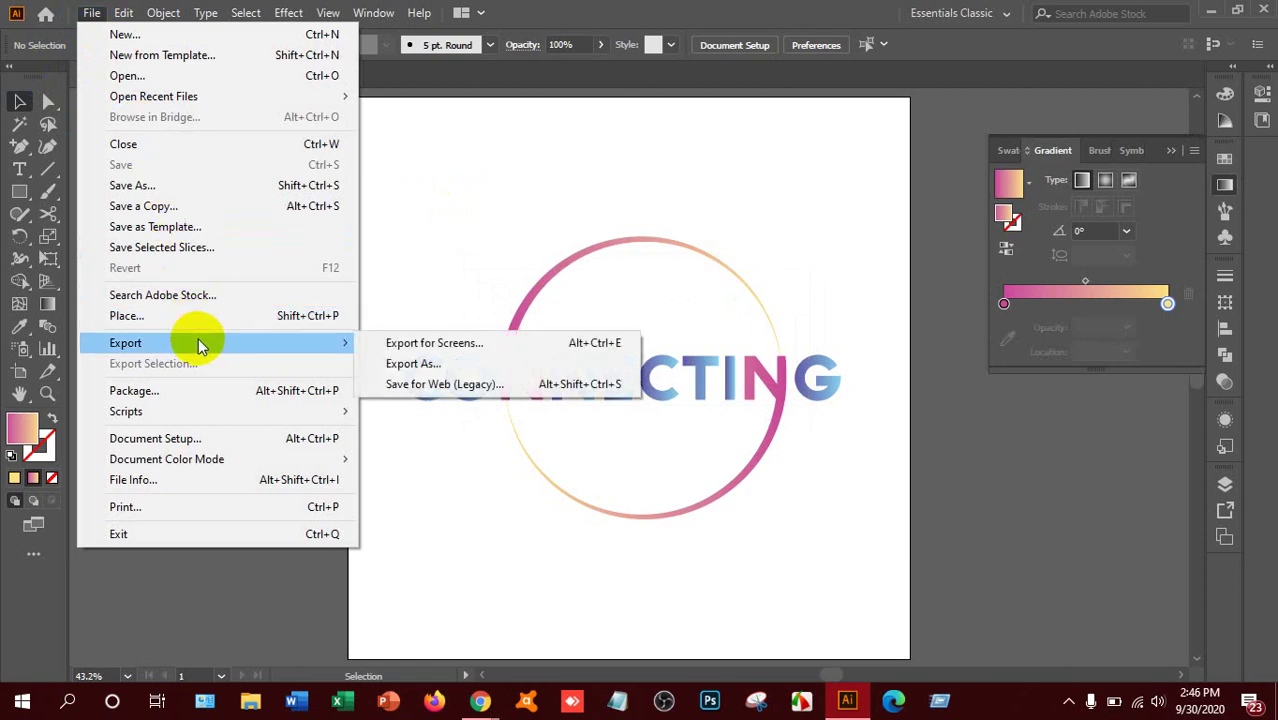
click(395, 386)
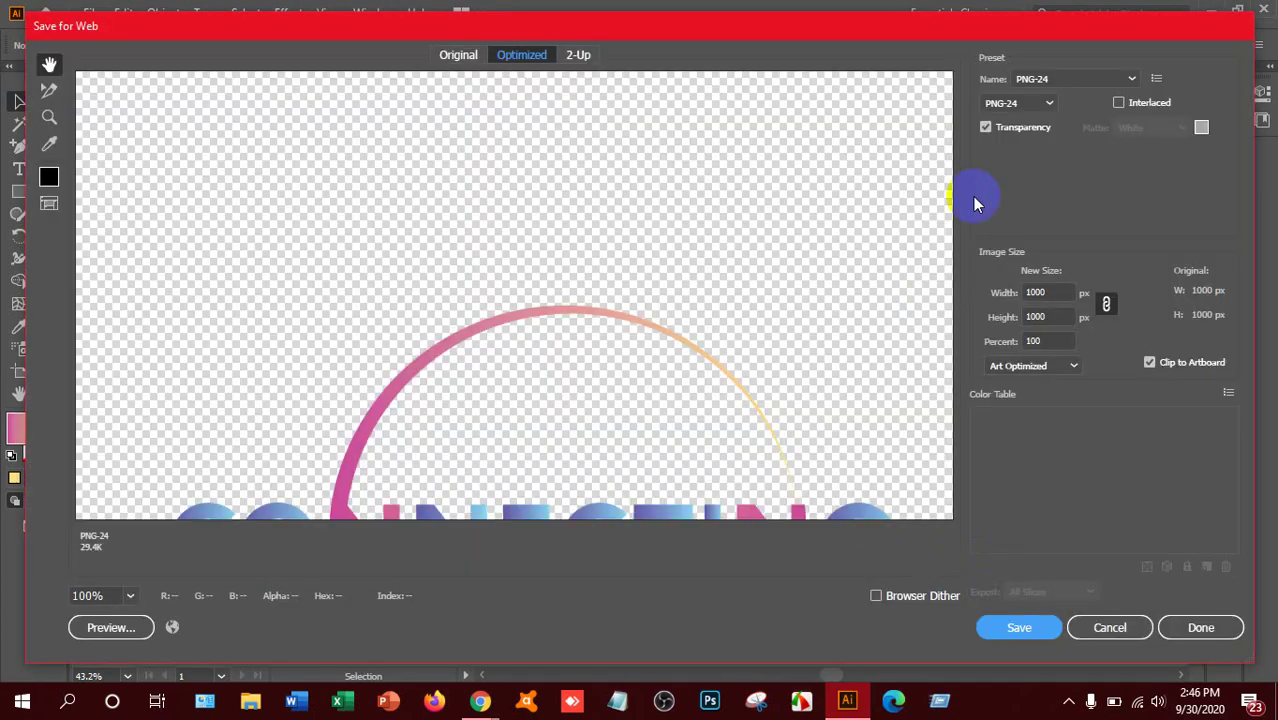
click(1118, 82)
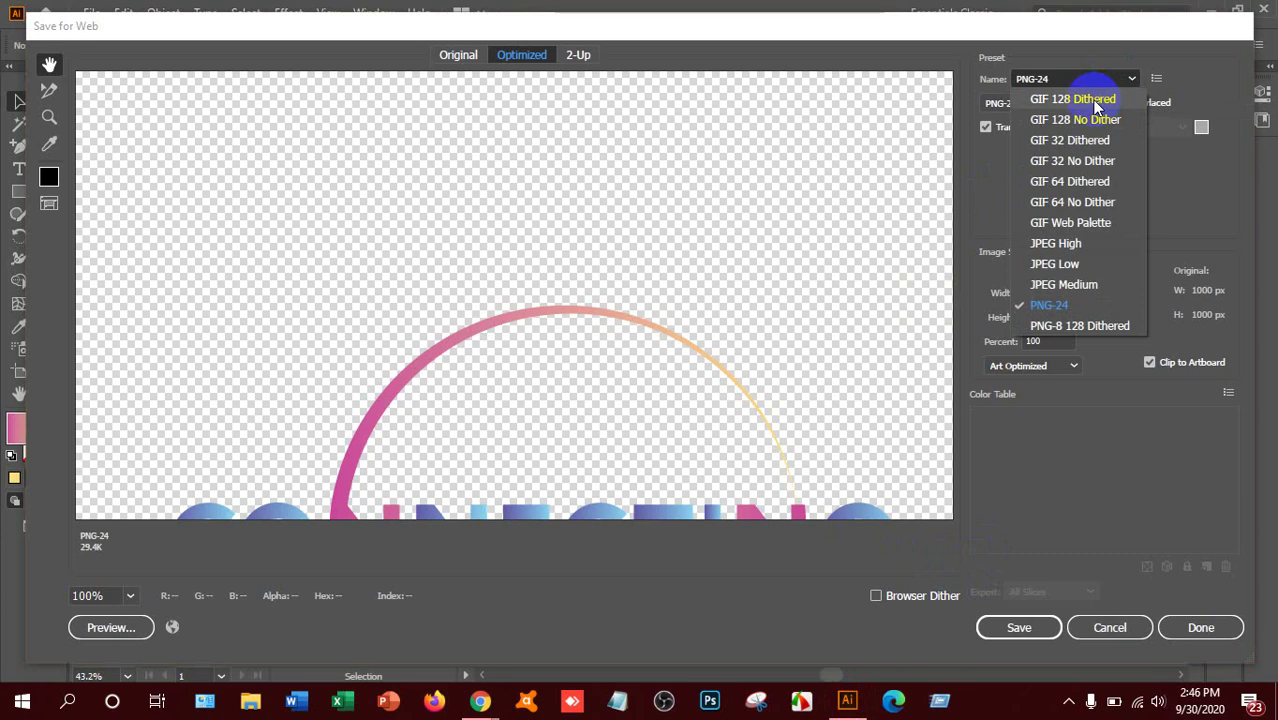
click(1088, 316)
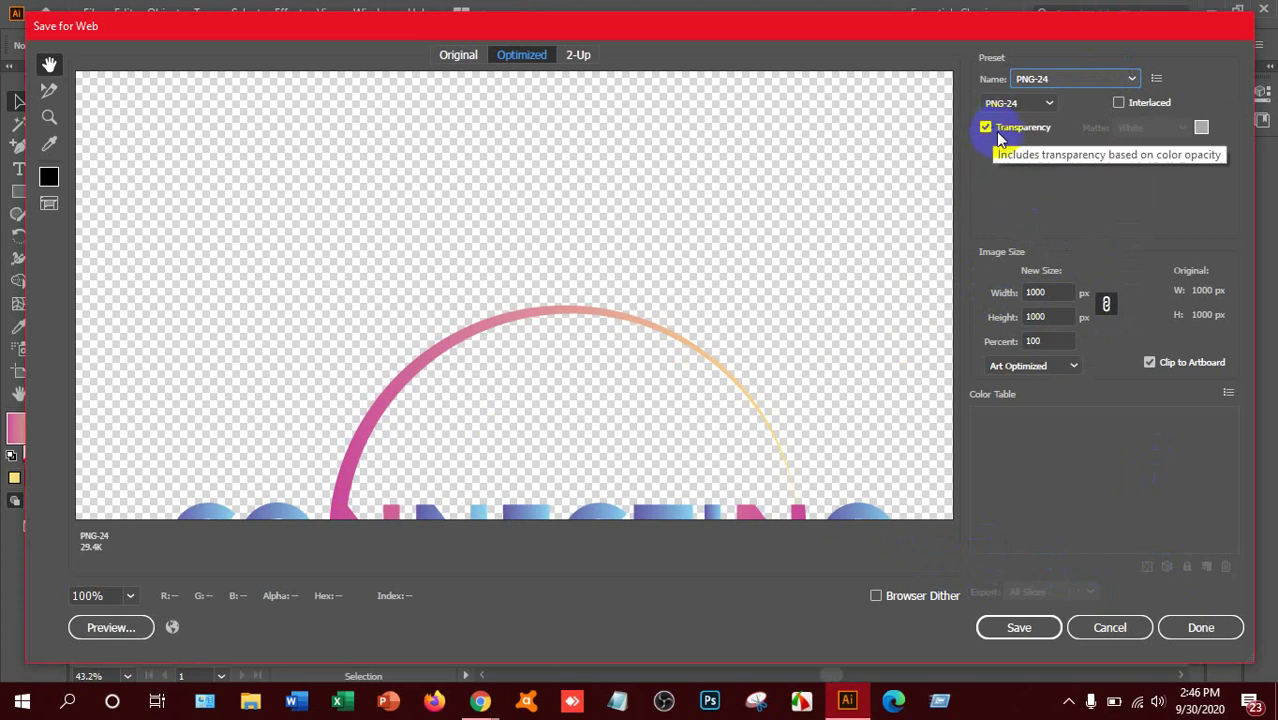
click(1015, 627)
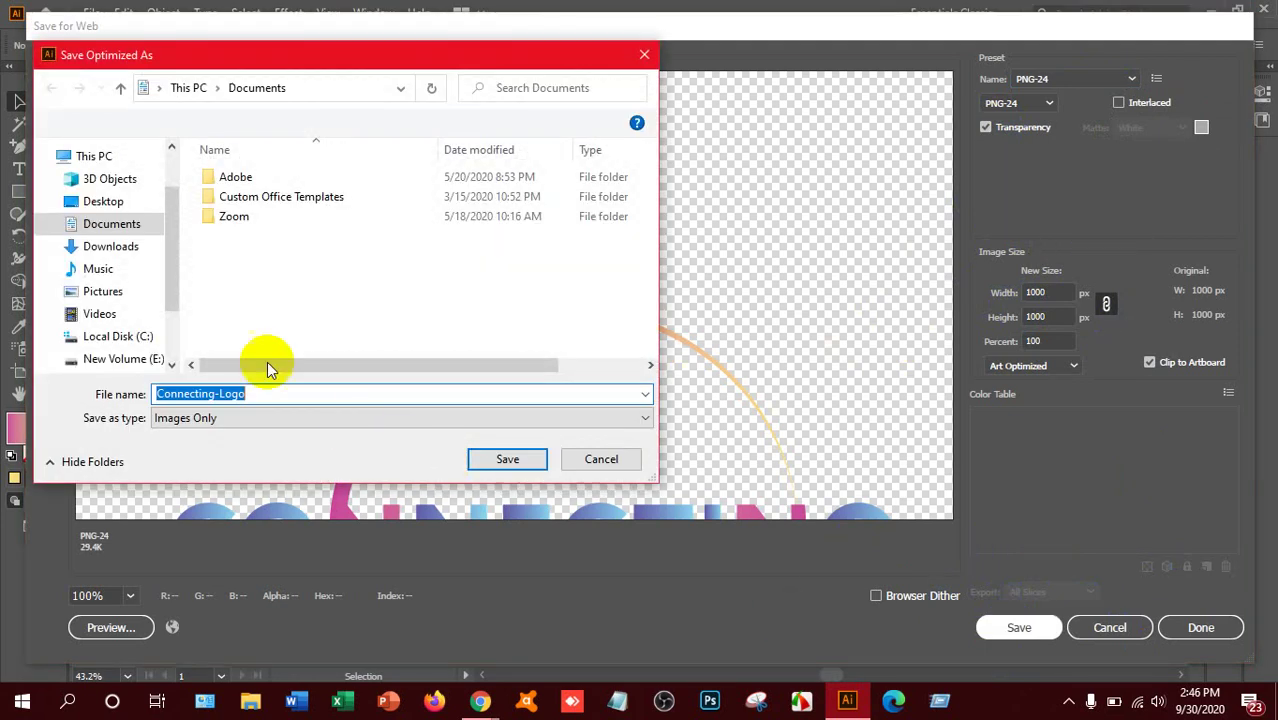
Browse to the F:\LEDP\Class Work\HSL-RAN-217 folder.
scroll(100, 310, down, 3)
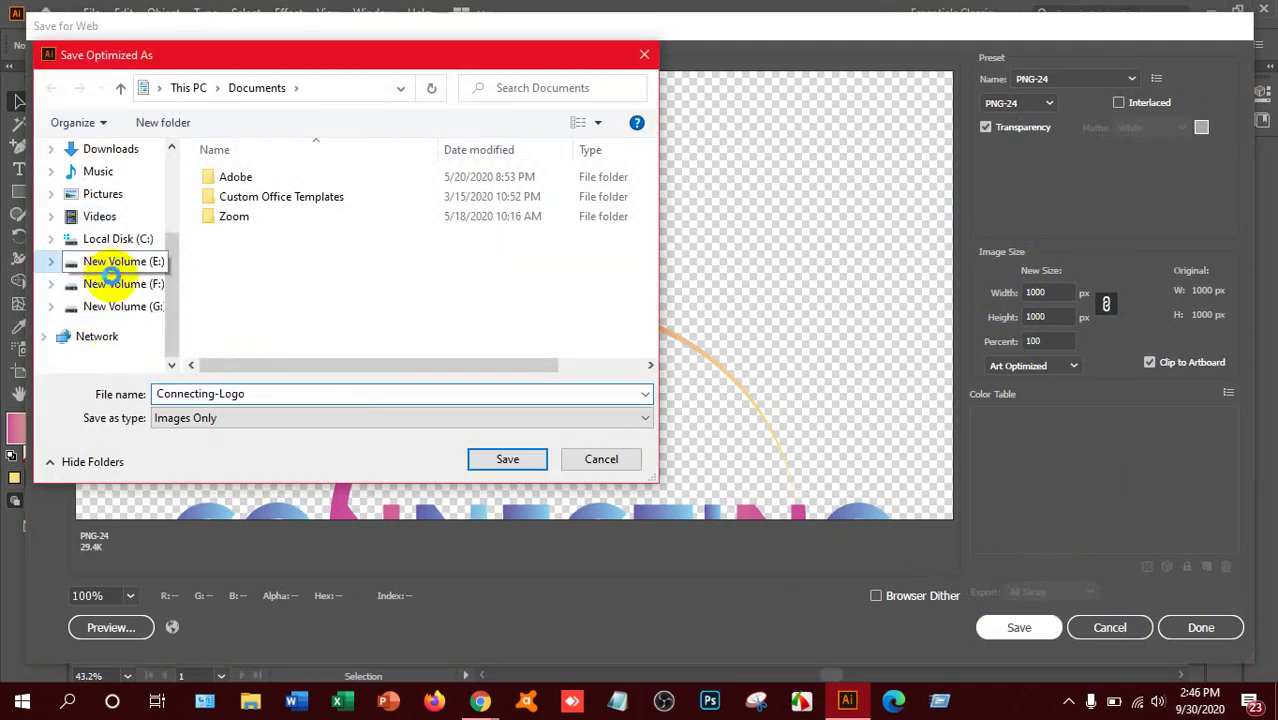
click(115, 284)
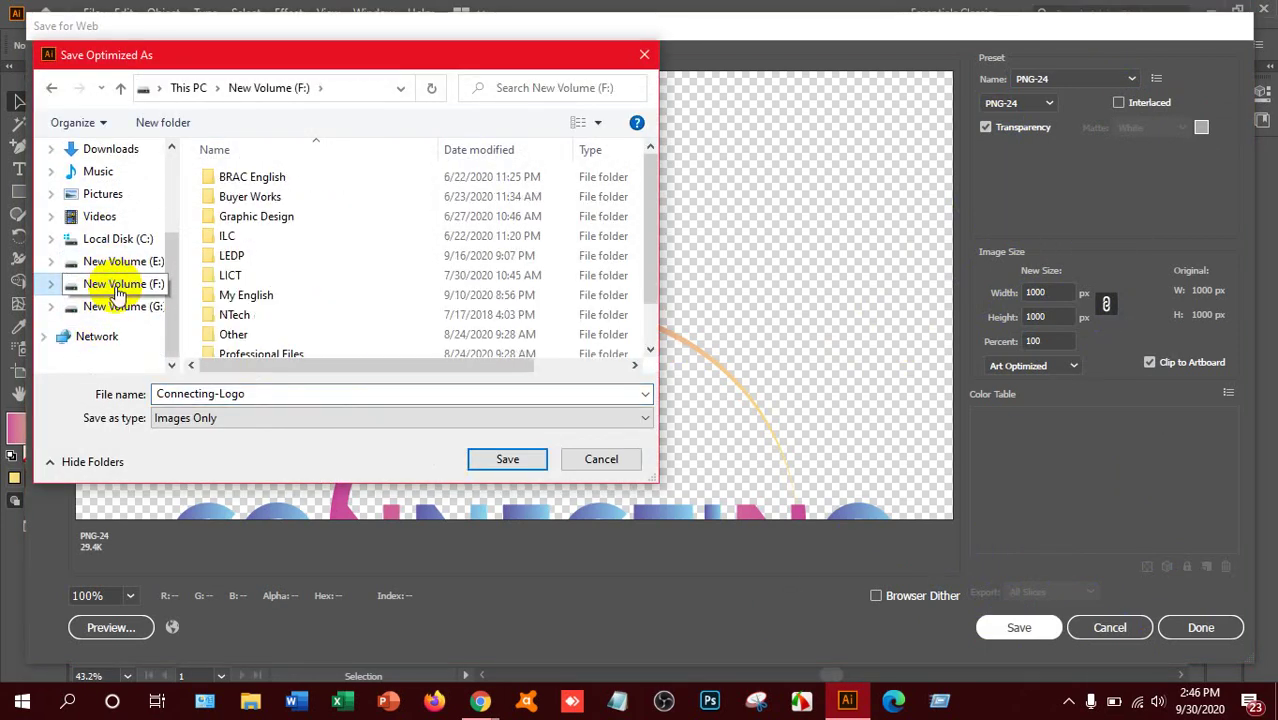
click(241, 262)
double_click(241, 262)
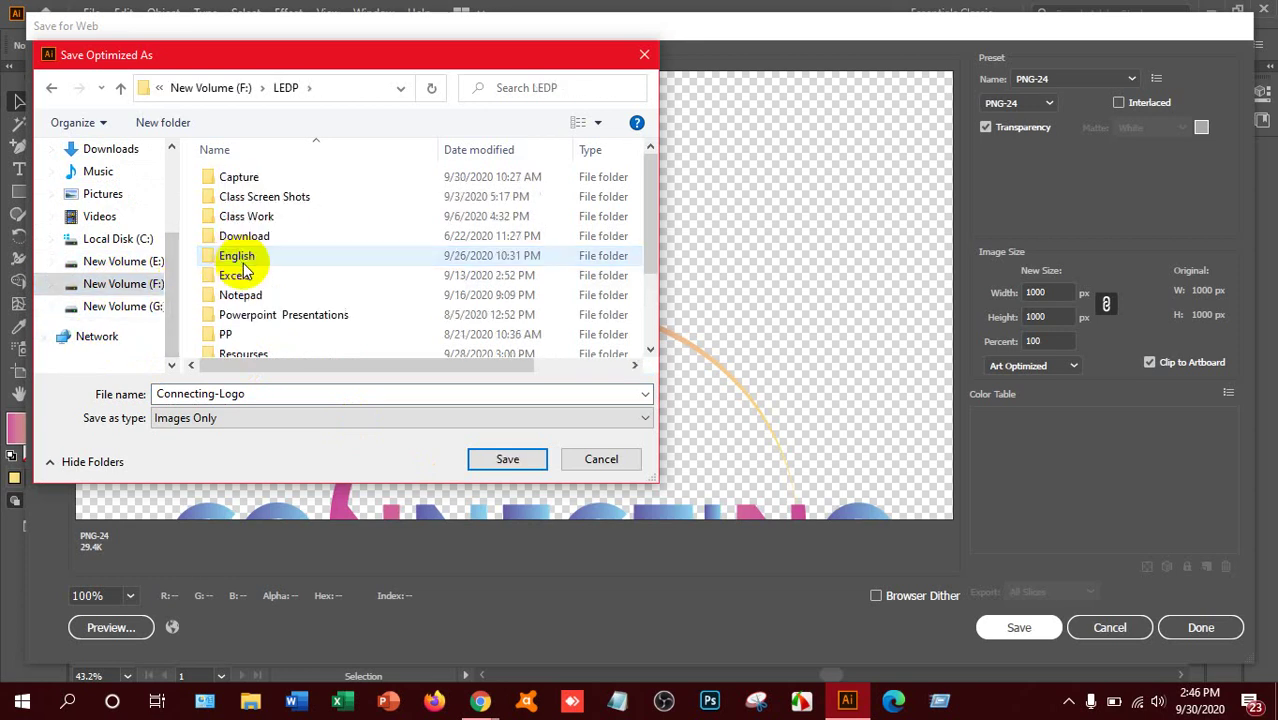
click(265, 218)
double_click(265, 218)
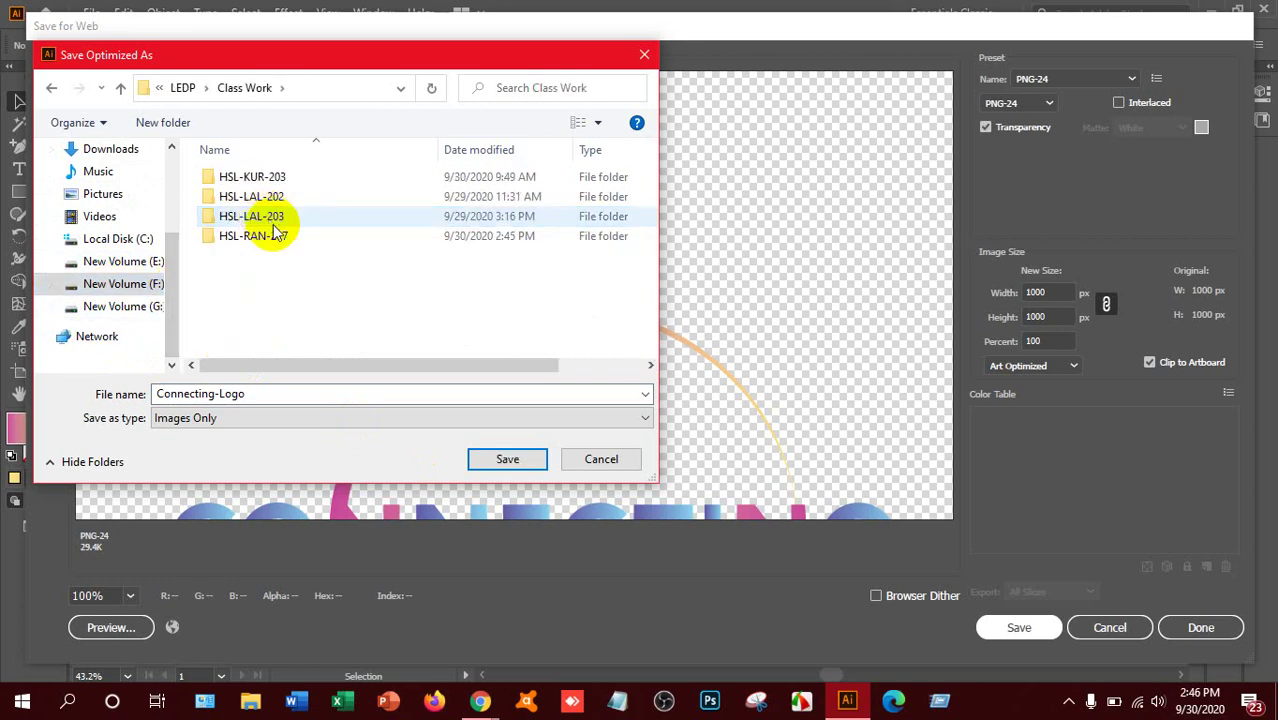
click(278, 237)
double_click(278, 237)
Save the PNG as Connecting-Logo in the 30-09-2020 folder and leave Illustrator.
scroll(277, 300, down, 3)
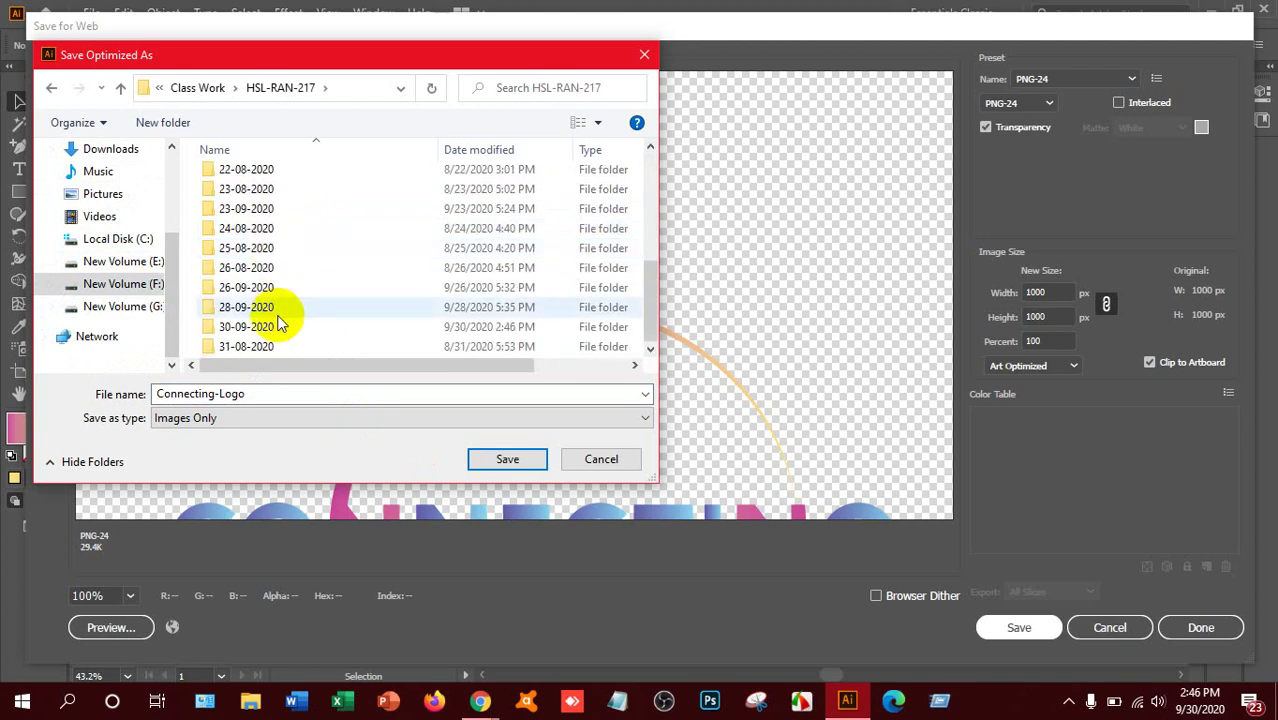
click(268, 327)
double_click(268, 327)
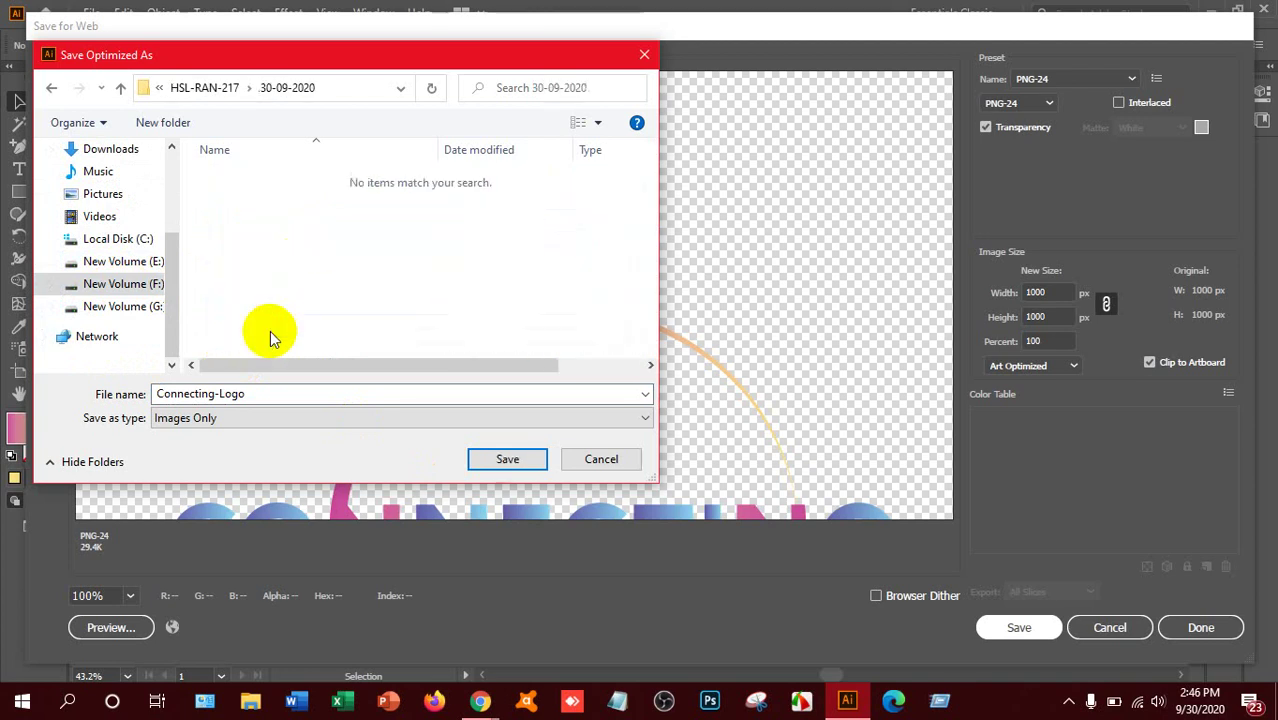
click(505, 461)
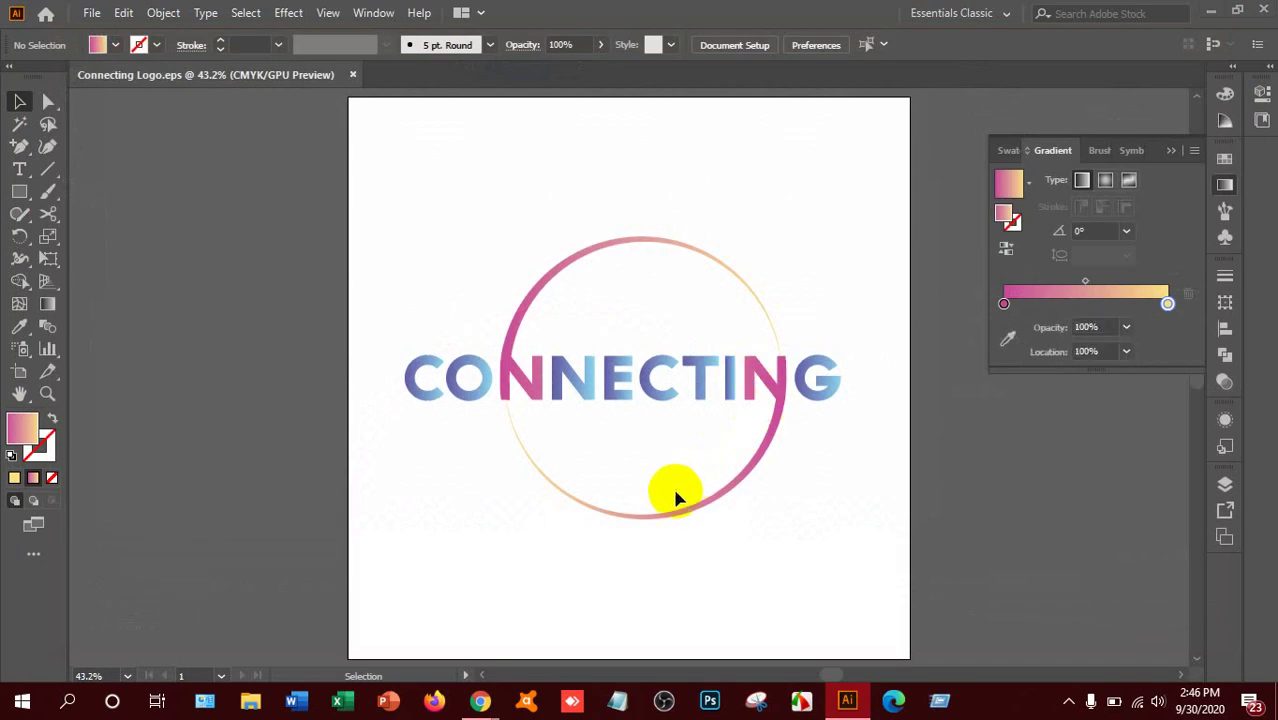
key(alt+Tab)
Bring the Chrome window with the Google Meet meeting to the front.
click(587, 365)
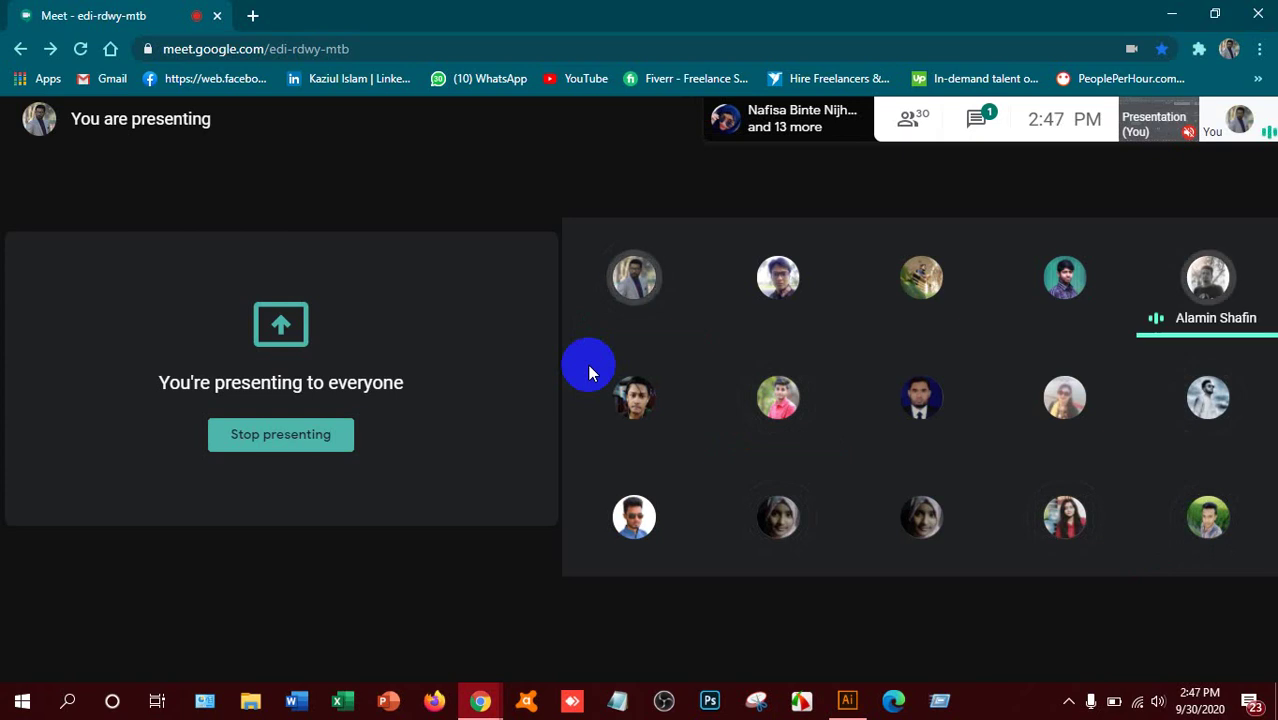
click(800, 703)
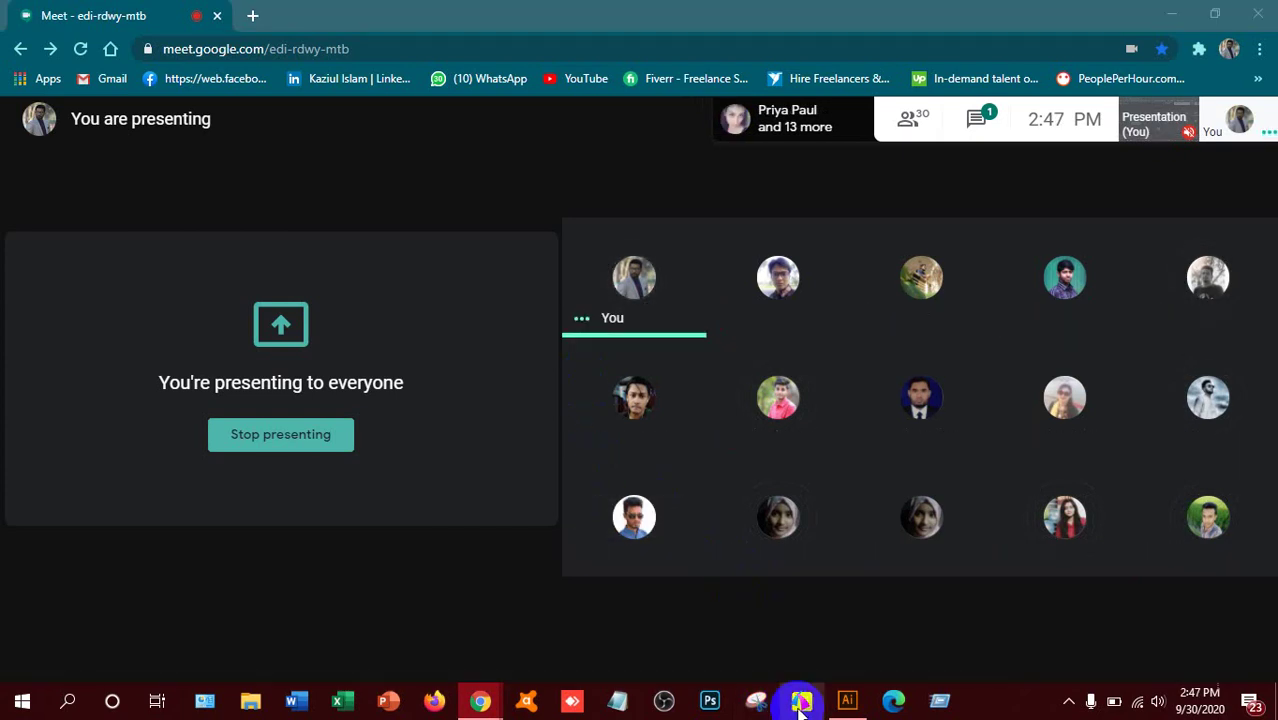